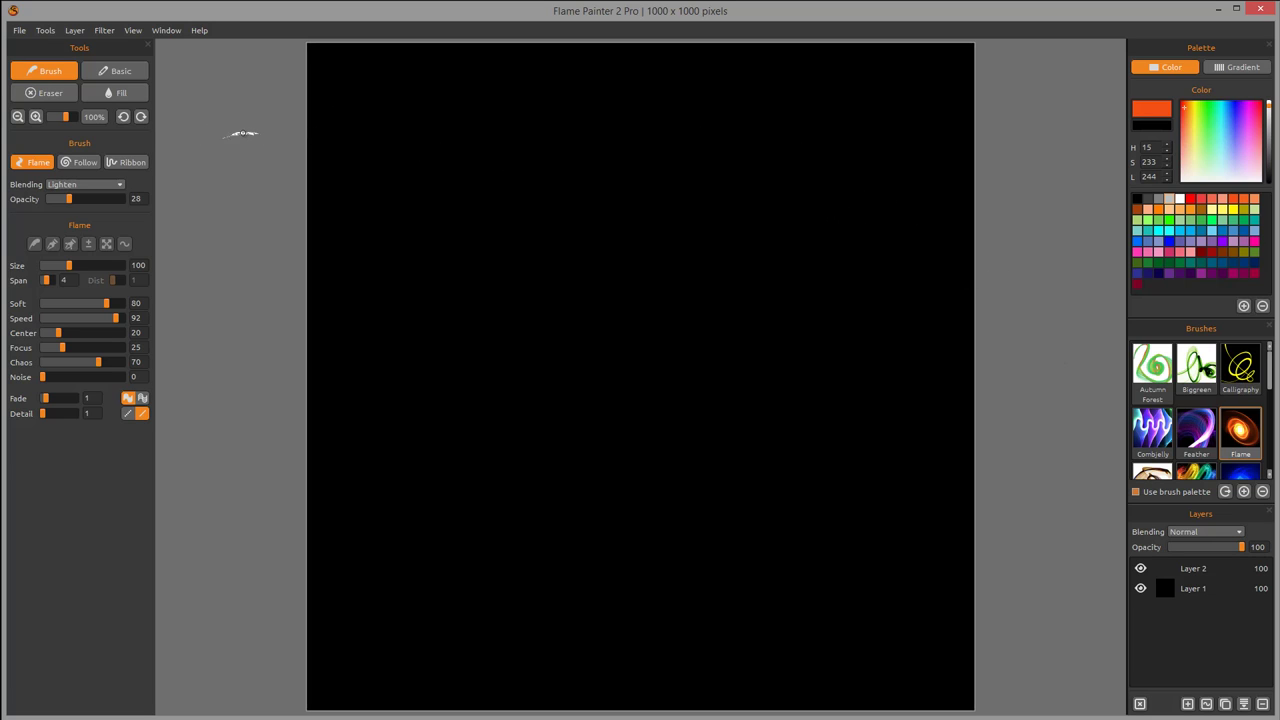
Import the _H1A0171-mask image as a new layer and scale it to span the full width of the canvas
mouse_move(558, 218)
left_mouse_down()
mouse_move(629, 240)
mouse_move(657, 371)
mouse_move(960, 444)
mouse_move(888, 187)
left_mouse_up()
mouse_move(1008, 368)
left_mouse_down()
mouse_move(850, 335)
mouse_move(905, 392)
mouse_move(885, 372)
left_mouse_up()
left_click(18, 31)
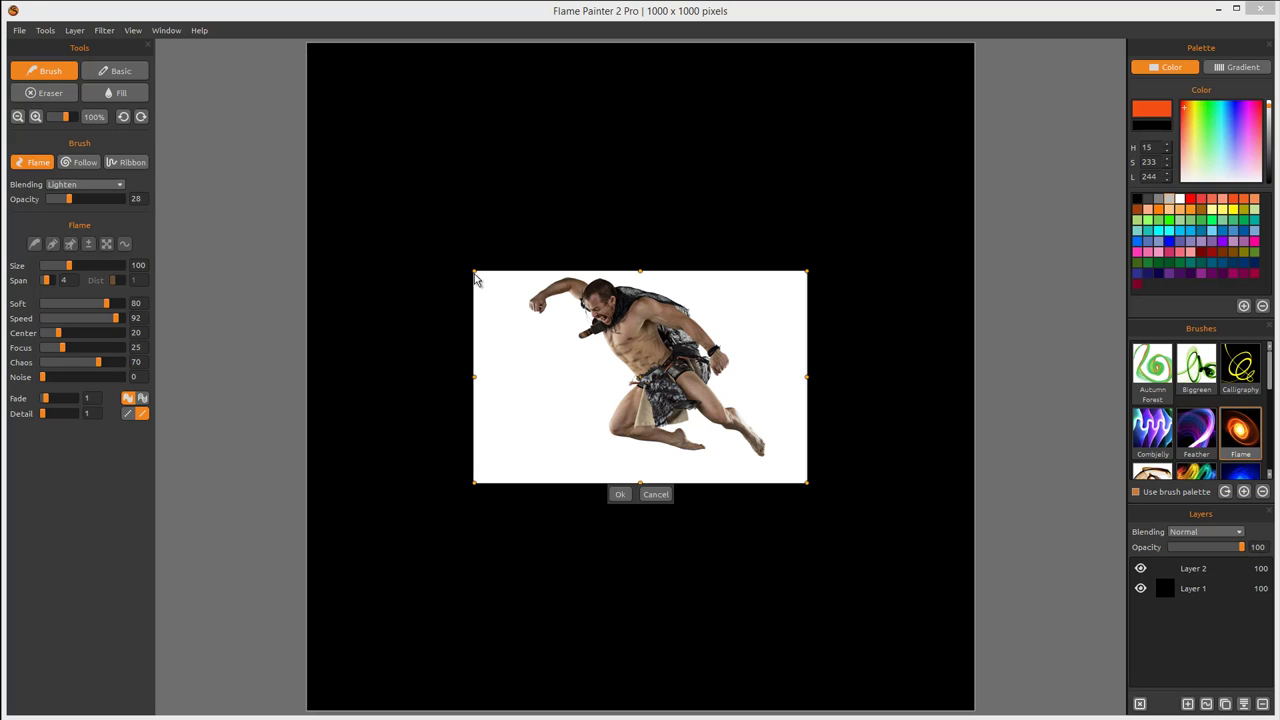
left_click_drag(472, 270, 298, 172)
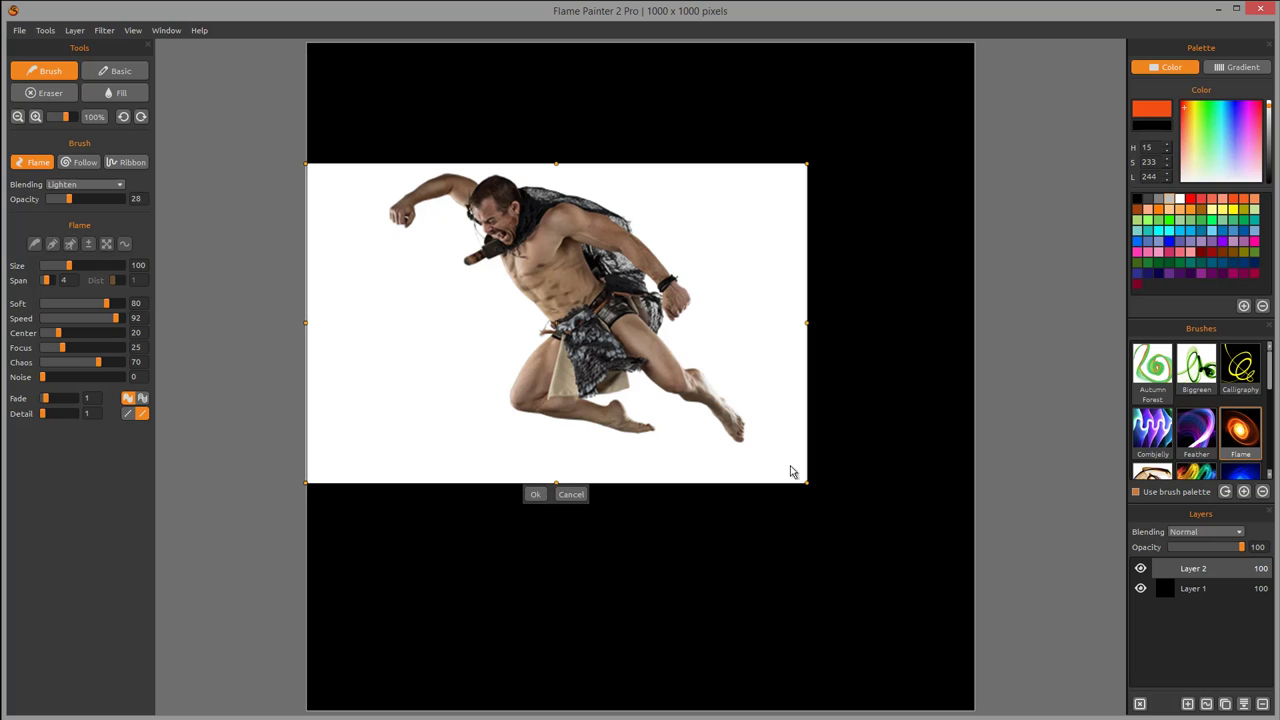
left_click_drag(807, 483, 979, 607)
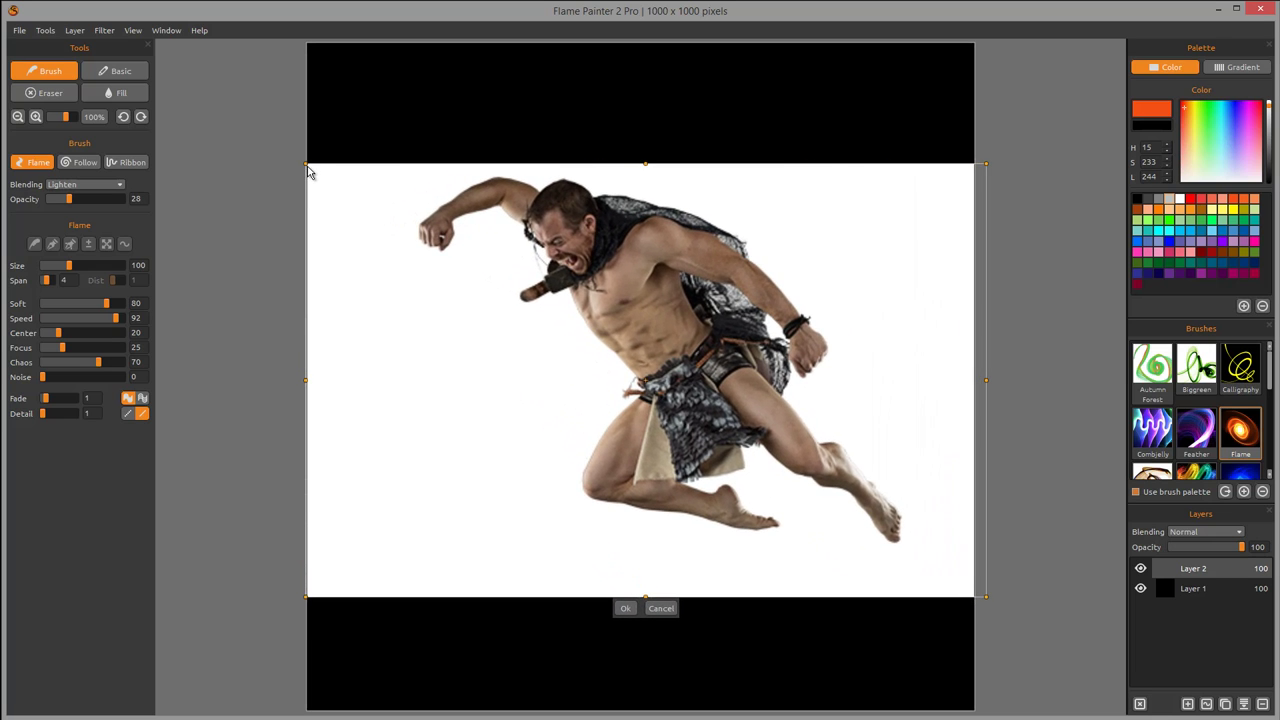
left_click_drag(305, 163, 299, 157)
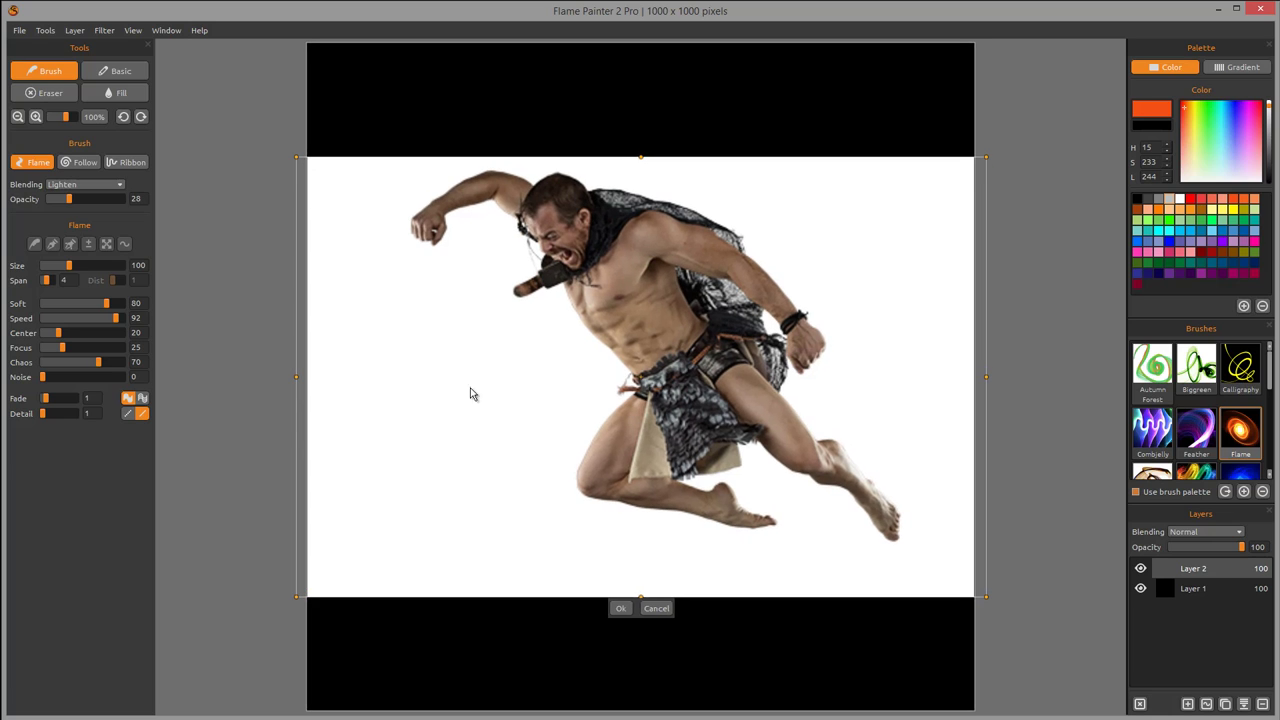
left_click(624, 608)
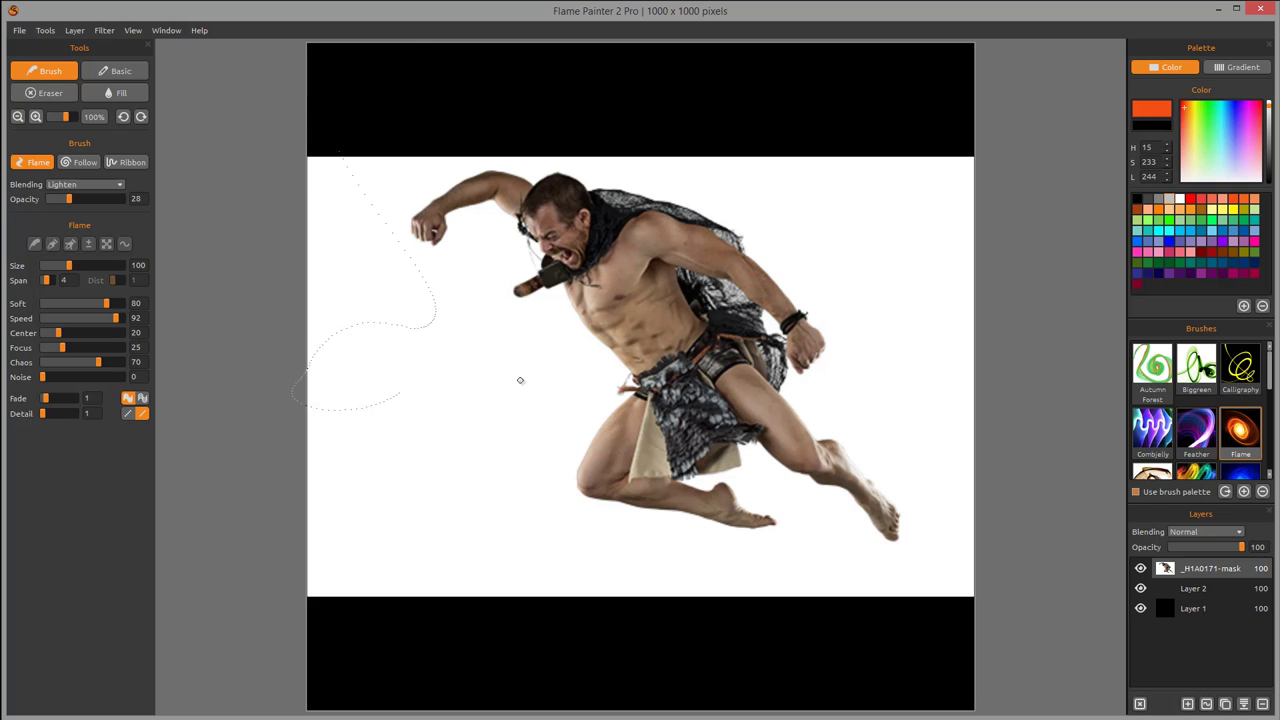
scroll(660, 328, "up", 2)
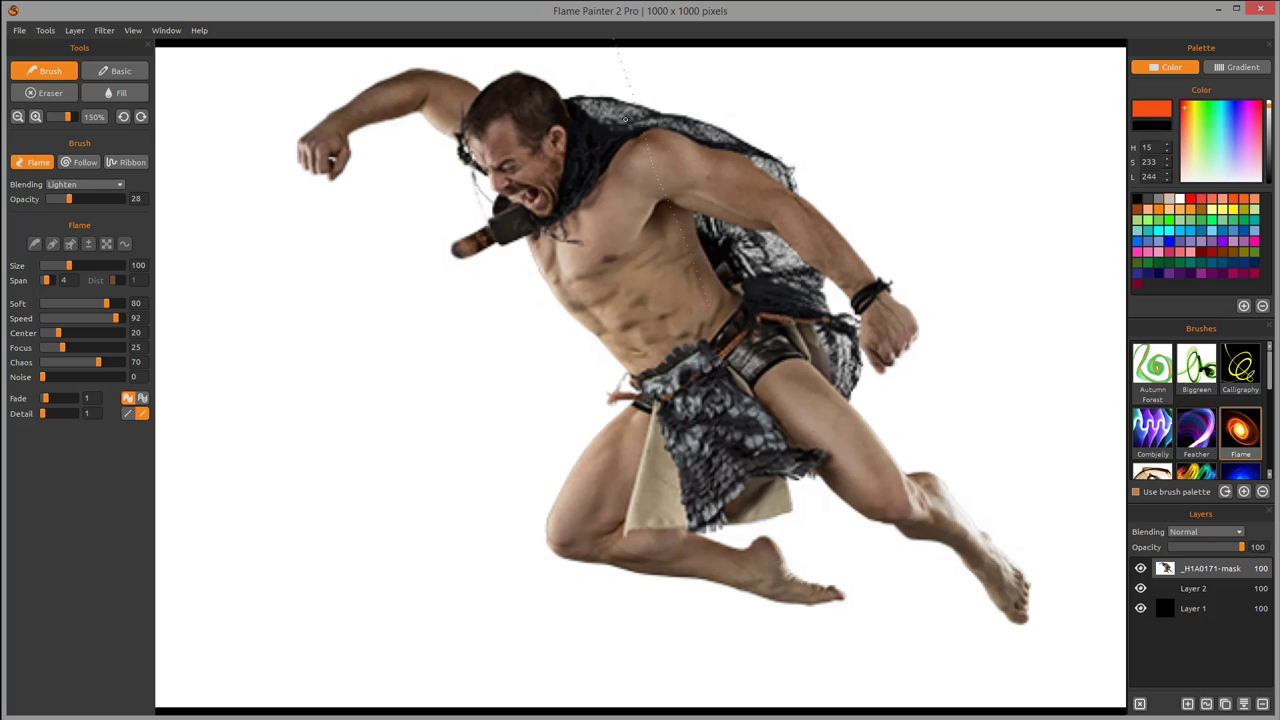
scroll(626, 120, "up", 3)
scroll(625, 120, "down", 4)
scroll(625, 120, "up", 4)
scroll(625, 120, "down", 4)
scroll(625, 120, "up", 1)
scroll(662, 240, "down", 1)
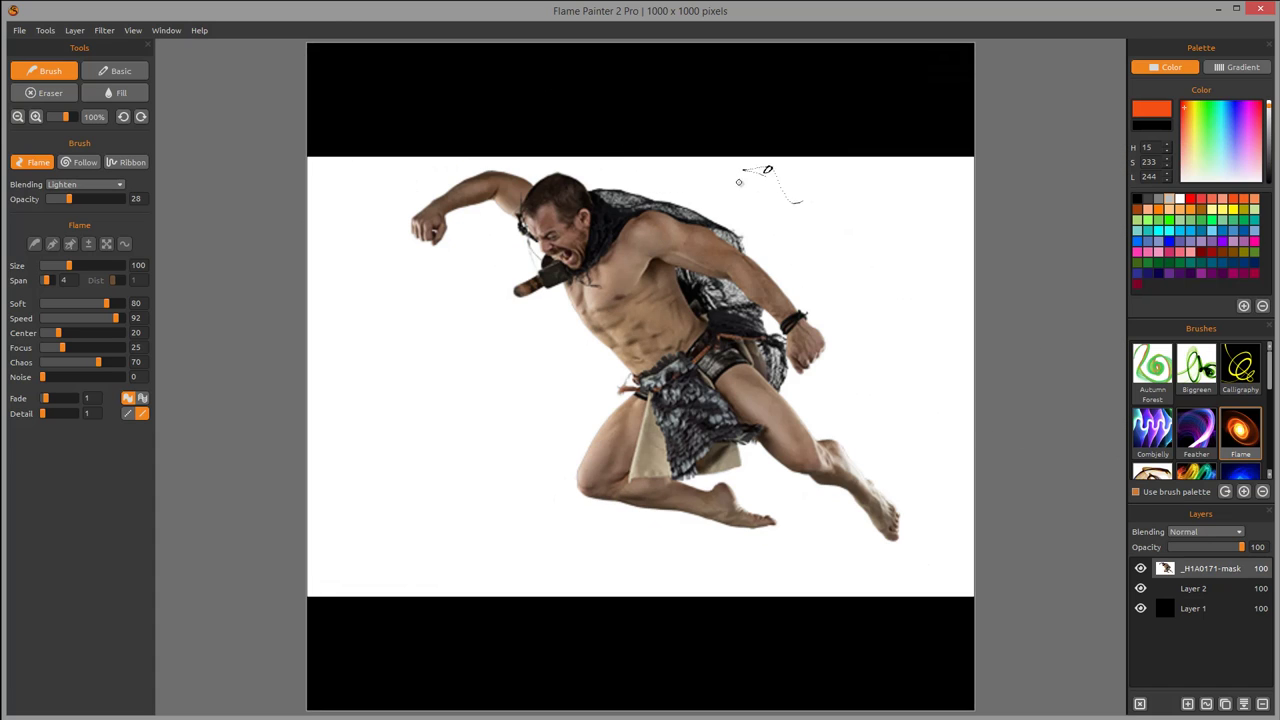
Add a vector layer above the imported image and draw a Flame brush stroke along the shoulder and outstretched arm to the wrist
left_click_drag(687, 236, 660, 297)
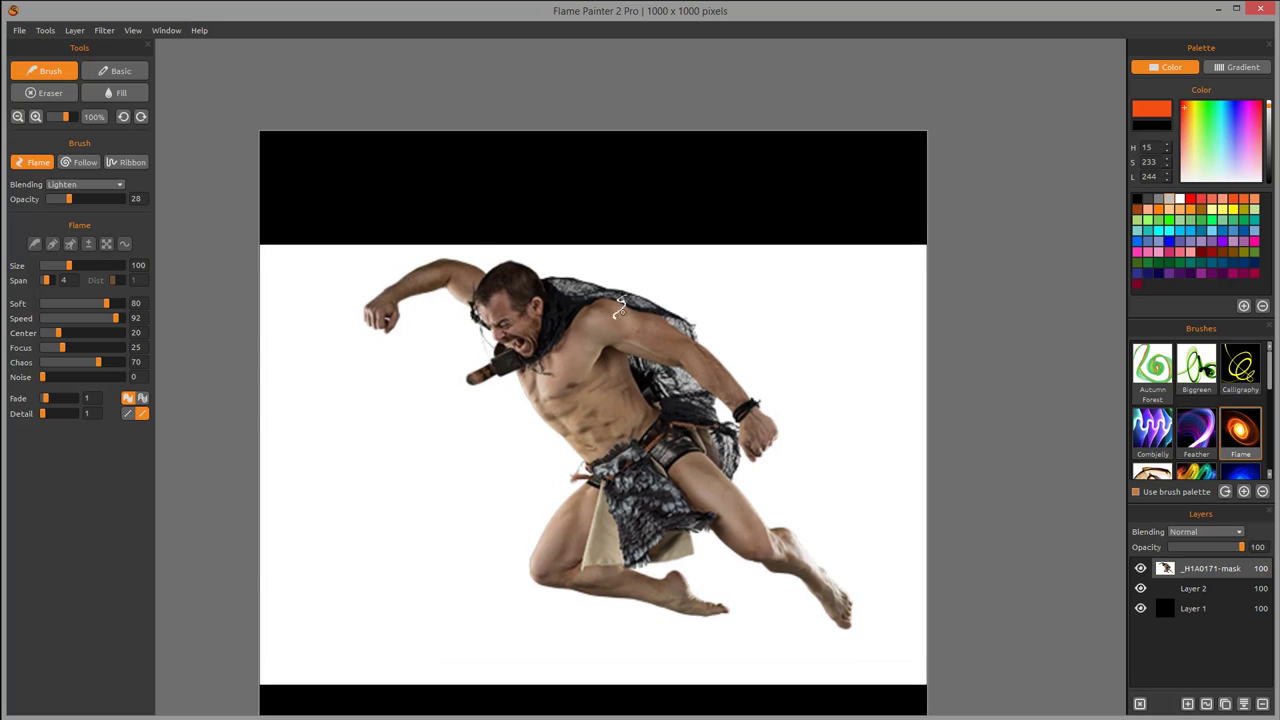
scroll(652, 318, "up", 4)
mouse_move(770, 250)
left_mouse_down()
mouse_move(737, 380)
mouse_move(704, 389)
left_mouse_up()
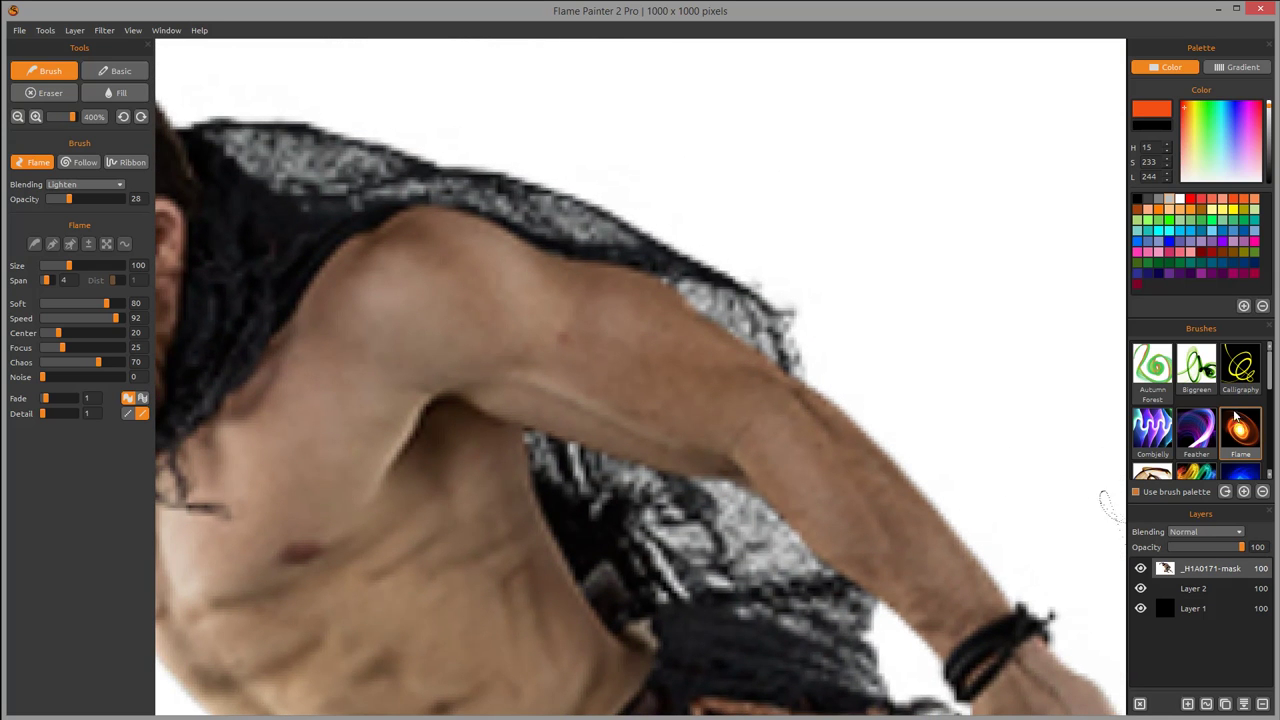
left_click_drag(672, 240, 566, 243)
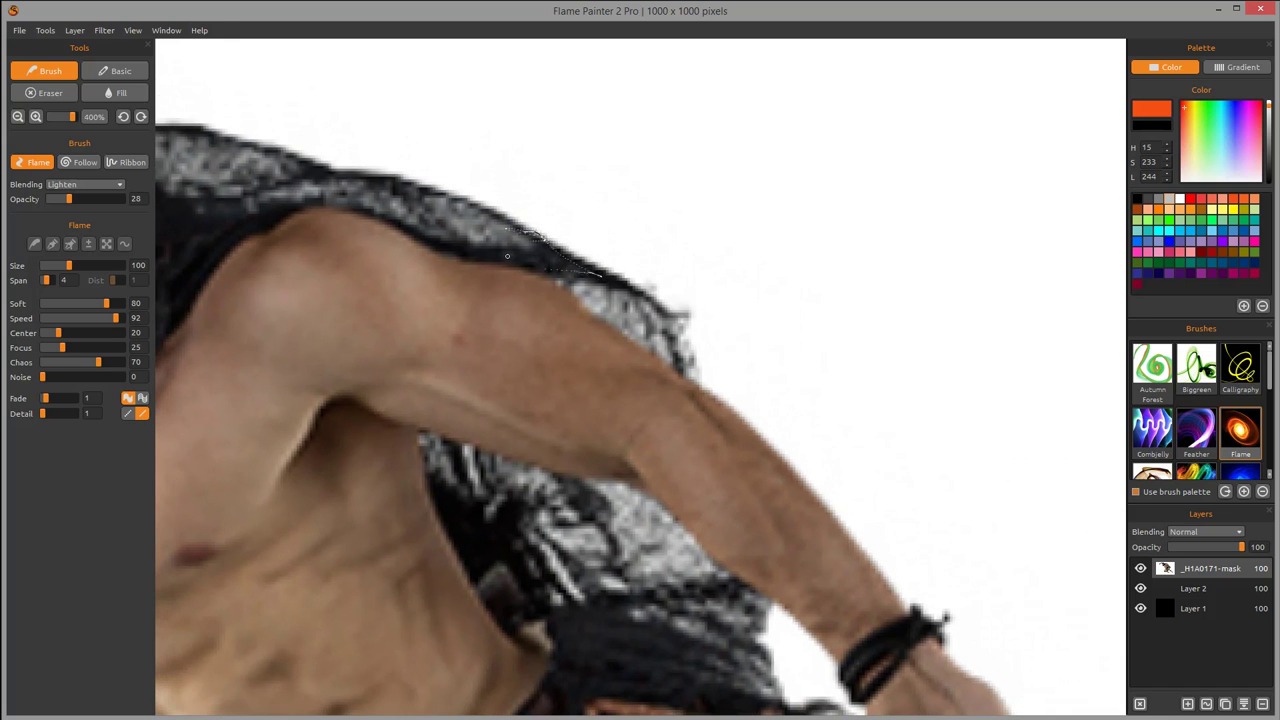
left_click_drag(495, 261, 525, 290)
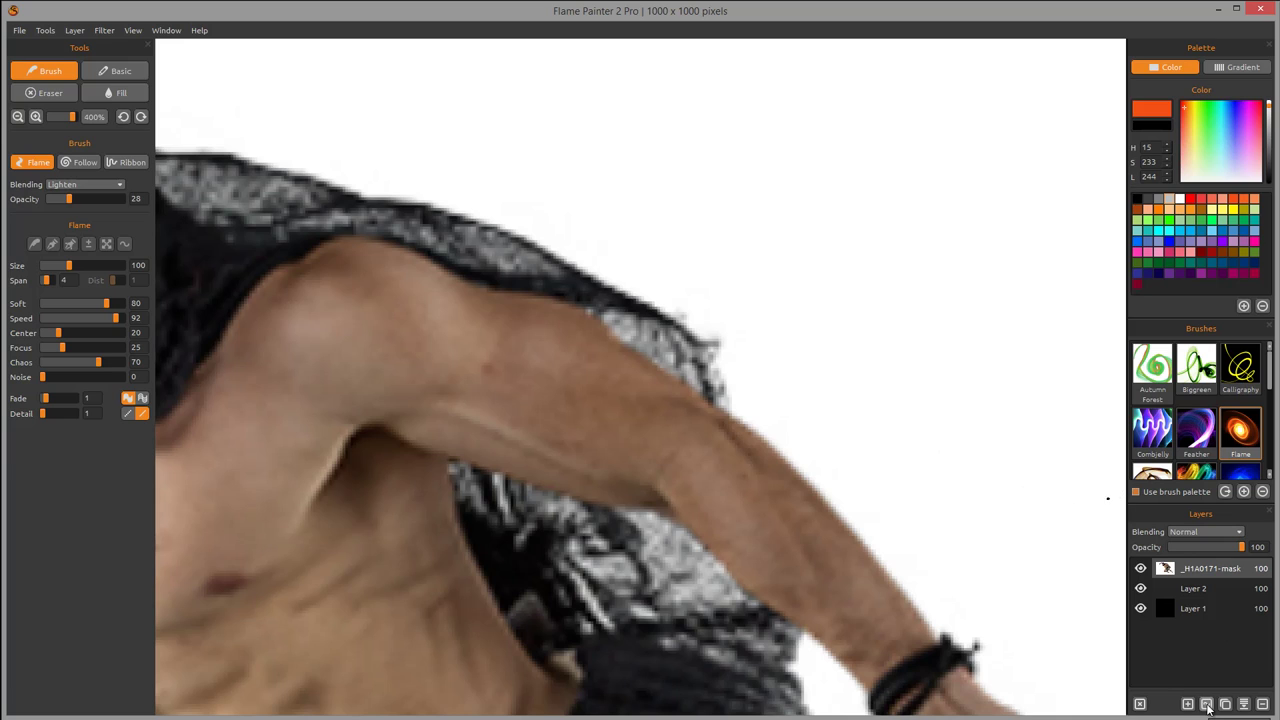
left_click(1207, 706)
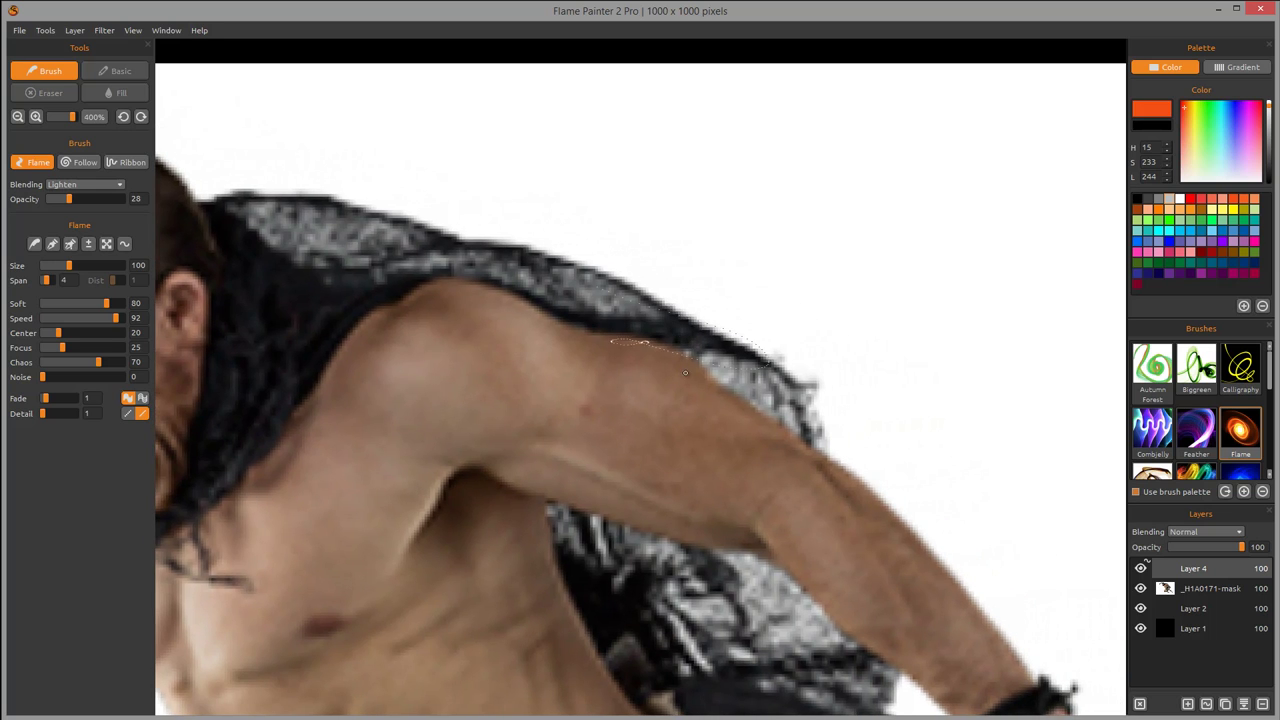
mouse_move(762, 338)
left_mouse_down()
mouse_move(686, 306)
mouse_move(686, 337)
left_mouse_up()
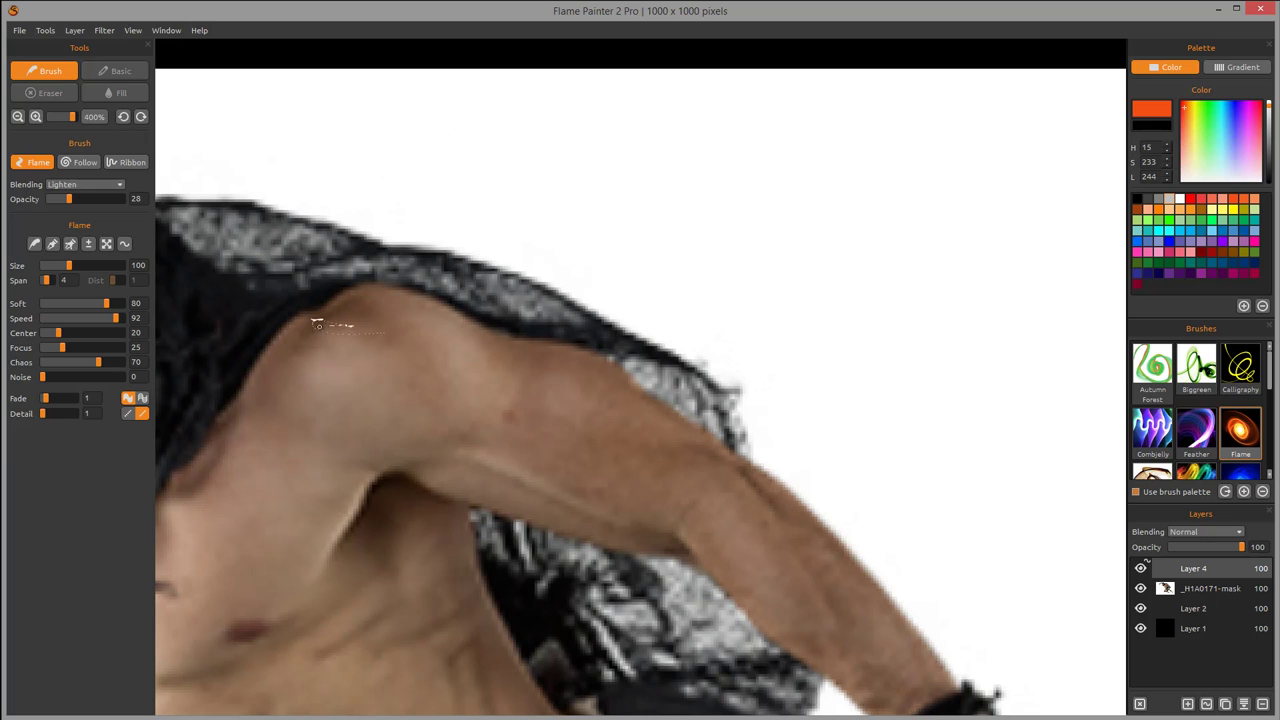
mouse_move(288, 308)
left_mouse_down()
mouse_move(317, 290)
mouse_move(421, 295)
mouse_move(512, 343)
mouse_move(619, 364)
mouse_move(811, 509)
mouse_move(995, 705)
left_mouse_up()
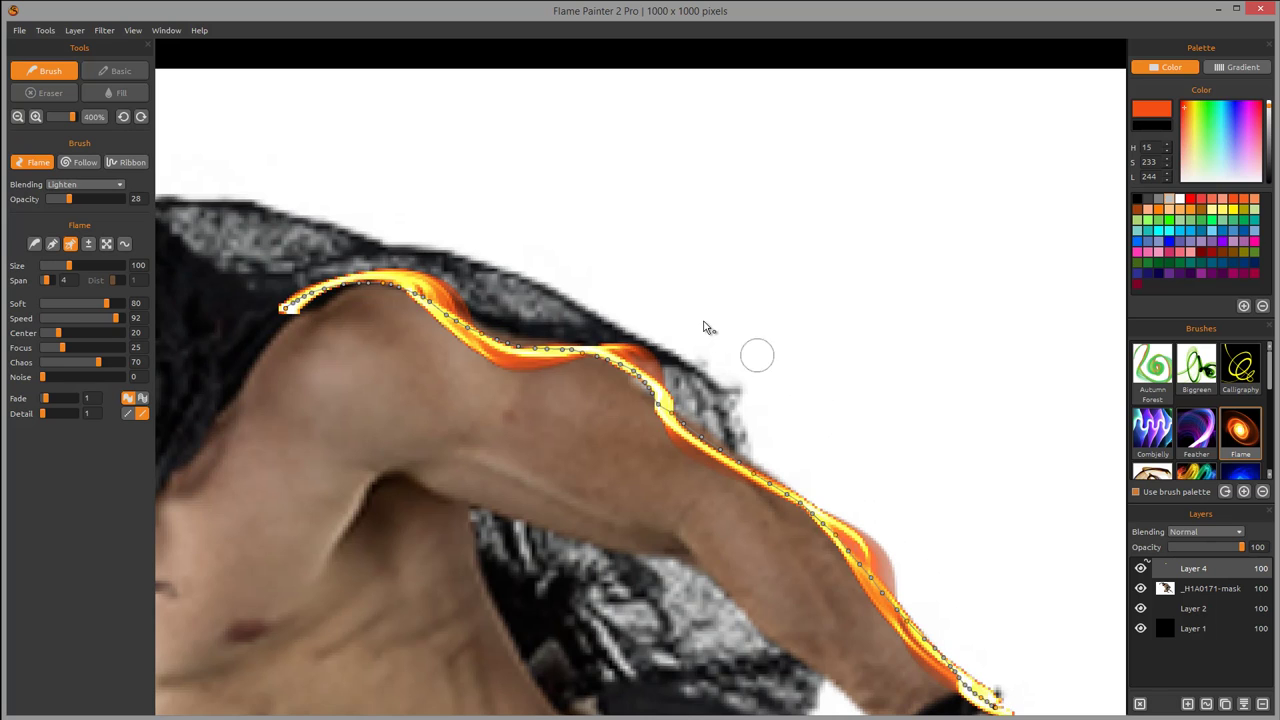
Adjust the vector flame stroke to Size 33, Span 10, Soft 79, Speed 94, Center 10, Focus 65, Chaos 44, Noise 6 and Fade 10
left_click_drag(923, 423, 866, 323)
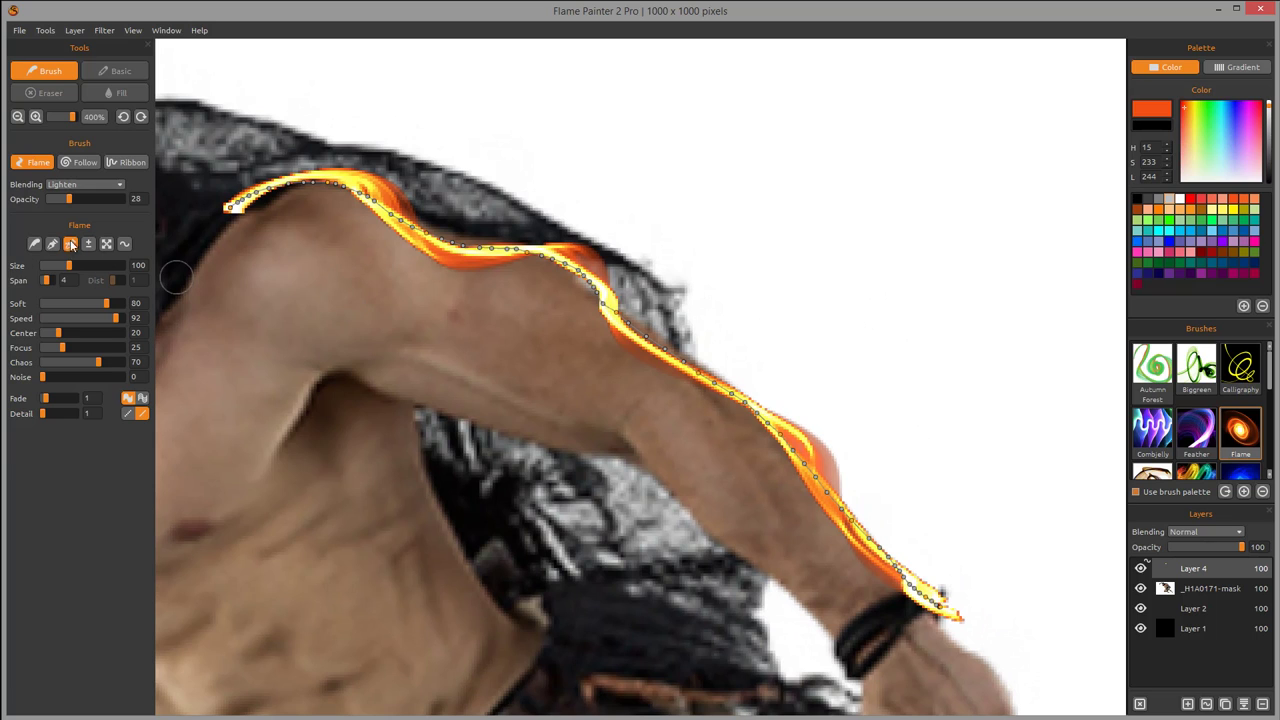
mouse_move(66, 266)
left_mouse_down()
mouse_move(49, 266)
mouse_move(118, 321)
mouse_move(49, 337)
left_mouse_up()
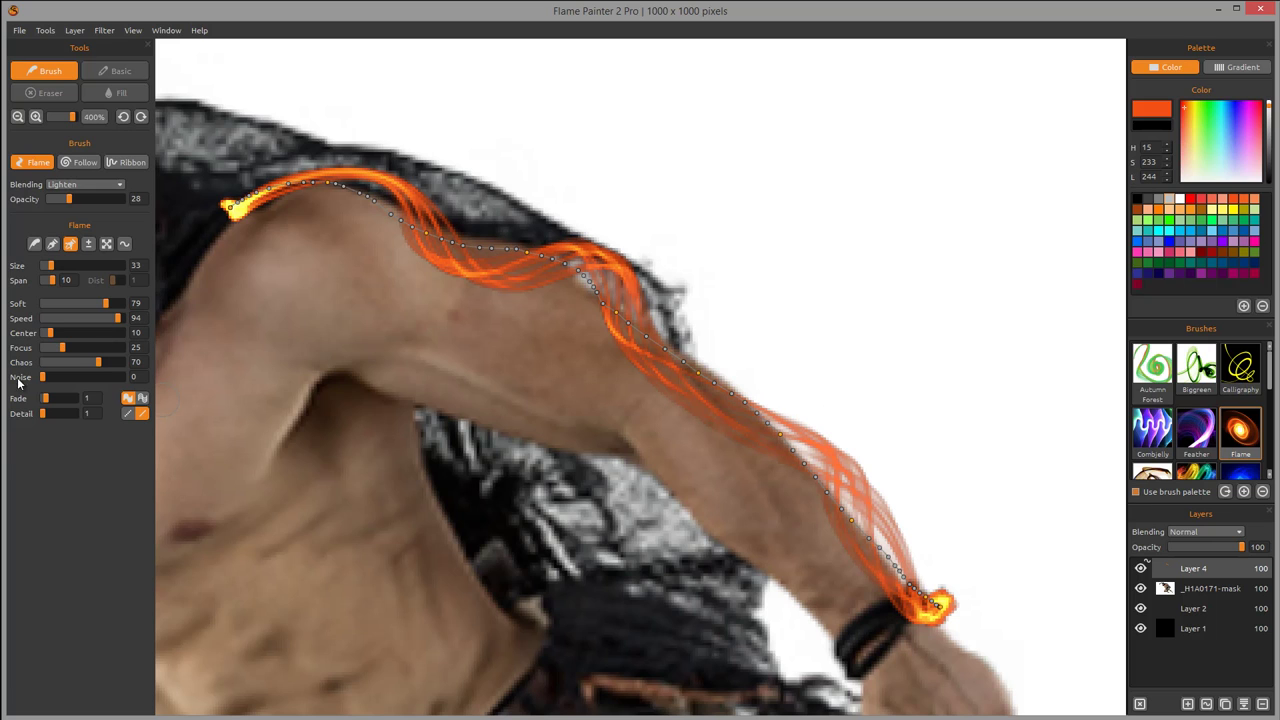
left_click_drag(62, 348, 95, 348)
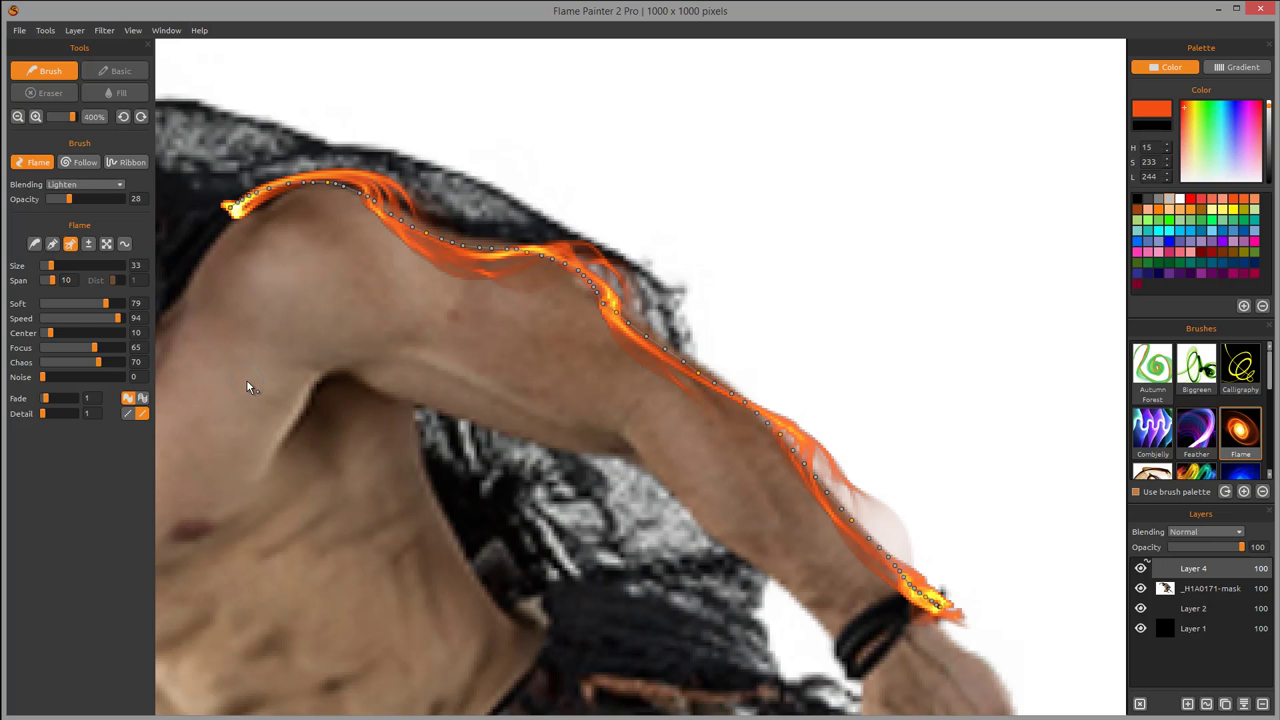
left_click_drag(98, 368, 46, 377)
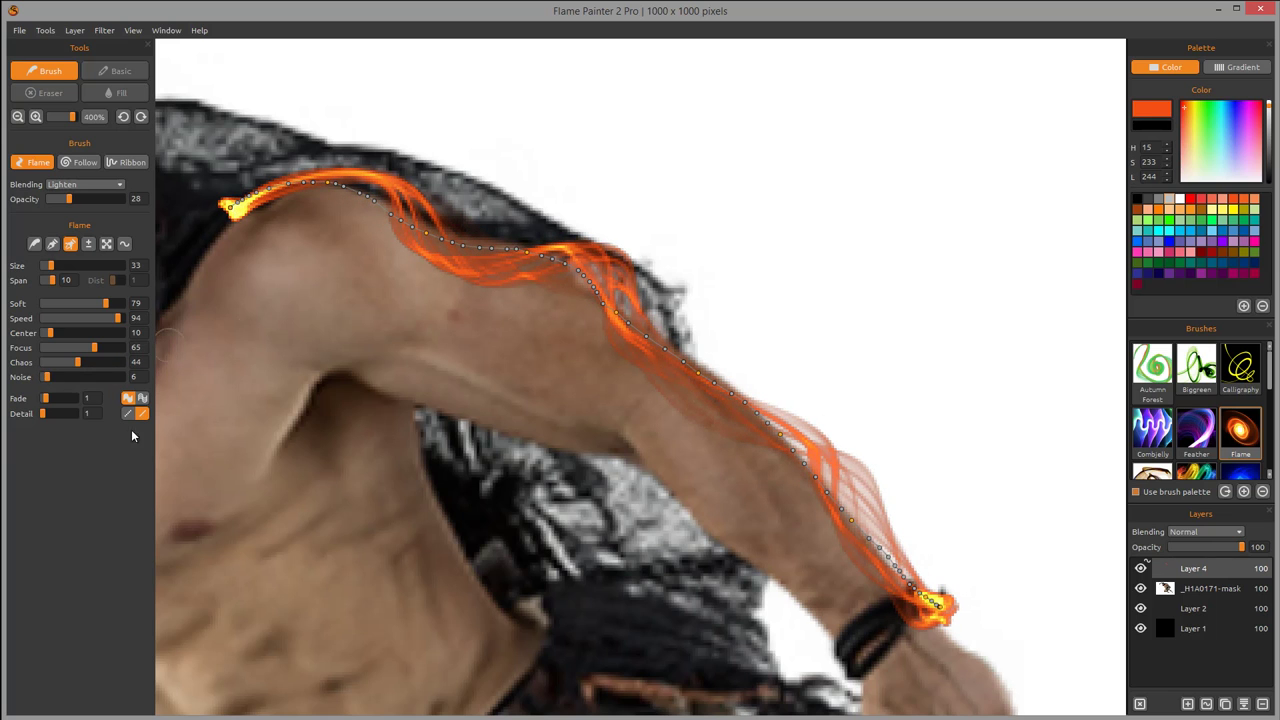
left_click_drag(46, 398, 80, 399)
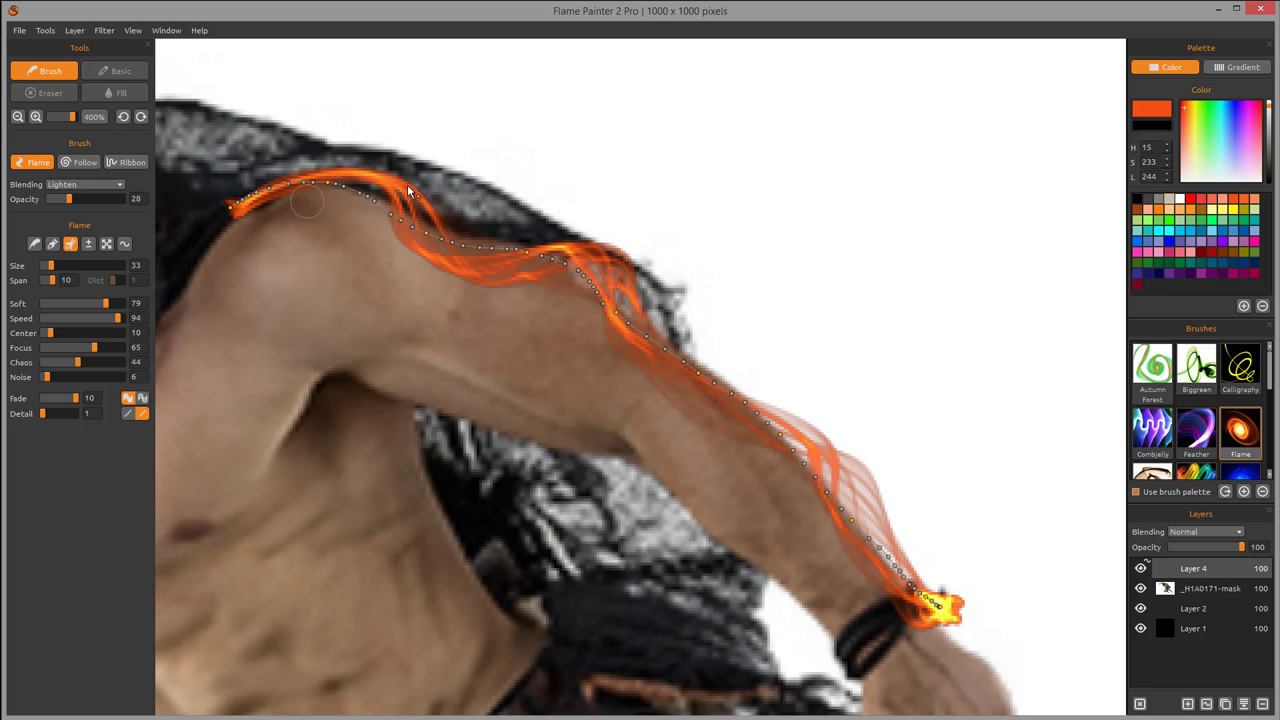
Try Normal blending on the vector flame stroke and restore Lighten blending
left_click(113, 186)
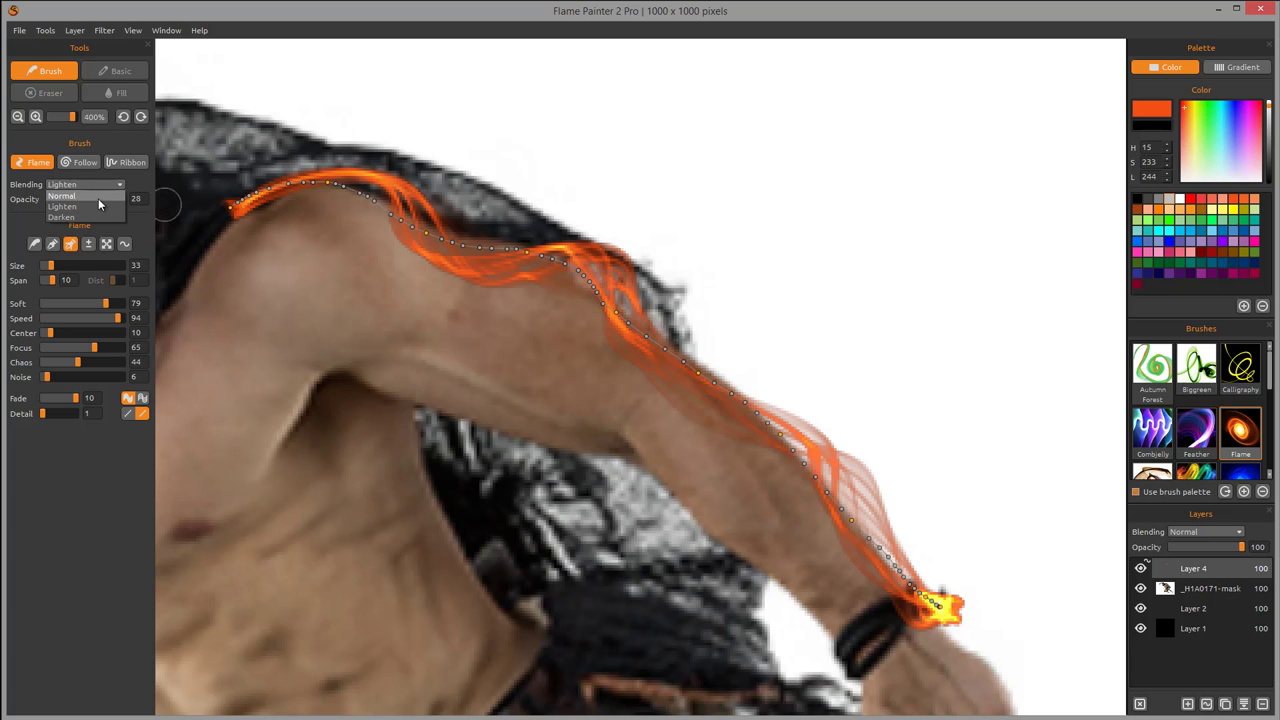
left_click(99, 204)
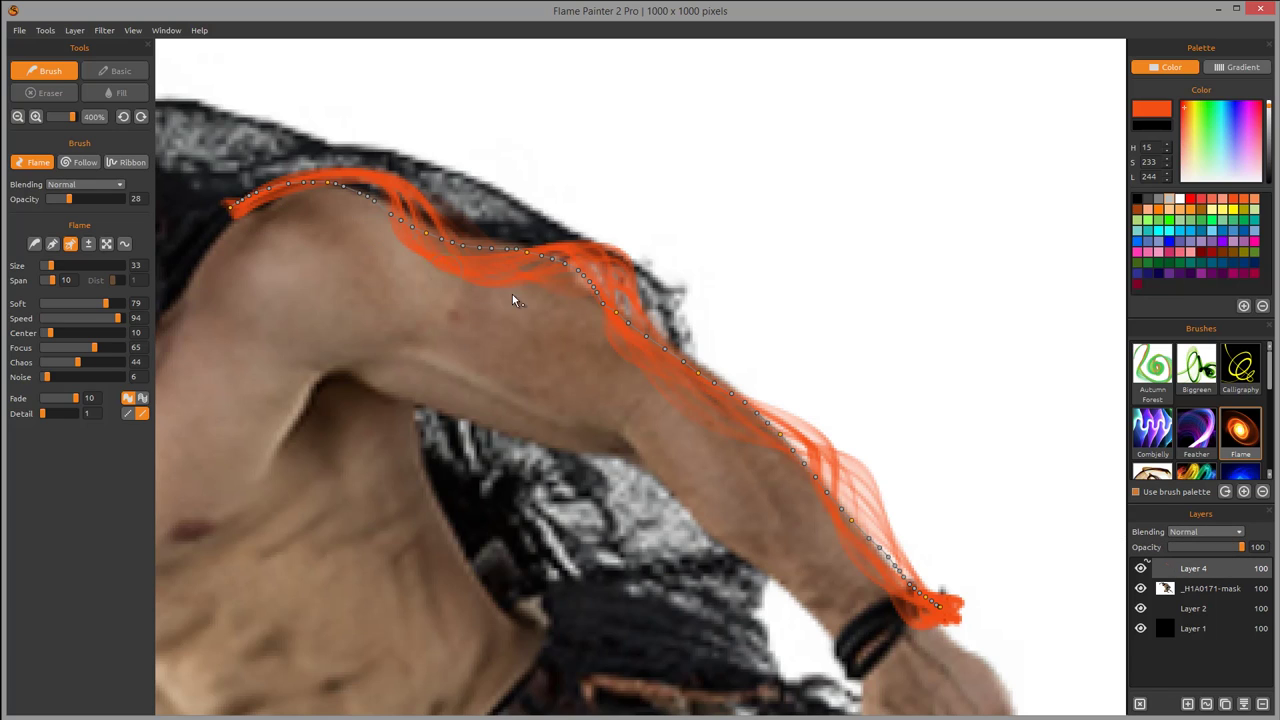
left_click(124, 187)
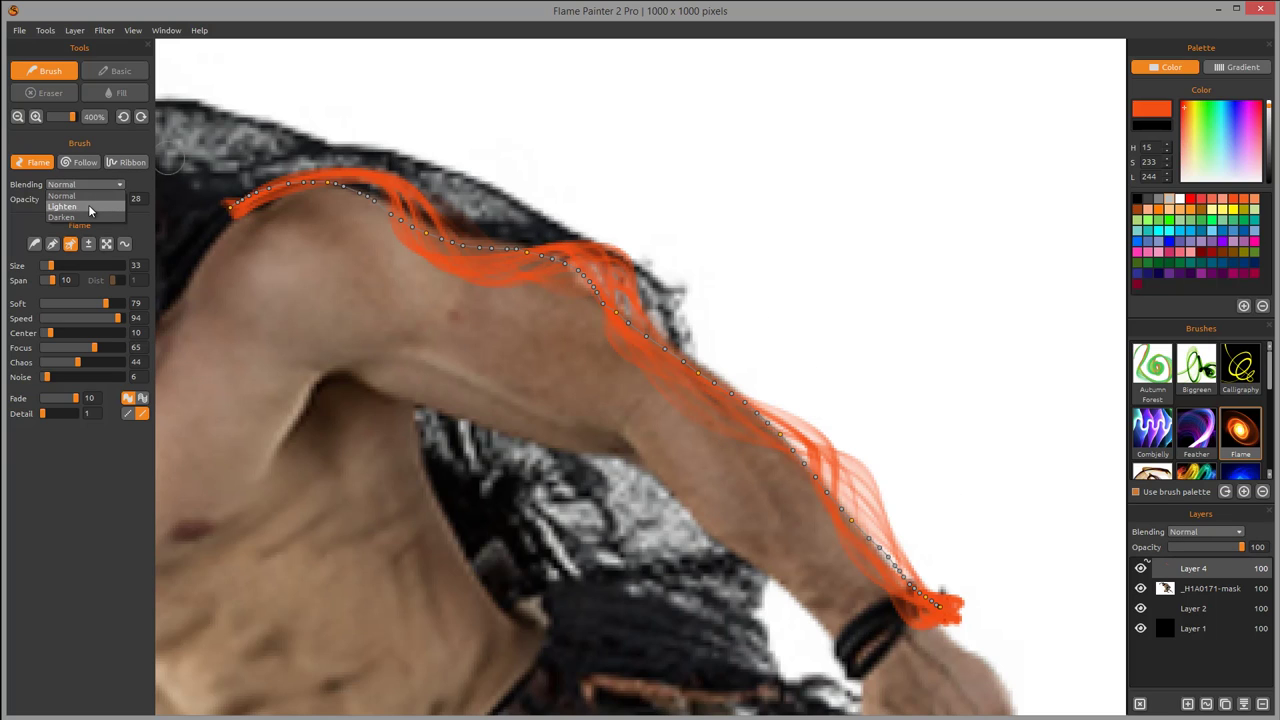
left_click(89, 207)
Add a new regular paint layer above the vector layer
mouse_move(419, 154)
left_mouse_down()
mouse_move(660, 204)
mouse_move(771, 200)
left_mouse_up()
left_click_drag(540, 230, 834, 305)
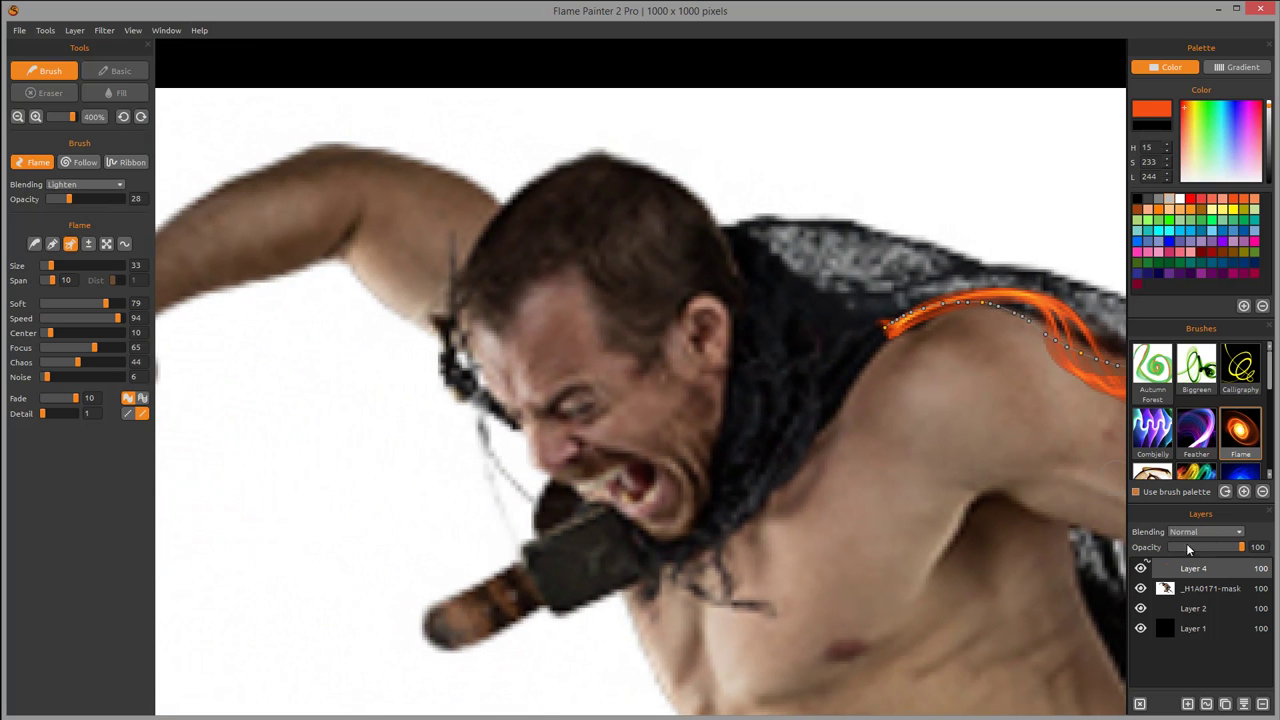
left_click(1188, 705)
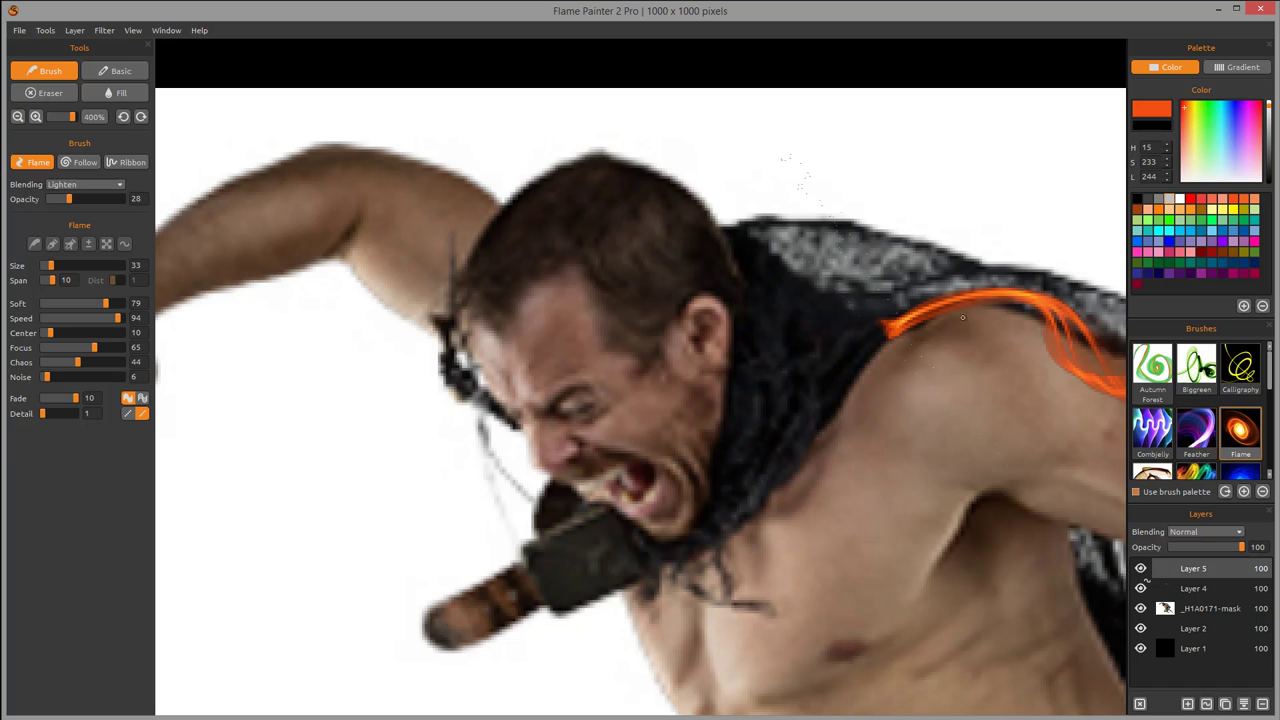
Redraw the vector flame stroke over the man's head on Layer 4, and hide that layer to work on Layer 5
left_click(1192, 589)
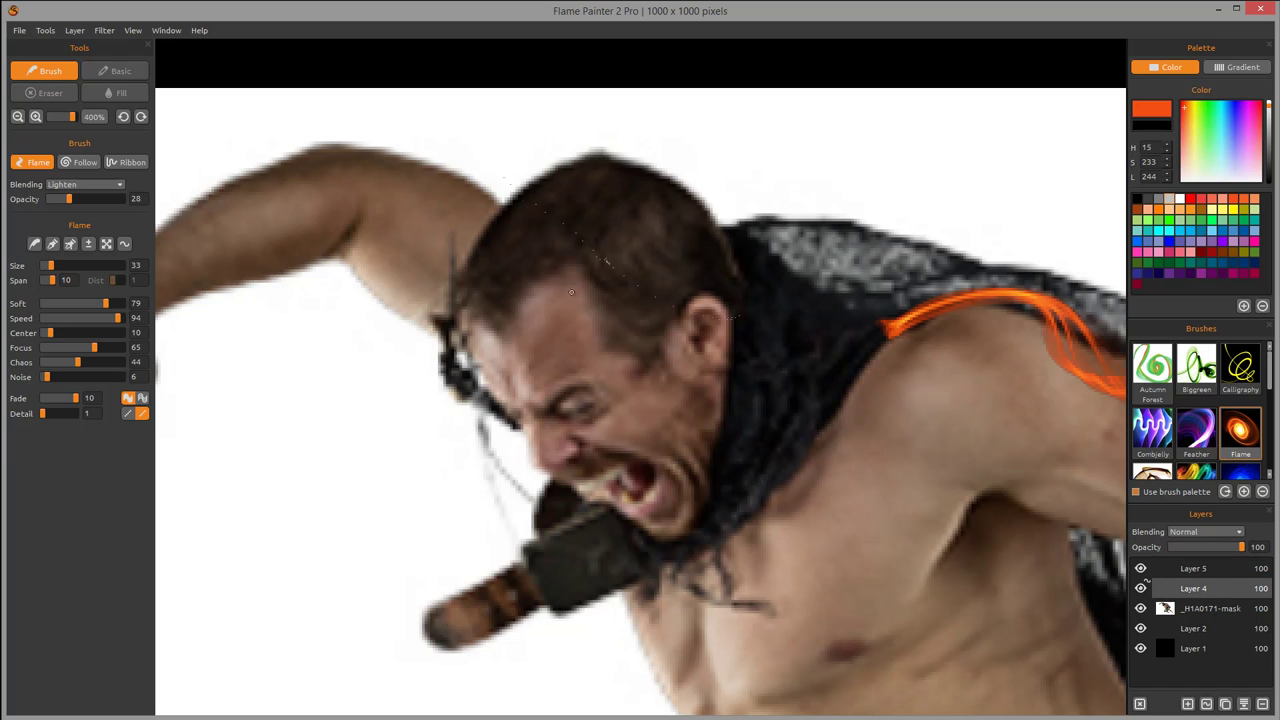
mouse_move(465, 305)
left_mouse_down()
mouse_move(489, 198)
mouse_move(584, 127)
mouse_move(708, 208)
mouse_move(737, 312)
mouse_move(1000, 372)
left_mouse_up()
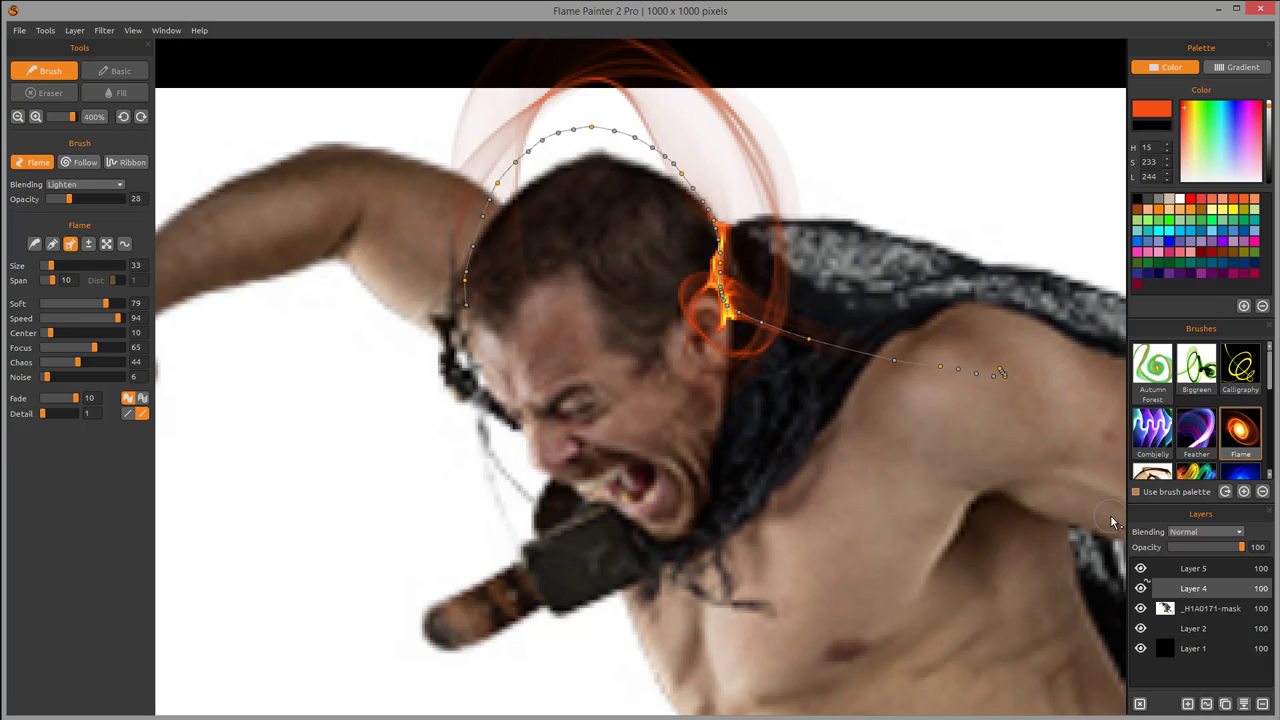
left_click(1141, 588)
left_click(1208, 570)
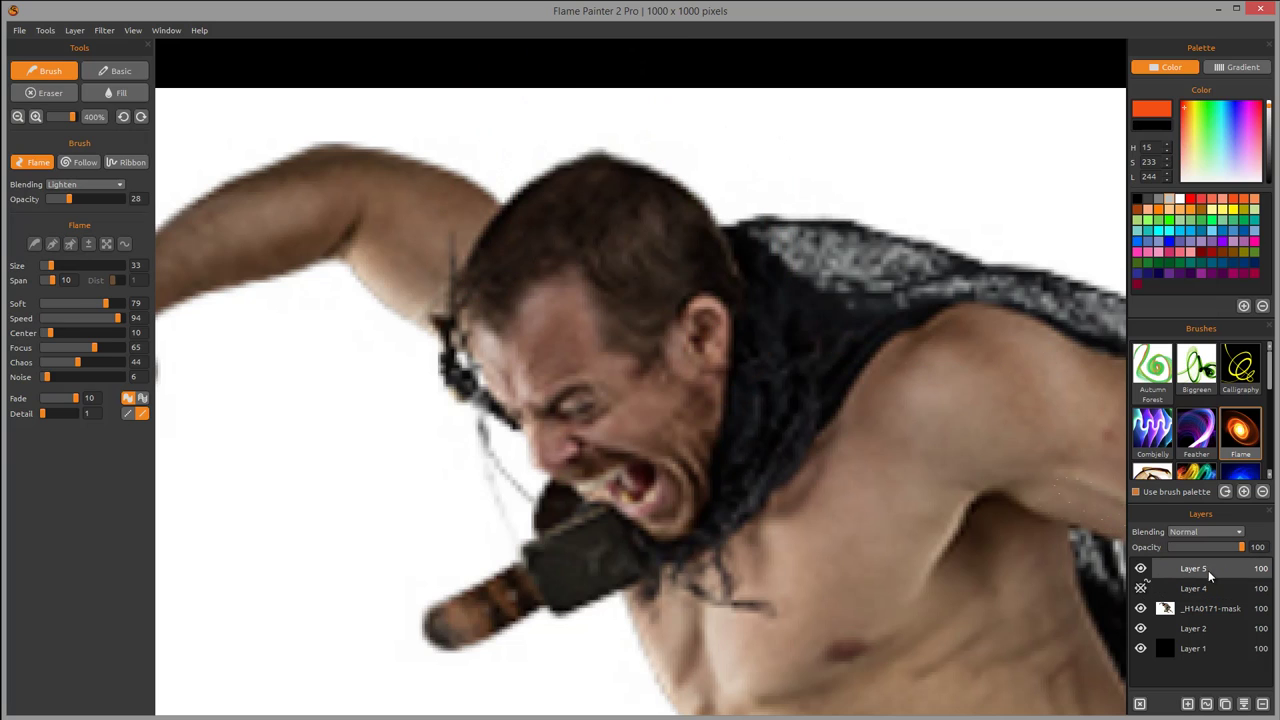
Try painting freehand flame strokes around the man's head on Layer 5 and undo them
mouse_move(457, 302)
left_mouse_down()
mouse_move(470, 228)
mouse_move(735, 255)
mouse_move(765, 315)
mouse_move(720, 395)
mouse_move(806, 270)
left_mouse_up()
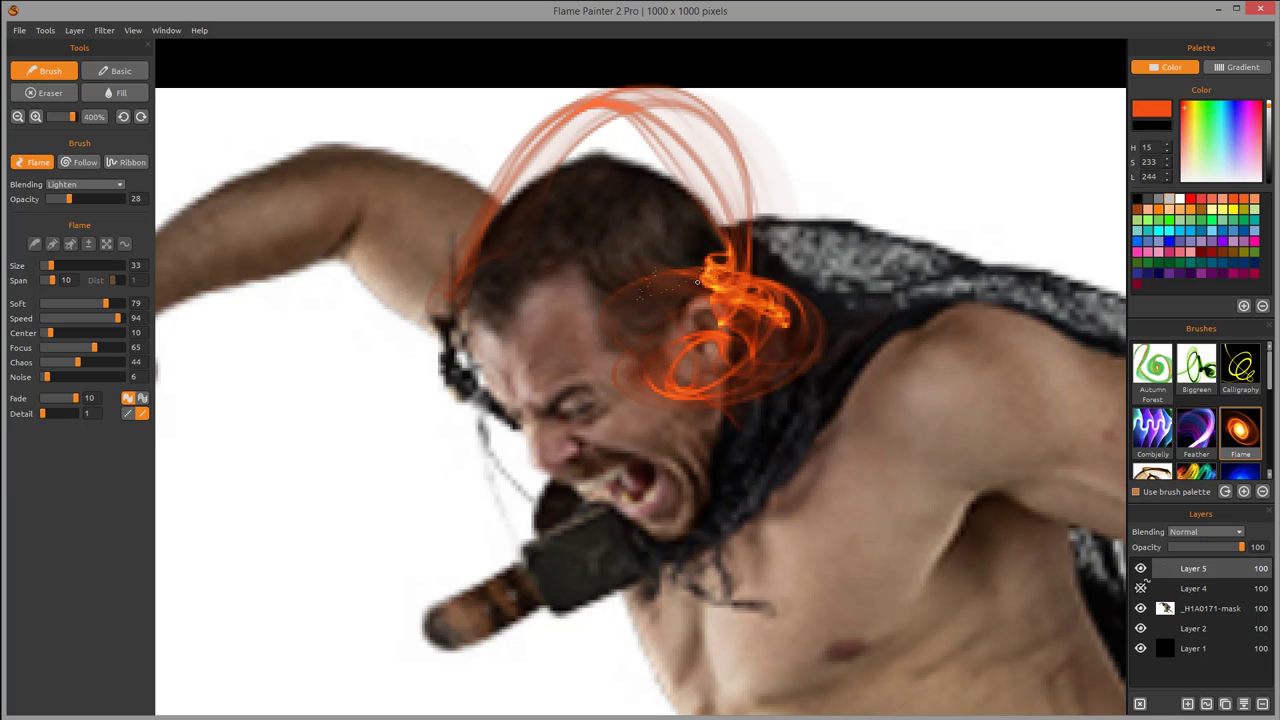
key("ctrl+z")
key("ctrl+z")
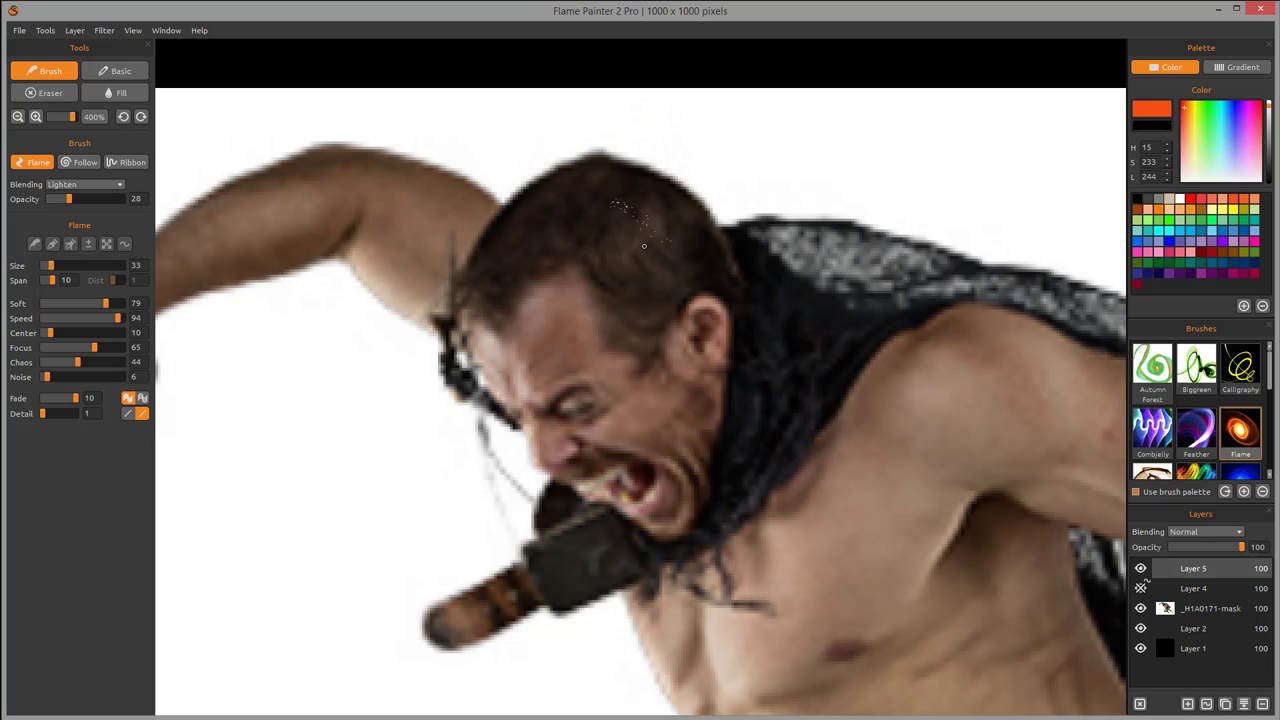
Paint freehand flame strokes on Layer 5 across the shoulder, tracing the upper edge where the skin meets the dark cloth
left_click_drag(985, 297, 490, 181)
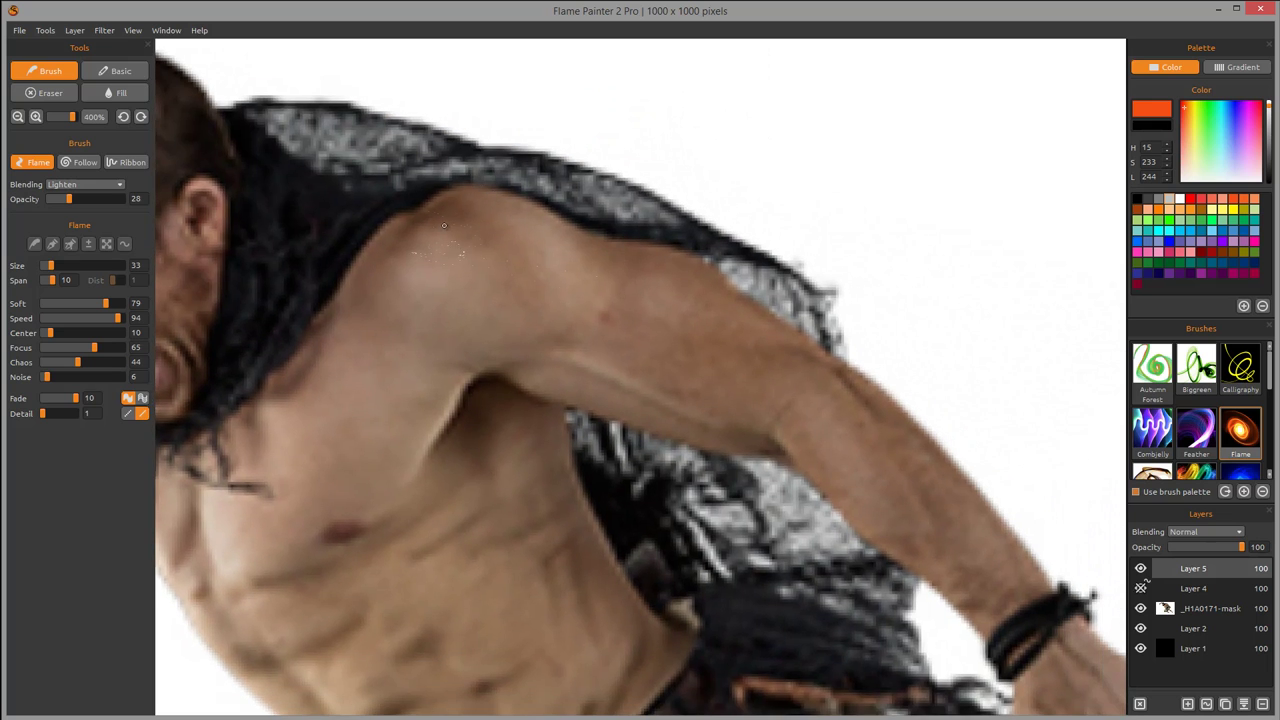
scroll(444, 225, "up", 1)
left_click_drag(444, 225, 495, 507)
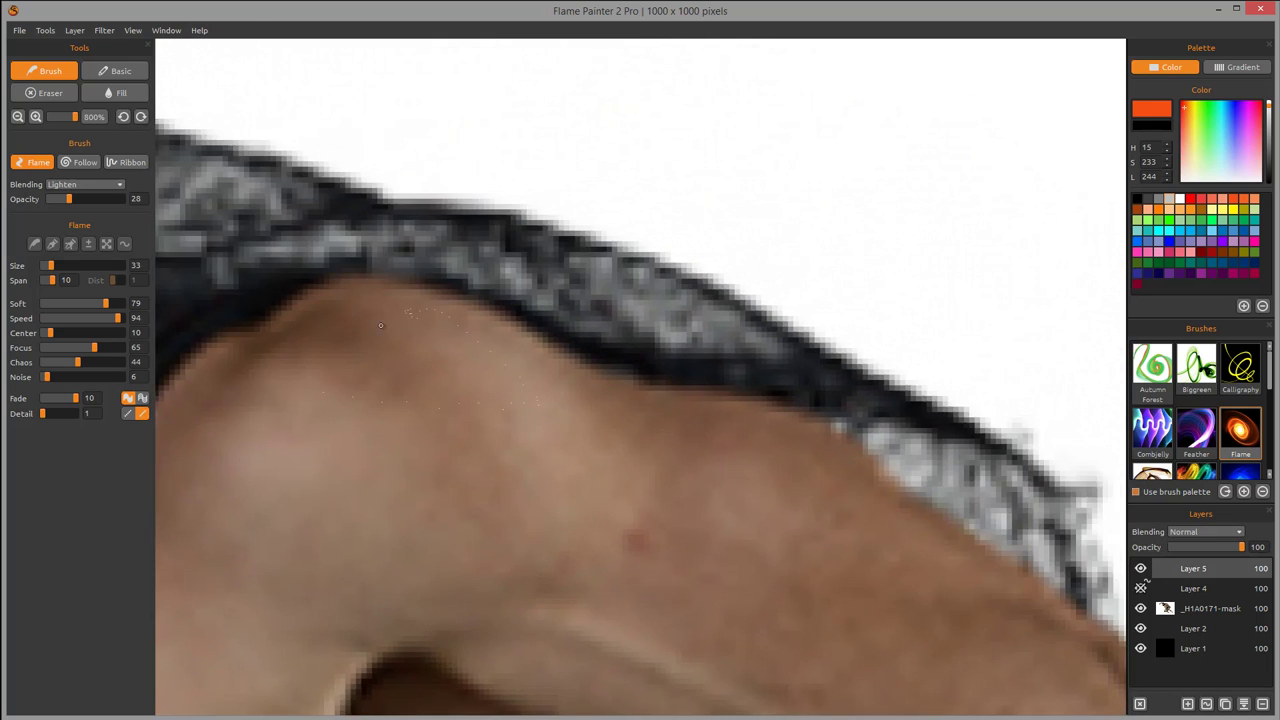
left_click_drag(380, 325, 511, 379)
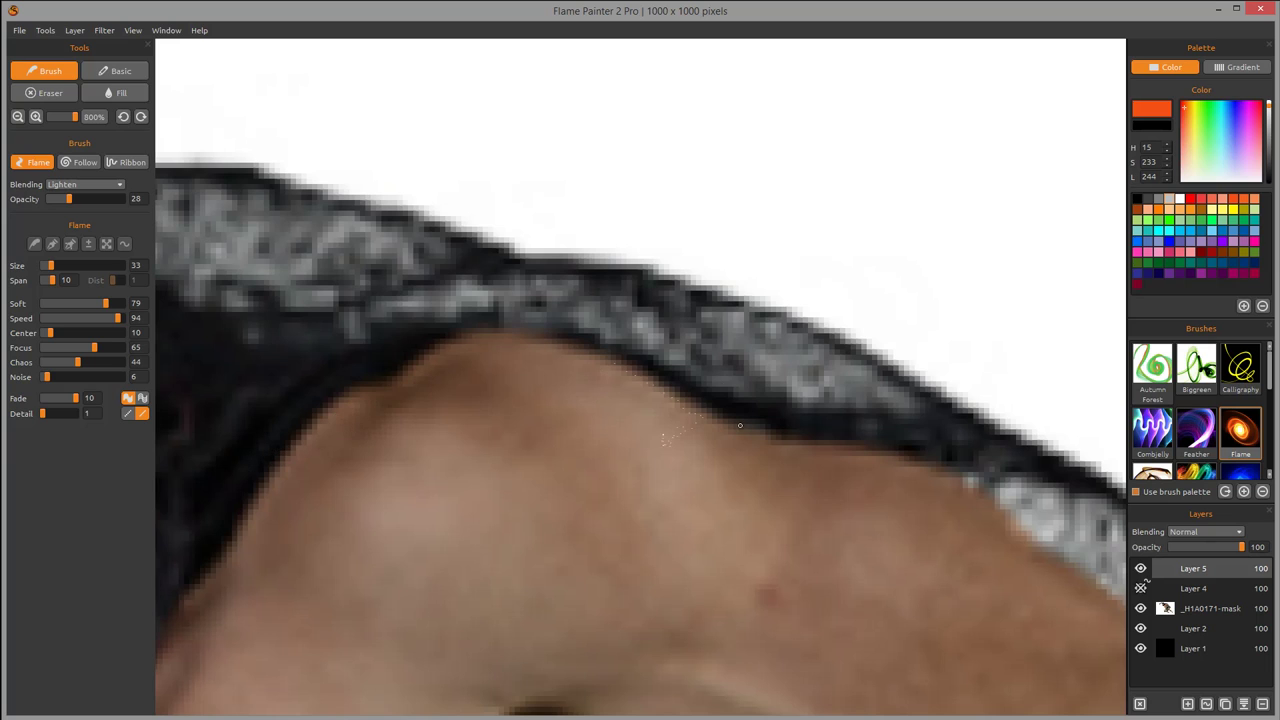
left_click_drag(497, 409, 562, 389)
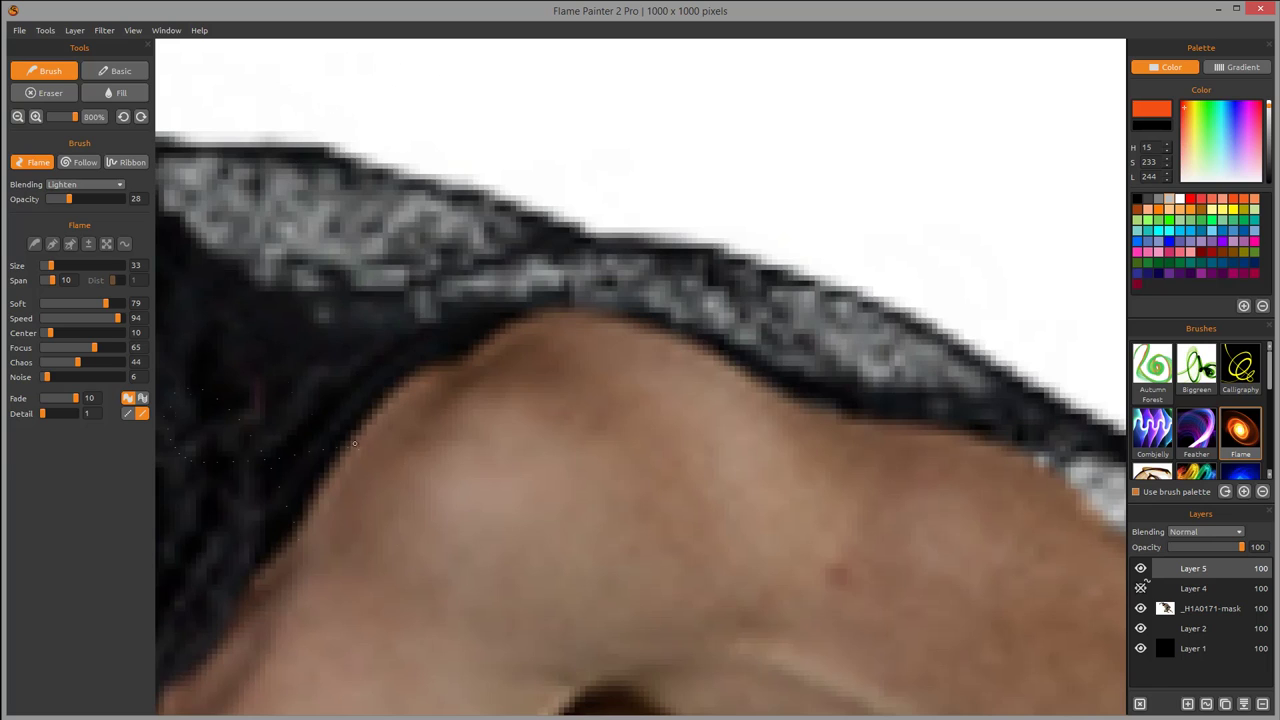
mouse_move(315, 304)
left_mouse_down()
mouse_move(466, 357)
mouse_move(630, 346)
mouse_move(826, 420)
mouse_move(800, 450)
left_mouse_up()
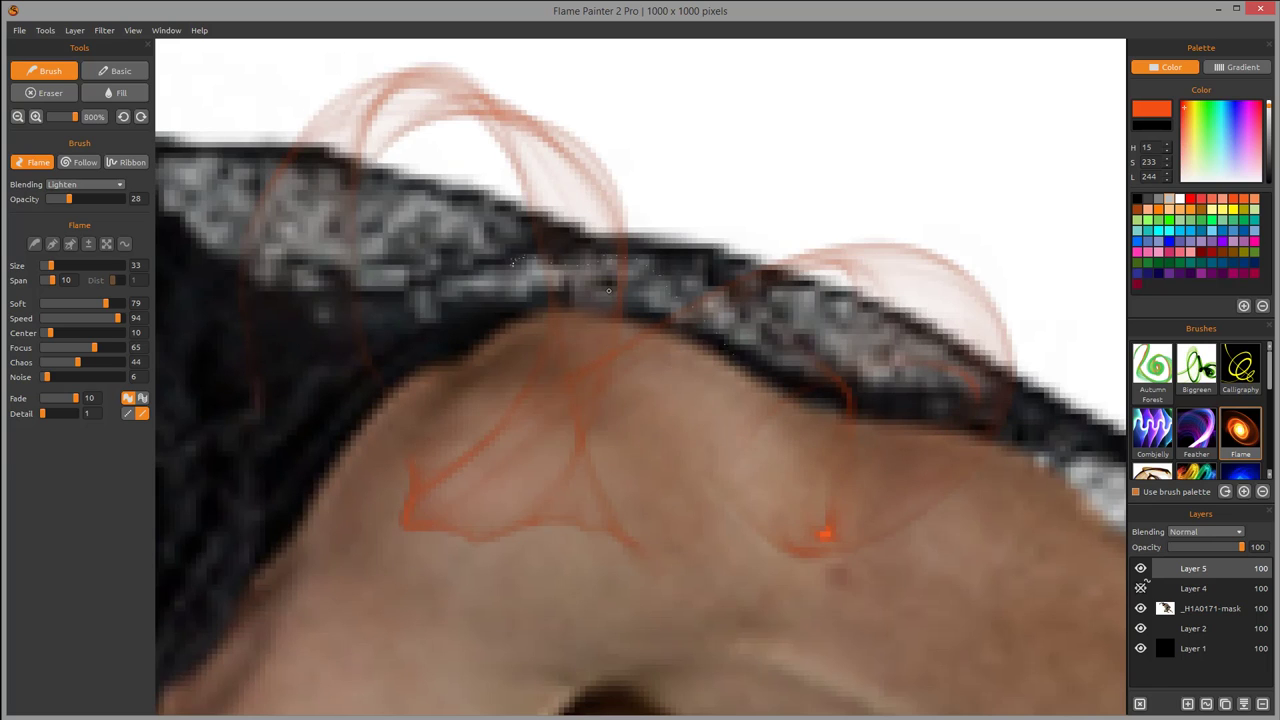
mouse_move(388, 400)
left_mouse_down()
mouse_move(475, 339)
mouse_move(557, 313)
mouse_move(950, 452)
left_mouse_up()
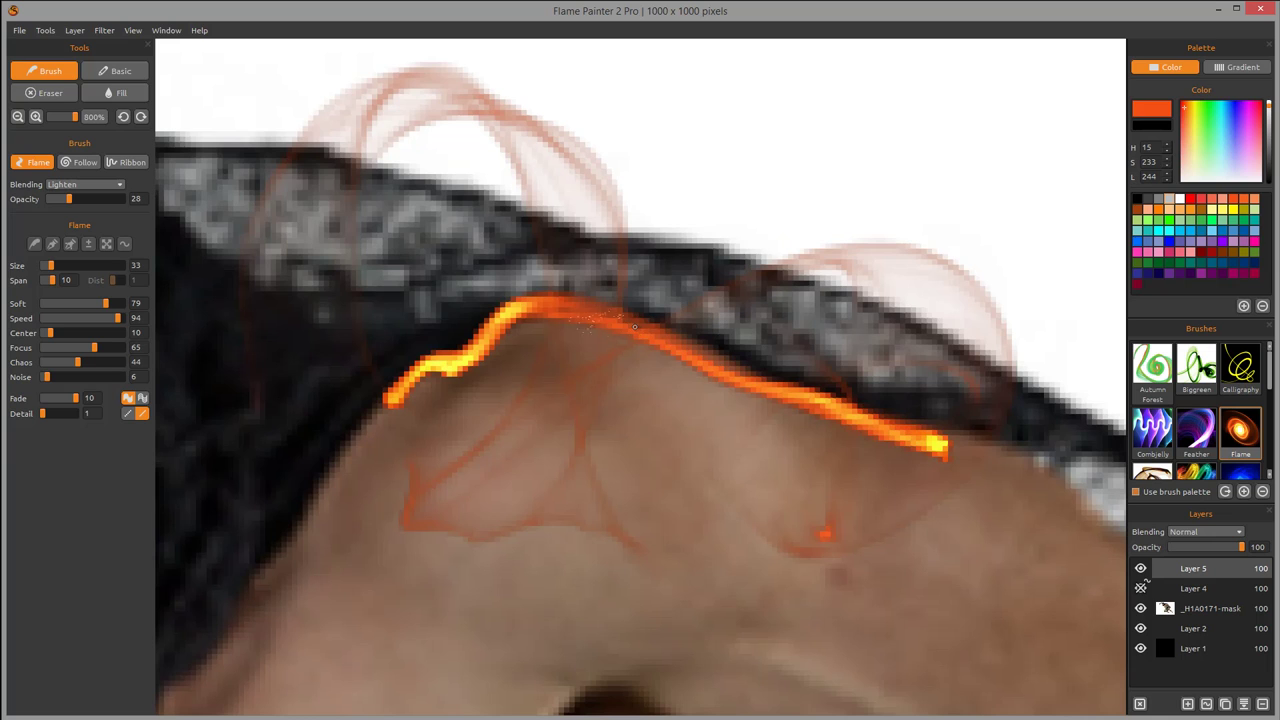
Undo the last shoulder strokes and repaint flame strokes along the shoulder's upper edge and down the outer edge of the lowered arm
key("ctrl+z")
key("ctrl+z")
mouse_move(479, 323)
left_mouse_down()
mouse_move(634, 266)
mouse_move(625, 298)
left_mouse_up()
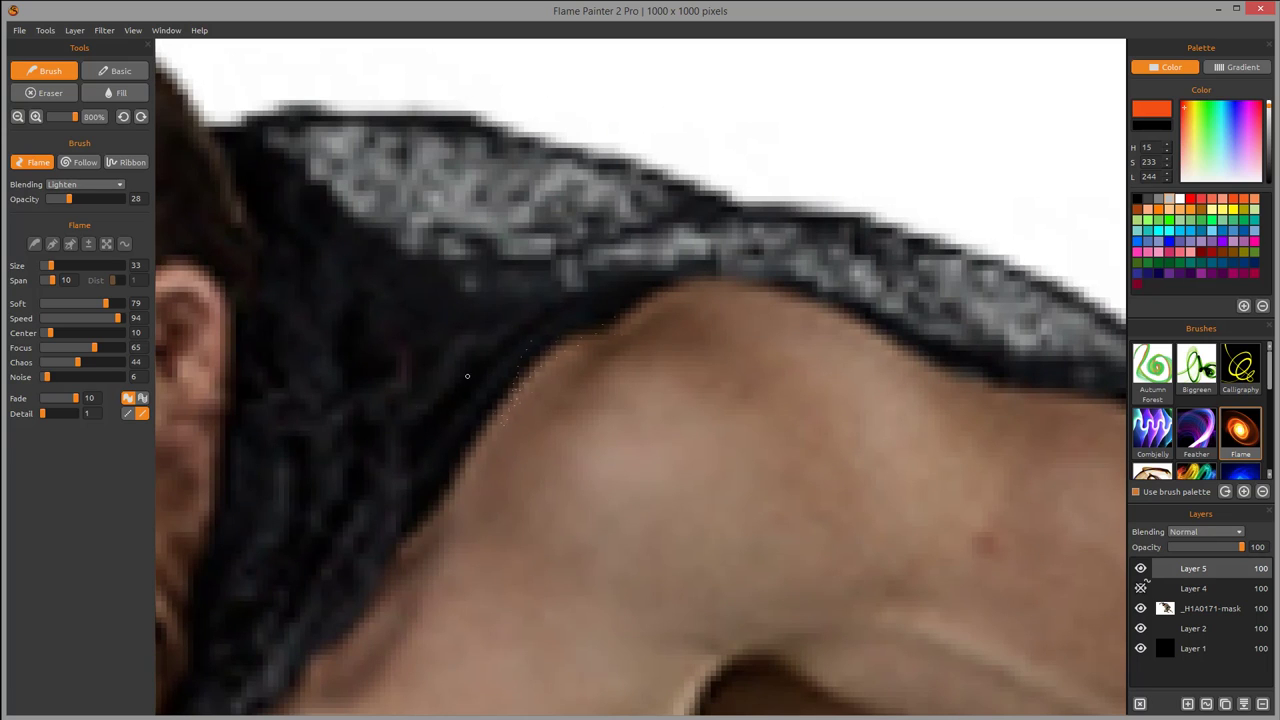
mouse_move(410, 523)
left_mouse_down()
mouse_move(505, 424)
mouse_move(571, 325)
mouse_move(636, 288)
mouse_move(810, 304)
mouse_move(1104, 406)
left_mouse_up()
left_click_drag(966, 531, 229, 255)
mouse_move(568, 260)
left_mouse_down()
mouse_move(774, 379)
mouse_move(928, 500)
mouse_move(1047, 673)
mouse_move(914, 443)
mouse_move(711, 201)
mouse_move(764, 291)
left_mouse_up()
left_click_drag(889, 365, 714, 177)
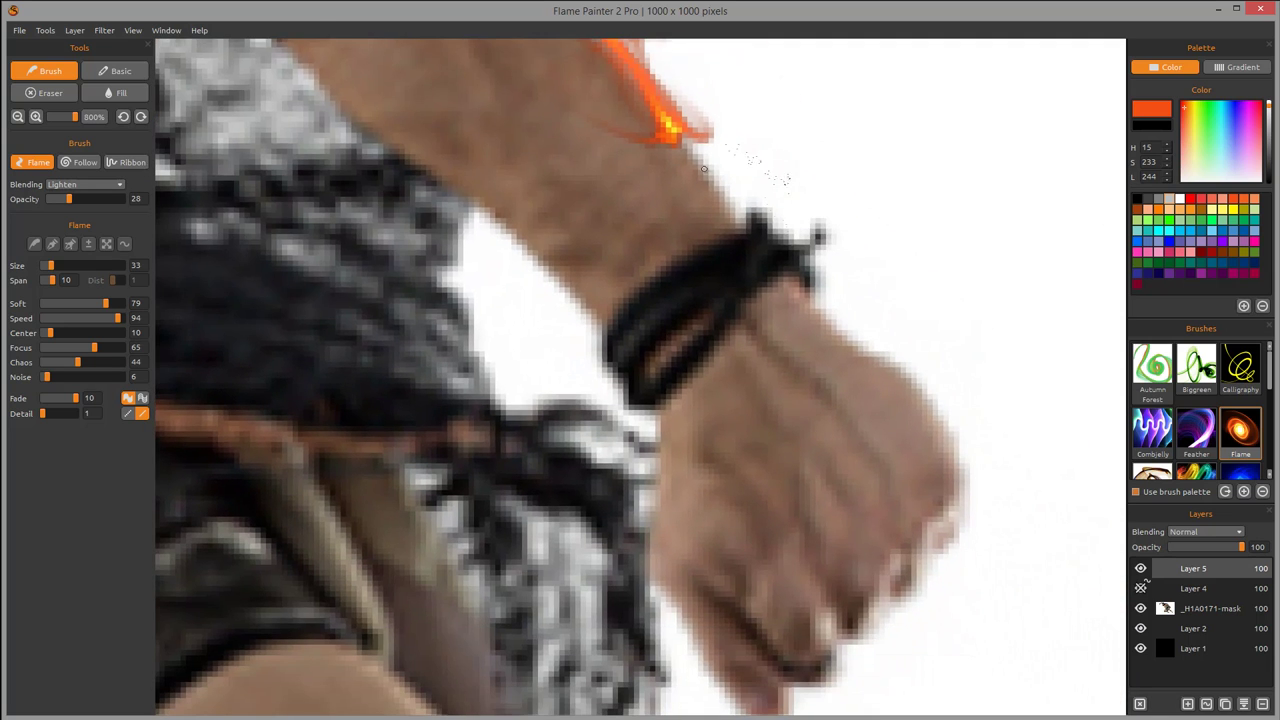
Paint a flame outline from the wrist around the fist of the lowered arm
mouse_move(680, 138)
left_mouse_down()
mouse_move(737, 214)
mouse_move(924, 375)
mouse_move(945, 422)
mouse_move(945, 473)
mouse_move(854, 628)
mouse_move(792, 685)
mouse_move(740, 687)
mouse_move(693, 627)
mouse_move(654, 543)
mouse_move(649, 394)
mouse_move(545, 245)
left_mouse_up()
left_click_drag(493, 195, 803, 580)
left_click_drag(577, 250, 885, 265)
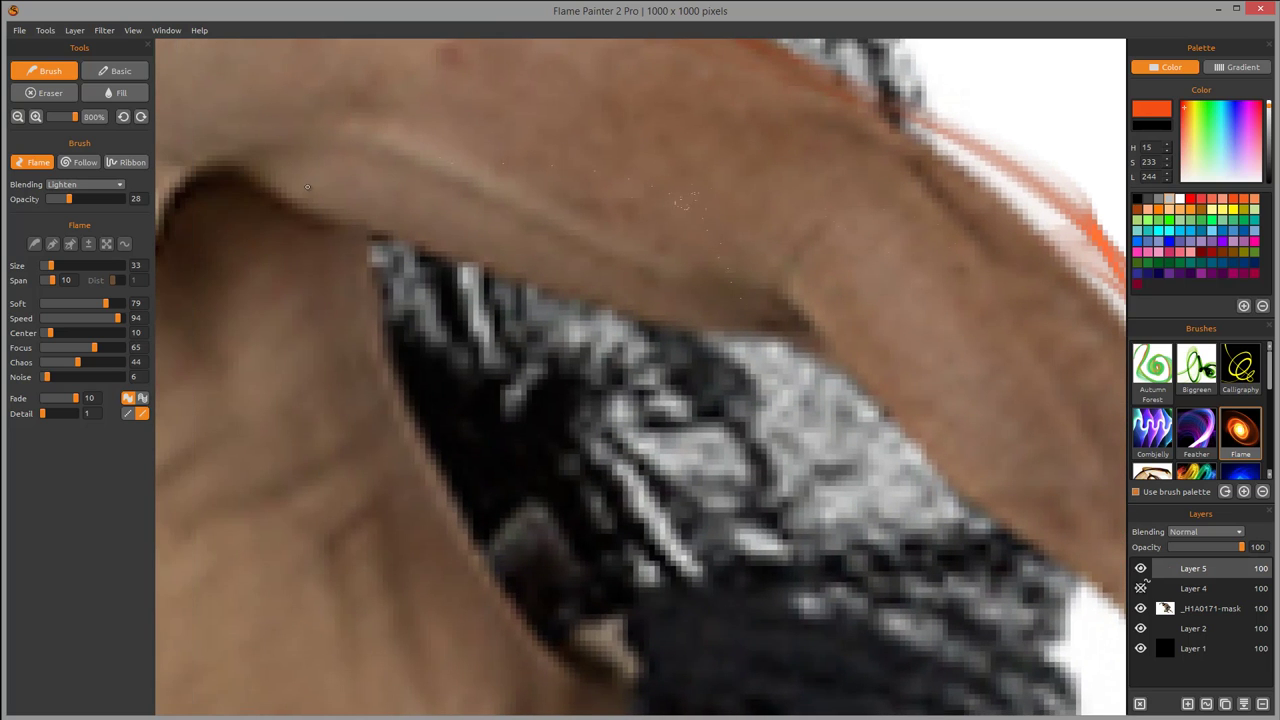
Paint flame strokes along the underside of the lowered arm and down the fold of the armpit
mouse_move(208, 176)
left_mouse_down()
mouse_move(266, 179)
mouse_move(411, 246)
mouse_move(695, 295)
mouse_move(814, 345)
mouse_move(1057, 562)
left_mouse_up()
left_click_drag(532, 342, 831, 328)
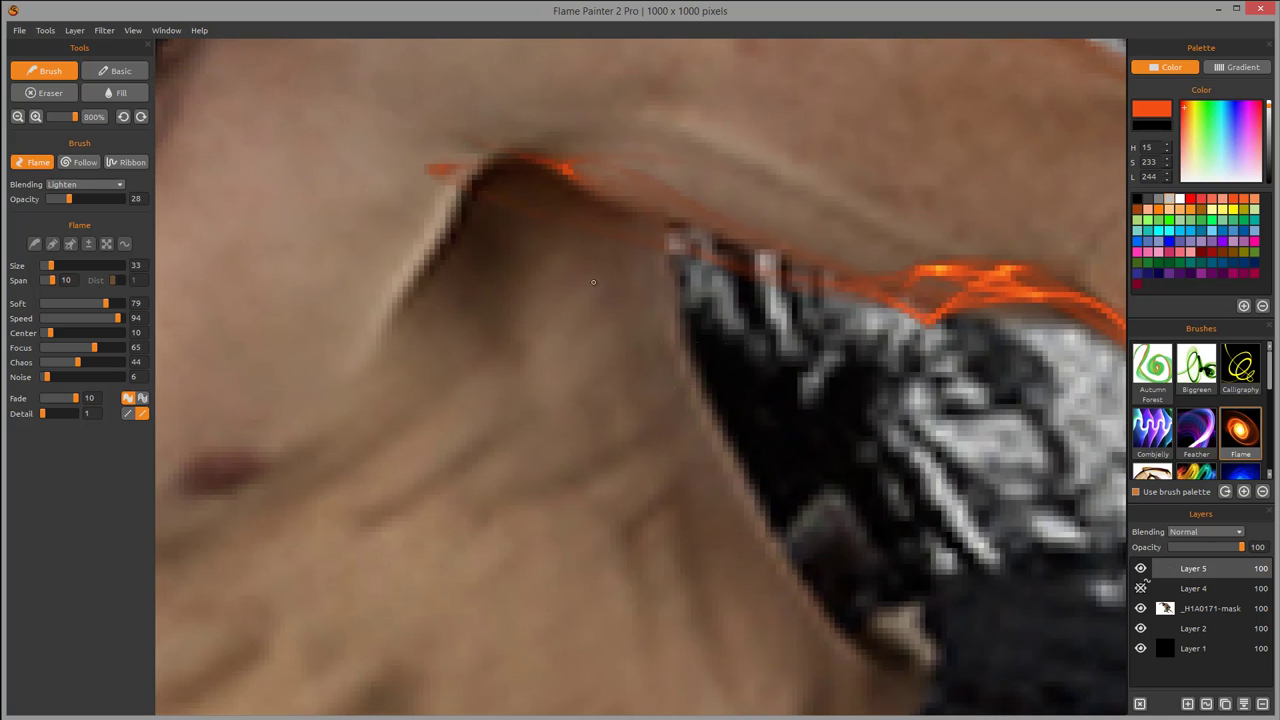
mouse_move(608, 197)
left_mouse_down()
mouse_move(531, 170)
mouse_move(490, 194)
mouse_move(431, 279)
mouse_move(367, 331)
mouse_move(443, 338)
left_mouse_up()
left_click_drag(391, 278, 722, 534)
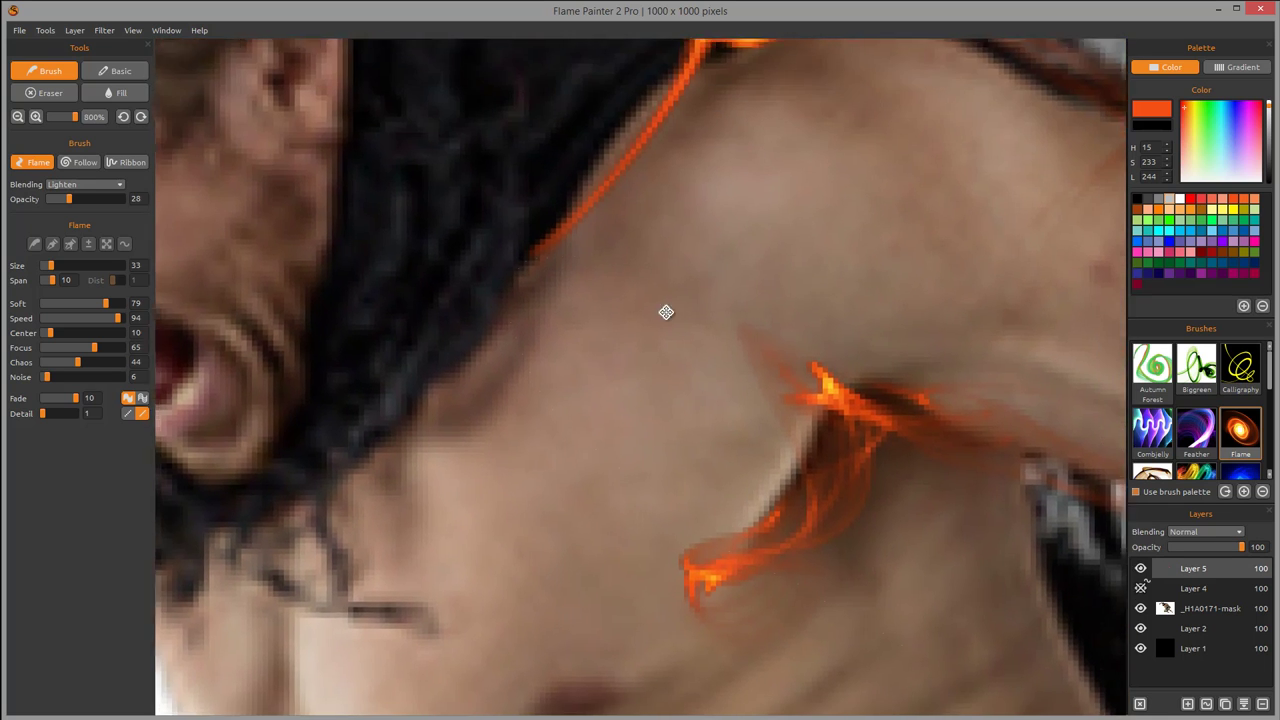
left_click_drag(631, 338, 806, 211)
Paint flame strokes behind the ear, along the jaw and up the dark scarf
scroll(733, 242, "down", 1)
left_click_drag(613, 253, 550, 340)
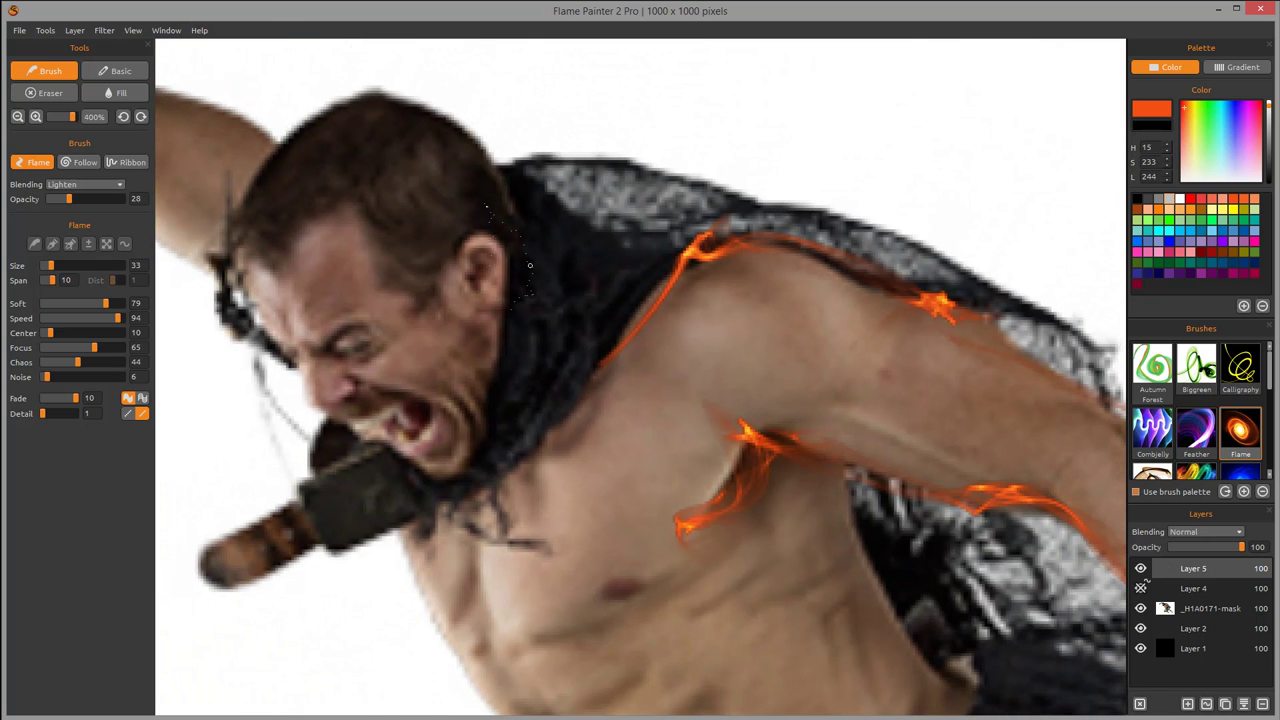
scroll(530, 267, "up", 3)
mouse_move(520, 180)
left_mouse_down()
mouse_move(520, 430)
mouse_move(430, 610)
mouse_move(368, 645)
left_mouse_up()
mouse_move(593, 450)
left_mouse_down()
mouse_move(737, 234)
mouse_move(570, 362)
left_mouse_up()
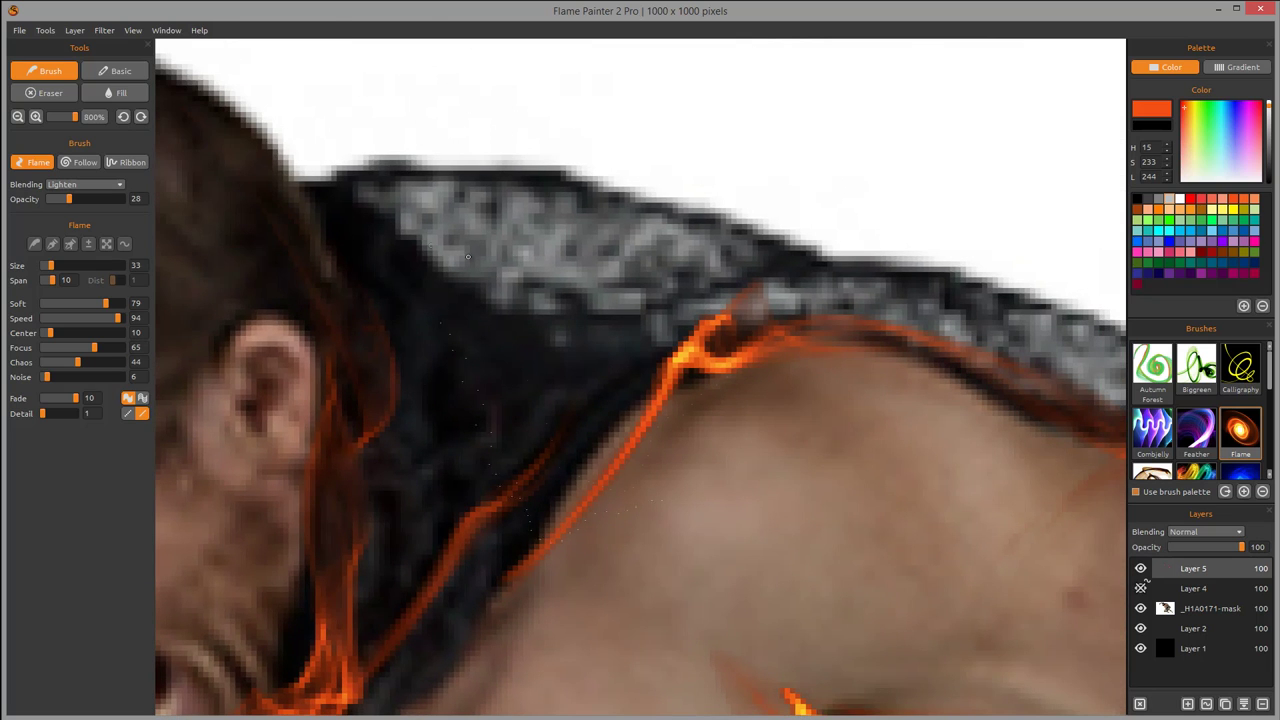
Paint faint flames across the dark cloth behind the neck and outline the top of the head down to the brow
mouse_move(369, 220)
left_mouse_down()
mouse_move(628, 326)
mouse_move(810, 291)
mouse_move(990, 328)
mouse_move(1100, 390)
left_mouse_up()
mouse_move(424, 268)
left_mouse_down()
mouse_move(901, 360)
mouse_move(965, 600)
mouse_move(899, 269)
mouse_move(940, 286)
mouse_move(1003, 211)
left_mouse_up()
mouse_move(897, 270)
left_mouse_down()
mouse_move(870, 180)
mouse_move(660, 45)
mouse_move(410, 165)
mouse_move(340, 397)
mouse_move(411, 530)
left_mouse_up()
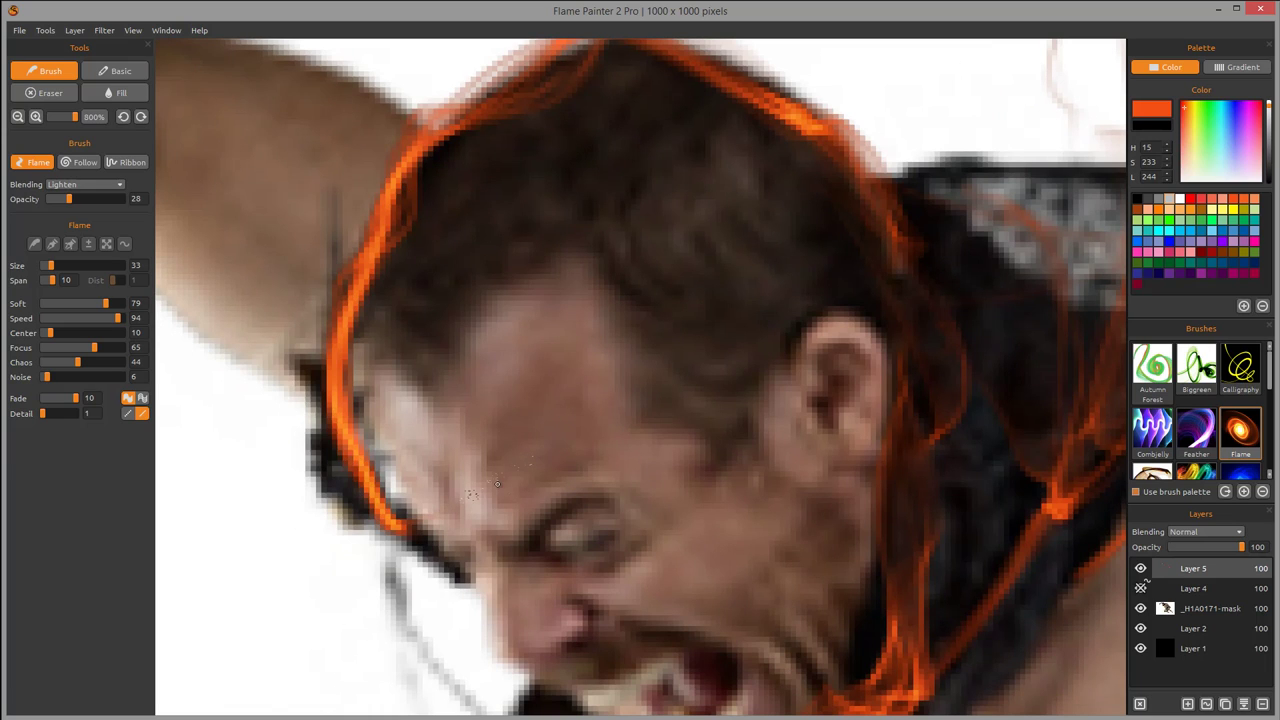
Paint flame accents on the man's face, covering the eye, ear, nose, mouth and chin
mouse_move(532, 537)
left_mouse_down()
mouse_move(560, 510)
mouse_move(597, 500)
mouse_move(633, 553)
mouse_move(590, 560)
left_mouse_up()
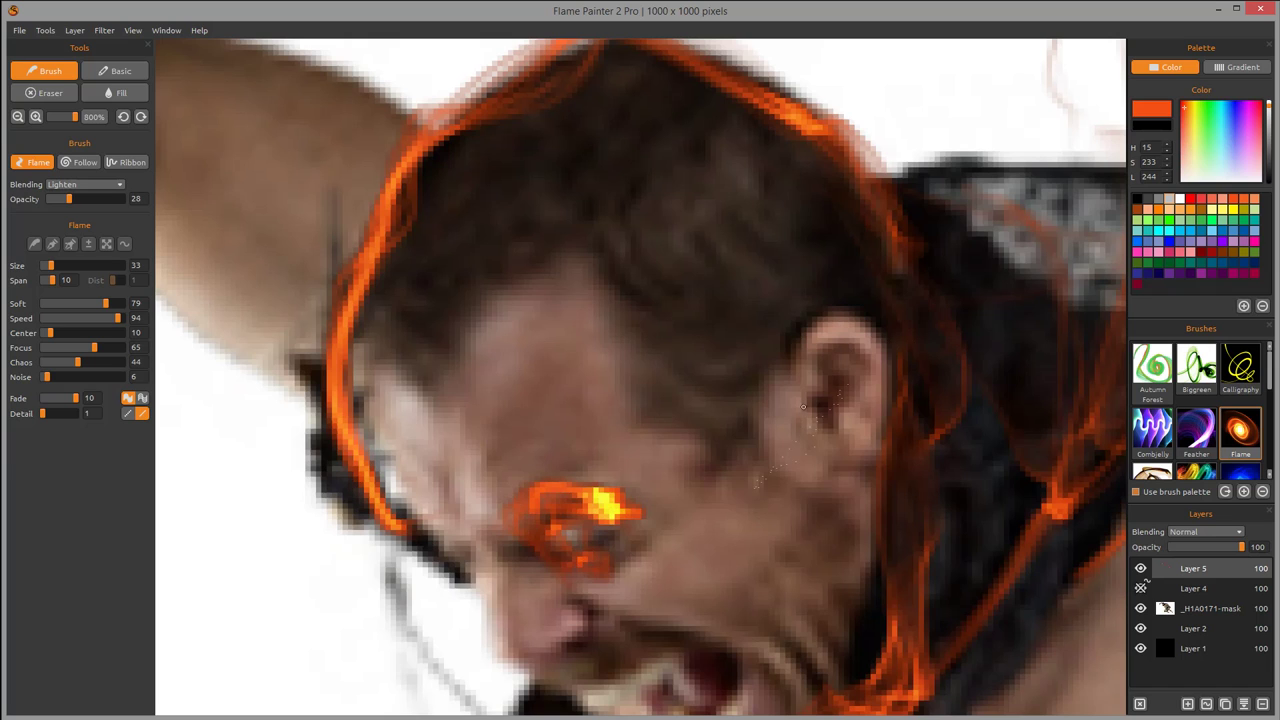
mouse_move(785, 395)
left_mouse_down()
mouse_move(935, 385)
mouse_move(875, 450)
left_mouse_up()
left_click_drag(955, 495, 906, 169)
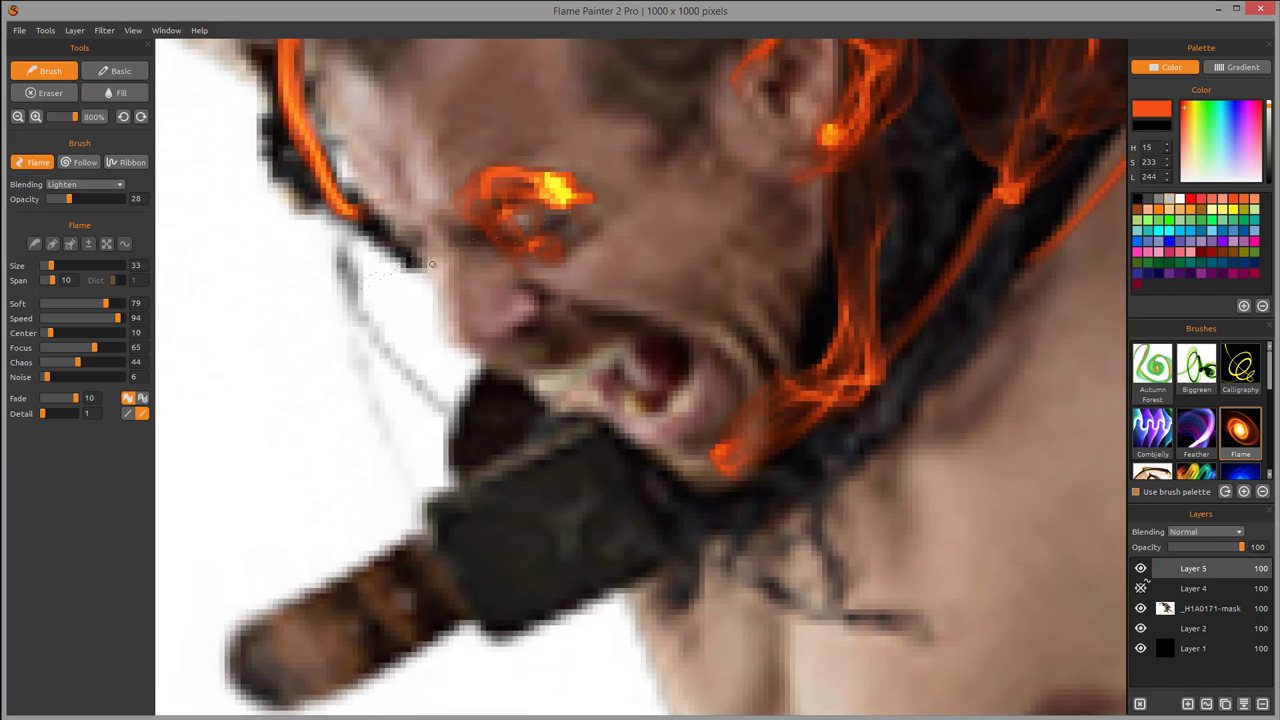
mouse_move(430, 263)
left_mouse_down()
mouse_move(436, 338)
mouse_move(470, 339)
mouse_move(538, 296)
mouse_move(522, 263)
mouse_move(538, 293)
mouse_move(518, 350)
mouse_move(584, 360)
mouse_move(509, 353)
mouse_move(536, 389)
mouse_move(647, 348)
mouse_move(683, 385)
mouse_move(656, 406)
mouse_move(636, 458)
mouse_move(693, 480)
left_mouse_up()
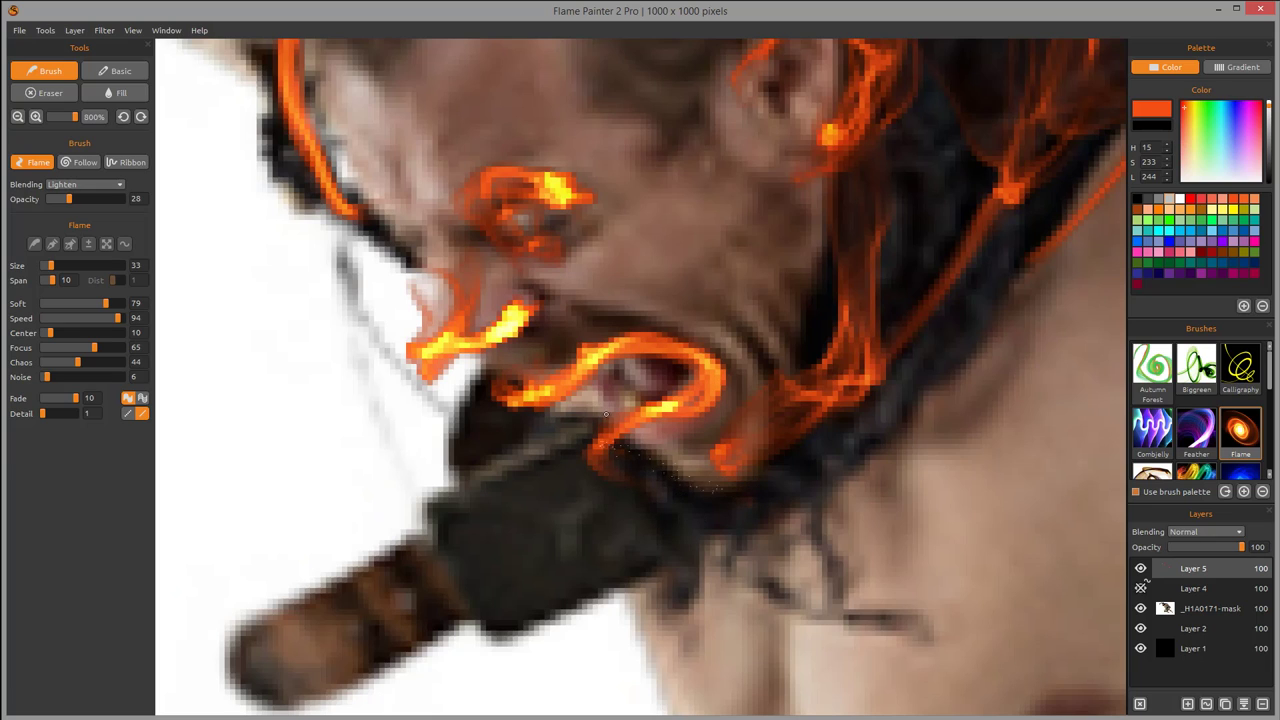
mouse_move(445, 470)
left_mouse_down()
mouse_move(488, 600)
mouse_move(690, 495)
left_mouse_up()
Paint flame strokes around the weapon handle below the face and over the raised fist
left_click_drag(492, 192, 888, 553)
mouse_move(375, 420)
left_mouse_down()
mouse_move(653, 475)
mouse_move(728, 296)
mouse_move(718, 246)
left_mouse_up()
mouse_move(852, 101)
left_mouse_down()
mouse_move(570, 235)
mouse_move(452, 258)
mouse_move(461, 347)
mouse_move(380, 486)
mouse_move(381, 400)
mouse_move(286, 448)
left_mouse_up()
mouse_move(178, 319)
left_mouse_down()
mouse_move(205, 440)
mouse_move(255, 500)
mouse_move(310, 520)
mouse_move(325, 495)
left_mouse_up()
Paint flame strokes along the upper and lower edges of the raised arm up to where it meets the head
scroll(510, 354, "up", 3)
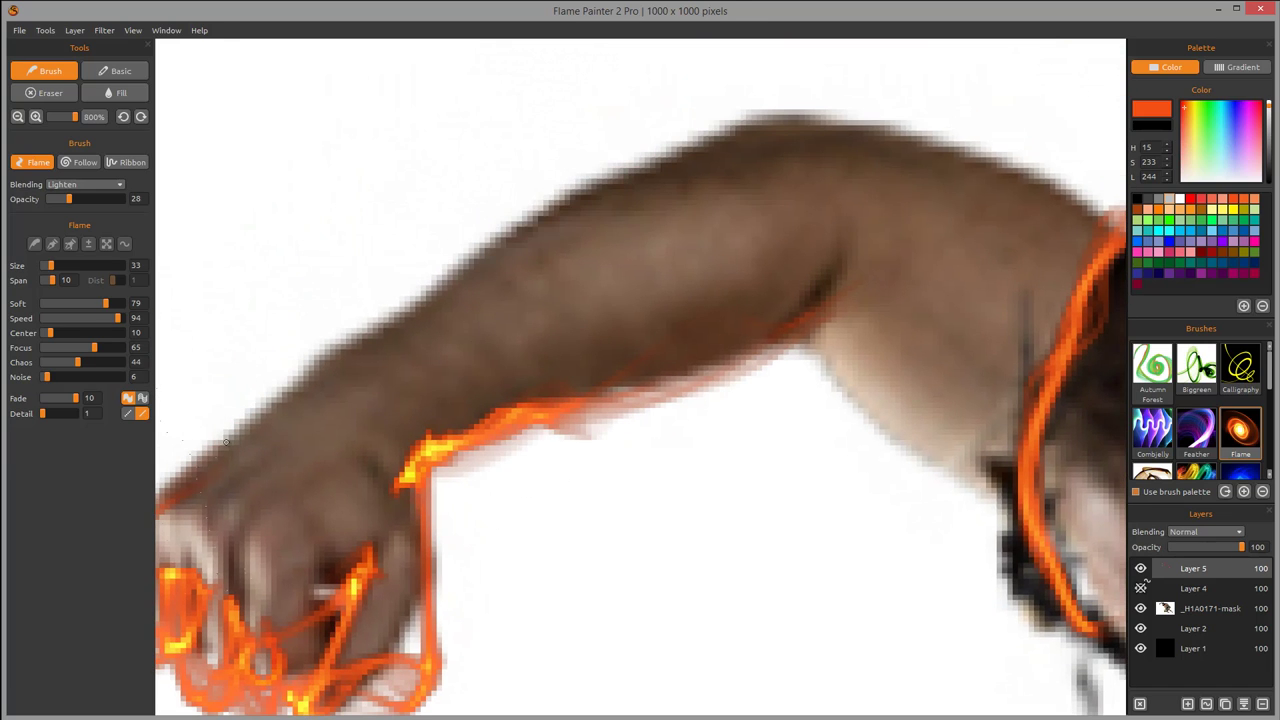
left_click_drag(431, 312, 492, 232)
mouse_move(511, 310)
left_mouse_down()
mouse_move(495, 270)
mouse_move(624, 243)
mouse_move(660, 270)
mouse_move(634, 204)
left_mouse_up()
mouse_move(243, 427)
left_mouse_down()
mouse_move(585, 214)
mouse_move(868, 104)
left_mouse_up()
left_click_drag(726, 200, 396, 130)
mouse_move(525, 325)
left_mouse_down()
mouse_move(655, 372)
mouse_move(677, 348)
mouse_move(532, 488)
left_mouse_up()
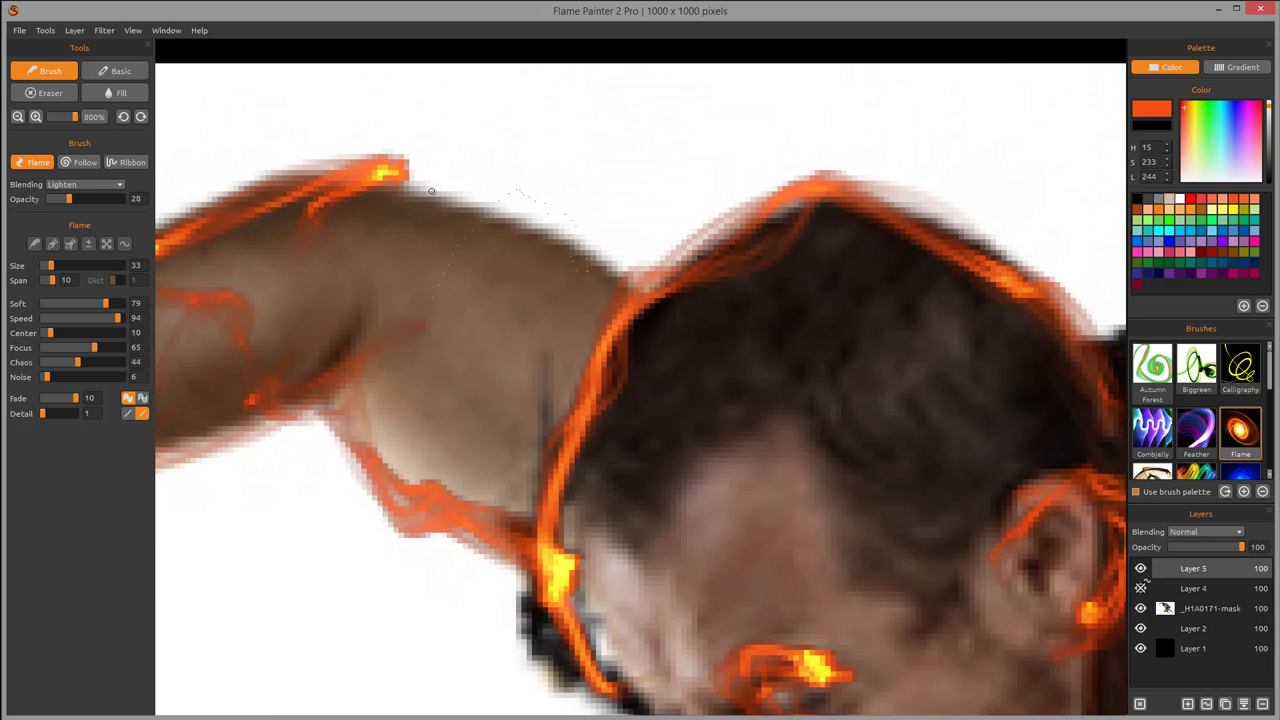
mouse_move(385, 165)
left_mouse_down()
mouse_move(612, 268)
mouse_move(630, 262)
left_mouse_up()
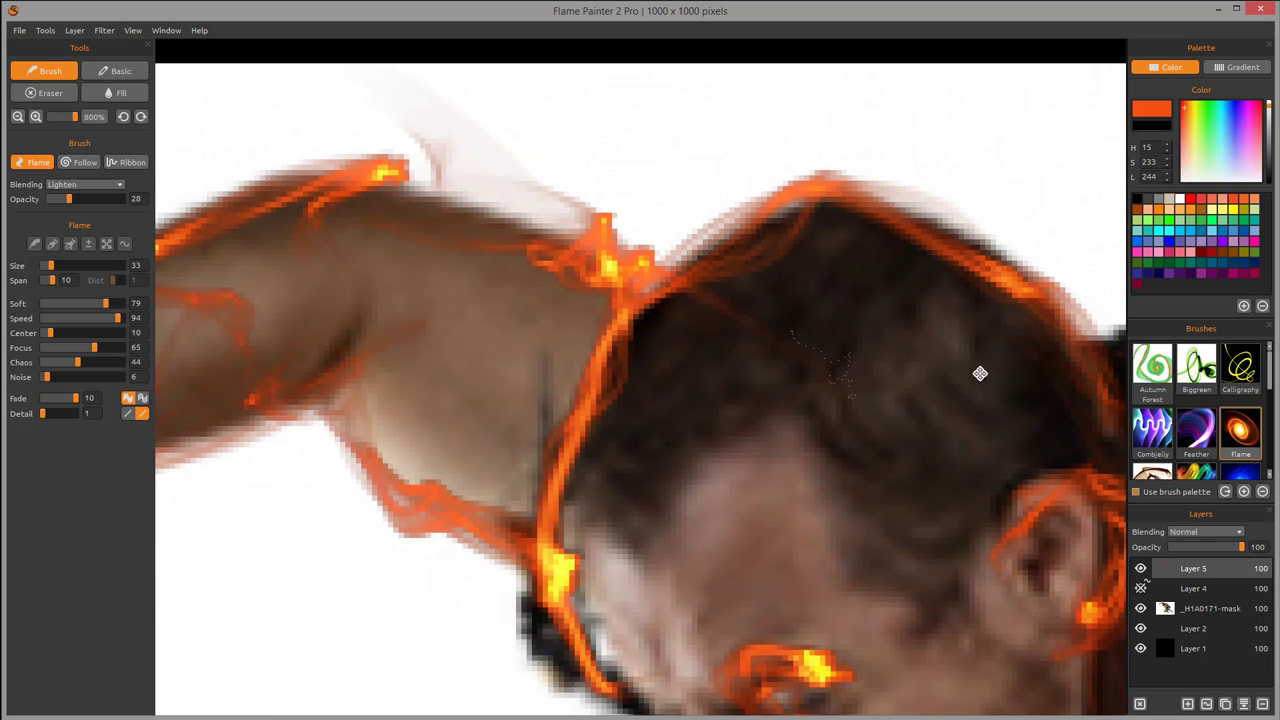
Paint flame strokes over the hair and temple, with loose wisps rising above the head
left_click_drag(957, 387, 693, 71)
mouse_move(540, 70)
left_mouse_down()
mouse_move(606, 209)
mouse_move(735, 120)
mouse_move(700, 60)
left_mouse_up()
left_click_drag(735, 206, 823, 437)
scroll(736, 350, "down", 2)
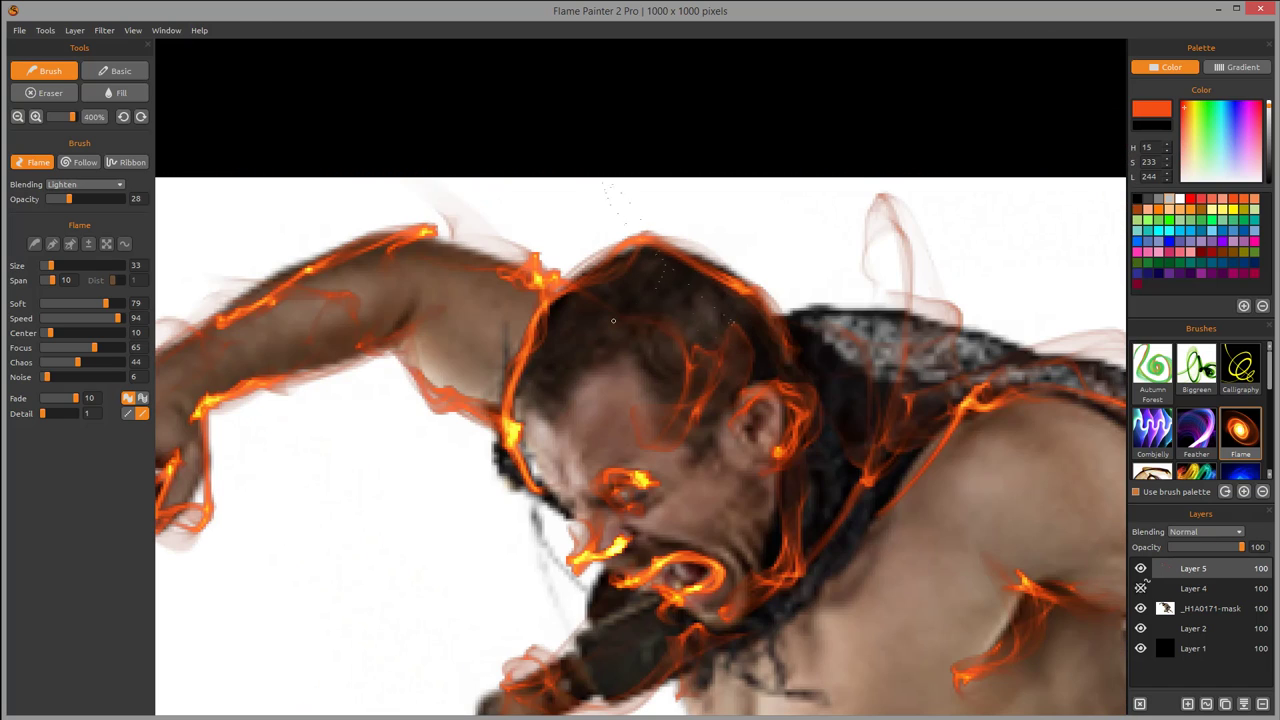
mouse_move(758, 260)
left_mouse_down()
mouse_move(840, 190)
mouse_move(790, 60)
left_mouse_up()
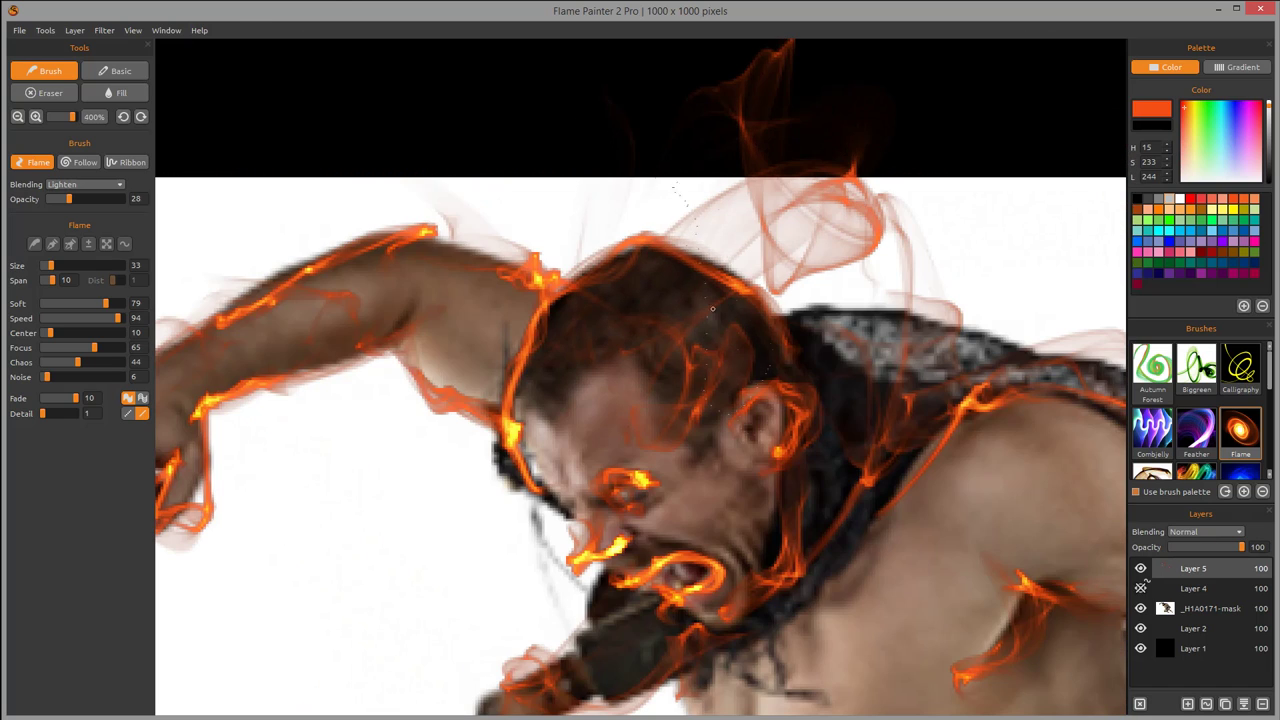
Add soft flame wisps trailing from the head above the shoulder and cape
mouse_move(862, 450)
left_mouse_down()
mouse_move(617, 209)
mouse_move(326, 350)
left_mouse_up()
mouse_move(362, 198)
left_mouse_down()
mouse_move(677, 108)
mouse_move(740, 70)
left_mouse_up()
mouse_move(800, 404)
left_mouse_down()
mouse_move(809, 34)
mouse_move(822, 16)
left_mouse_up()
right_click(822, 16)
mouse_move(449, 269)
left_mouse_down()
mouse_move(667, 182)
mouse_move(810, 84)
left_mouse_up()
left_click_drag(402, 382, 590, 225)
scroll(551, 243, "down", 2)
scroll(551, 243, "down", 1)
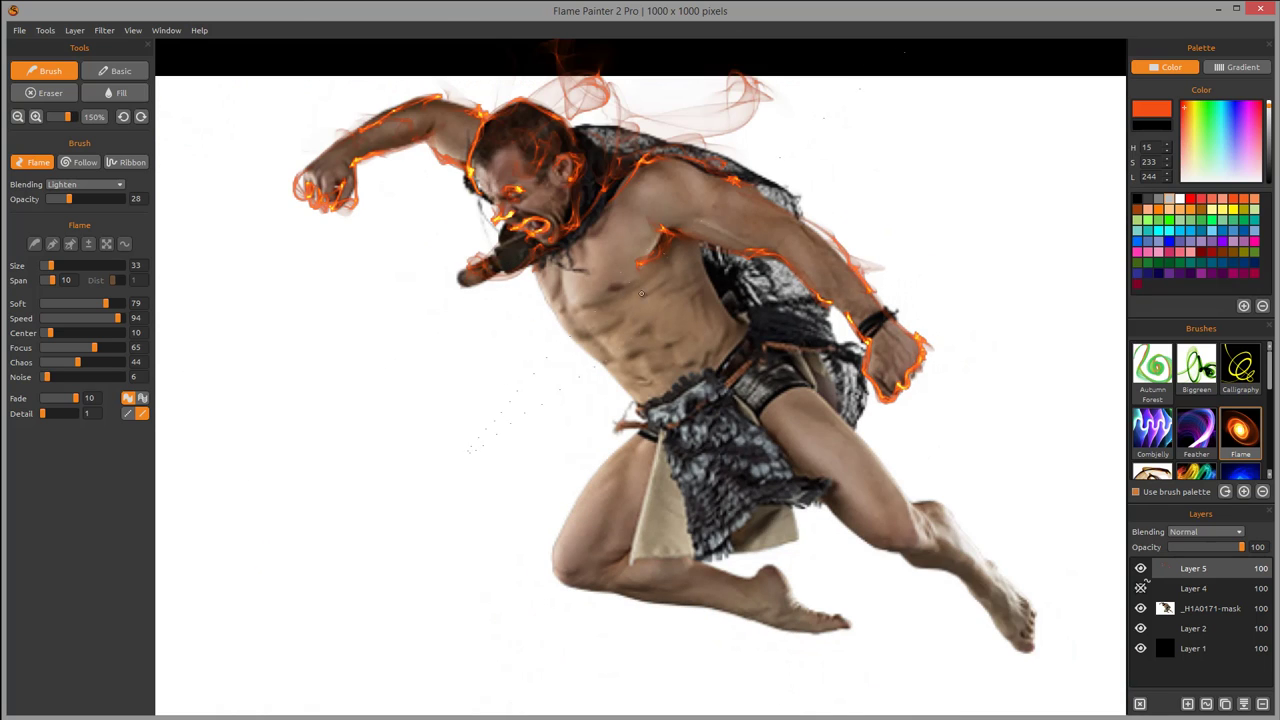
Paint a flame outline down the front edge of the torso from the collar to the stomach
scroll(657, 325, "up", 6)
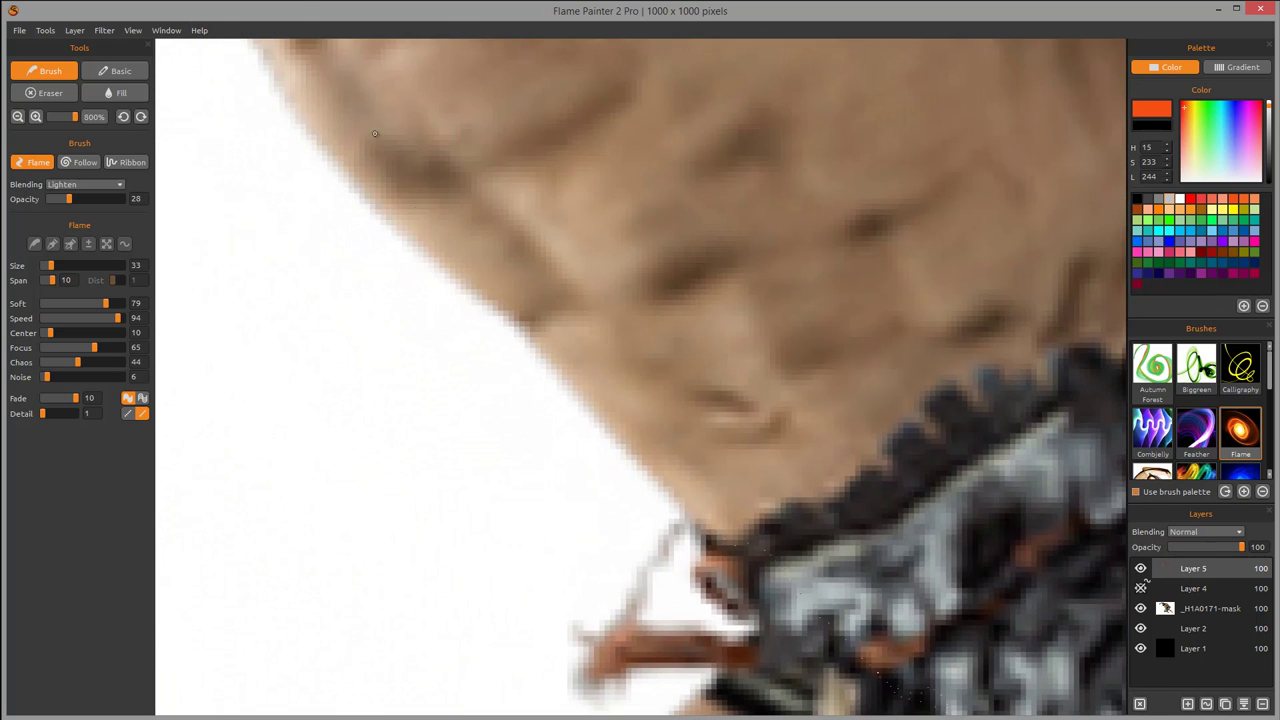
left_click_drag(433, 236, 631, 474)
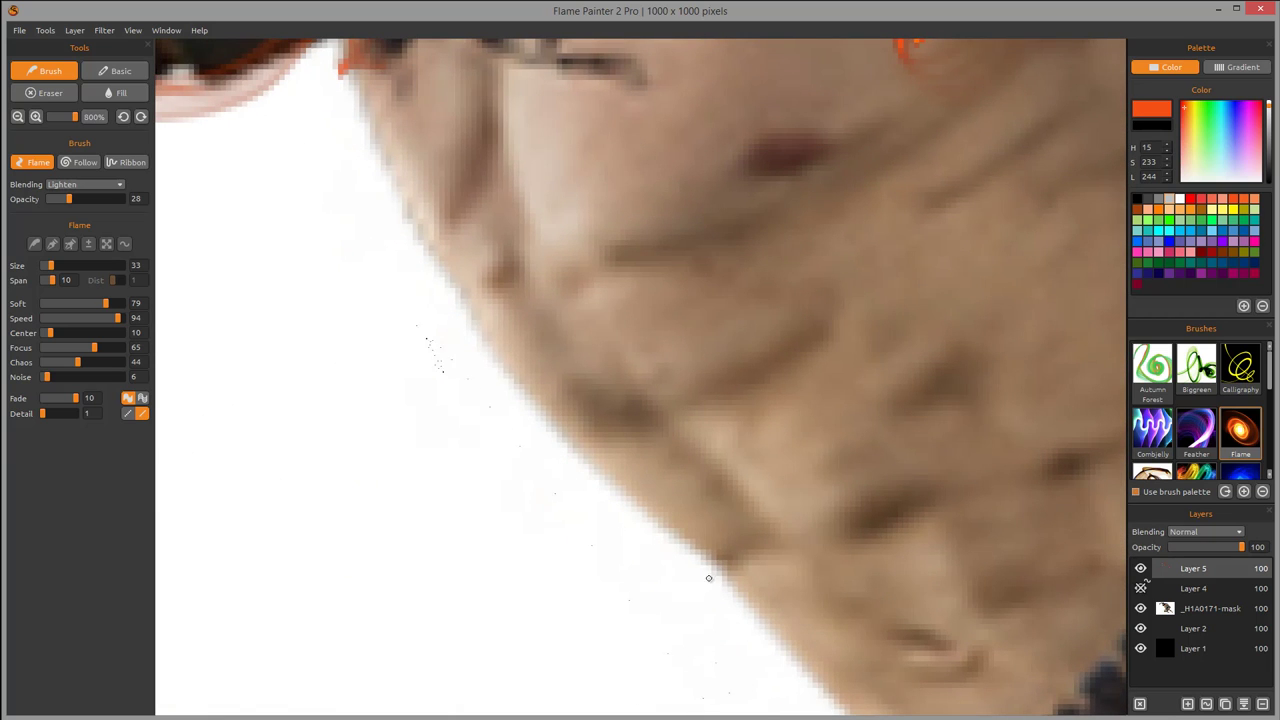
scroll(420, 265, "up", 3)
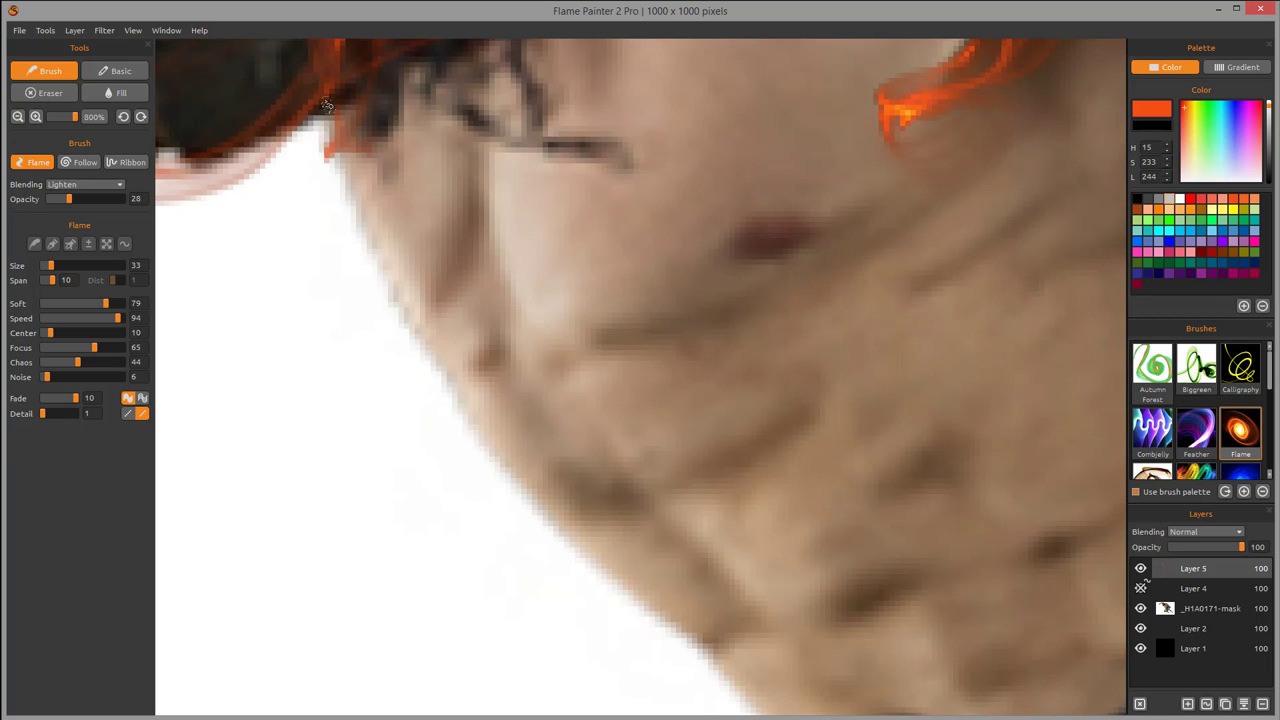
mouse_move(327, 104)
left_mouse_down()
mouse_move(345, 187)
mouse_move(447, 401)
mouse_move(585, 533)
mouse_move(681, 645)
mouse_move(678, 660)
left_mouse_up()
left_click_drag(950, 632, 641, 38)
left_click(372, 50)
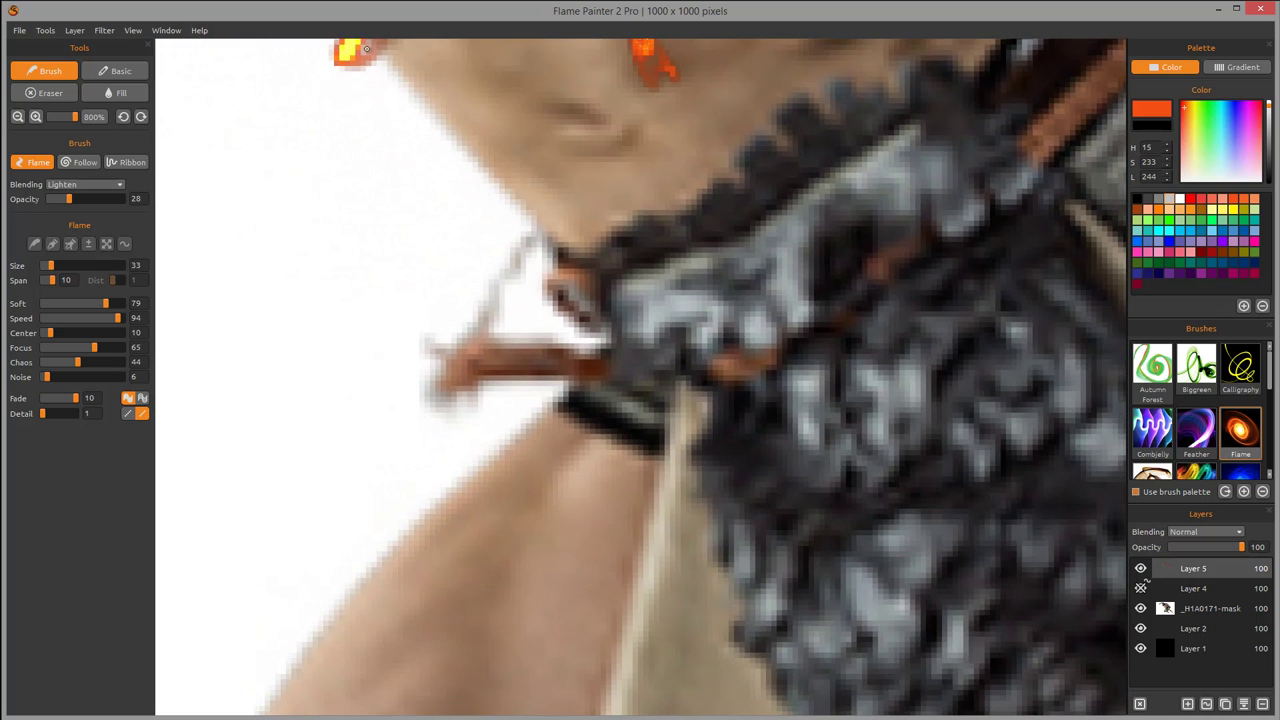
Undo the stray dab on the stomach and continue the flame outline along the lower belly to the belt
left_click_drag(370, 54, 475, 154)
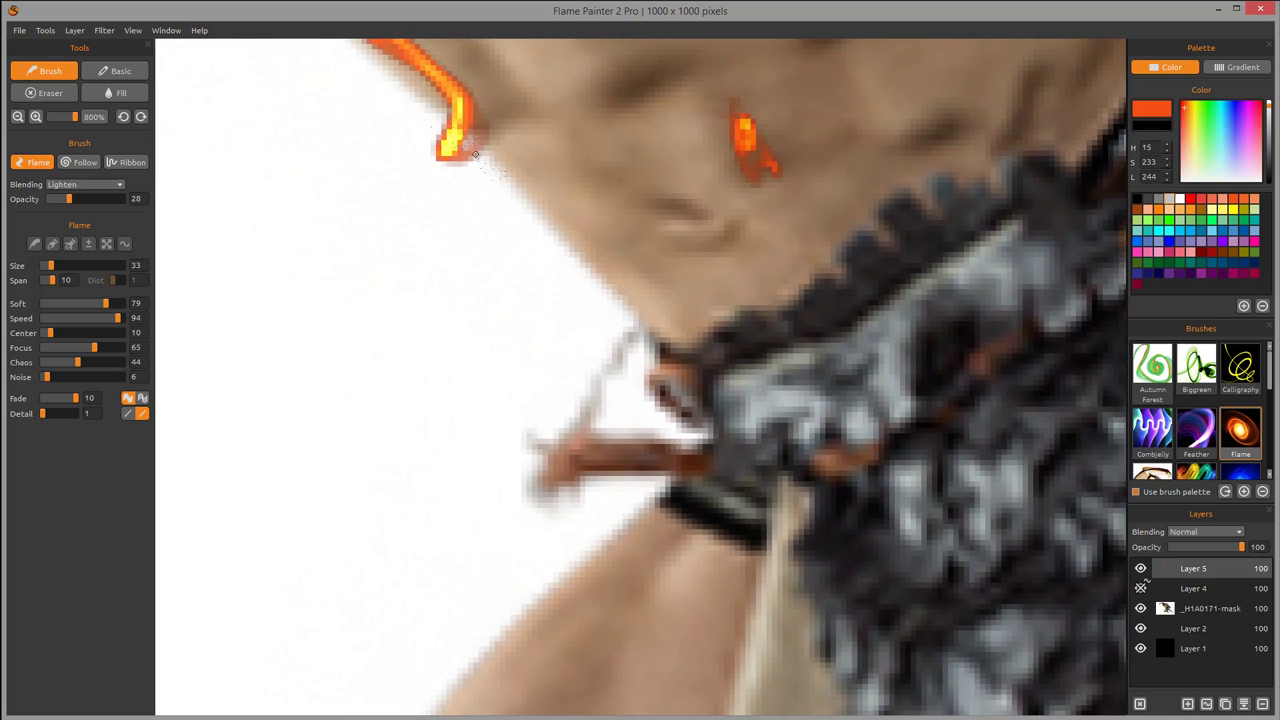
key("ctrl+z")
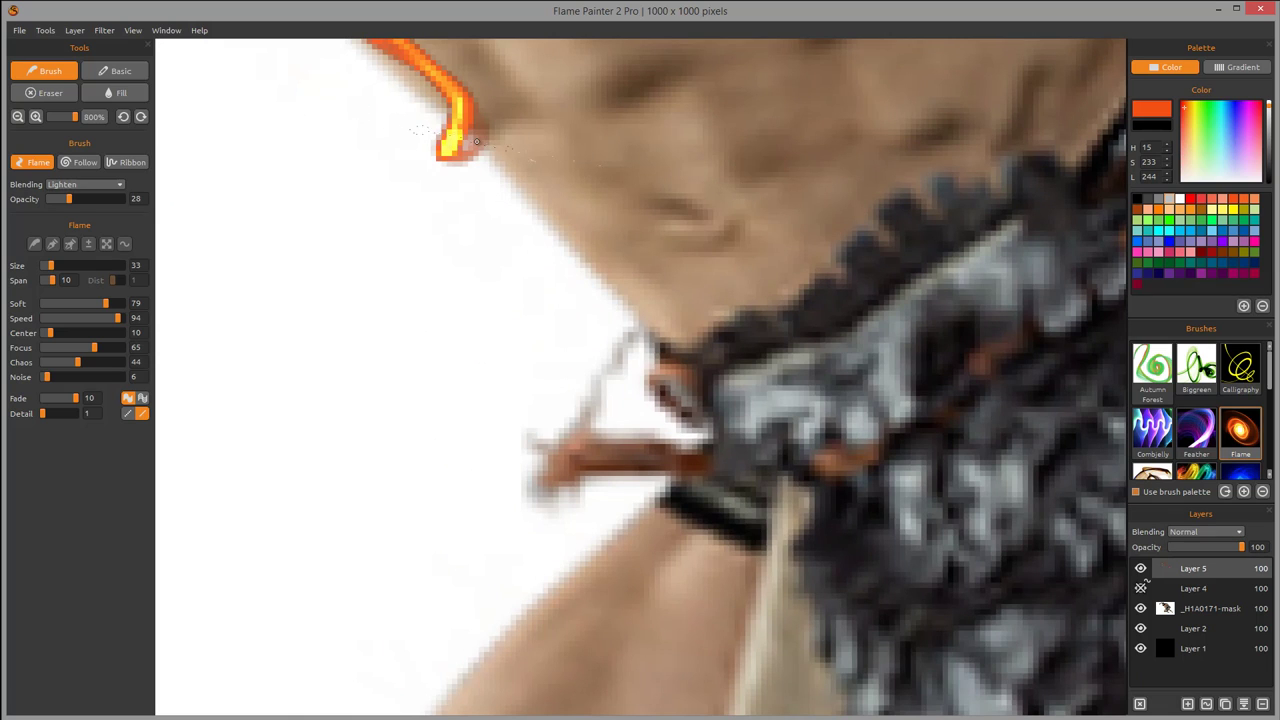
mouse_move(501, 167)
left_mouse_down()
mouse_move(700, 362)
mouse_move(628, 512)
mouse_move(697, 517)
left_mouse_up()
mouse_move(764, 665)
left_mouse_down()
mouse_move(849, 385)
mouse_move(918, 641)
left_mouse_up()
left_click_drag(828, 357, 788, 135)
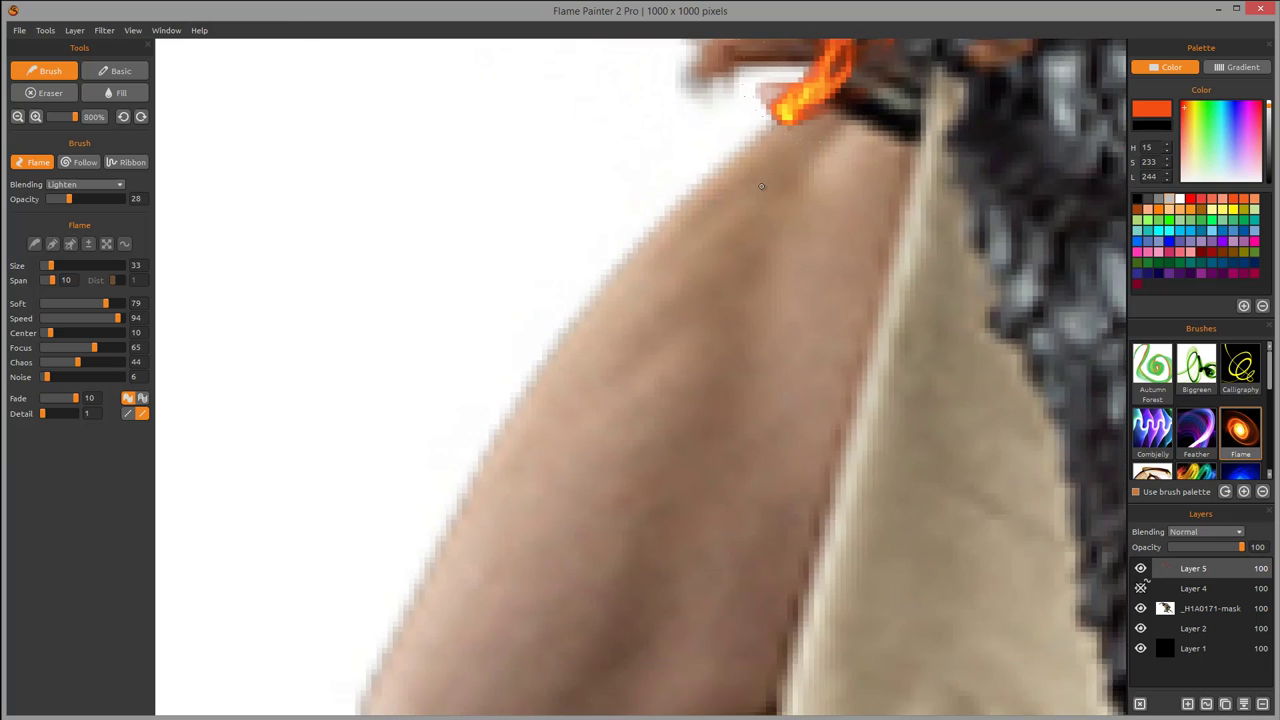
Paint flowing flame strokes around the bent leg, along the thigh, knee and shin to the foot
scroll(791, 289, "down", 2)
left_click_drag(692, 357, 708, 254)
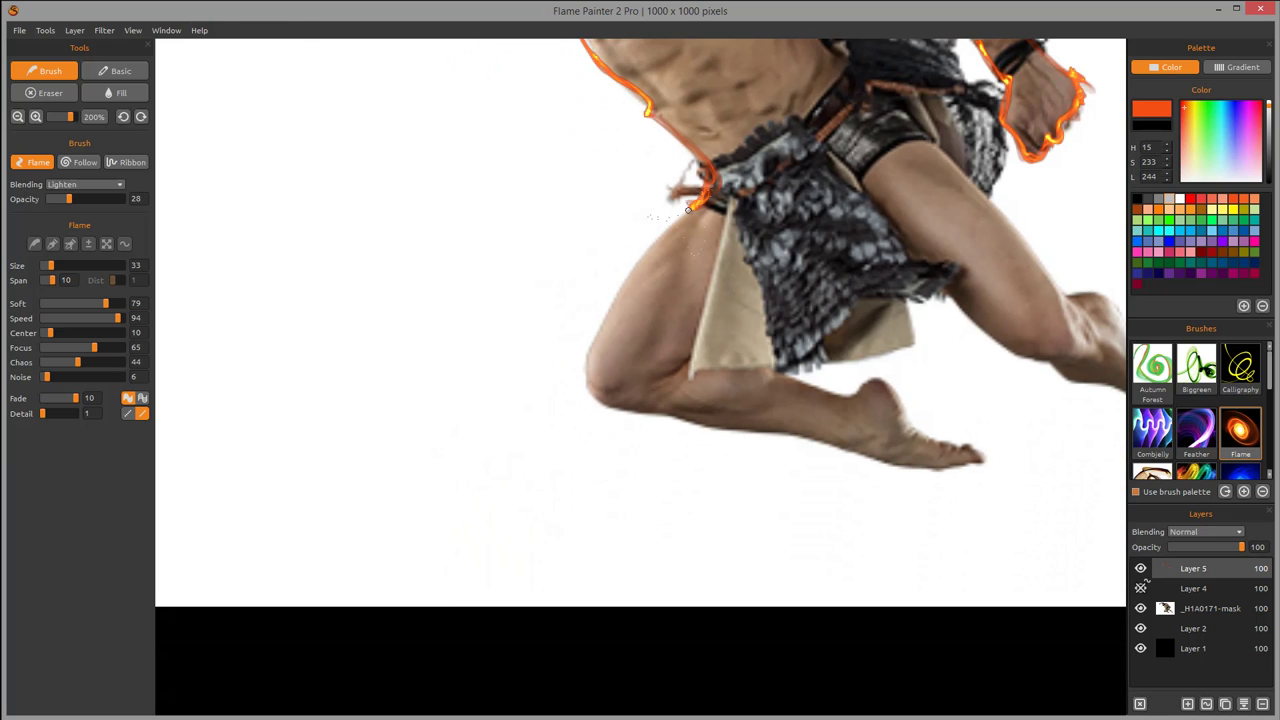
mouse_move(688, 208)
left_mouse_down()
mouse_move(600, 345)
mouse_move(682, 430)
mouse_move(857, 457)
mouse_move(1004, 459)
left_mouse_up()
left_click_drag(959, 407, 821, 399)
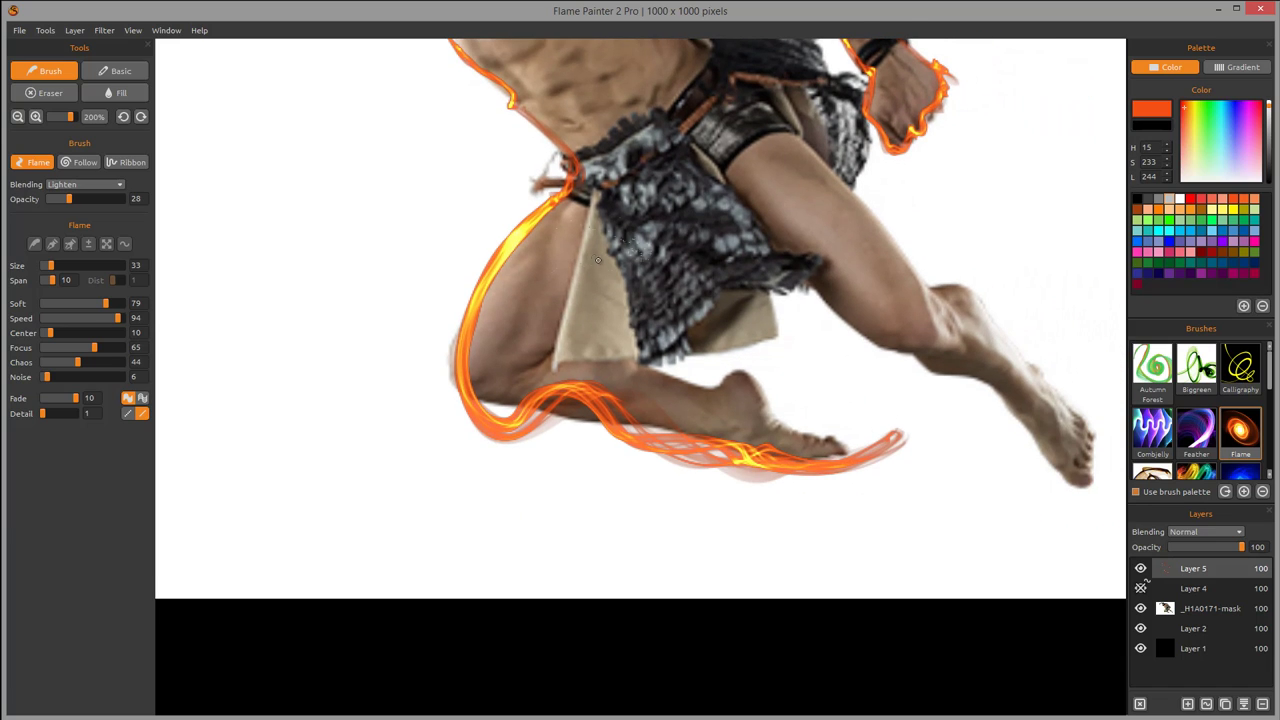
mouse_move(589, 274)
left_mouse_down()
mouse_move(540, 352)
mouse_move(735, 377)
mouse_move(800, 440)
mouse_move(860, 440)
mouse_move(837, 391)
left_mouse_up()
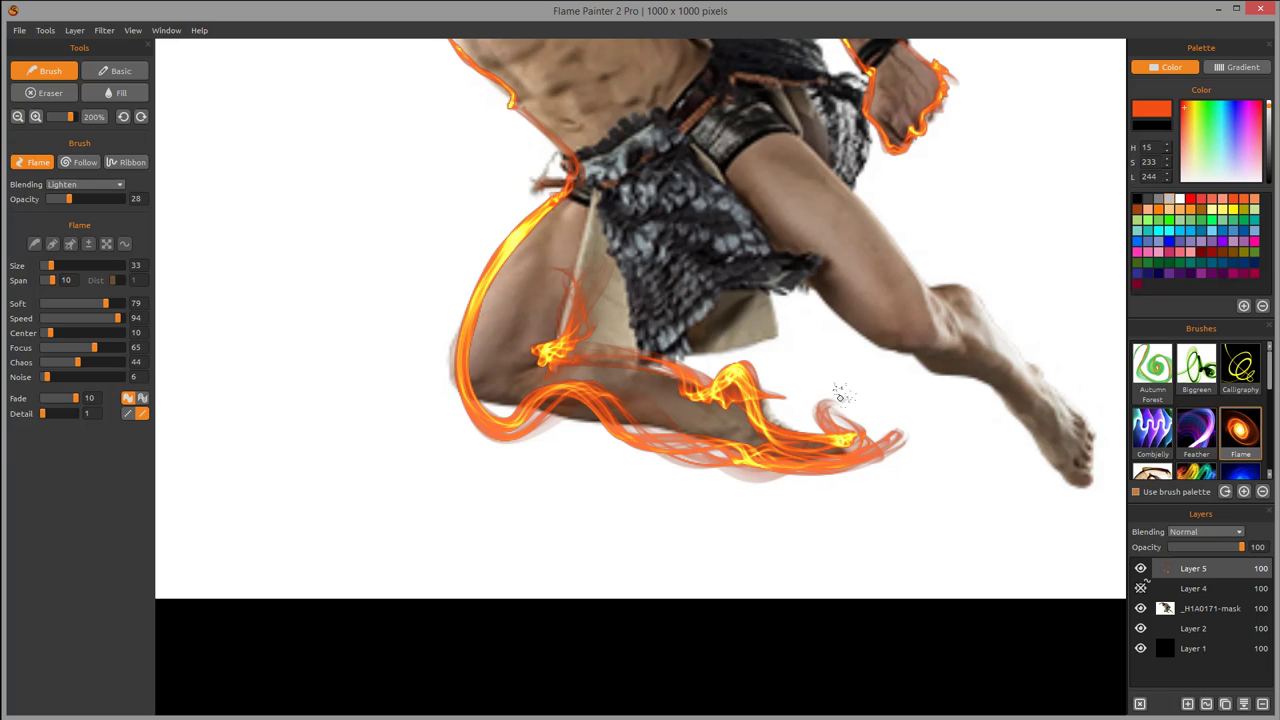
Paint flame strokes over the waistband, folds and lower hem of the loincloth
left_click_drag(800, 336, 736, 362)
mouse_move(518, 232)
left_mouse_down()
mouse_move(550, 268)
mouse_move(643, 318)
mouse_move(603, 269)
left_mouse_up()
mouse_move(522, 201)
left_mouse_down()
mouse_move(600, 180)
mouse_move(675, 138)
mouse_move(630, 182)
mouse_move(690, 290)
mouse_move(660, 334)
left_mouse_up()
left_click_drag(811, 272, 623, 323)
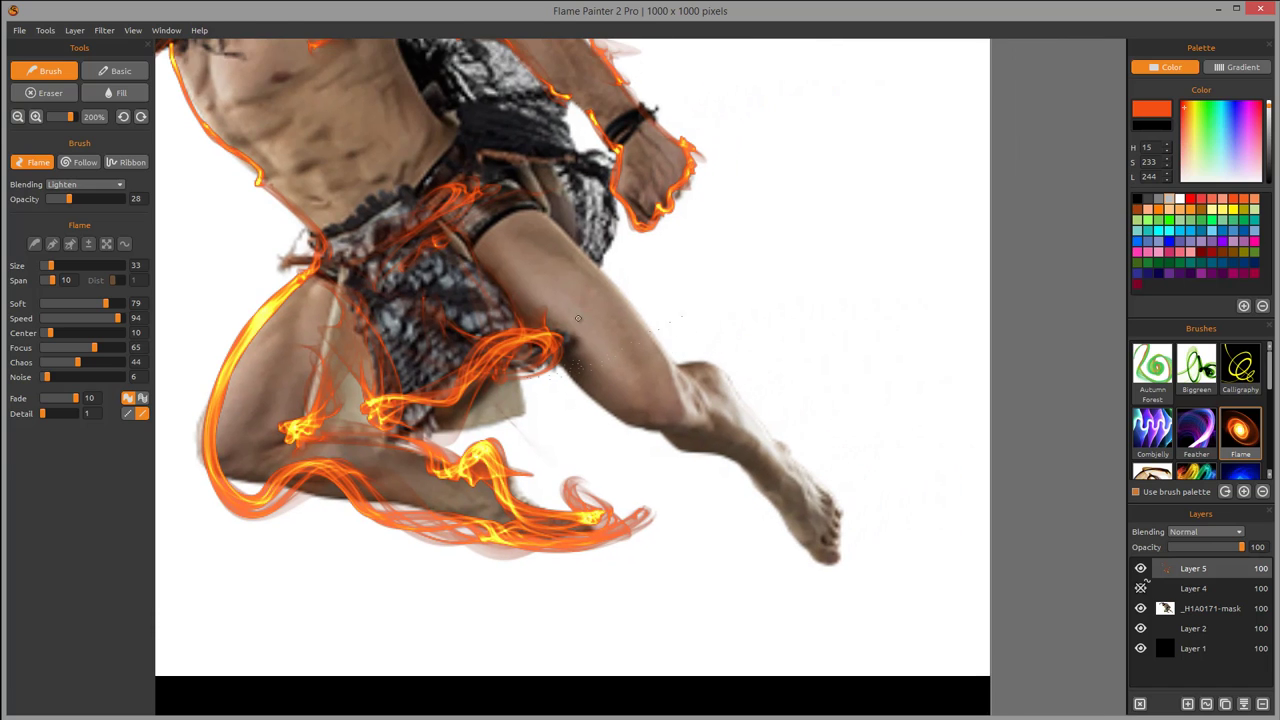
Paint flame strokes along both edges of the extended leg down to the foot, and around the top of its thigh
mouse_move(540, 211)
left_mouse_down()
mouse_move(690, 372)
mouse_move(846, 506)
mouse_move(830, 600)
left_mouse_up()
mouse_move(565, 367)
left_mouse_down()
mouse_move(613, 418)
mouse_move(690, 415)
mouse_move(703, 447)
mouse_move(837, 577)
left_mouse_up()
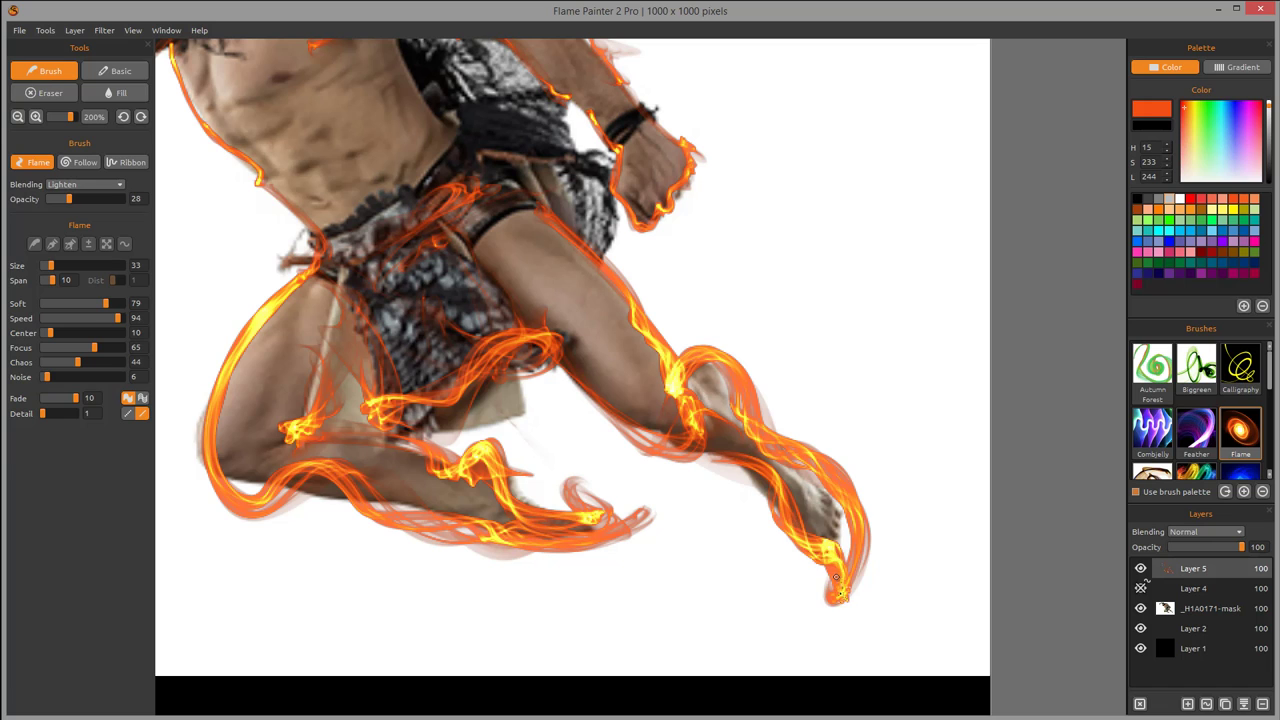
left_click_drag(695, 277, 865, 413)
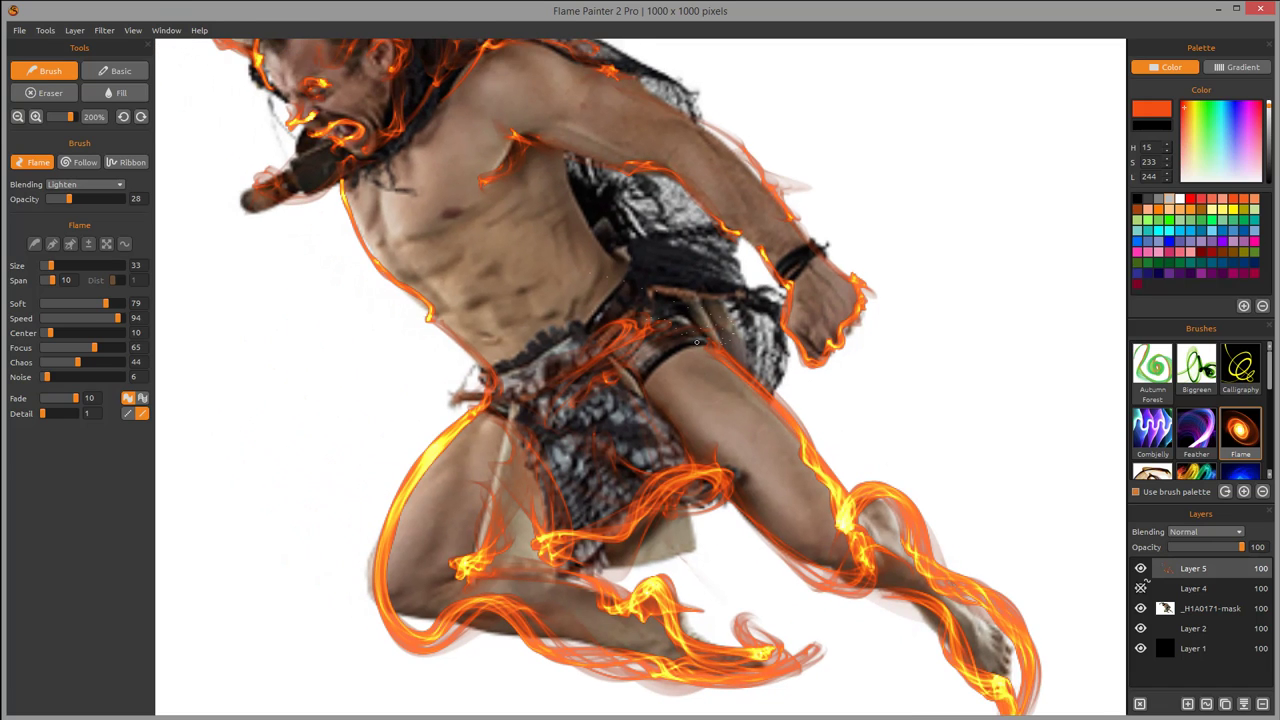
left_click_drag(697, 342, 632, 398)
left_click_drag(750, 260, 800, 370)
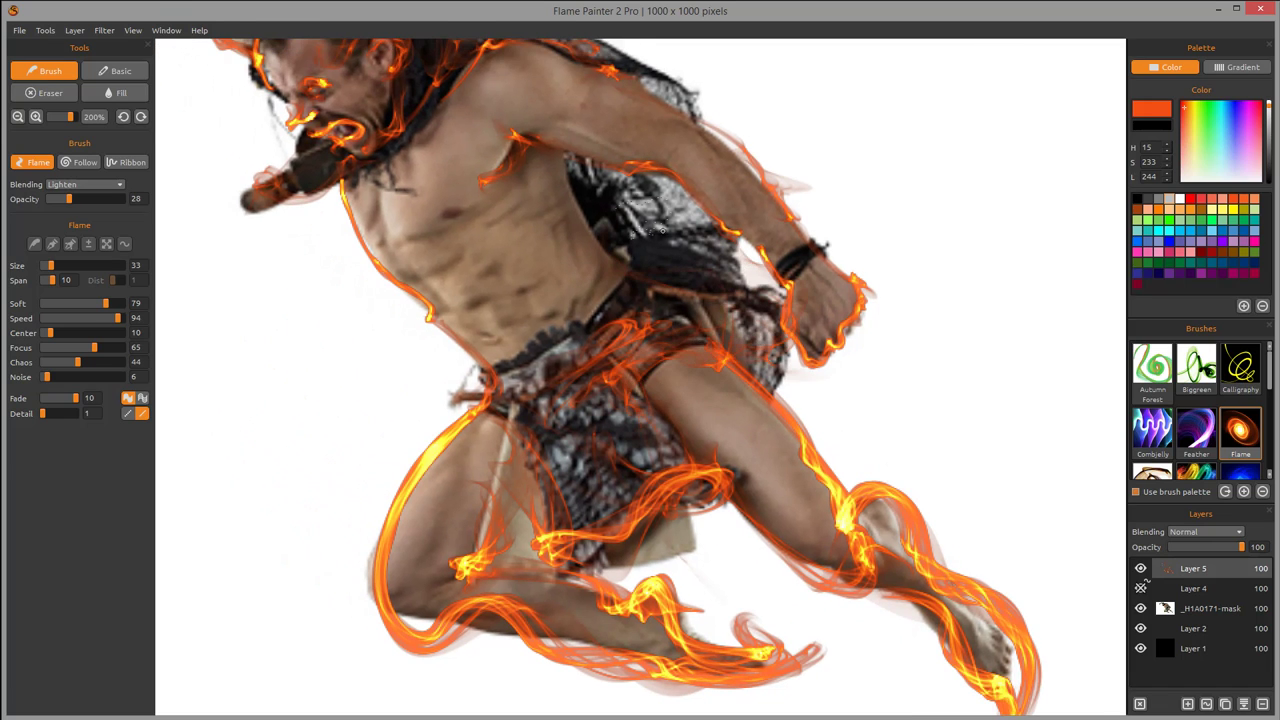
Paint a bright flame stroke down the torso's back edge and accent strokes across the chest and stomach
mouse_move(581, 176)
left_mouse_down()
mouse_move(631, 283)
mouse_move(615, 318)
mouse_move(668, 385)
mouse_move(688, 440)
left_mouse_up()
left_click_drag(464, 342, 595, 322)
left_click_drag(512, 403, 578, 371)
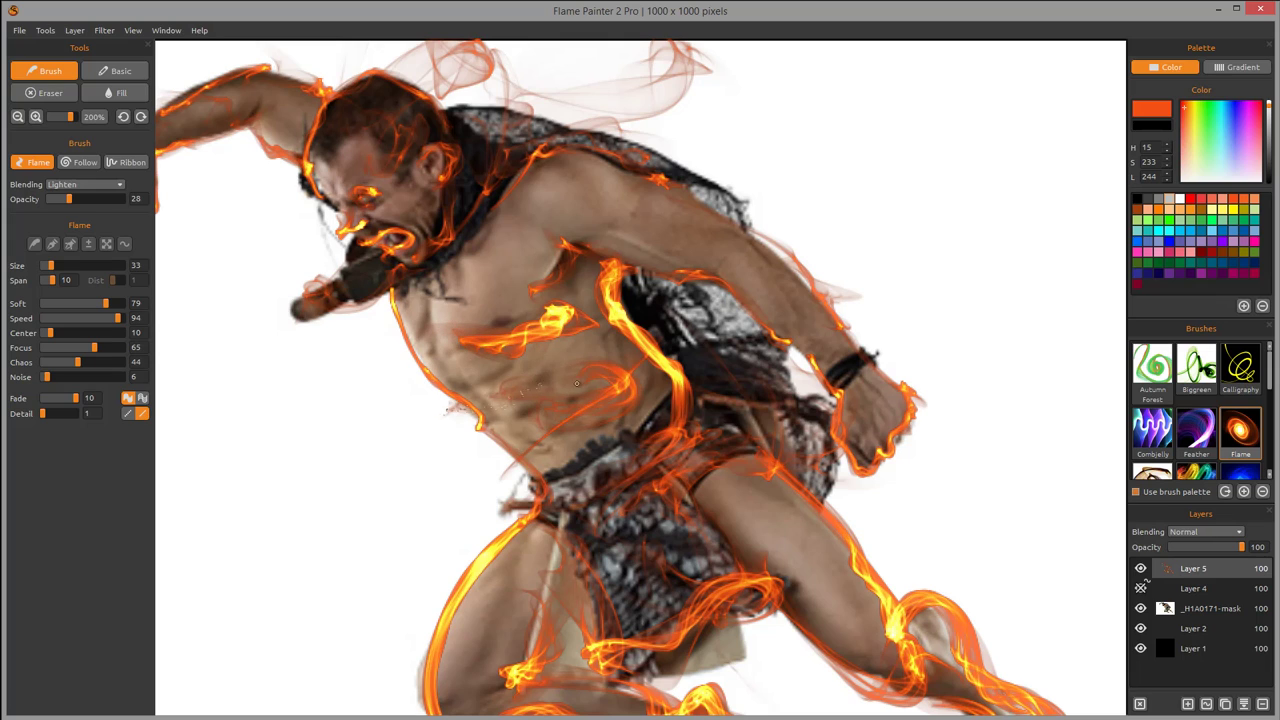
Paint a flame accent on the shoulder and large soft wisps trailing from the lowered fist and the back of the cape
mouse_move(531, 173)
left_mouse_down()
mouse_move(542, 162)
mouse_move(614, 210)
left_mouse_up()
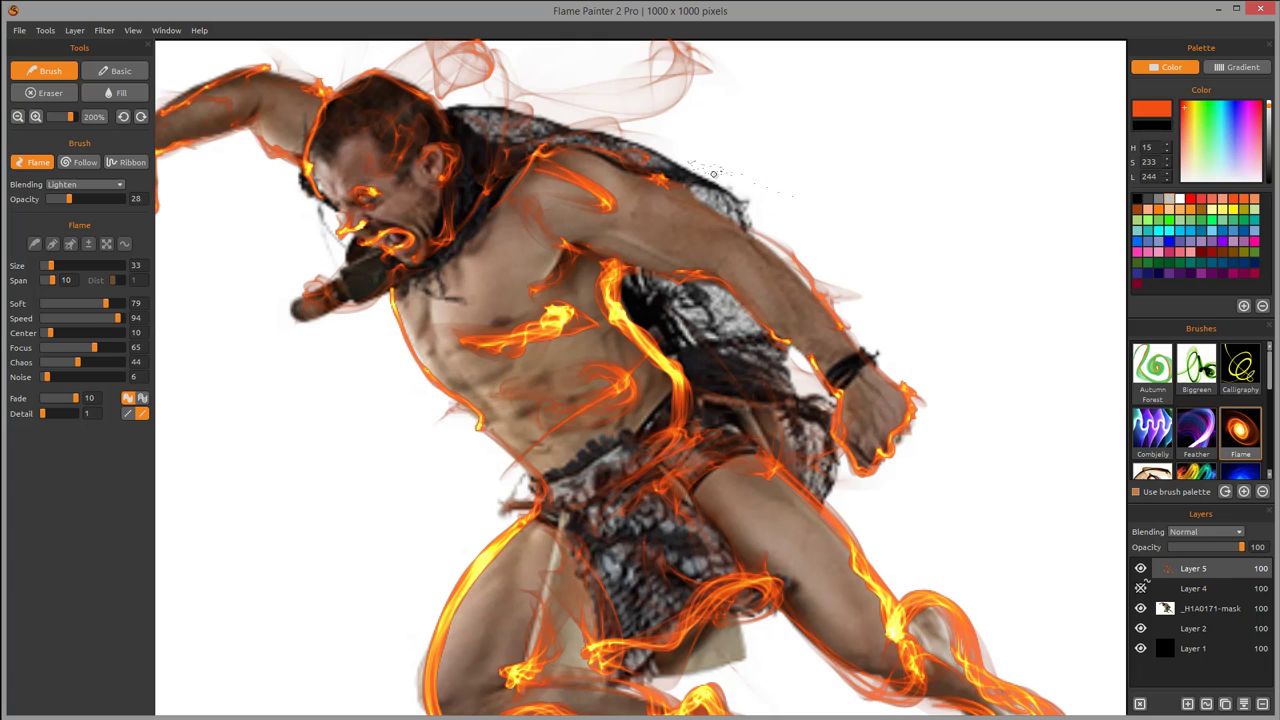
left_click_drag(771, 342, 603, 414)
mouse_move(687, 432)
left_mouse_down()
mouse_move(760, 420)
mouse_move(850, 310)
mouse_move(855, 320)
left_mouse_up()
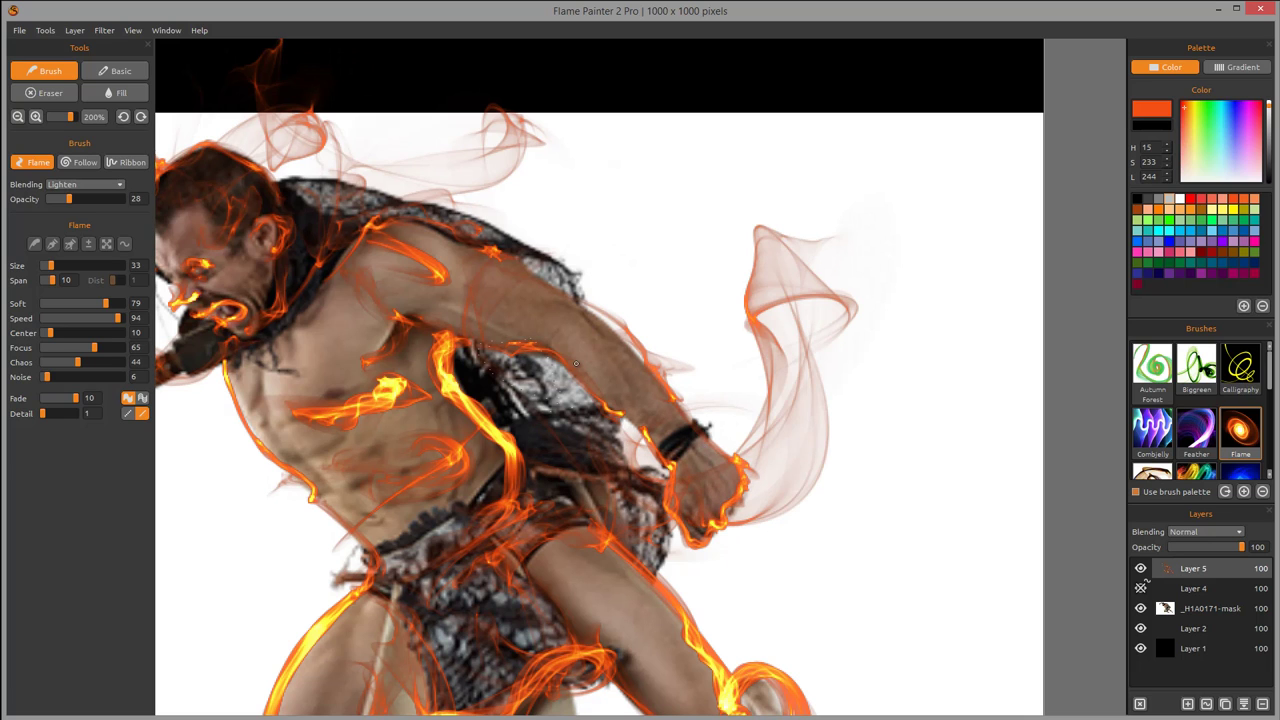
mouse_move(523, 250)
left_mouse_down()
mouse_move(664, 193)
mouse_move(715, 269)
left_mouse_up()
left_click_drag(620, 373, 858, 254)
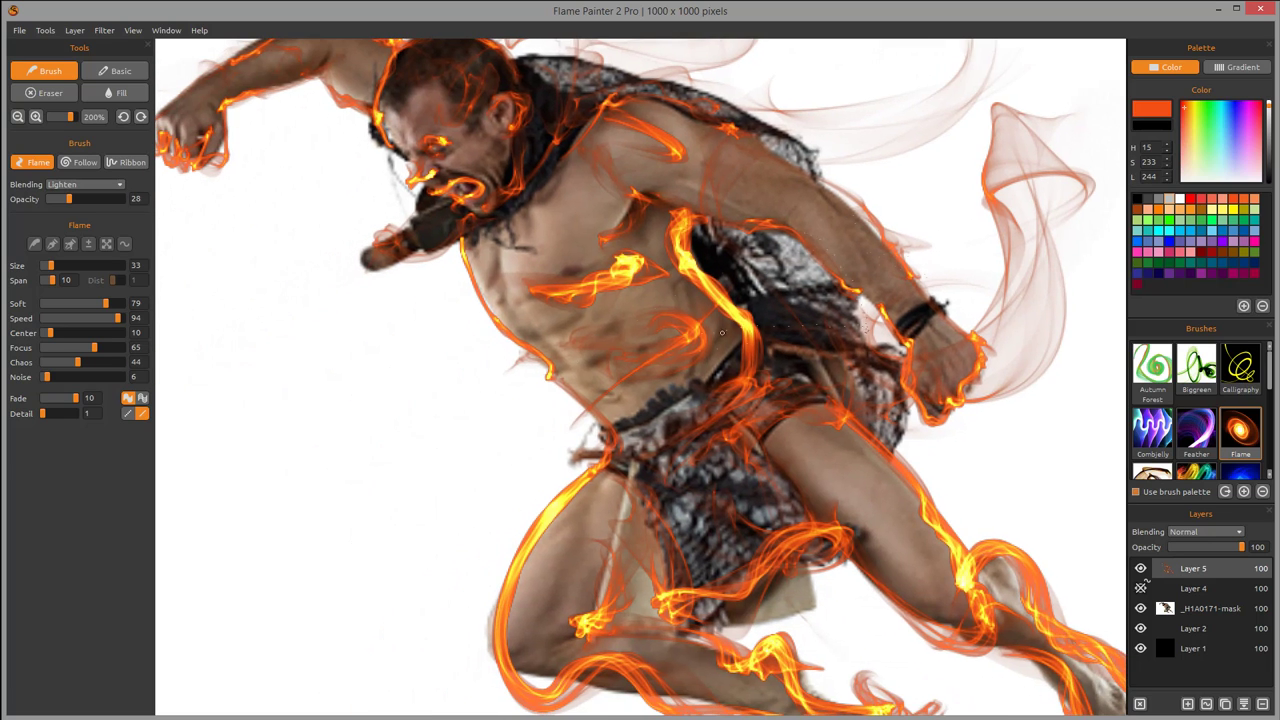
Paint small flame accents on the back shoulder and upper thigh, and faint wisps trailing in front of the waist
left_click_drag(875, 399, 713, 373)
left_click_drag(765, 280, 855, 253)
left_click_drag(580, 100, 735, 230)
mouse_move(720, 164)
left_mouse_down()
mouse_move(726, 175)
mouse_move(743, 118)
left_mouse_up()
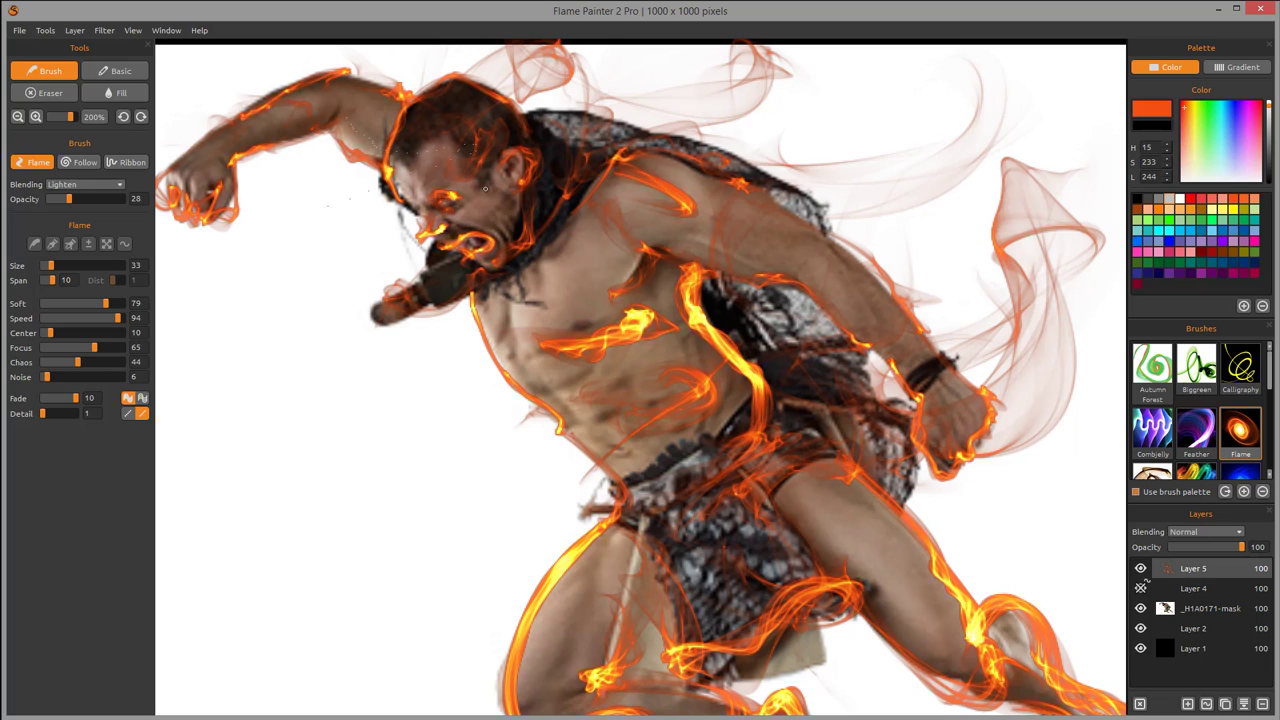
left_click_drag(757, 280, 766, 189)
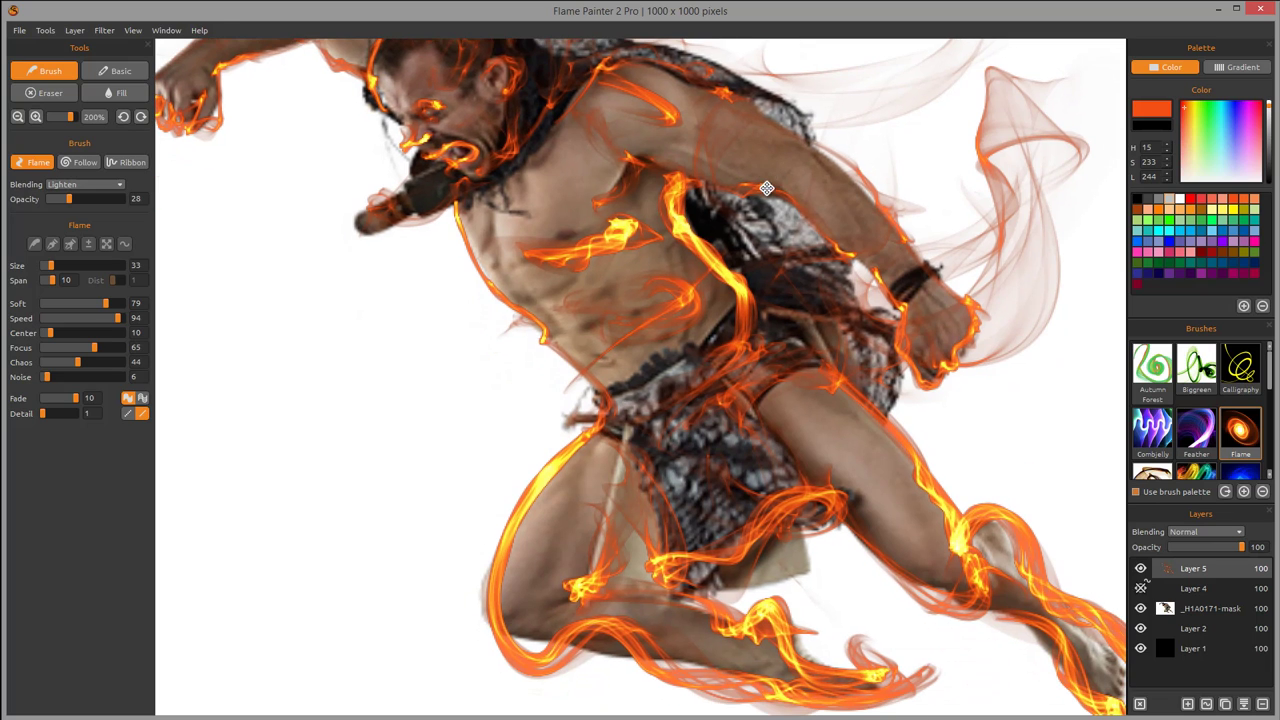
mouse_move(535, 176)
left_mouse_down()
mouse_move(450, 260)
mouse_move(515, 399)
mouse_move(535, 329)
mouse_move(626, 413)
mouse_move(528, 158)
left_mouse_up()
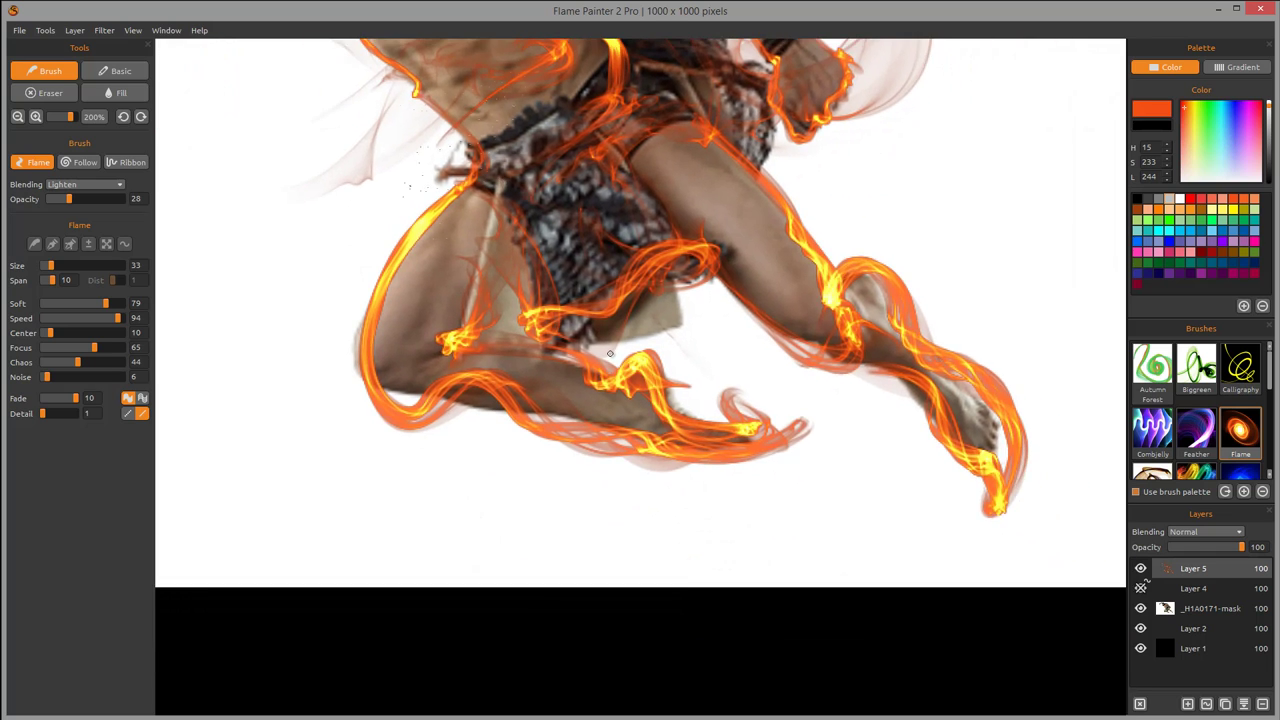
Hide the _H1A0171-mask photo layer and inspect the flame figure alone on the black background
scroll(611, 354, "down", 1)
left_click_drag(661, 274, 648, 458)
scroll(648, 458, "down", 1)
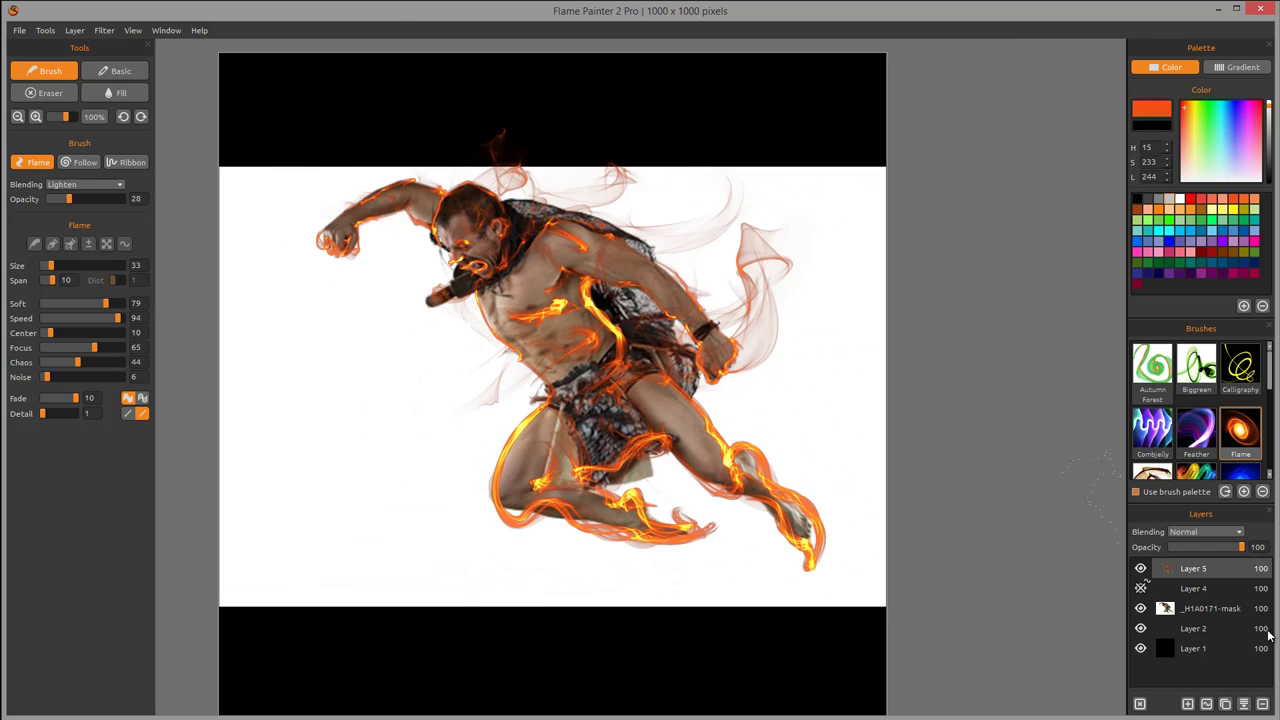
left_click(1140, 608)
left_click_drag(843, 380, 891, 386)
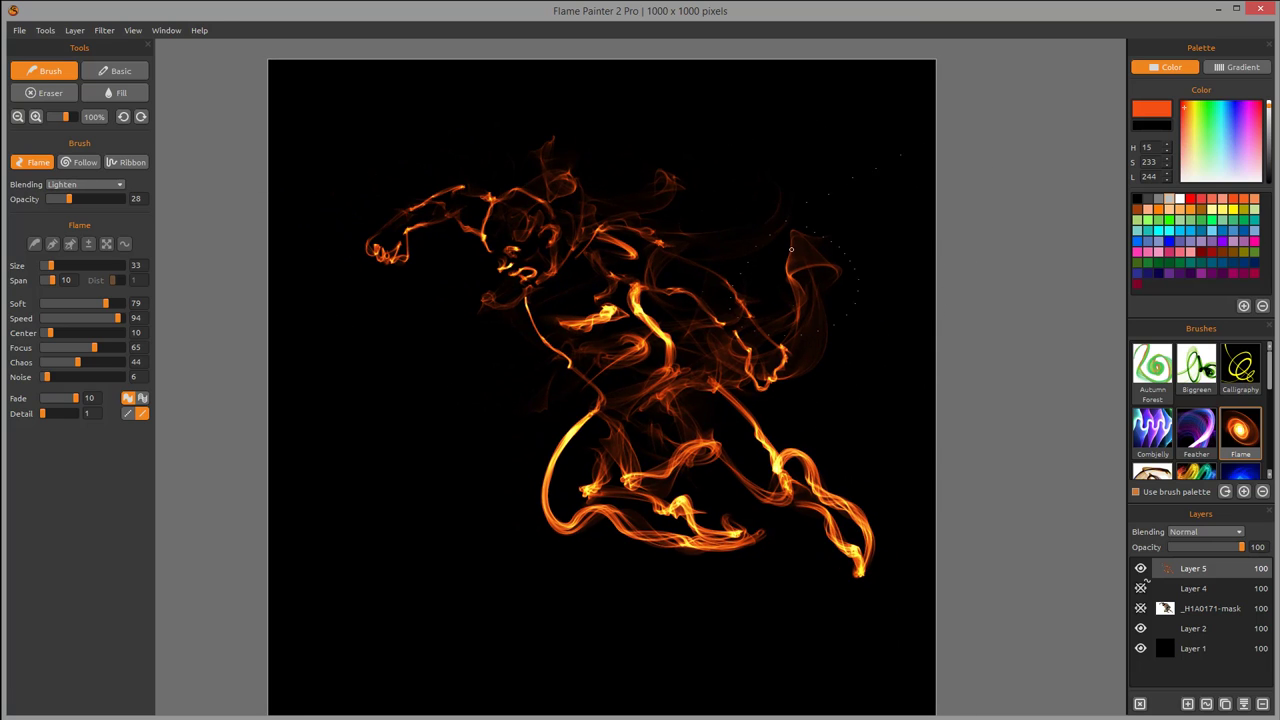
left_click_drag(716, 300, 706, 364)
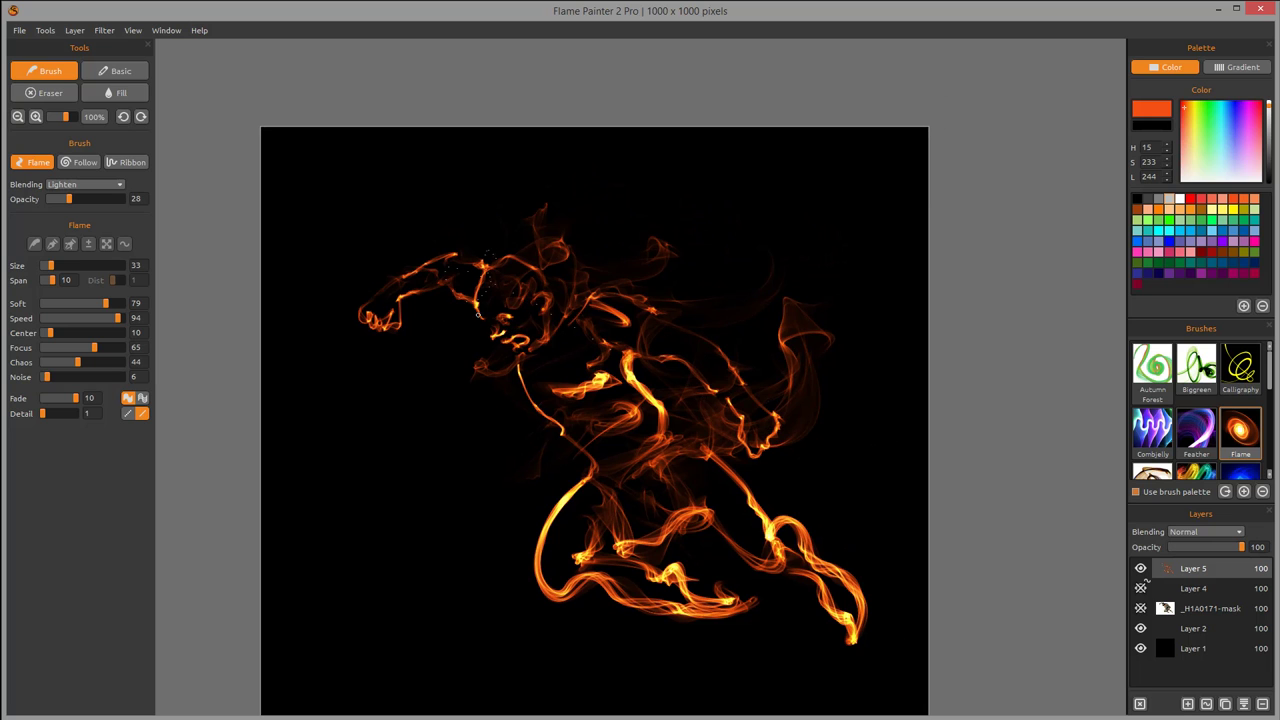
scroll(515, 335, "up", 2)
scroll(510, 332, "down", 2)
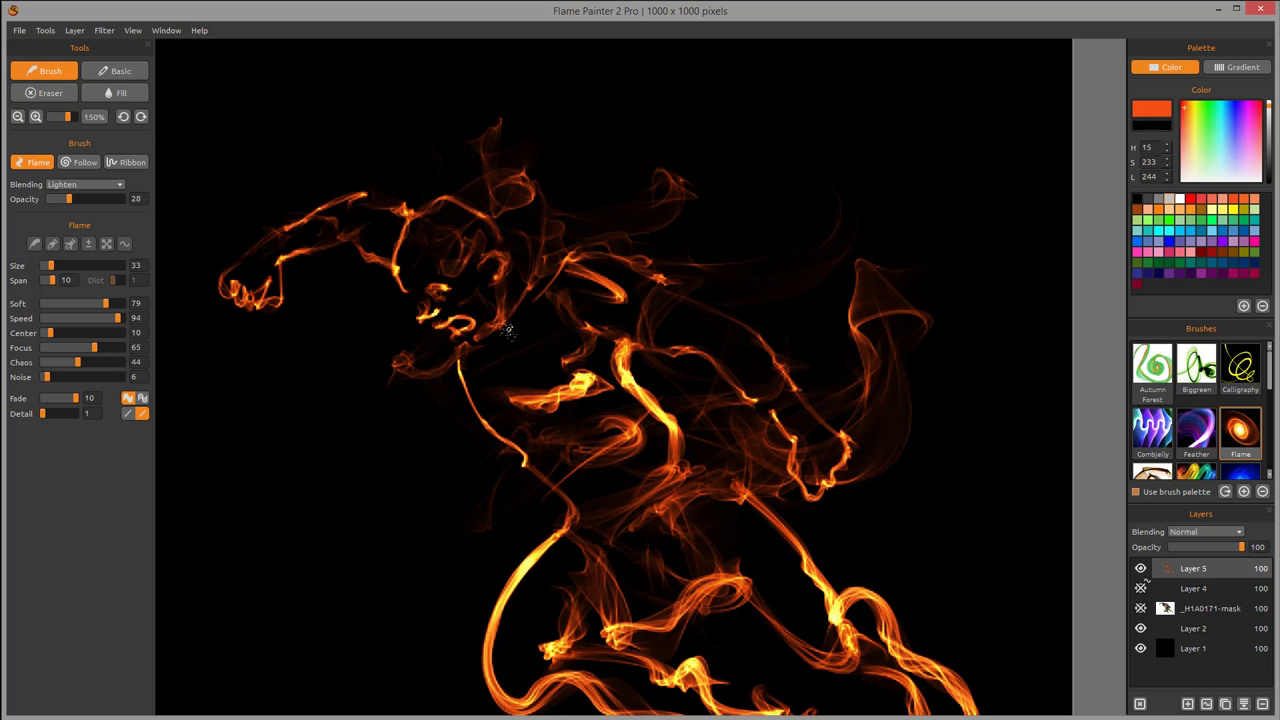
mouse_move(653, 391)
left_mouse_down()
mouse_move(674, 309)
mouse_move(771, 354)
mouse_move(701, 386)
left_mouse_up()
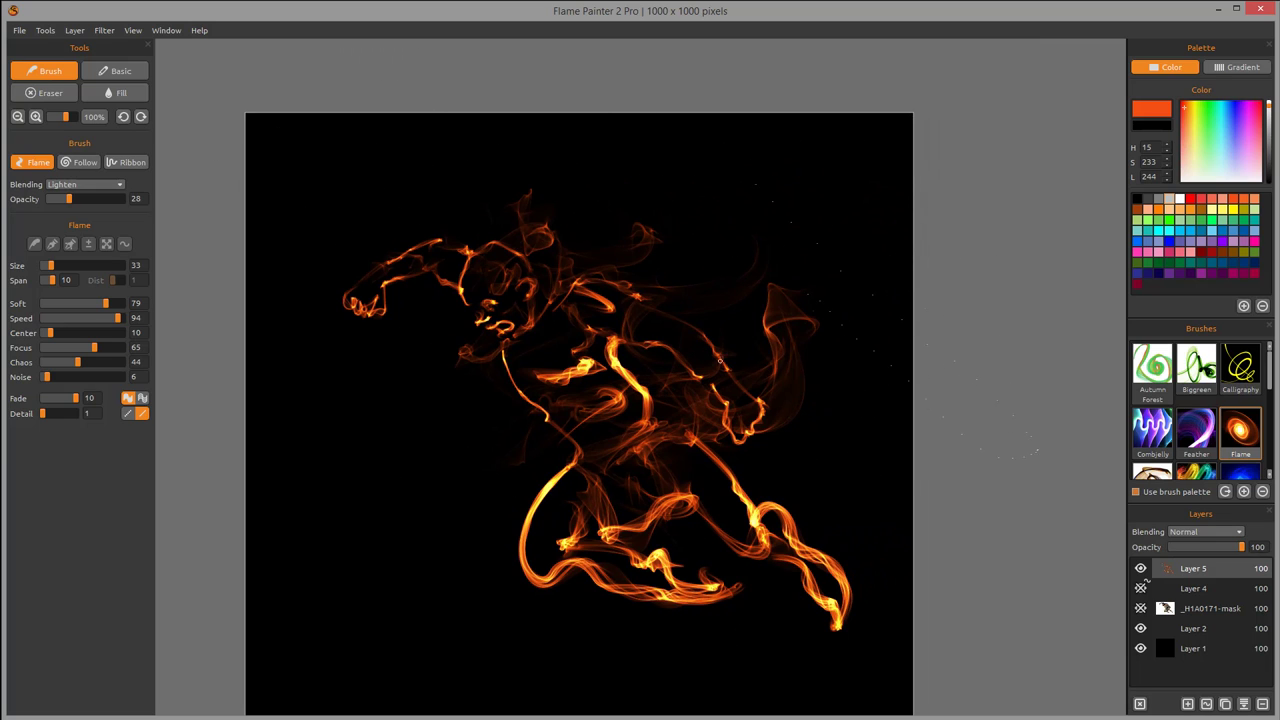
Add a new layer and paint broad, faint flame wisps above the back, over the head and behind the lowered arm
left_click(1189, 704)
mouse_move(700, 390)
left_mouse_down()
mouse_move(726, 426)
mouse_move(758, 371)
left_mouse_up()
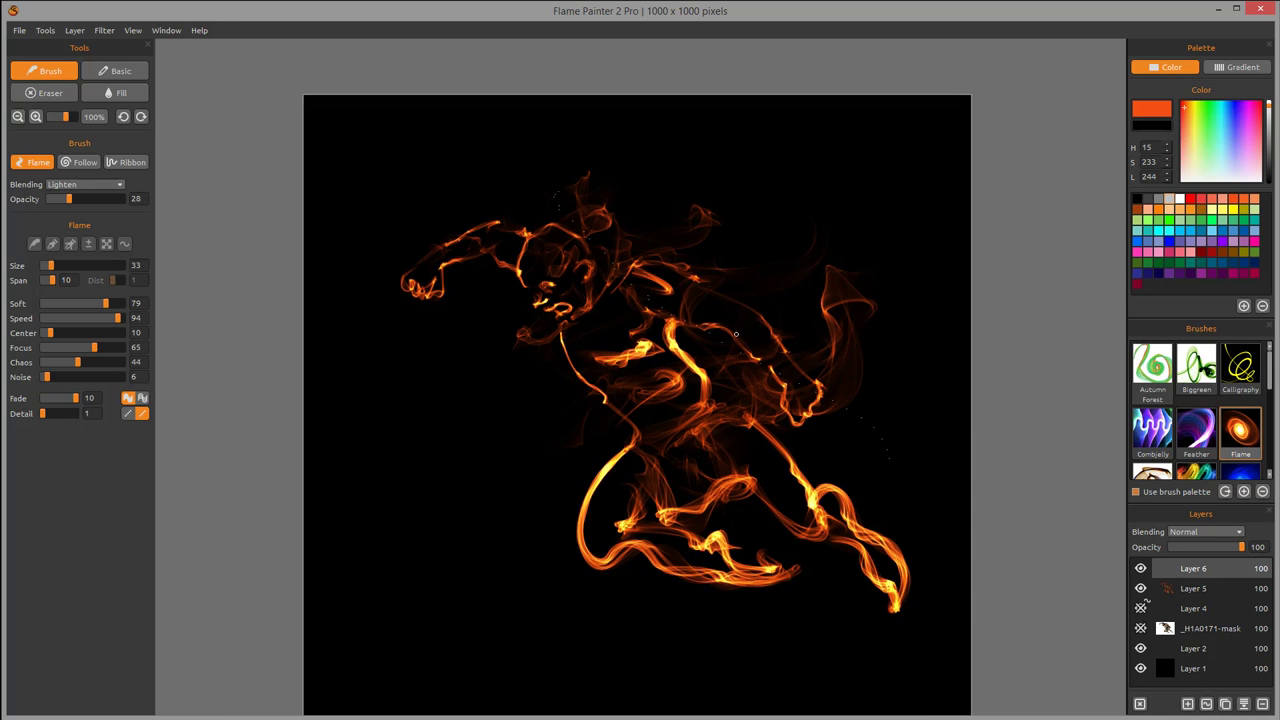
left_click_drag(668, 240, 738, 254)
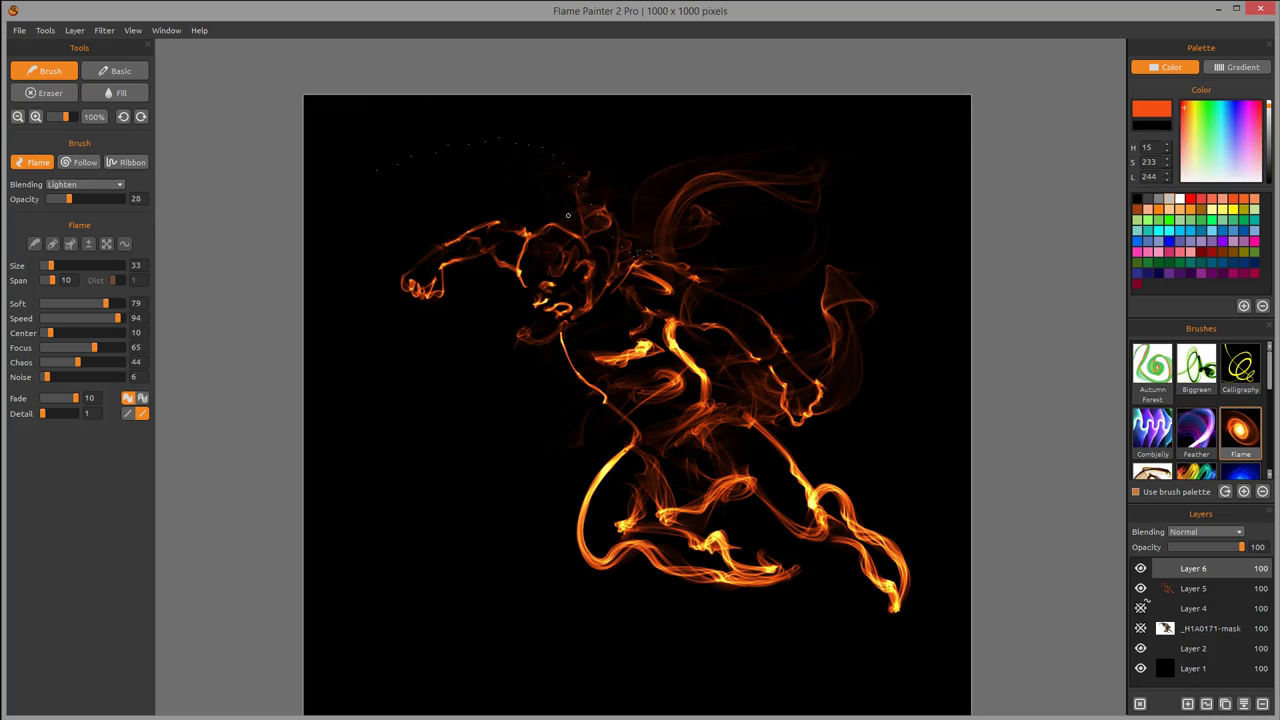
mouse_move(543, 228)
left_mouse_down()
mouse_move(611, 179)
mouse_move(640, 184)
mouse_move(569, 247)
mouse_move(570, 230)
mouse_move(662, 157)
mouse_move(547, 255)
mouse_move(541, 240)
mouse_move(611, 155)
mouse_move(608, 208)
mouse_move(587, 229)
mouse_move(689, 148)
mouse_move(603, 219)
left_mouse_up()
mouse_move(554, 258)
left_mouse_down()
mouse_move(546, 217)
mouse_move(585, 229)
left_mouse_up()
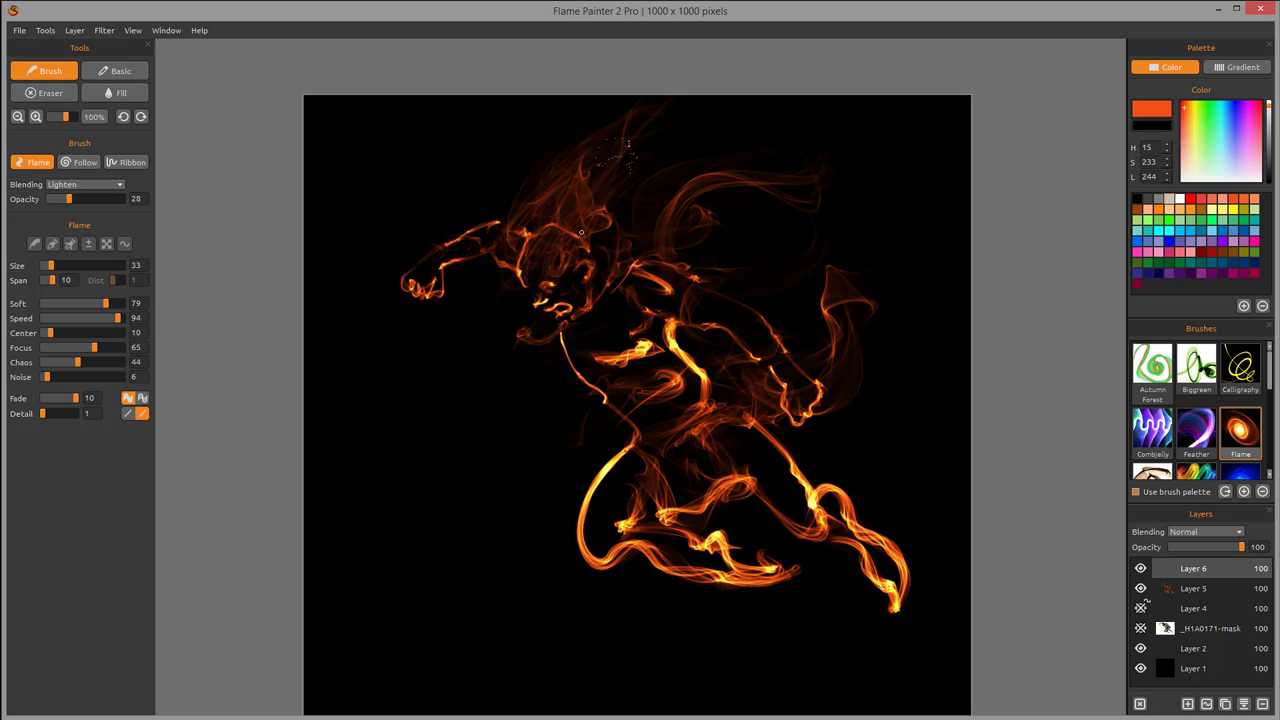
left_click_drag(827, 335, 865, 282)
mouse_move(758, 239)
left_mouse_down()
mouse_move(873, 162)
mouse_move(807, 163)
mouse_move(911, 133)
left_mouse_up()
Paint dense, overlapping flame strokes across the top and back of the head as burning hair
scroll(605, 364, "up", 1)
left_click_drag(605, 364, 690, 580)
scroll(597, 367, "up", 3)
left_click_drag(597, 367, 635, 237)
mouse_move(538, 356)
left_mouse_down()
mouse_move(509, 381)
mouse_move(570, 255)
mouse_move(638, 175)
mouse_move(656, 224)
mouse_move(730, 150)
mouse_move(660, 370)
mouse_move(805, 245)
mouse_move(750, 175)
left_mouse_up()
mouse_move(526, 386)
left_mouse_down()
mouse_move(584, 440)
mouse_move(640, 190)
mouse_move(642, 387)
left_mouse_up()
mouse_move(596, 451)
left_mouse_down()
mouse_move(760, 250)
mouse_move(834, 403)
mouse_move(728, 278)
left_mouse_up()
mouse_move(527, 333)
left_mouse_down()
mouse_move(566, 186)
mouse_move(682, 112)
left_mouse_up()
mouse_move(746, 273)
left_mouse_down()
mouse_move(617, 313)
mouse_move(716, 185)
left_mouse_up()
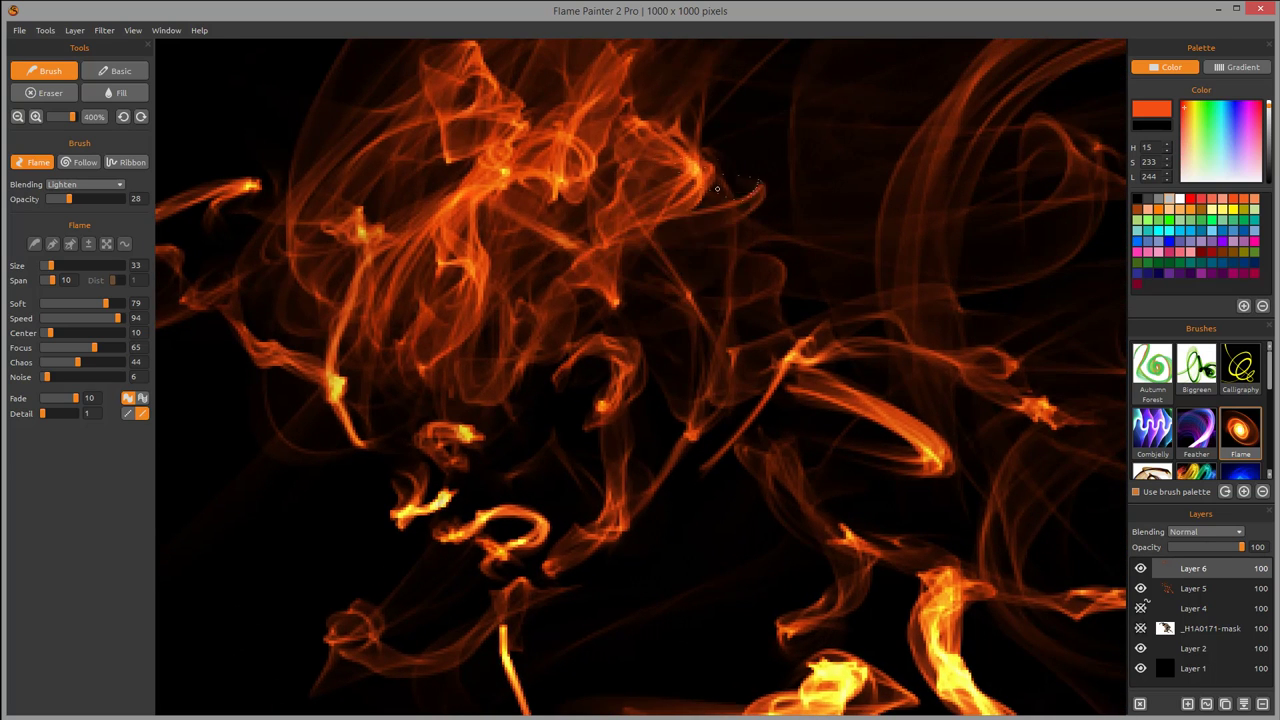
Paint flame strokes on the upper part of the raised arm, near its shoulder
scroll(737, 397, "down", 4)
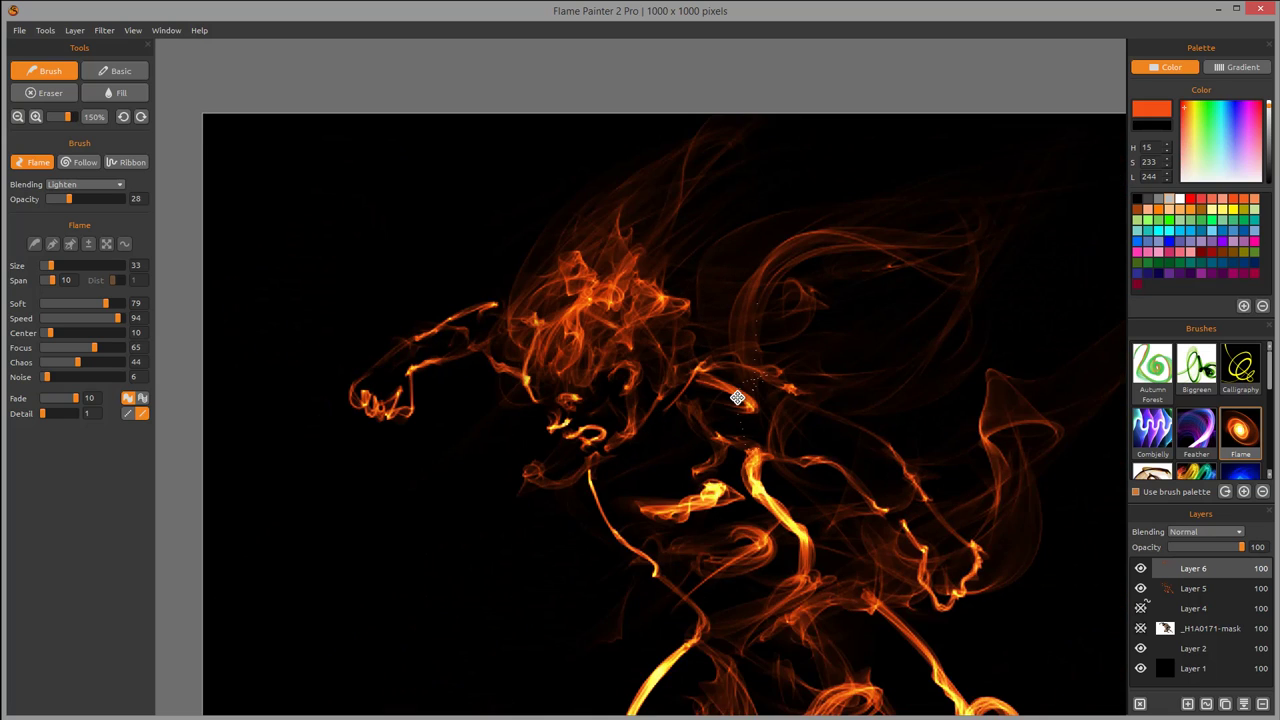
left_click_drag(737, 397, 745, 501)
mouse_move(560, 326)
left_mouse_down()
mouse_move(694, 268)
mouse_move(750, 222)
left_mouse_up()
left_click_drag(495, 412, 705, 360)
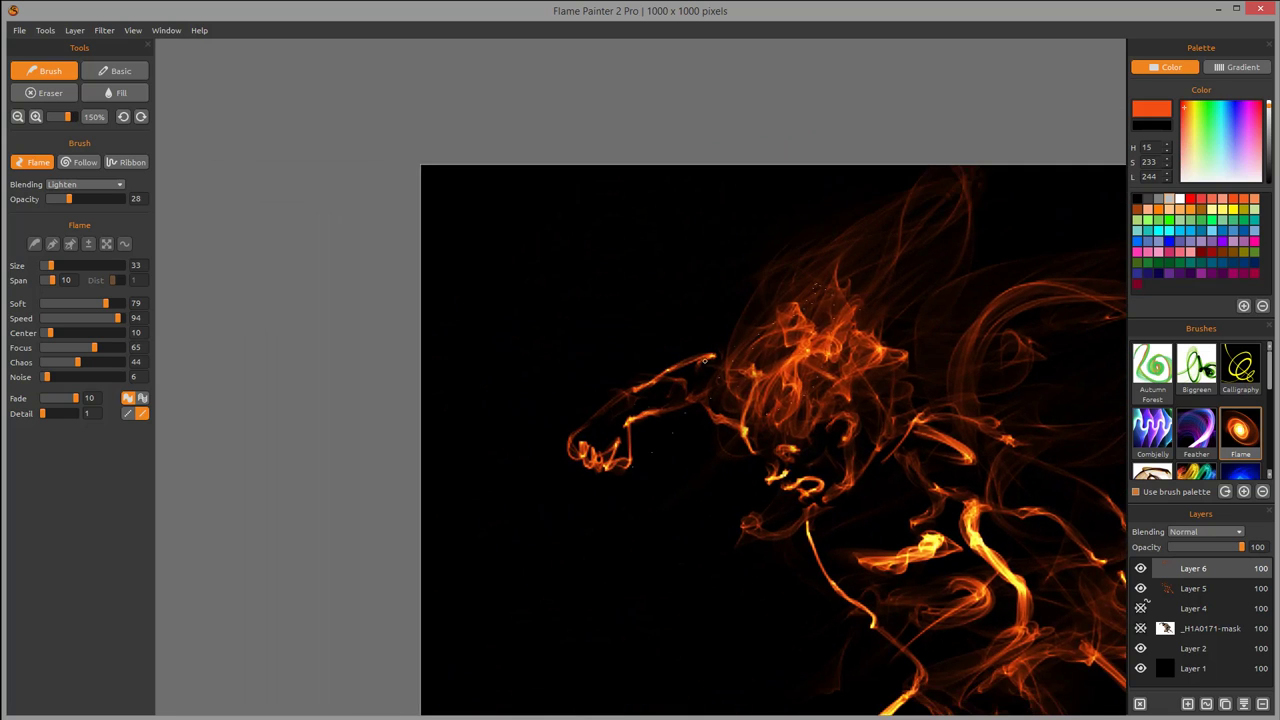
scroll(706, 359, "up", 4)
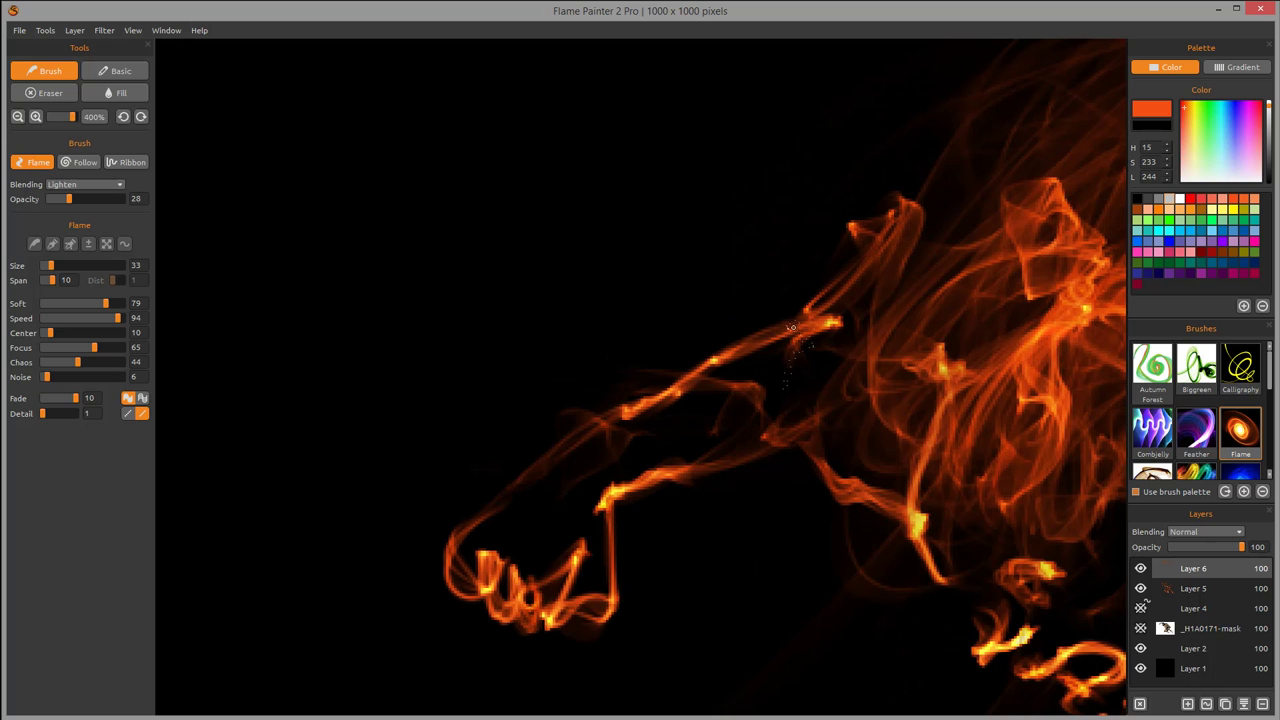
mouse_move(941, 494)
left_mouse_down()
mouse_move(656, 237)
mouse_move(655, 219)
left_mouse_up()
mouse_move(921, 453)
left_mouse_down()
mouse_move(823, 409)
mouse_move(706, 275)
left_mouse_up()
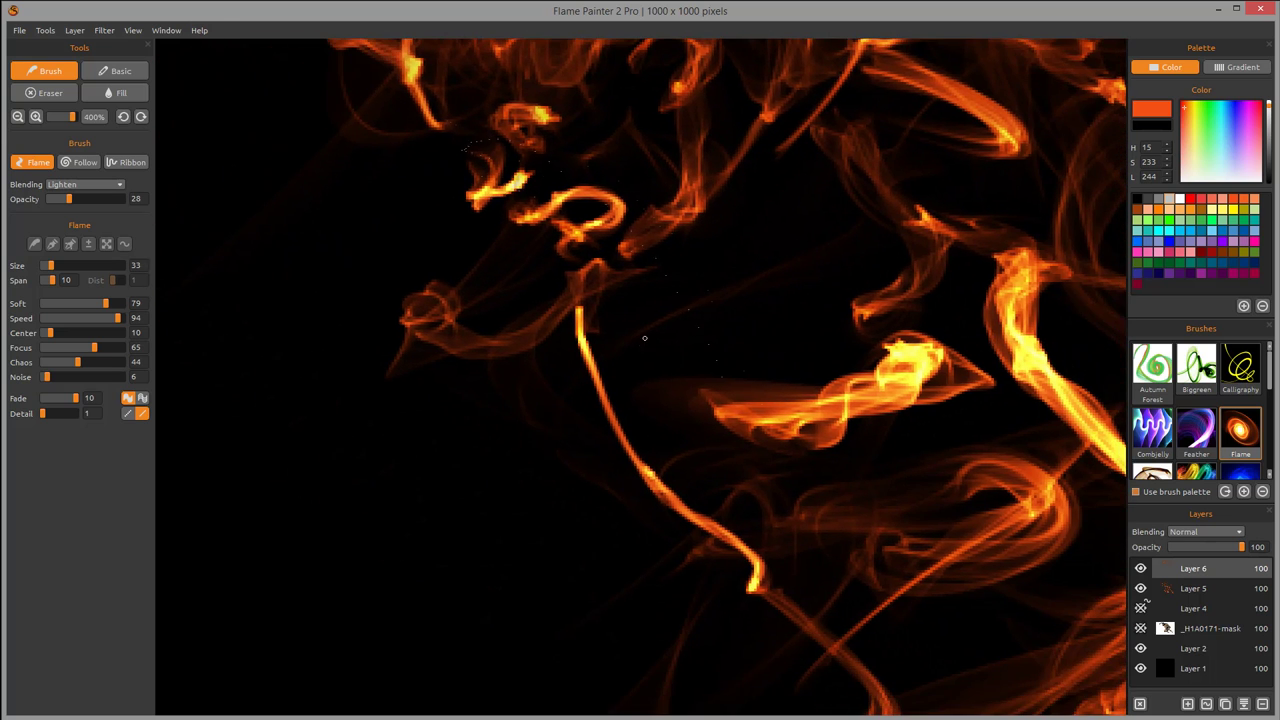
Try a curved flame stroke along the inside of the bent thigh, and undo it
scroll(780, 506, "down", 4)
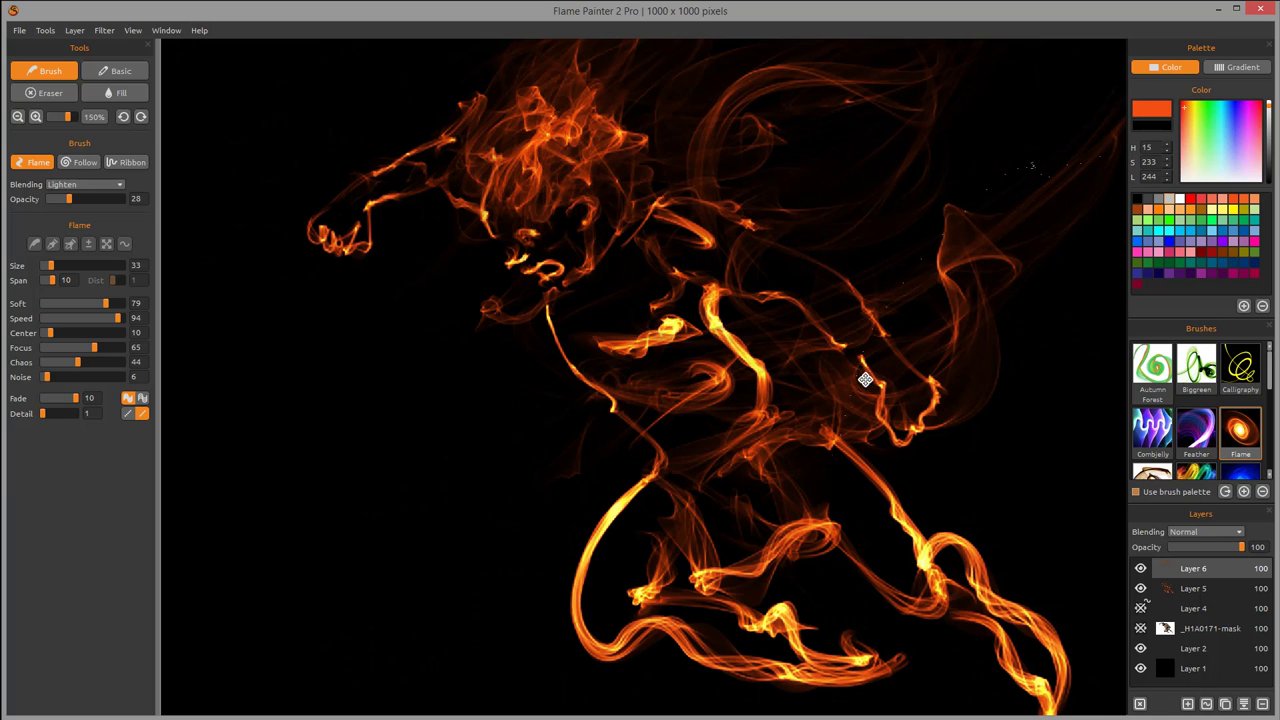
left_click_drag(629, 412, 498, 396)
left_click_drag(783, 470, 807, 352)
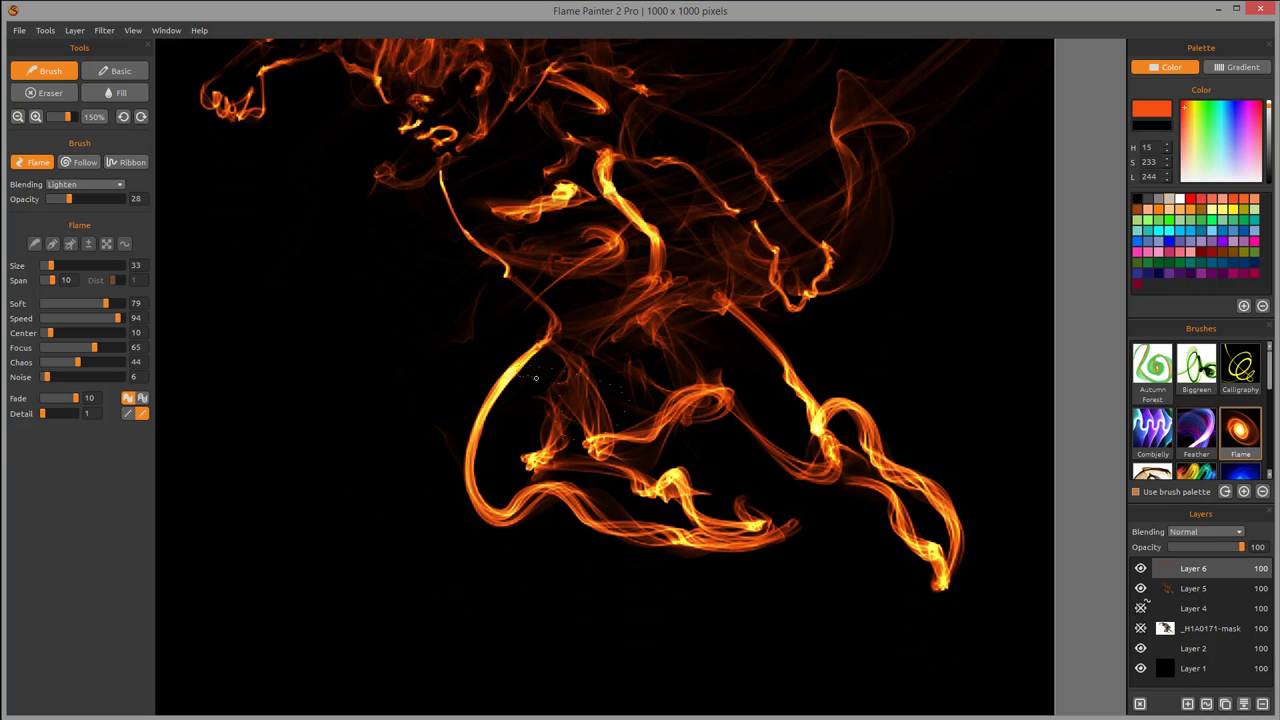
mouse_move(535, 345)
left_mouse_down()
mouse_move(514, 415)
mouse_move(647, 422)
mouse_move(539, 507)
mouse_move(499, 503)
mouse_move(659, 517)
left_mouse_up()
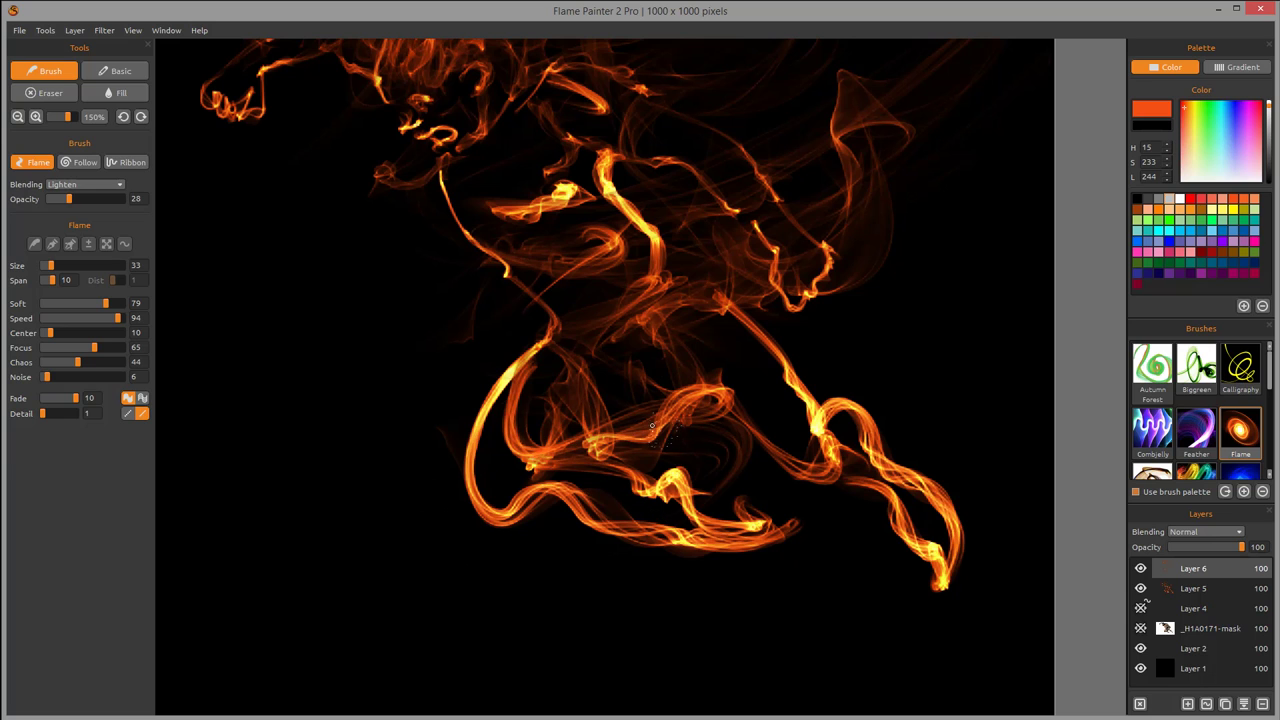
key("ctrl+z")
Paint large, faint flame wisps sweeping from the bent thigh behind the body to the canvas edge
left_click_drag(794, 356, 754, 458)
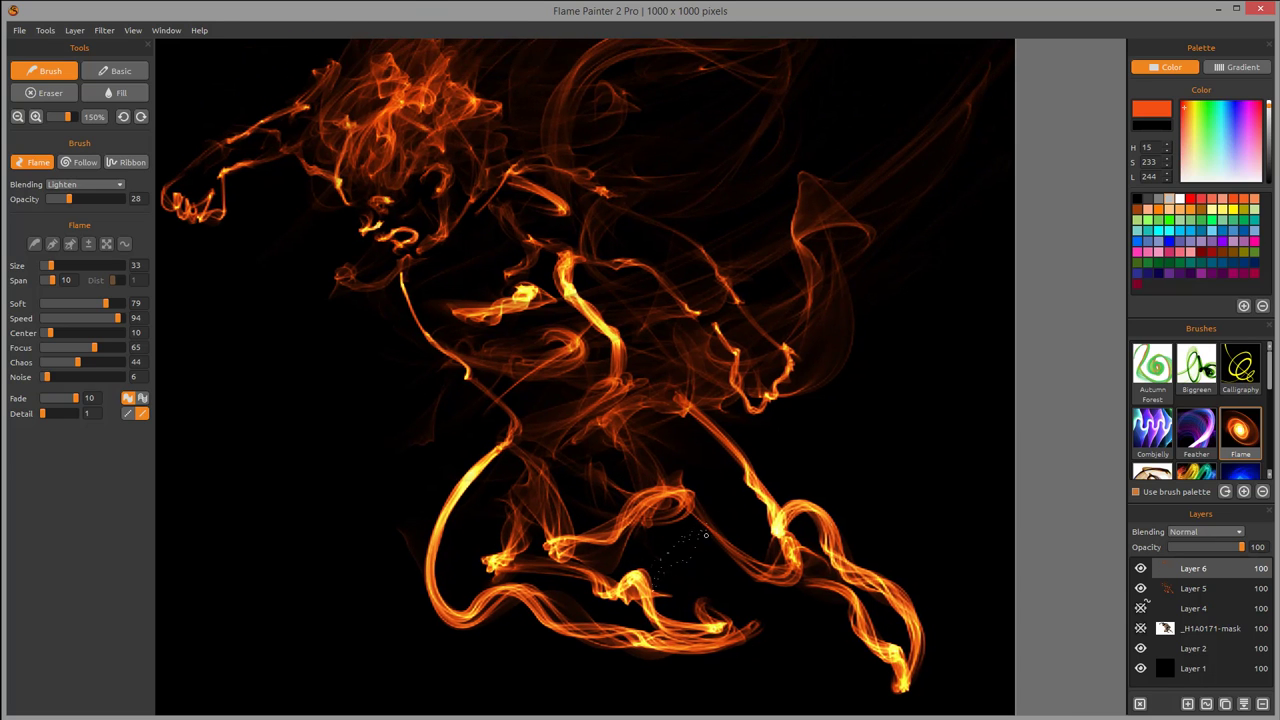
mouse_move(483, 437)
left_mouse_down()
mouse_move(515, 449)
mouse_move(430, 463)
mouse_move(732, 489)
mouse_move(876, 396)
mouse_move(820, 414)
left_mouse_up()
scroll(800, 416, "down", 2)
scroll(800, 416, "up", 1)
mouse_move(751, 375)
left_mouse_down()
mouse_move(951, 354)
mouse_move(764, 368)
left_mouse_up()
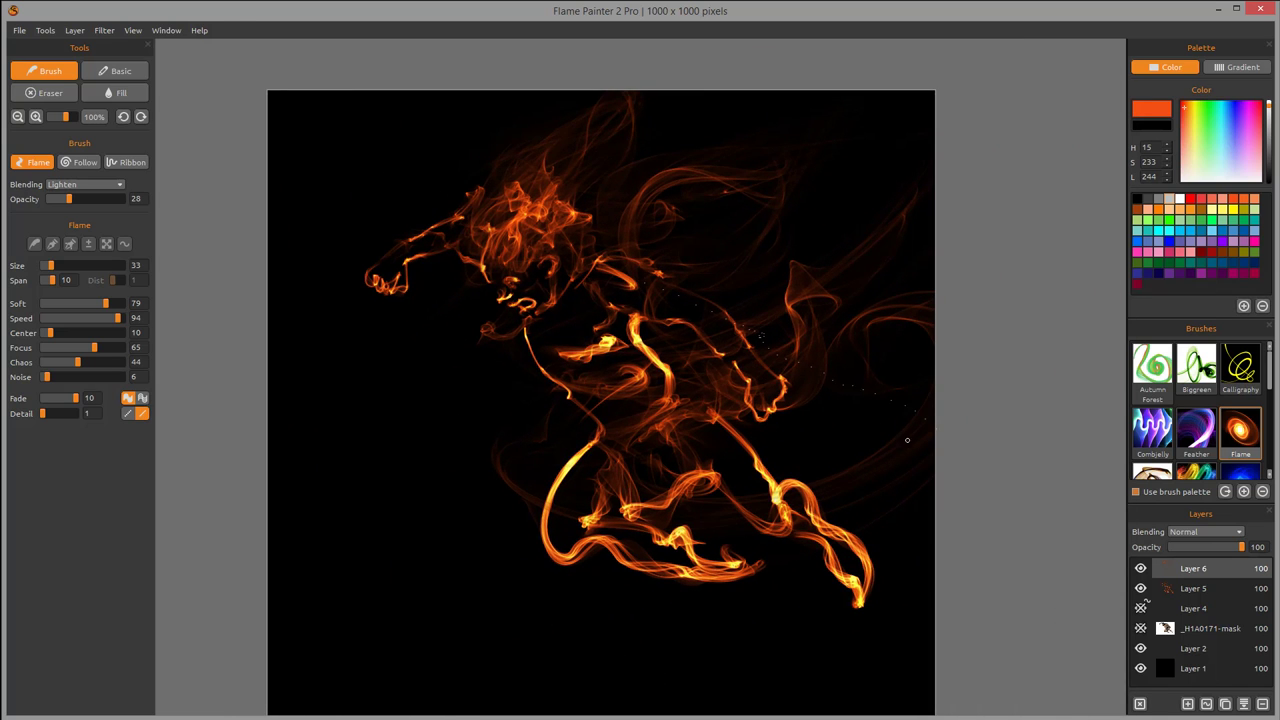
Toggle the visibility of the photo layer and the black Layer 1 to compare the flames with and without them
left_click(1140, 628)
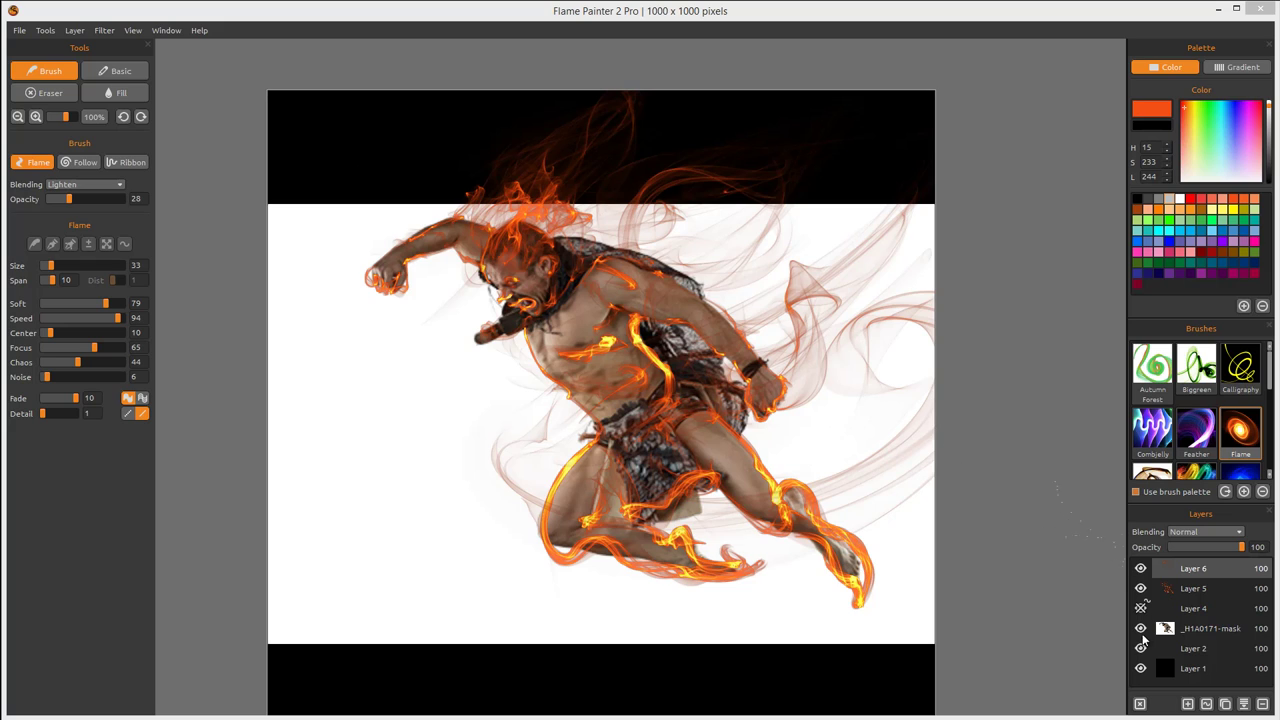
left_click(1140, 628)
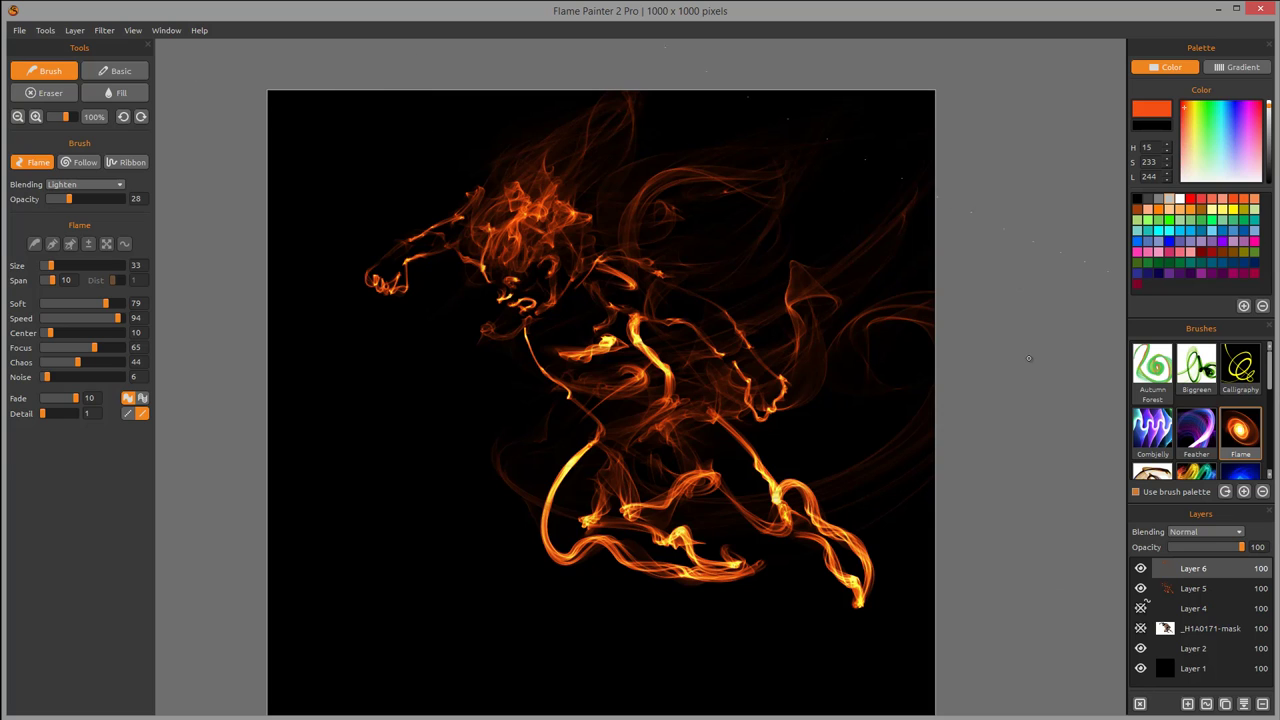
left_click(1141, 668)
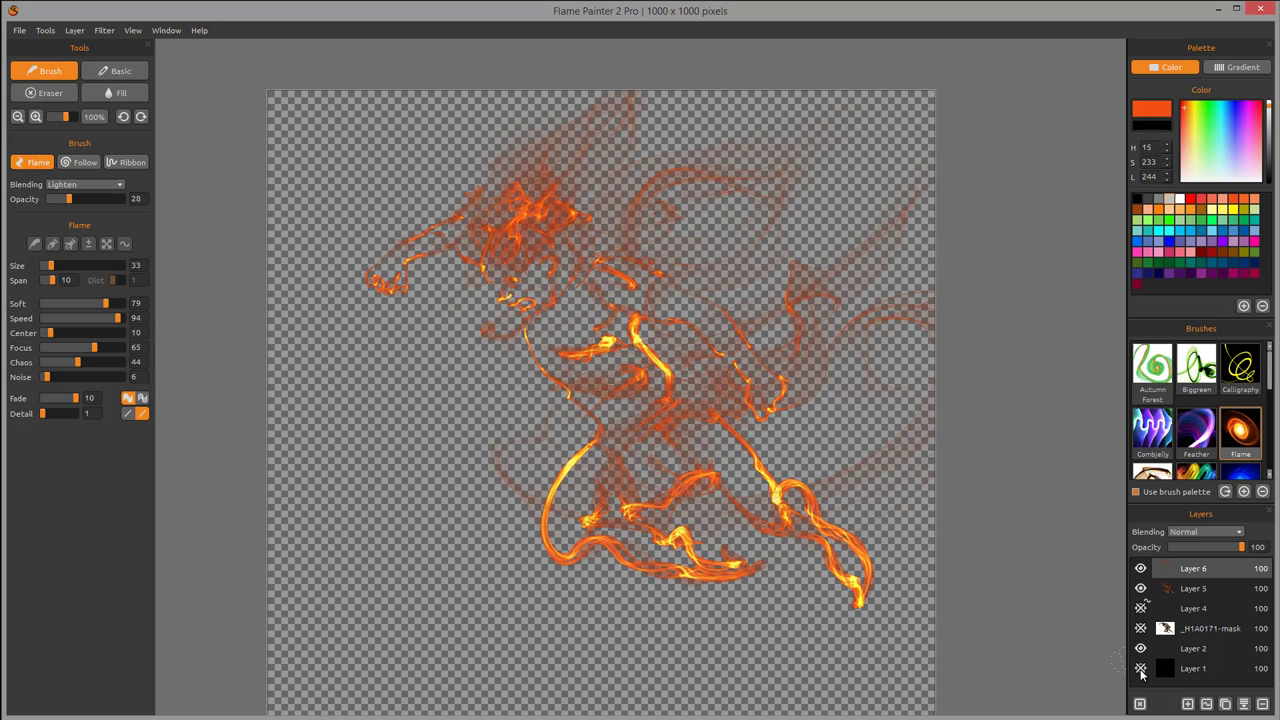
left_click(1140, 670)
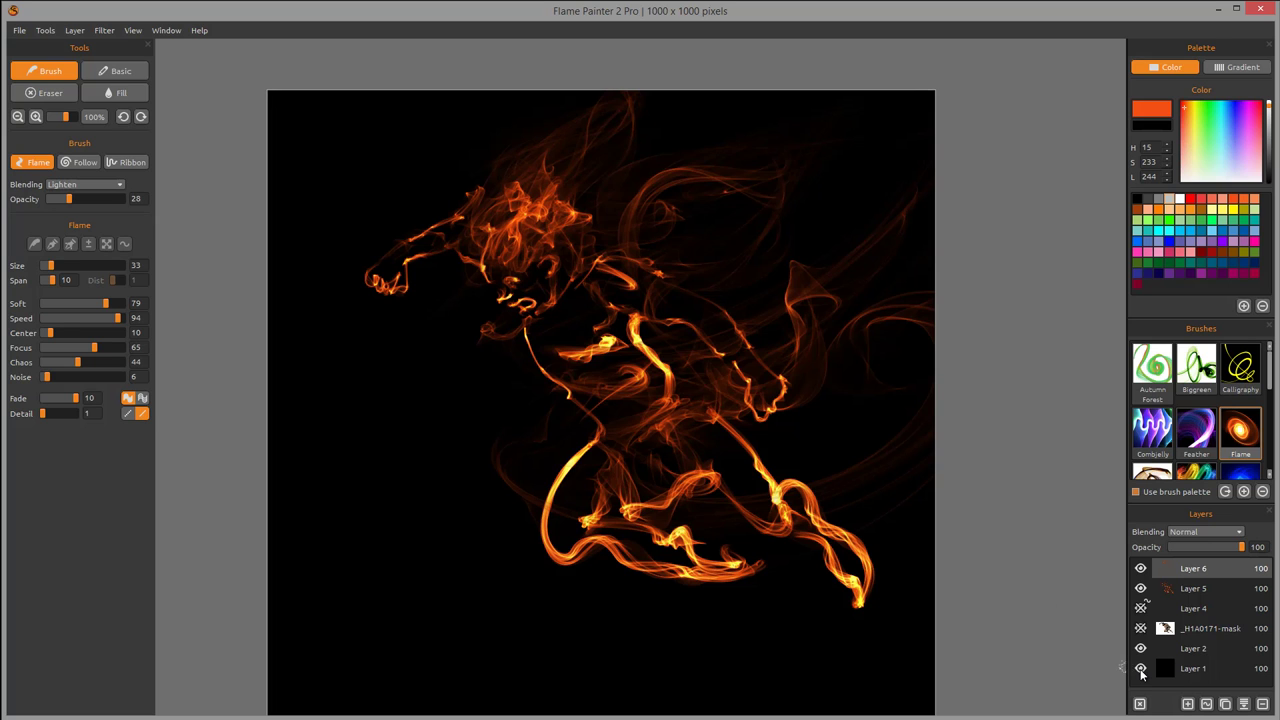
left_click(1140, 670)
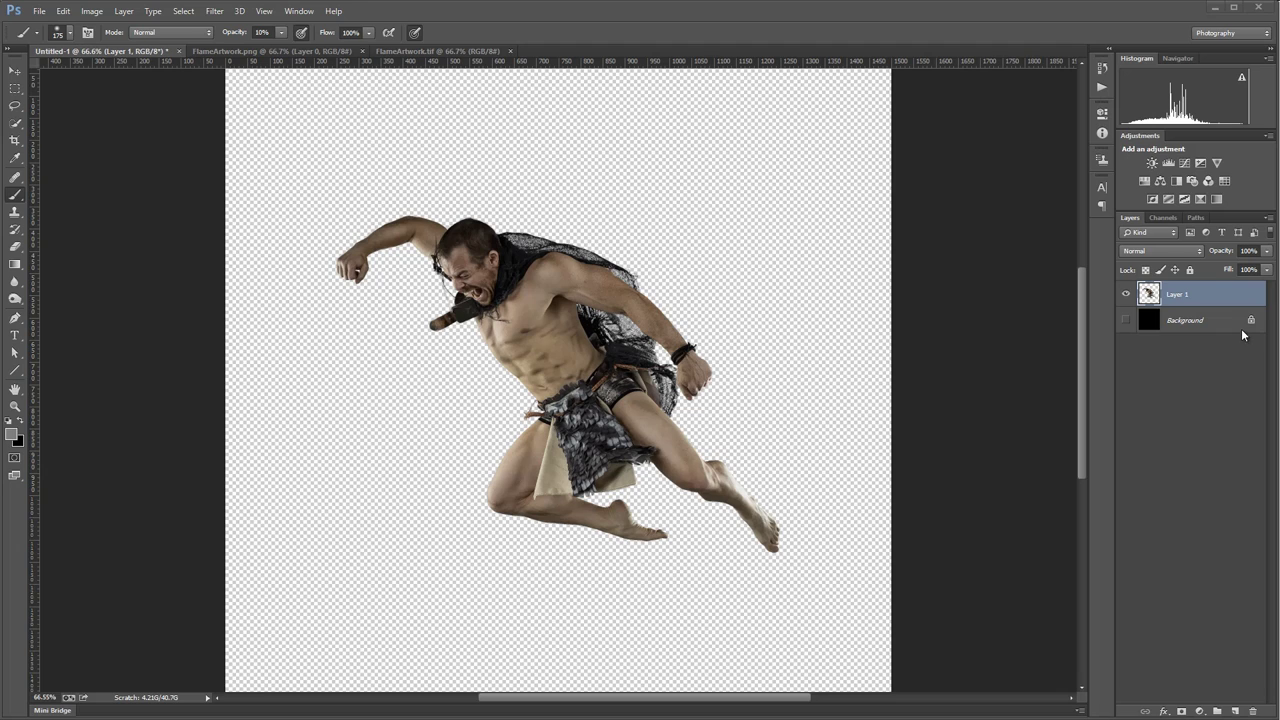
In Photoshop, view FlameArtwork.tif, and copy the flame layer from FlameArtwork.png onto the man in Untitled-1
left_click(238, 51)
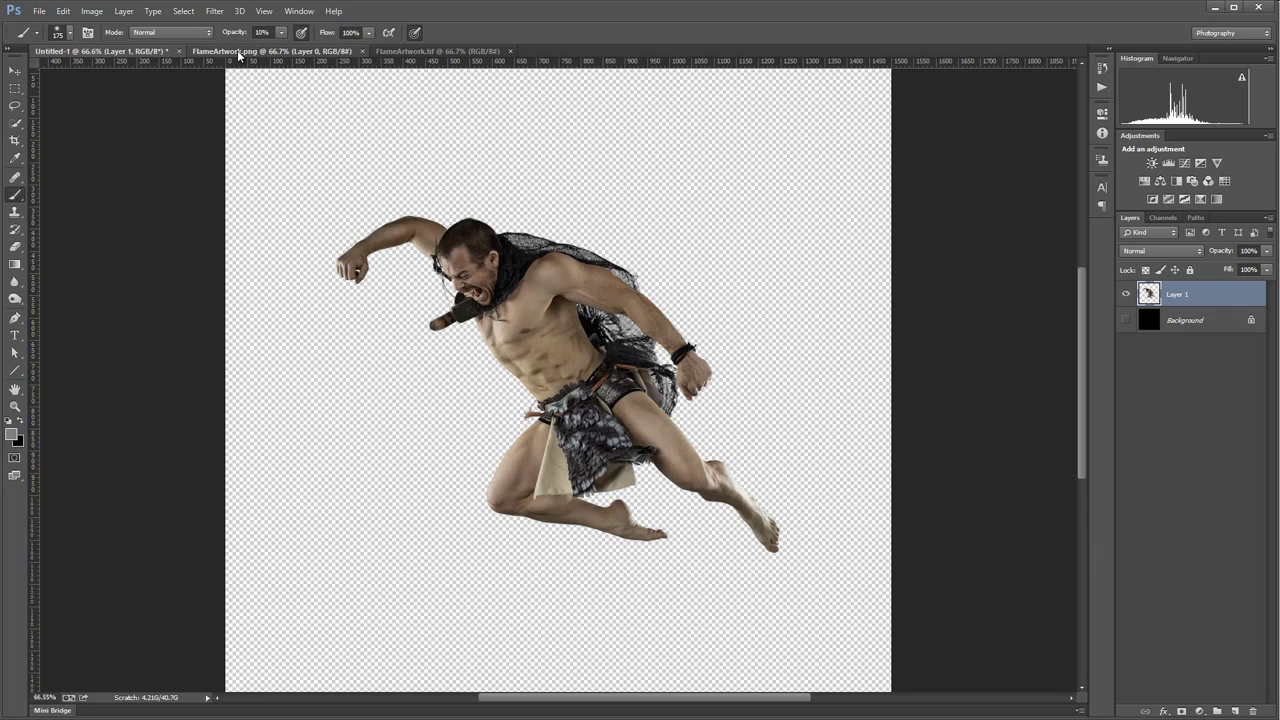
left_click(420, 51)
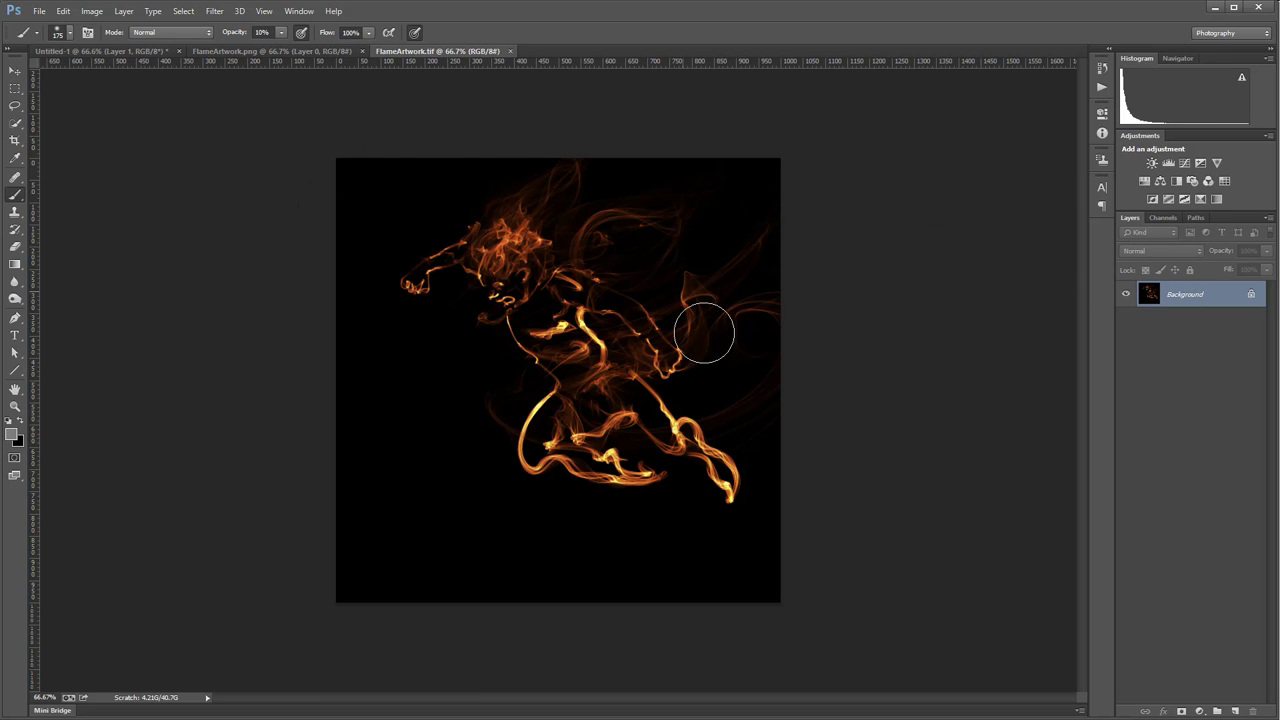
left_click(255, 51)
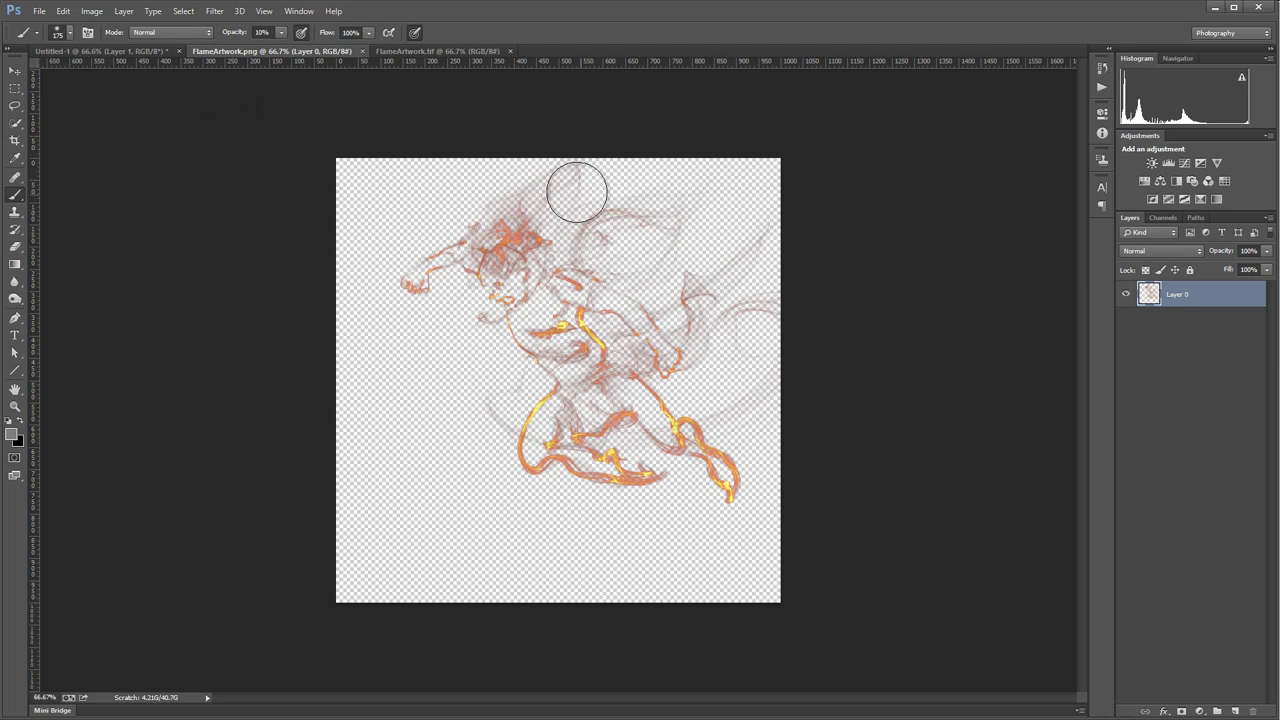
left_click(15, 70)
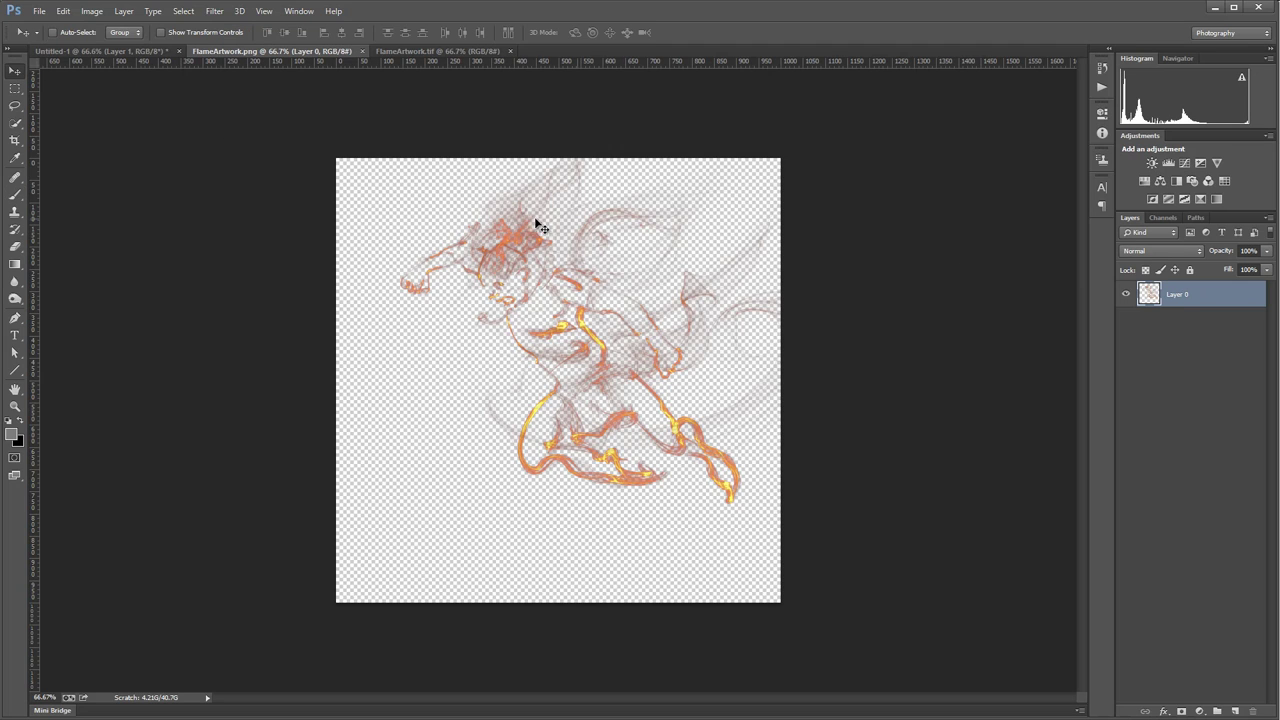
mouse_move(566, 311)
left_mouse_down()
mouse_move(255, 118)
mouse_move(200, 50)
mouse_move(147, 49)
mouse_move(186, 106)
mouse_move(506, 286)
mouse_move(580, 310)
mouse_move(522, 289)
mouse_move(548, 298)
left_mouse_up()
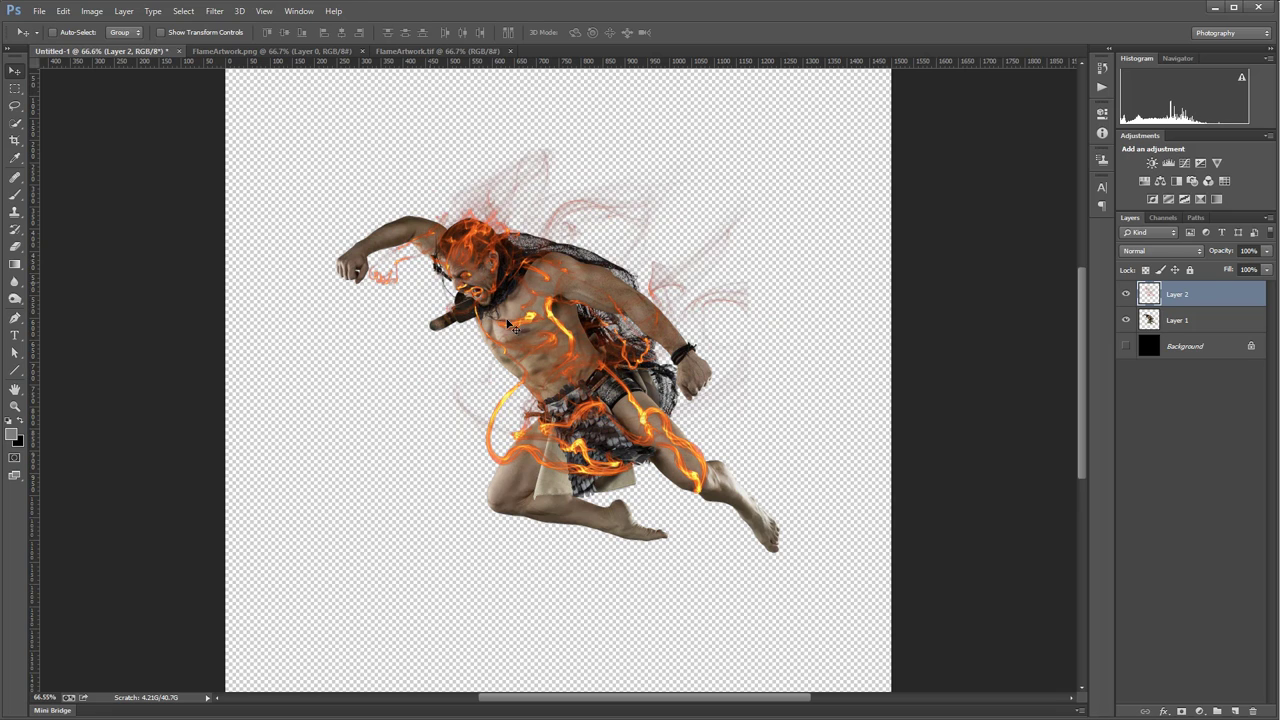
Scale the flame layer to about 135% and move it so the flames follow the man's body outline
left_click(63, 11)
mouse_move(120, 284)
left_click(285, 303)
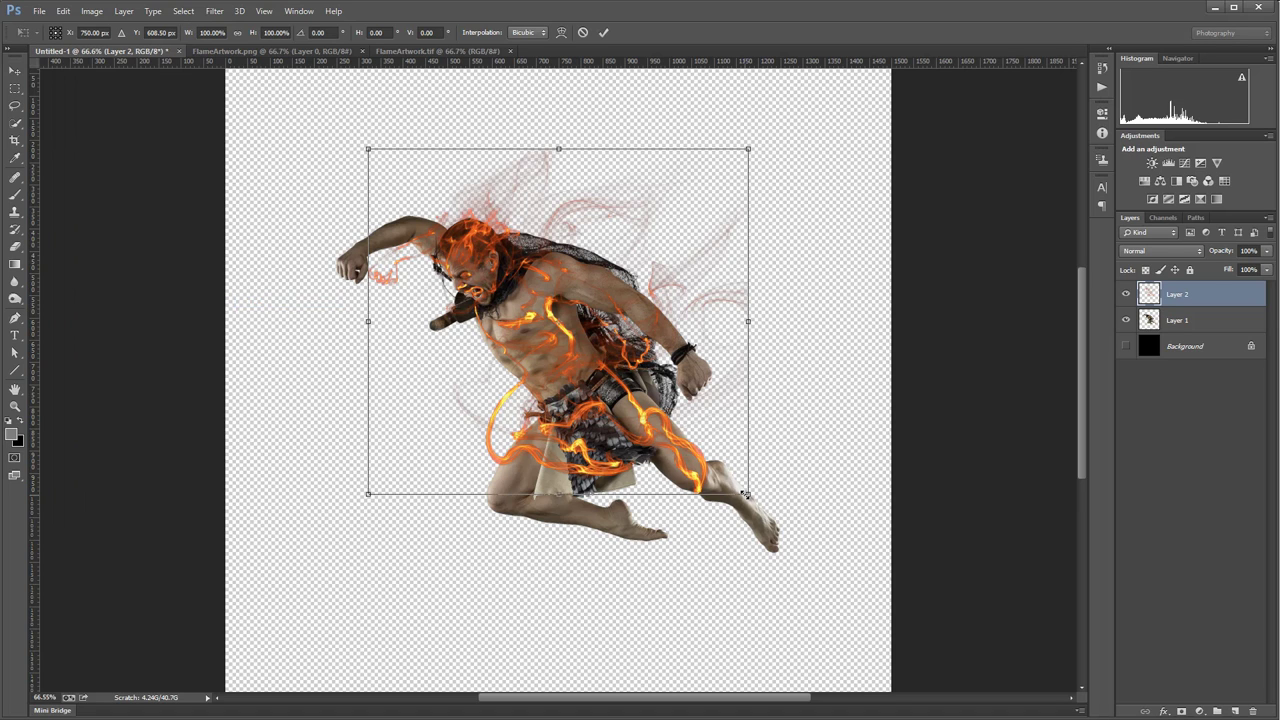
left_click_drag(748, 499, 810, 568)
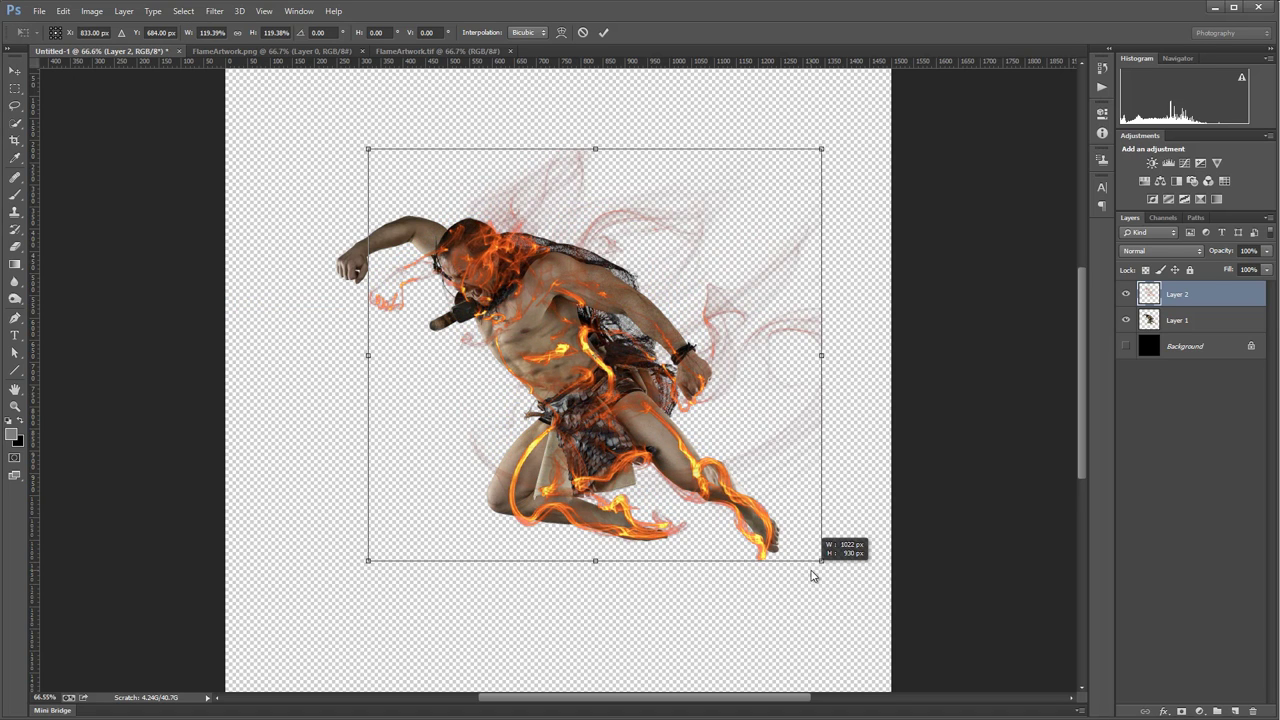
left_click_drag(368, 149, 298, 127)
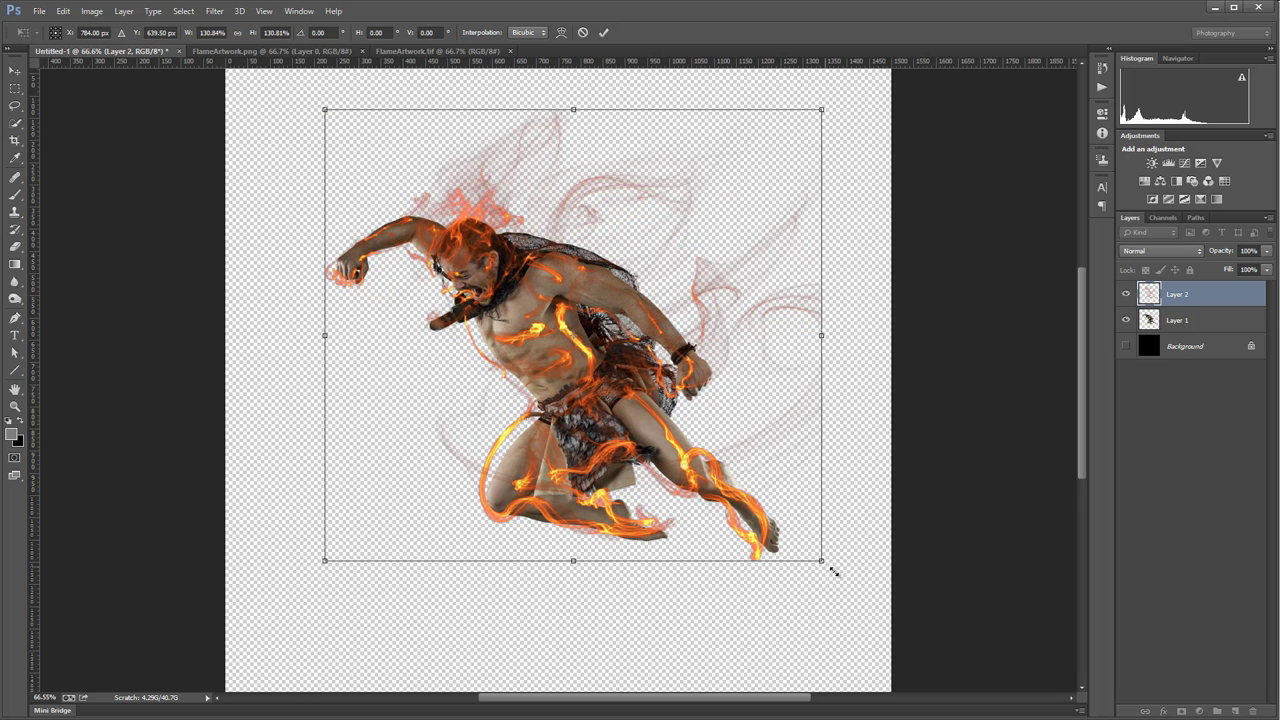
left_click_drag(831, 570, 843, 579)
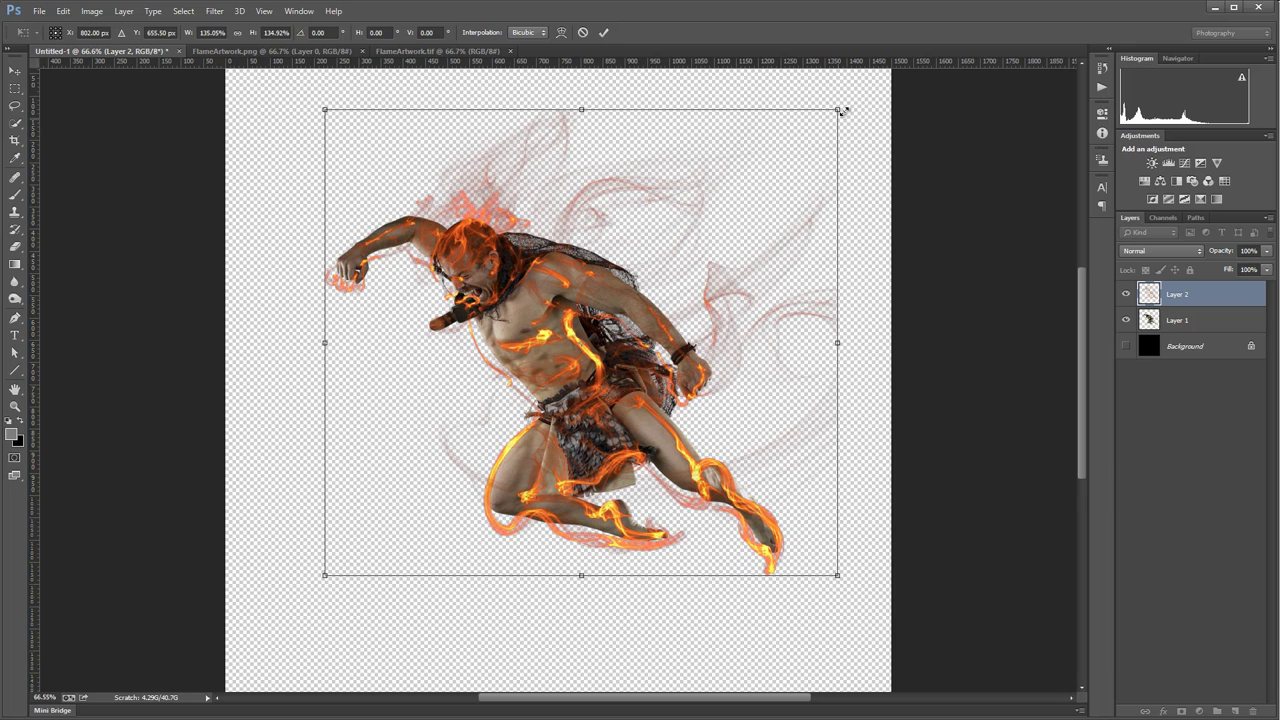
left_click_drag(836, 108, 850, 100)
left_click_drag(592, 270, 588, 297)
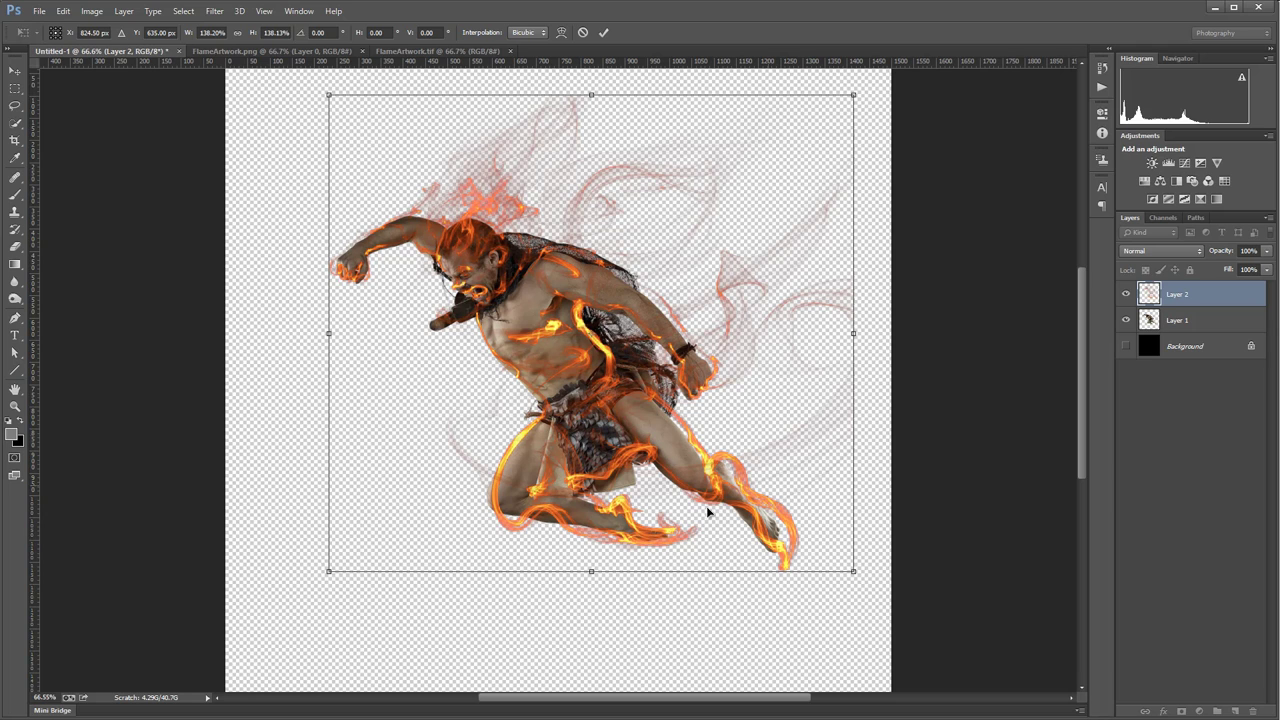
left_click_drag(849, 96, 843, 103)
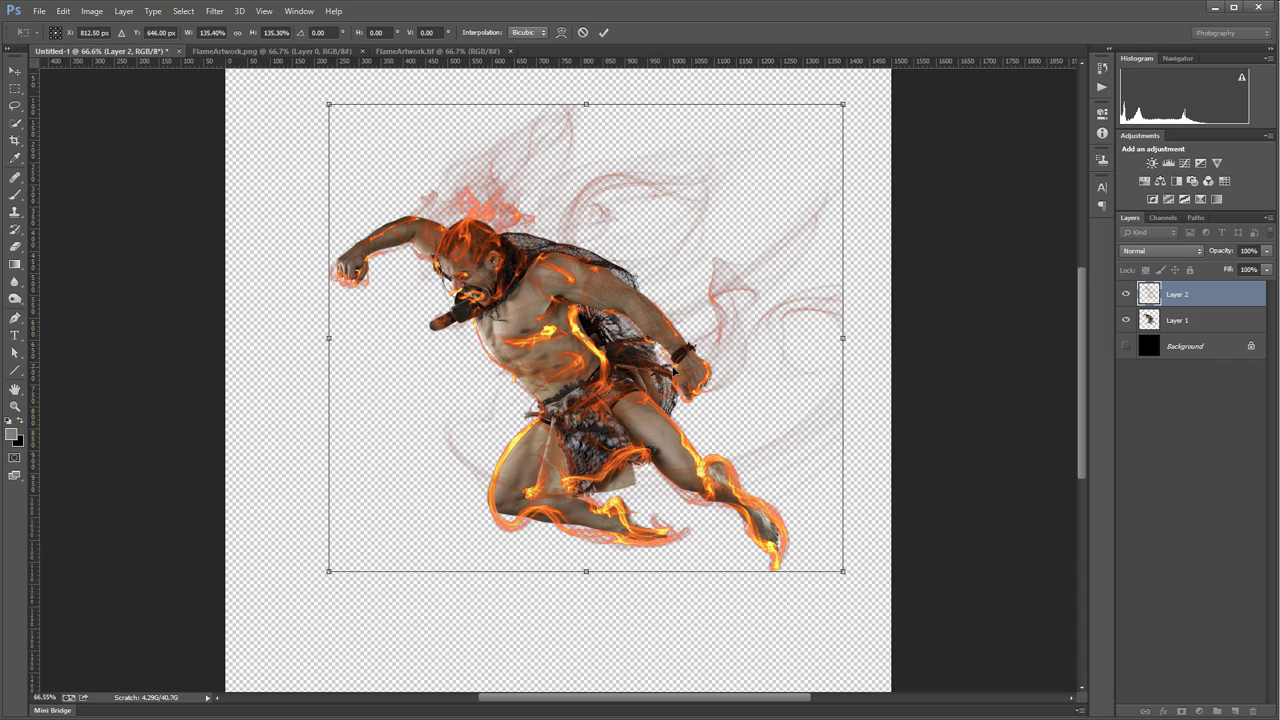
key("Return")
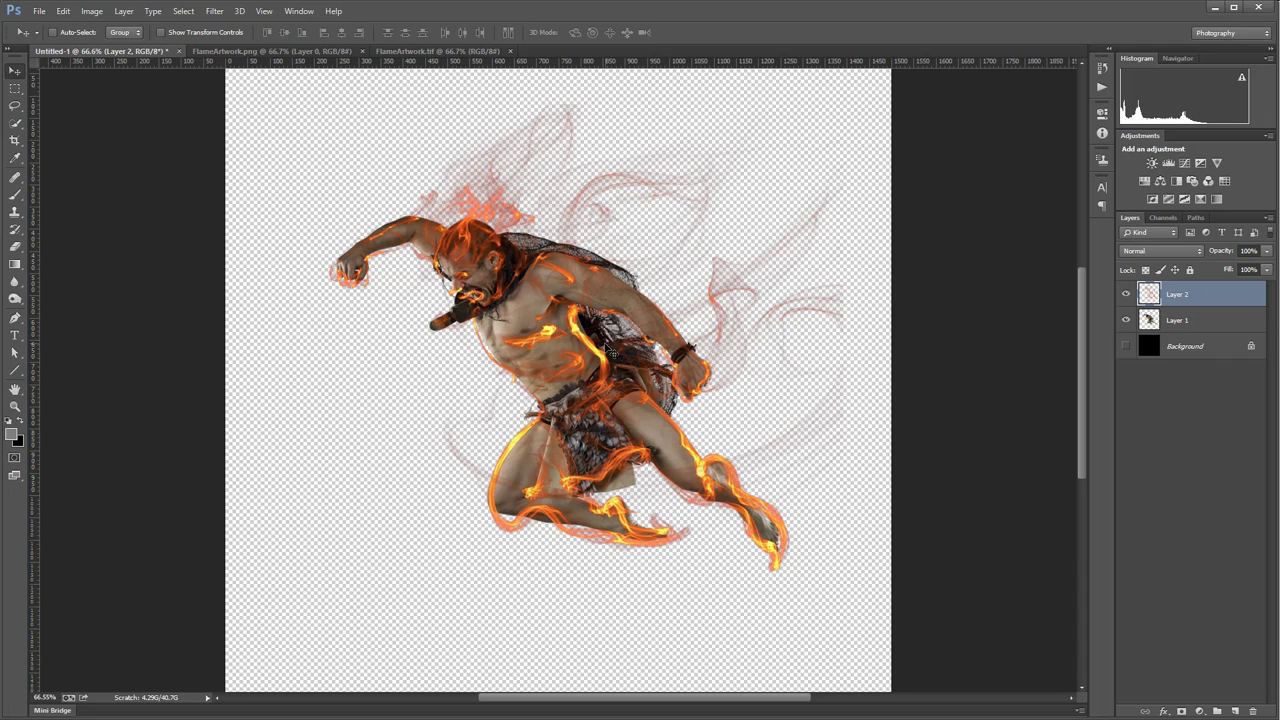
left_click_drag(597, 337, 600, 346)
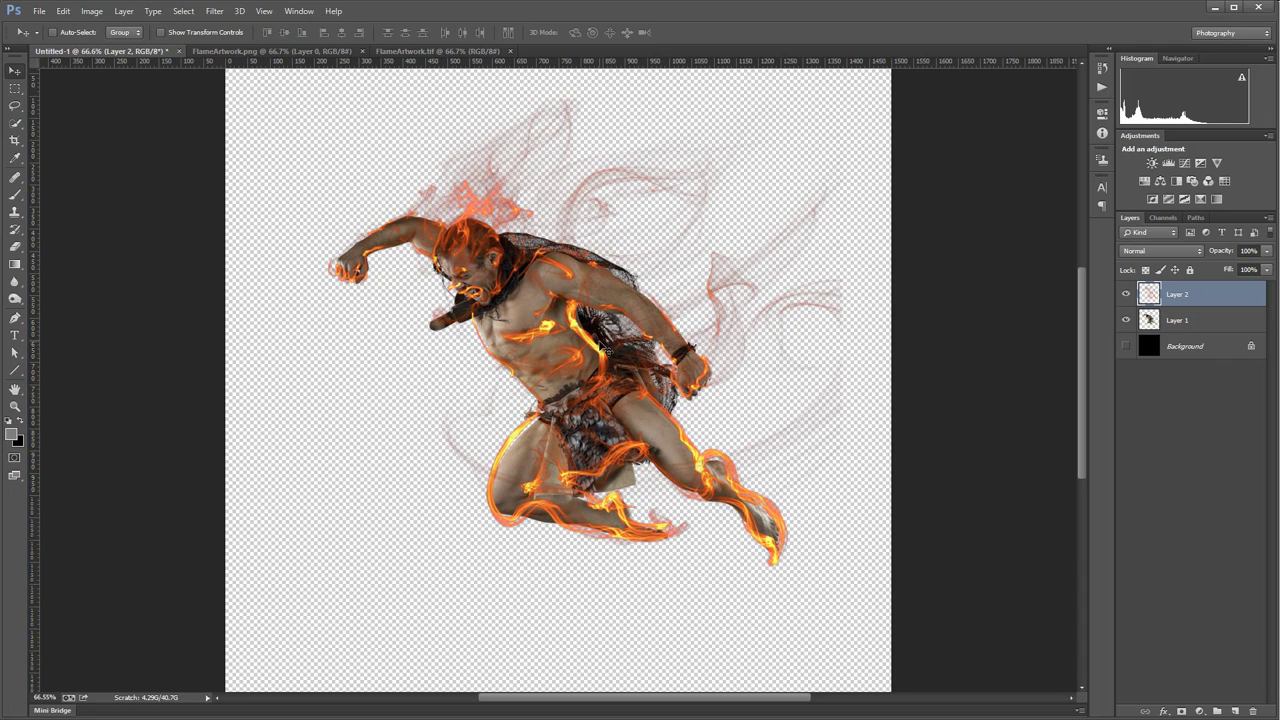
Show the black Background layer, and compare the flames with and without the man on Layer 1
left_click(1125, 346)
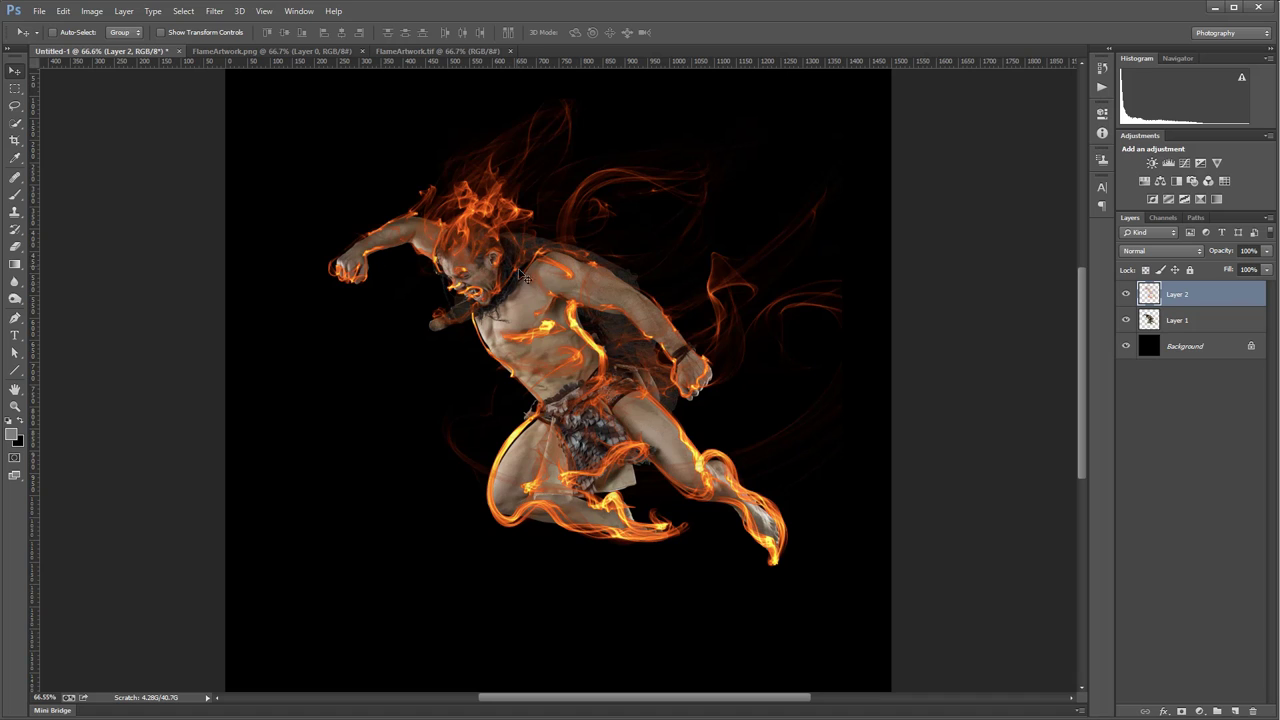
left_click(1126, 320)
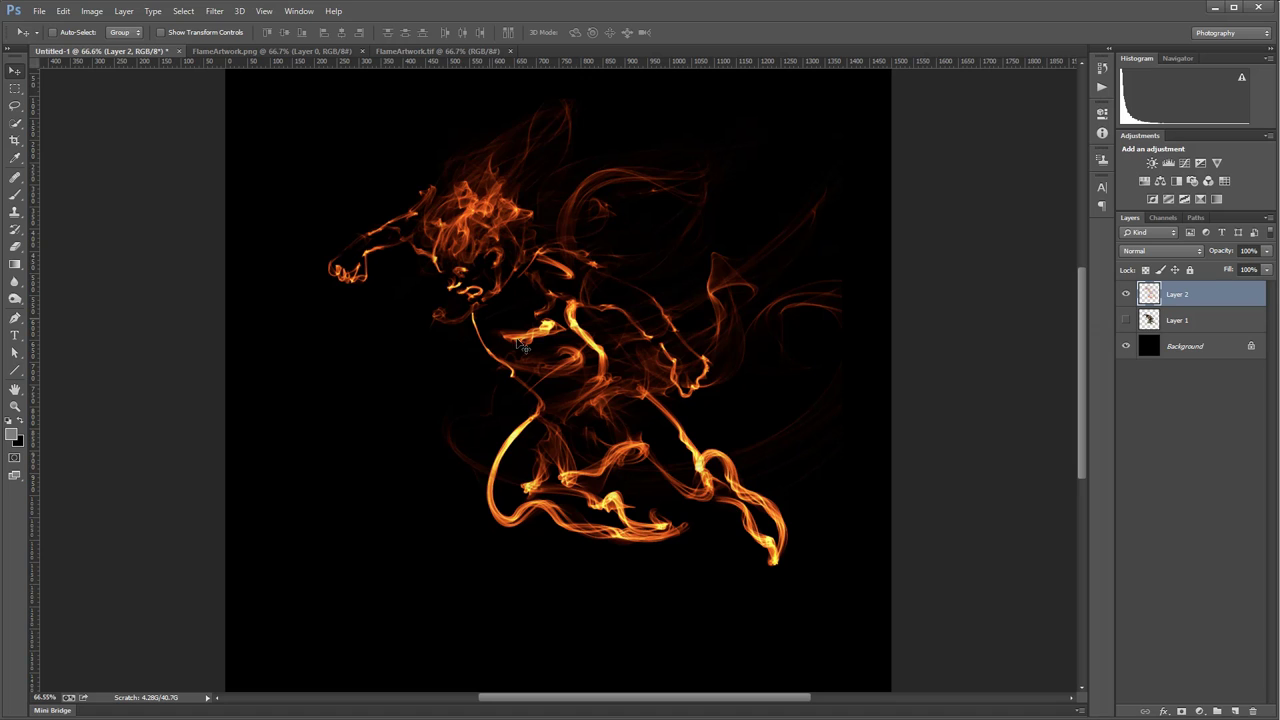
left_click(1126, 320)
Duplicate Layer 1 as a copy in Hard Light blend mode, and hide the original Layer 1
left_click(1201, 318)
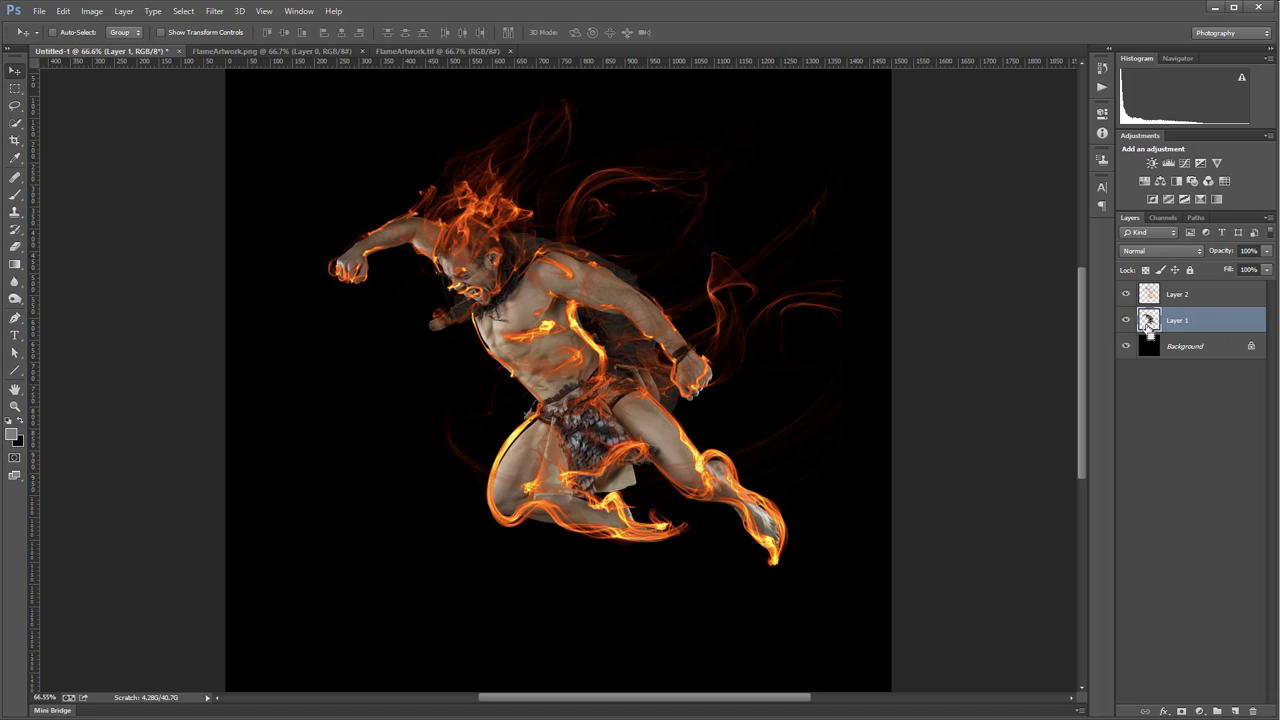
key("ctrl+j")
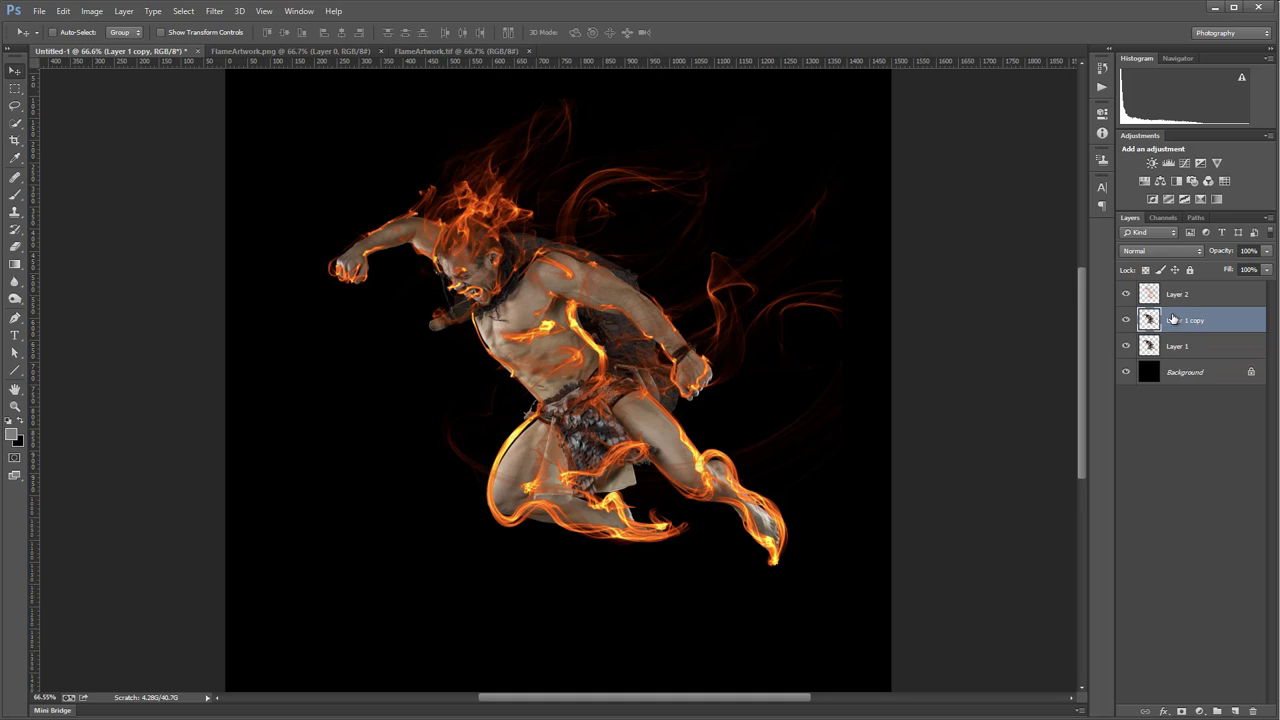
left_click(1127, 346)
left_click(1190, 250)
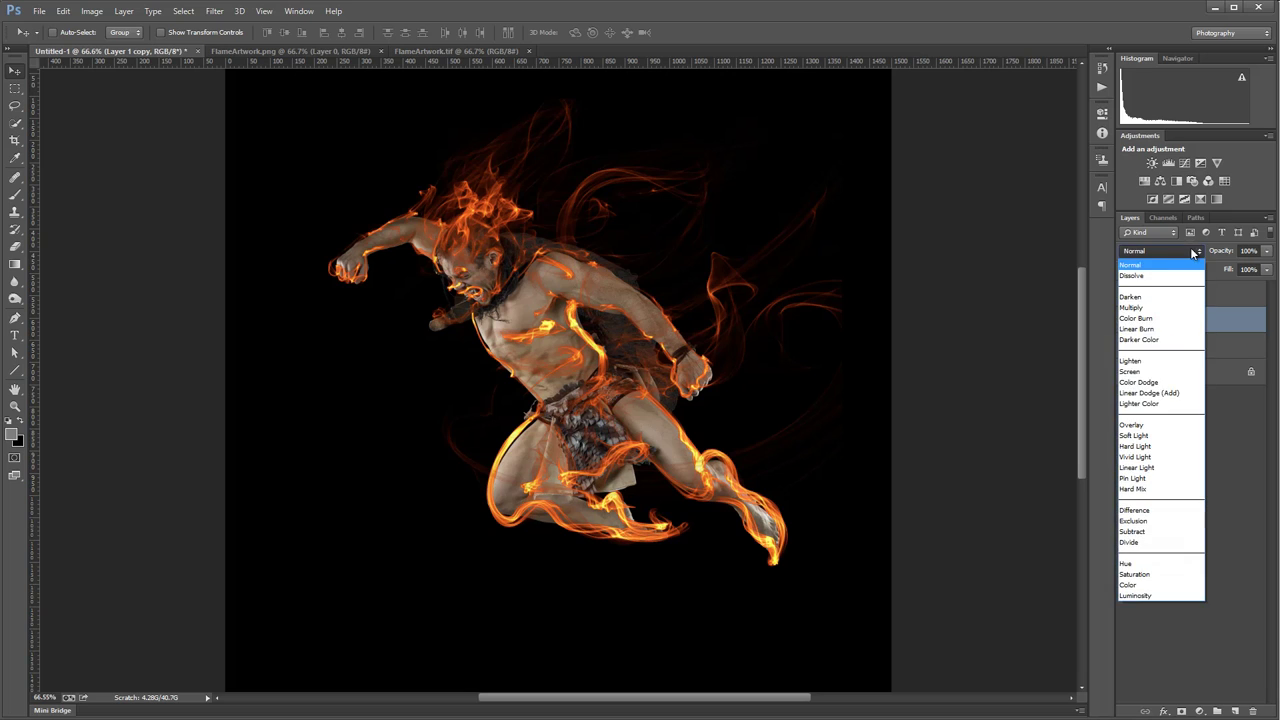
left_click(1155, 447)
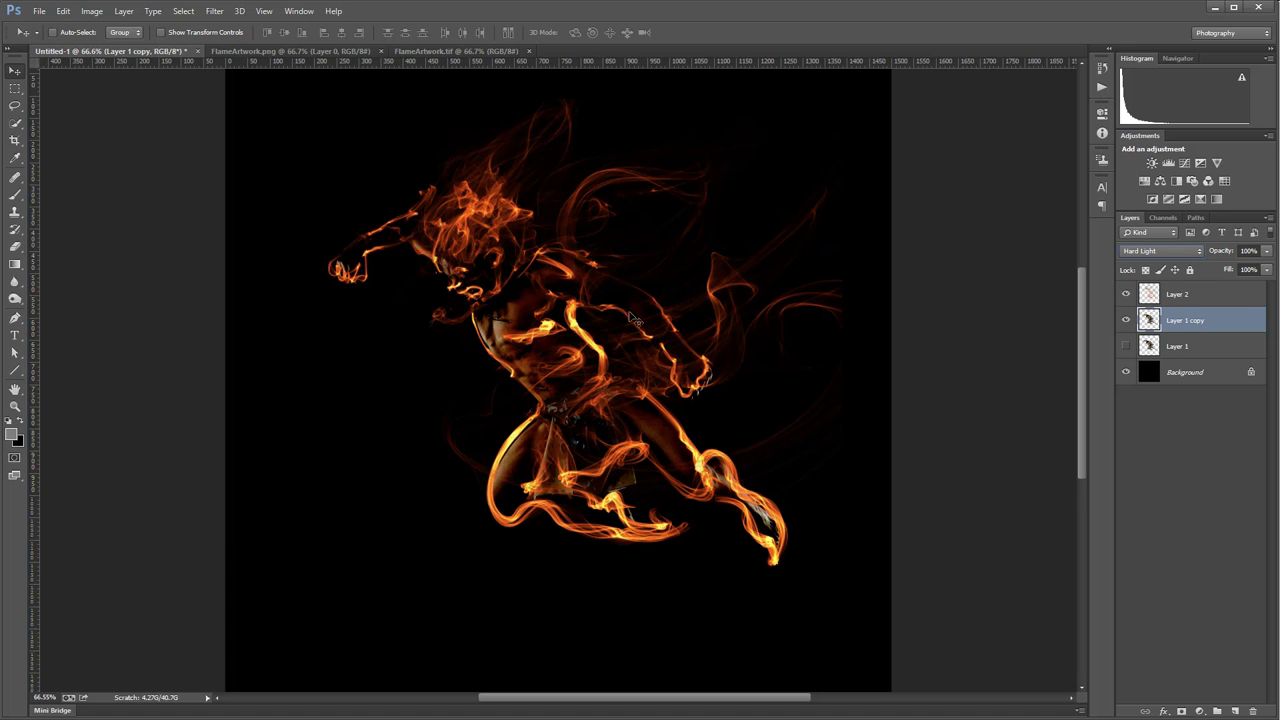
Start the High Pass filter on Layer 1 copy and compare the image with and without its preview
left_click(214, 11)
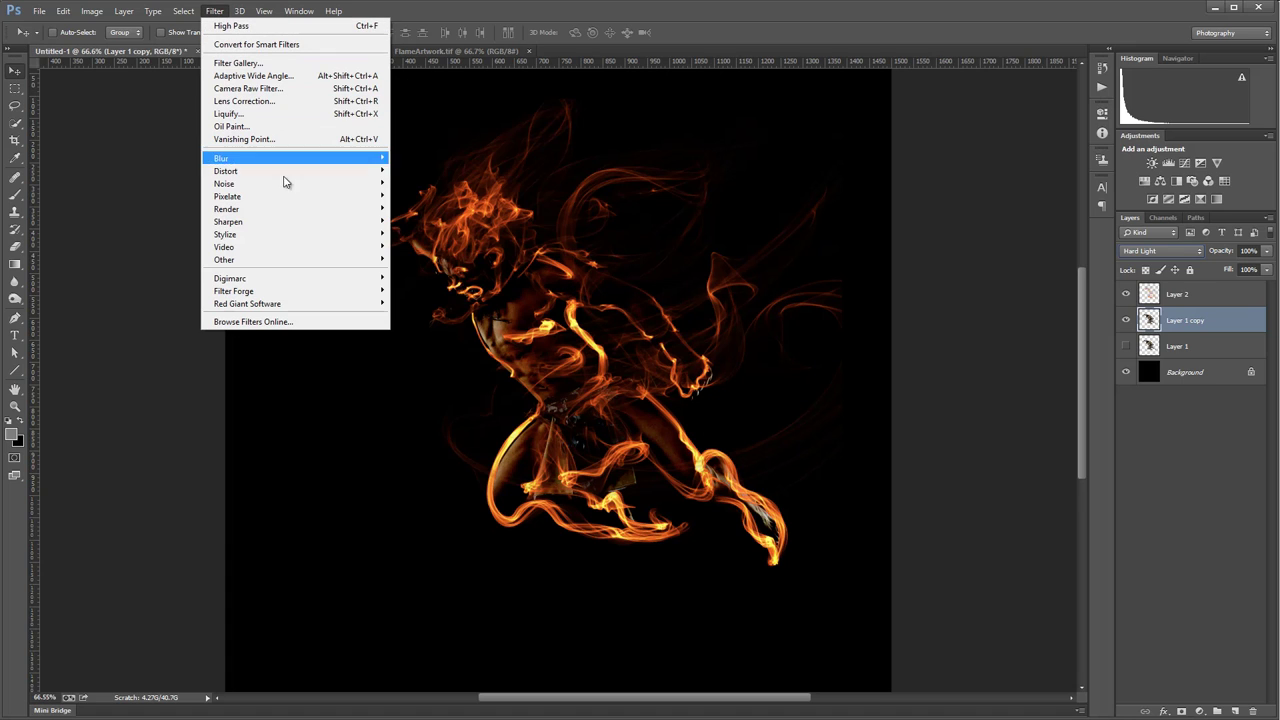
mouse_move(288, 260)
left_click(174, 274)
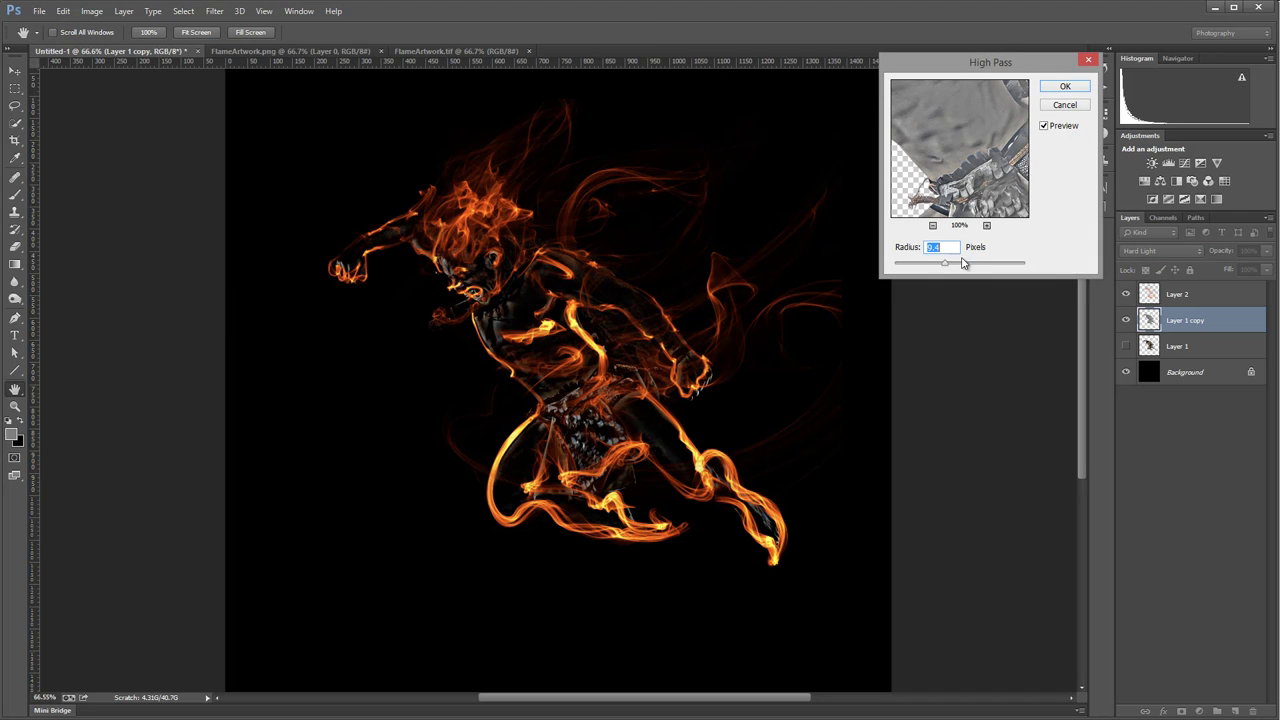
left_click(1044, 126)
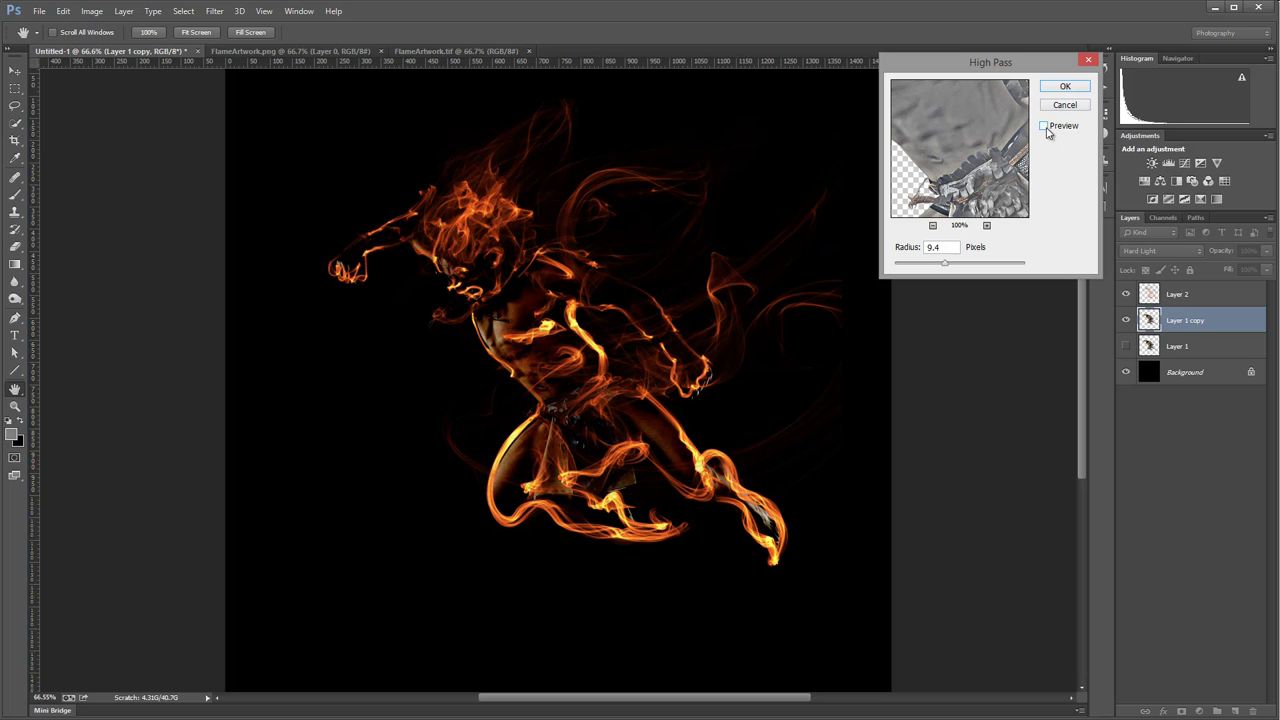
left_click(1044, 126)
left_click(1044, 126)
left_click(1044, 126)
left_click(1044, 126)
left_click(1045, 126)
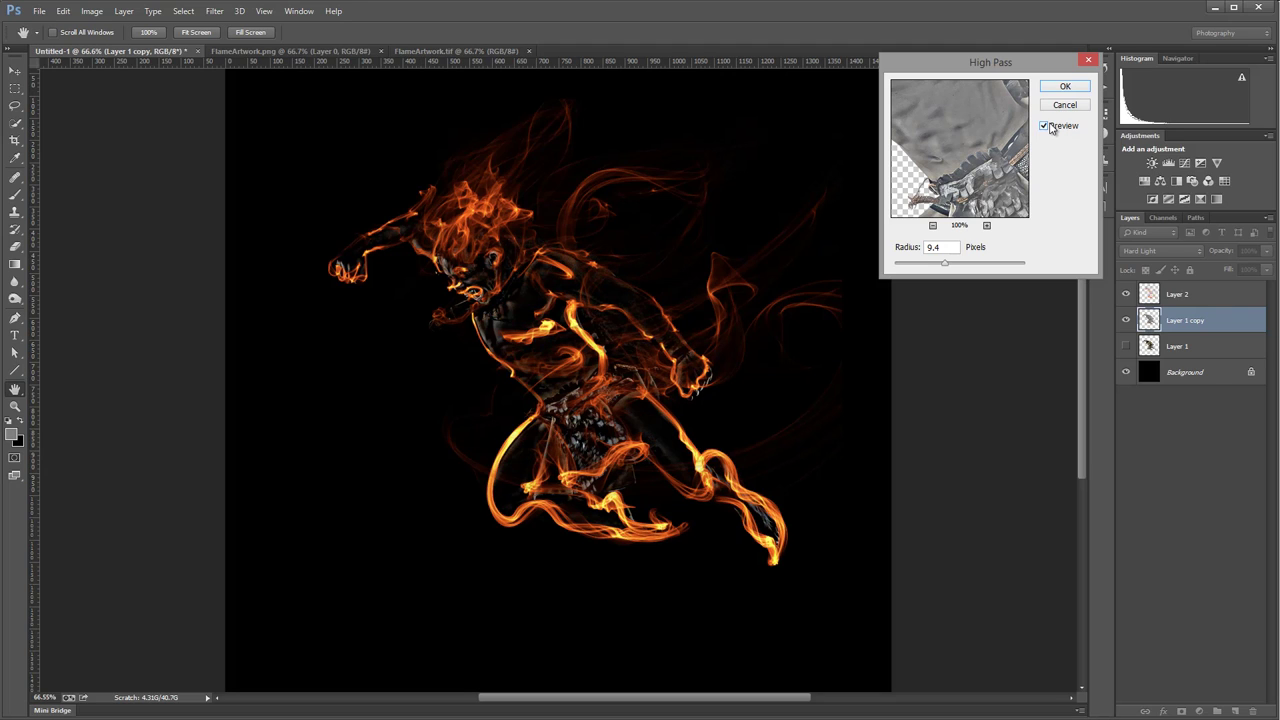
Set the High Pass radius to about 15.5 pixels and apply the filter
mouse_move(944, 265)
left_mouse_down()
mouse_move(900, 265)
mouse_move(969, 268)
mouse_move(951, 268)
left_mouse_up()
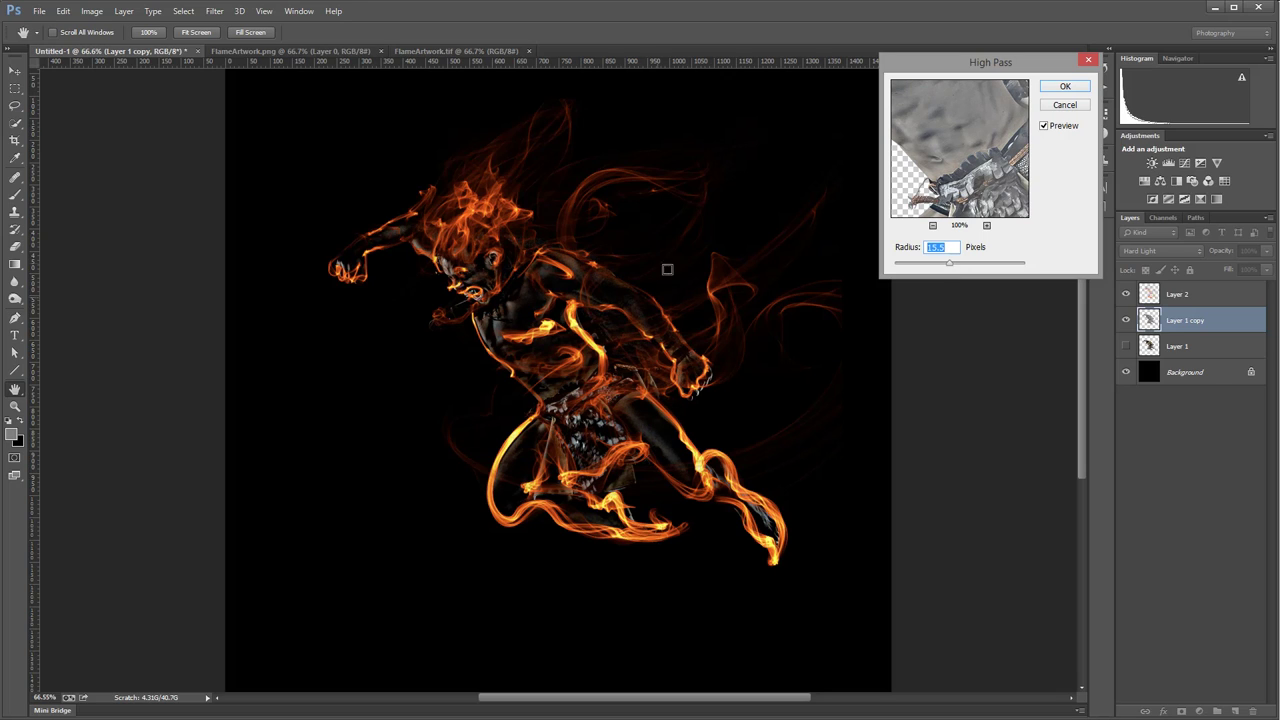
left_click_drag(952, 266, 950, 266)
left_click(1065, 89)
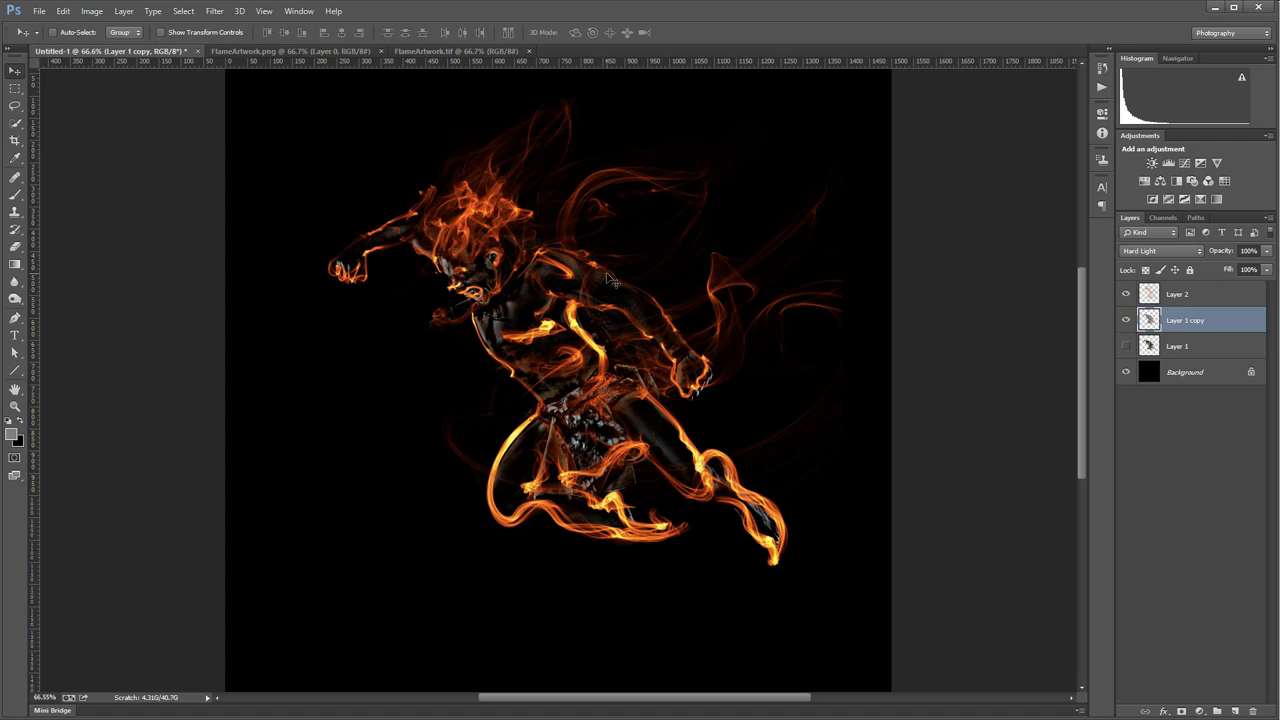
Increase the contrast of Layer 1 copy with Levels, setting the black input to 39 and the white input slightly below 230
key("ctrl+l")
left_click_drag(976, 273, 961, 273)
left_click_drag(810, 273, 834, 273)
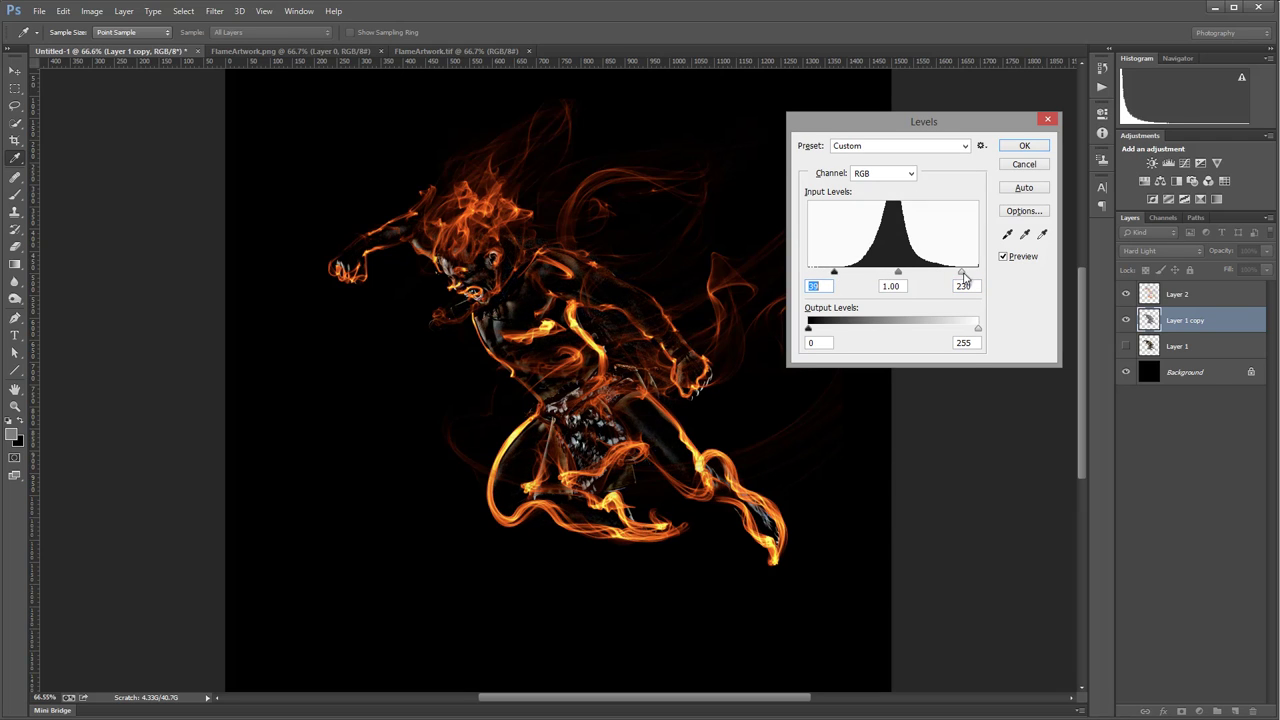
mouse_move(961, 272)
left_mouse_down()
mouse_move(841, 277)
mouse_move(956, 268)
left_mouse_up()
left_click(1012, 142)
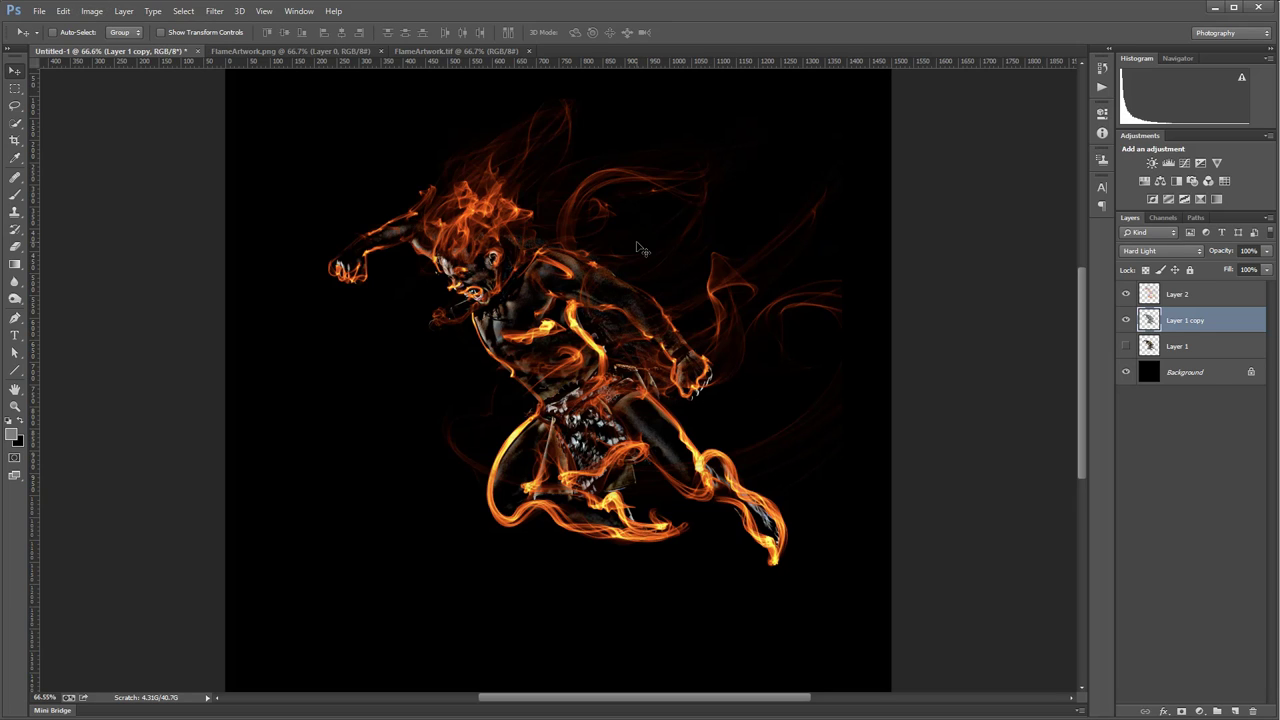
Try colorizing Layer 1 copy with Hue/Saturation at saturation 28 and lightness -20, and cancel the adjustment
left_click(92, 11)
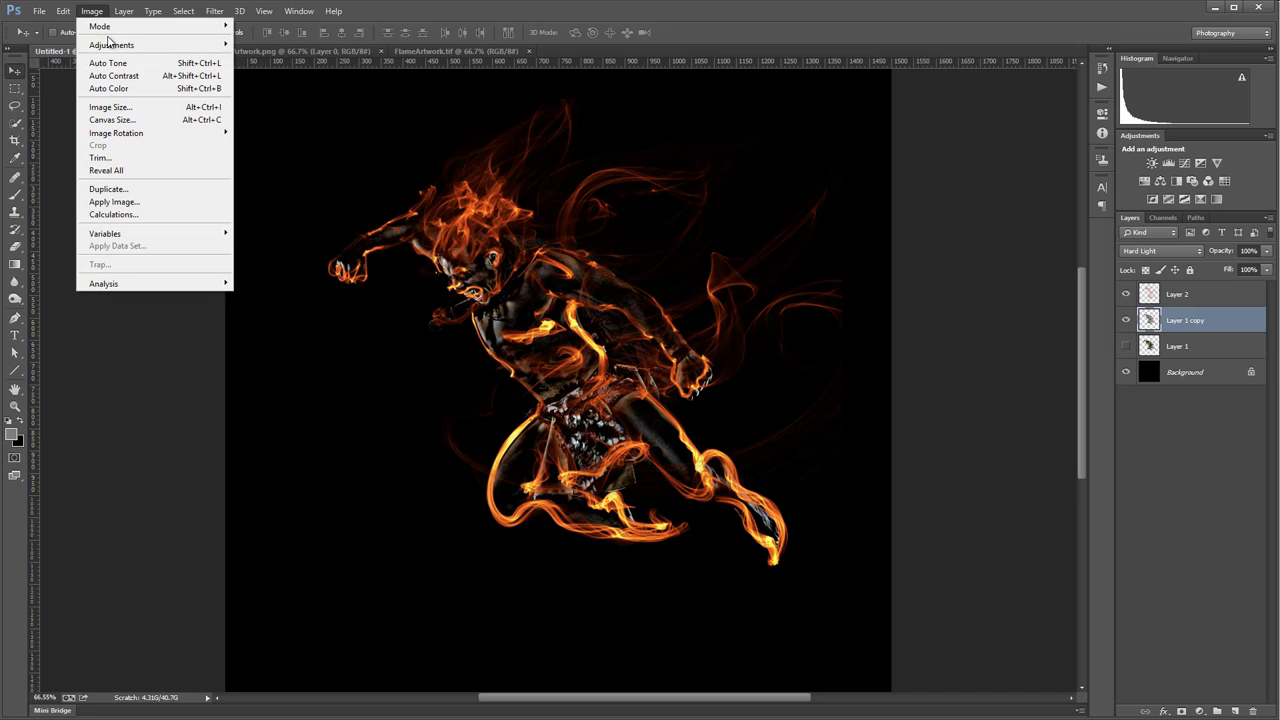
mouse_move(112, 45)
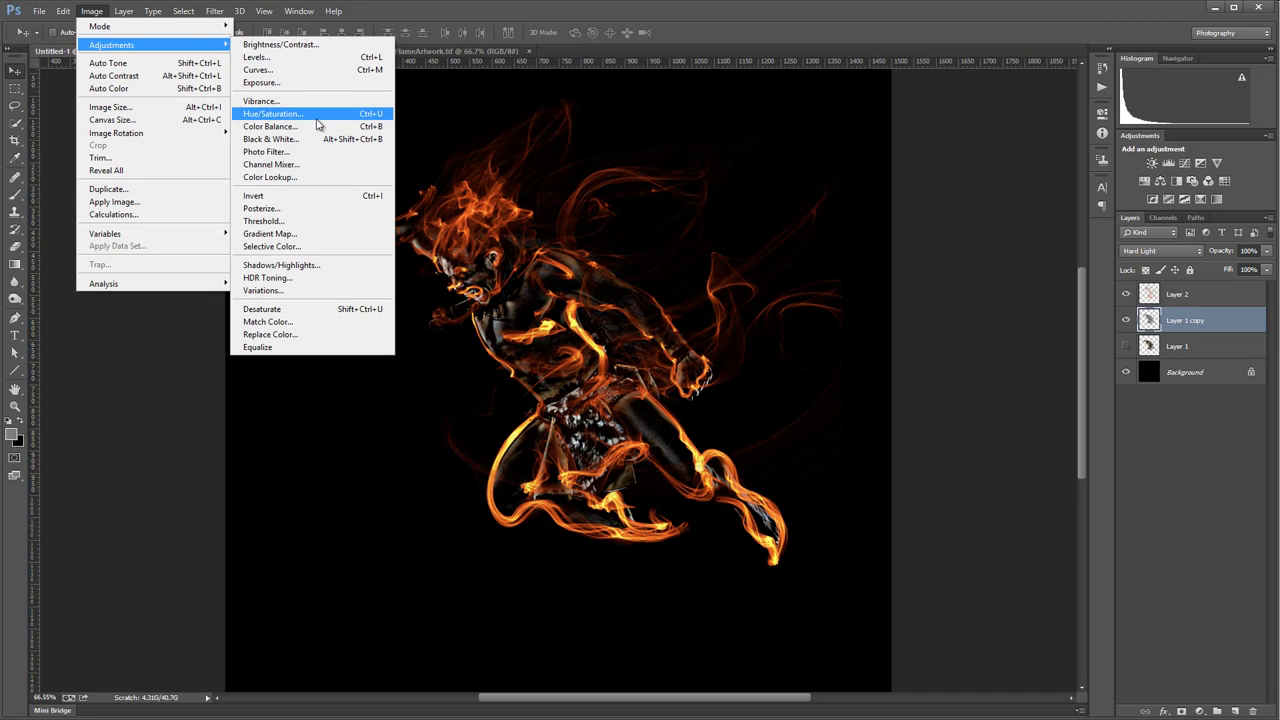
key("ctrl+u")
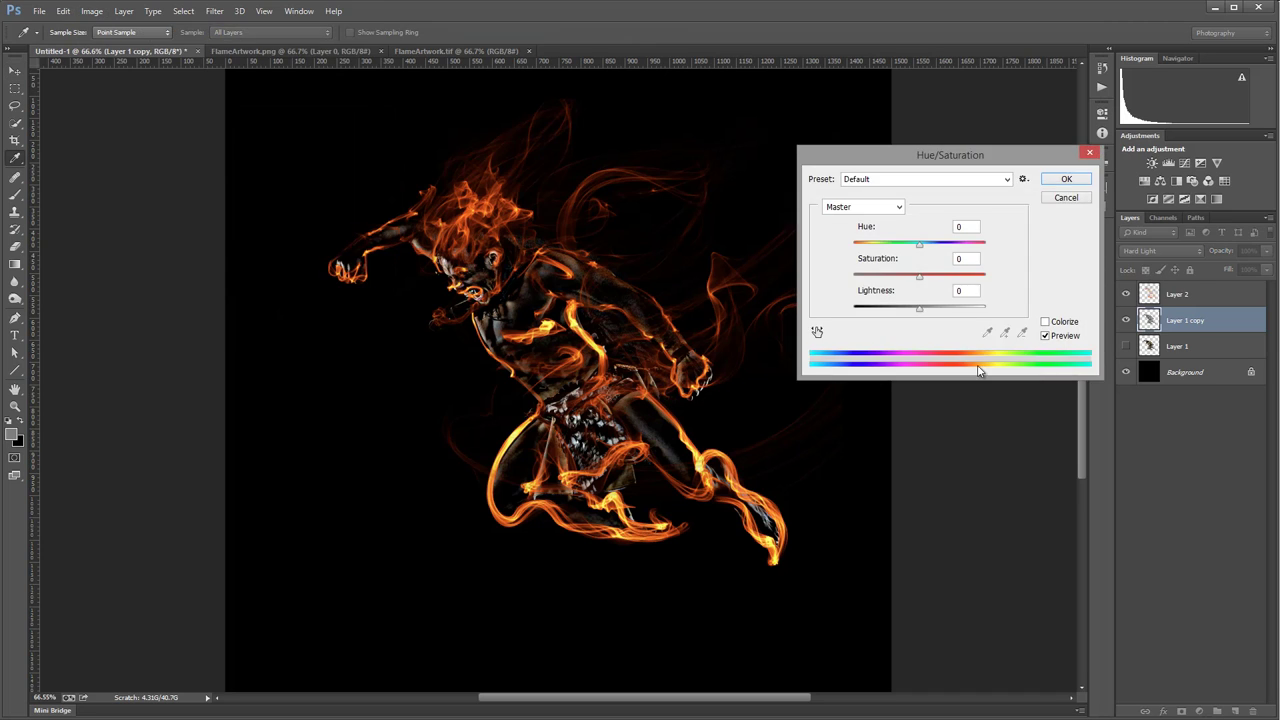
left_click(1045, 321)
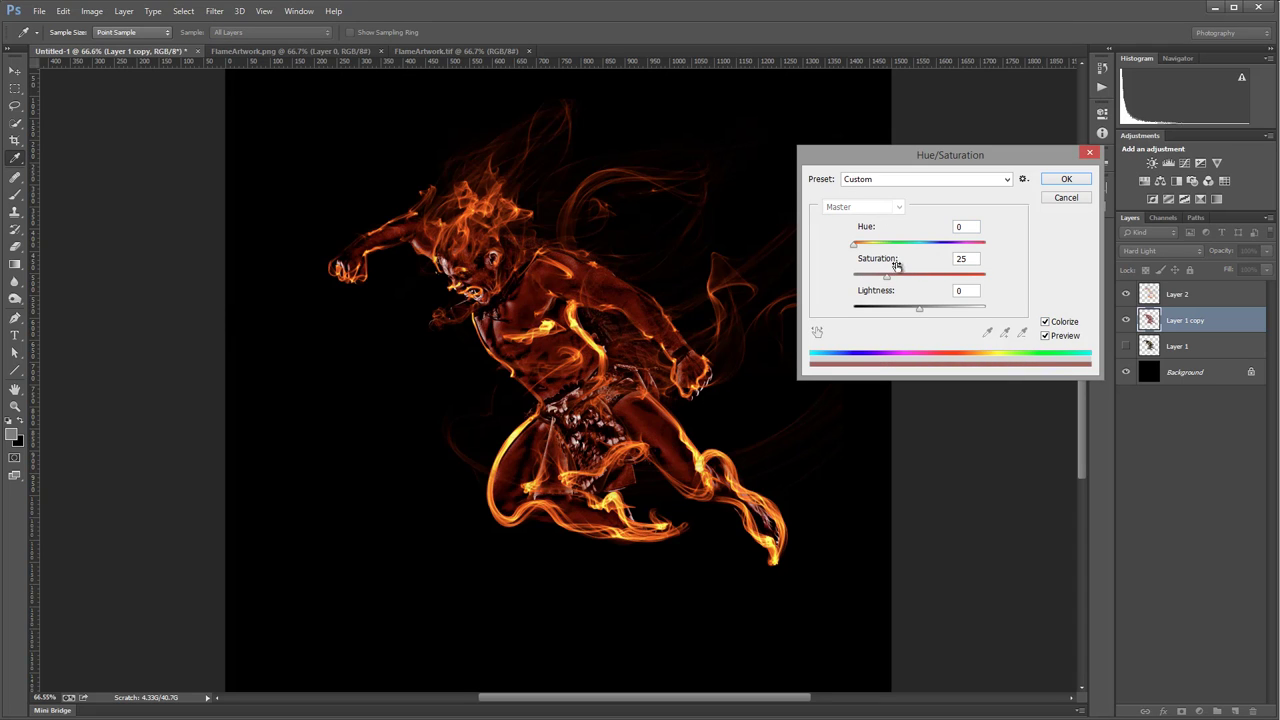
left_click_drag(918, 309, 890, 282)
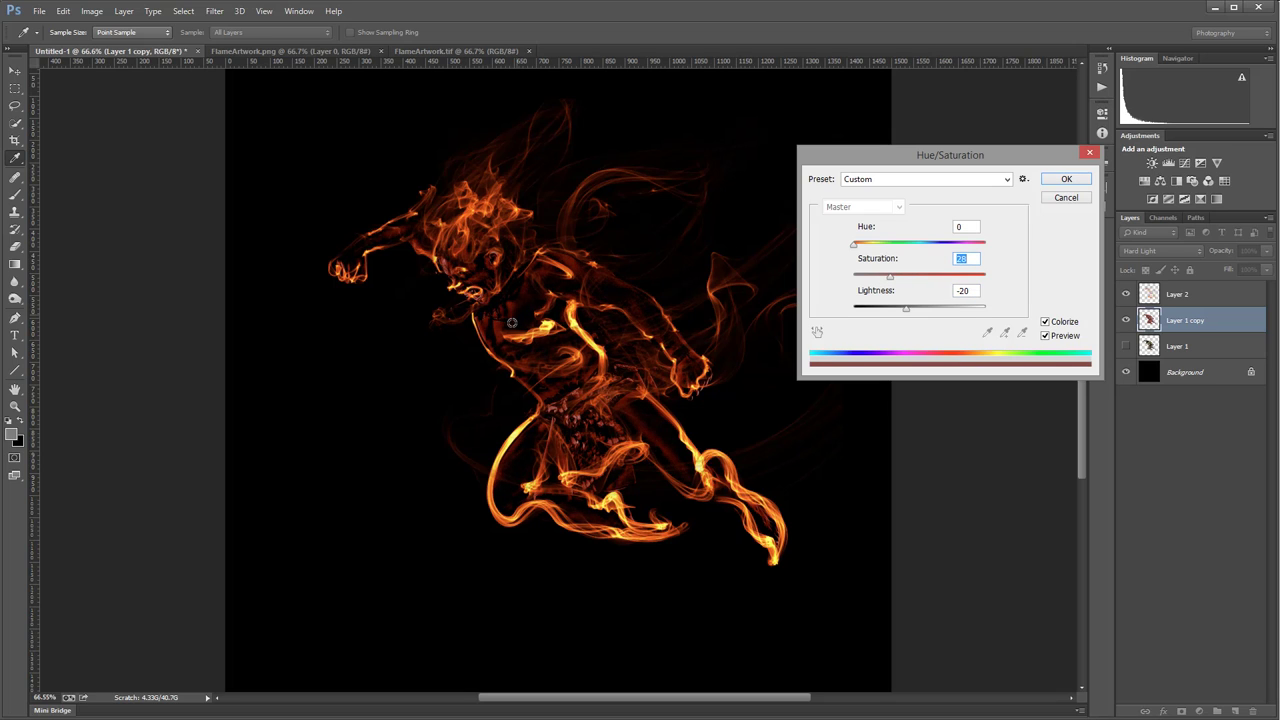
left_click(1078, 200)
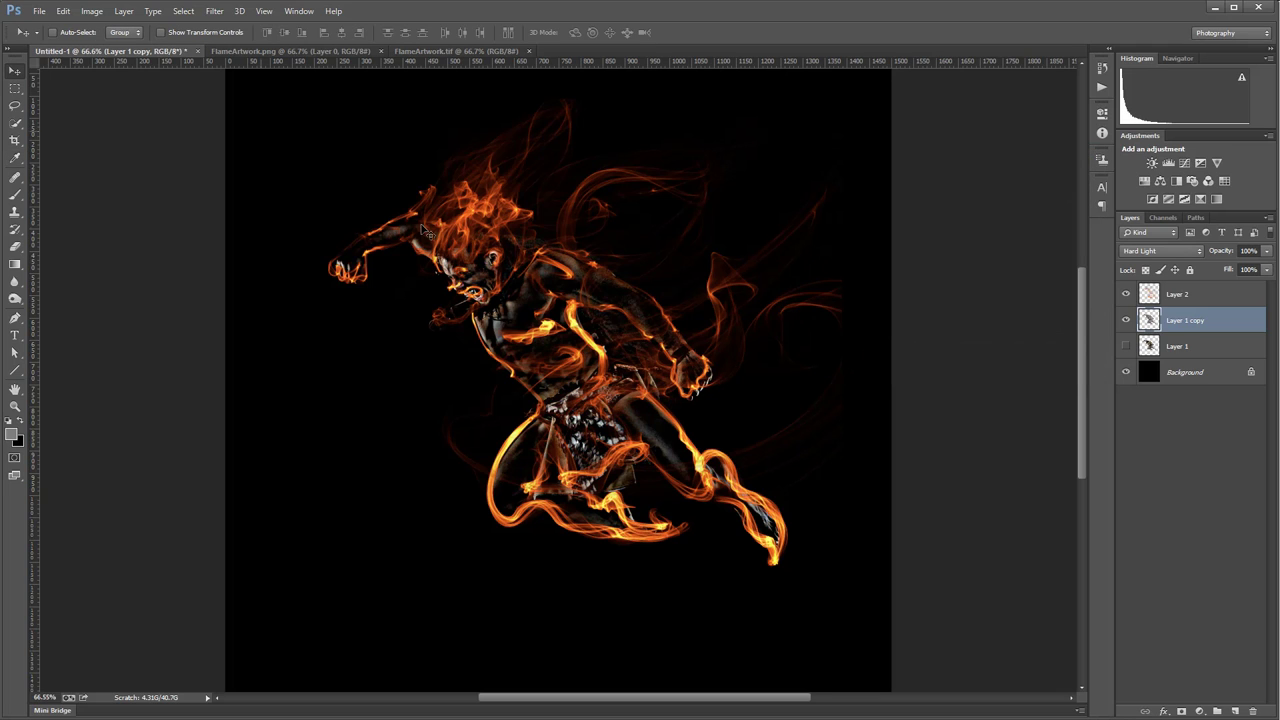
Convert Layer 1 copy to monochrome with a Black & White adjustment, slightly adjusting the Reds
left_click(91, 11)
mouse_move(143, 52)
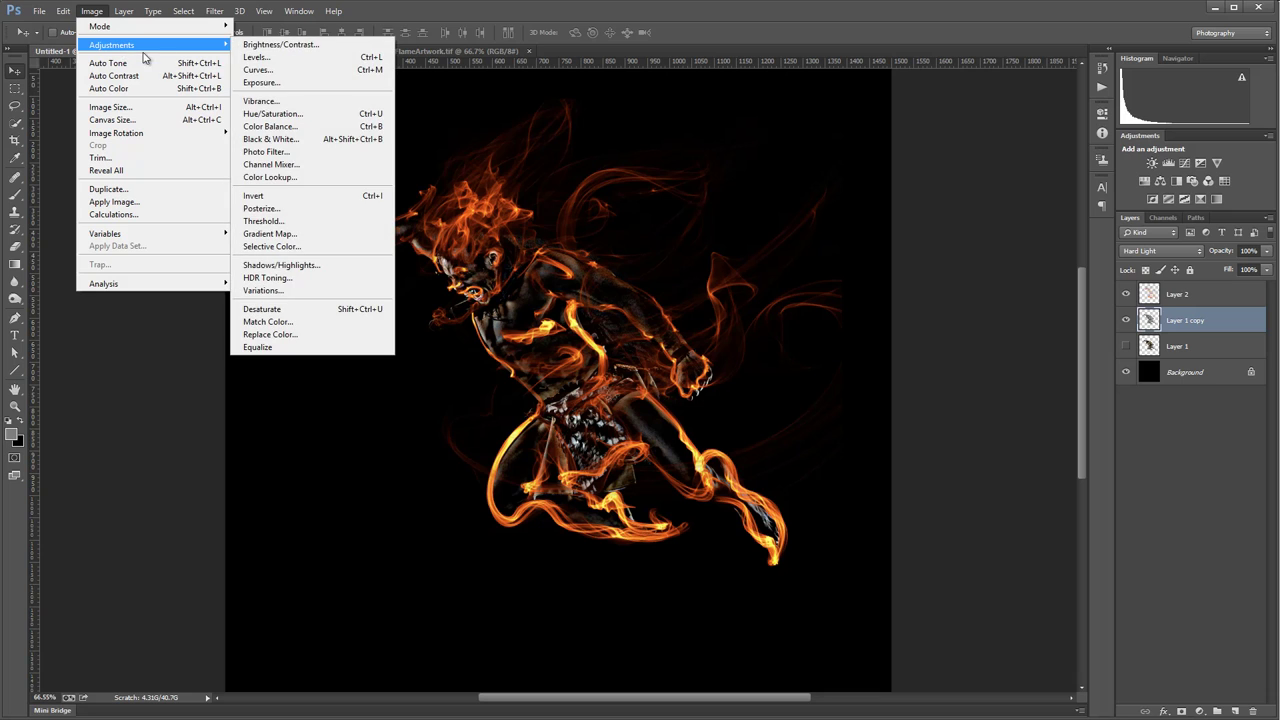
left_click(314, 139)
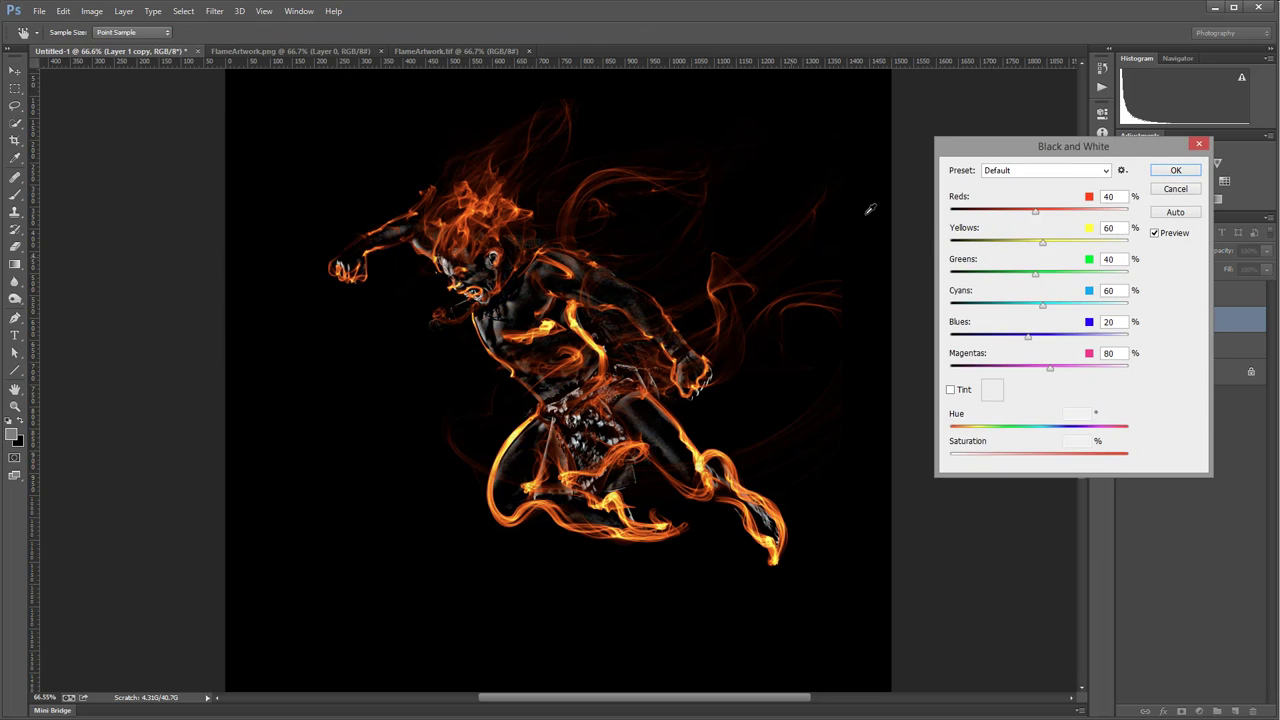
mouse_move(1035, 211)
left_mouse_down()
mouse_move(1131, 213)
mouse_move(1019, 210)
mouse_move(1057, 212)
mouse_move(1109, 246)
mouse_move(1045, 241)
mouse_move(1012, 209)
mouse_move(1034, 210)
left_mouse_up()
left_click(1174, 171)
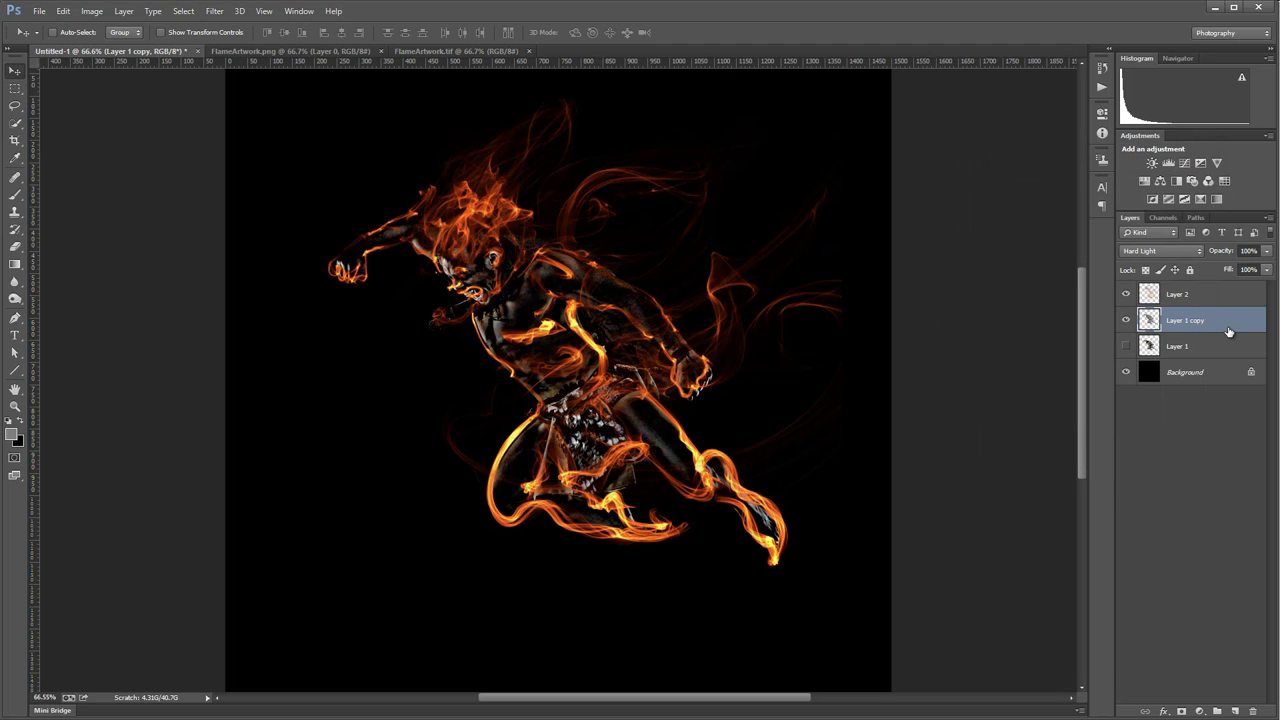
Duplicate Layer 1 copy, hide the source layer, and apply Black & White to the duplicate with Reds 103% and Yellows 150%
key("ctrl+j")
left_click(1125, 347)
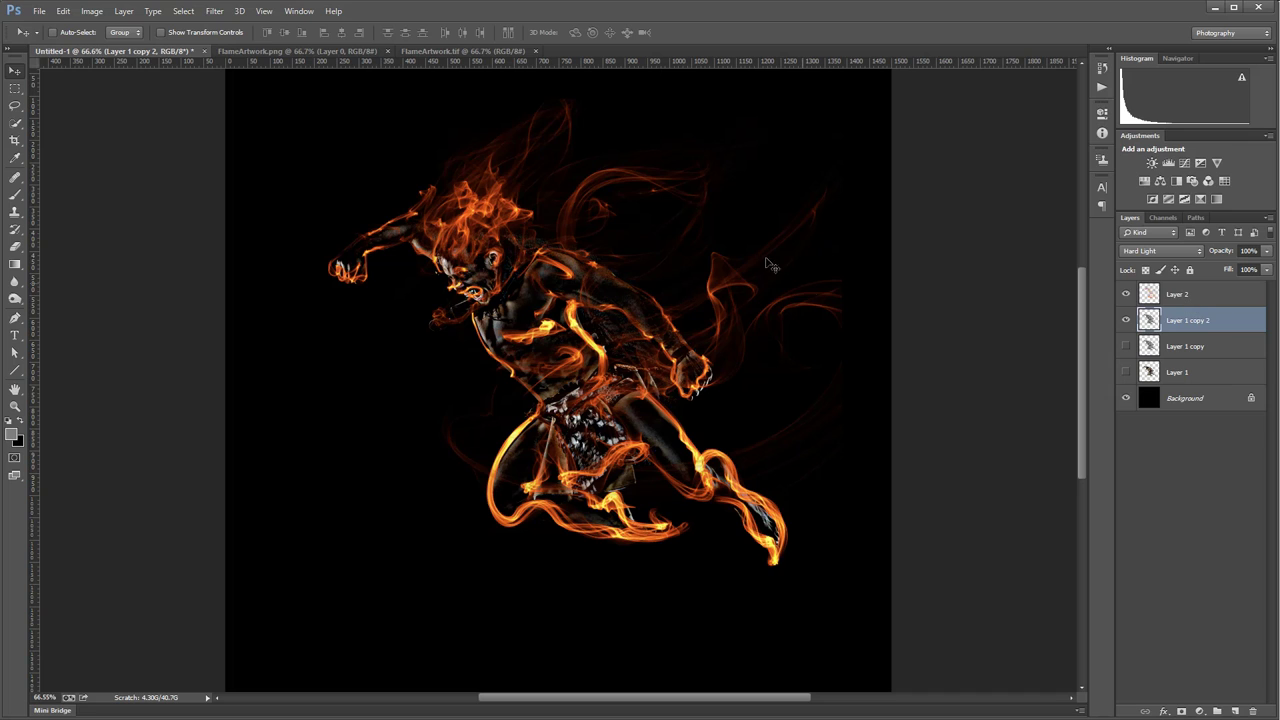
left_click(91, 11)
mouse_move(110, 47)
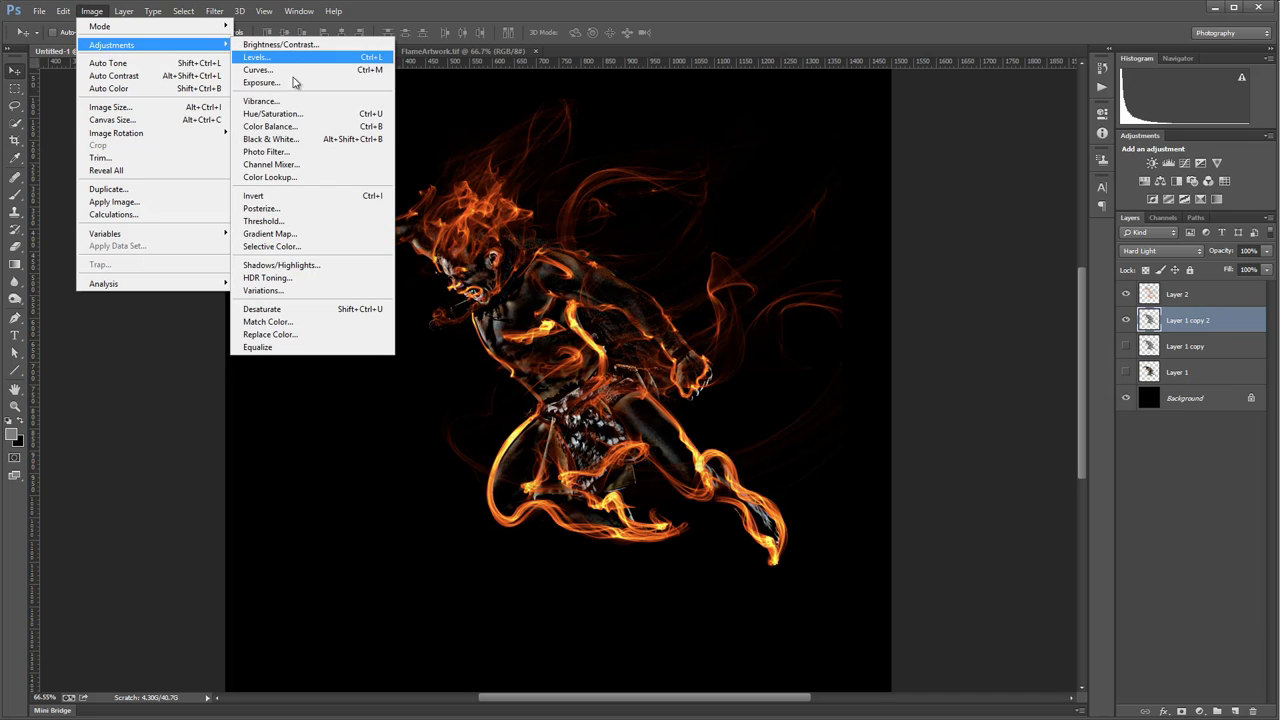
left_click(296, 138)
left_click_drag(1042, 215, 1066, 243)
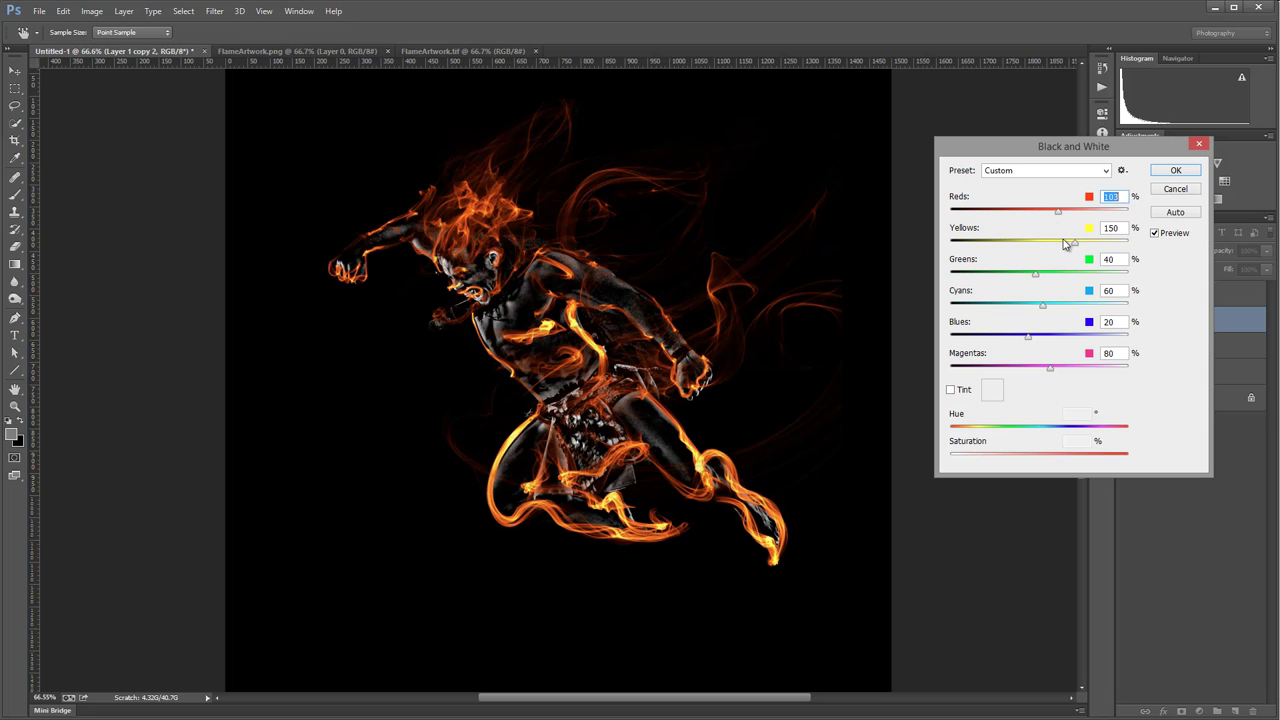
left_click(1176, 170)
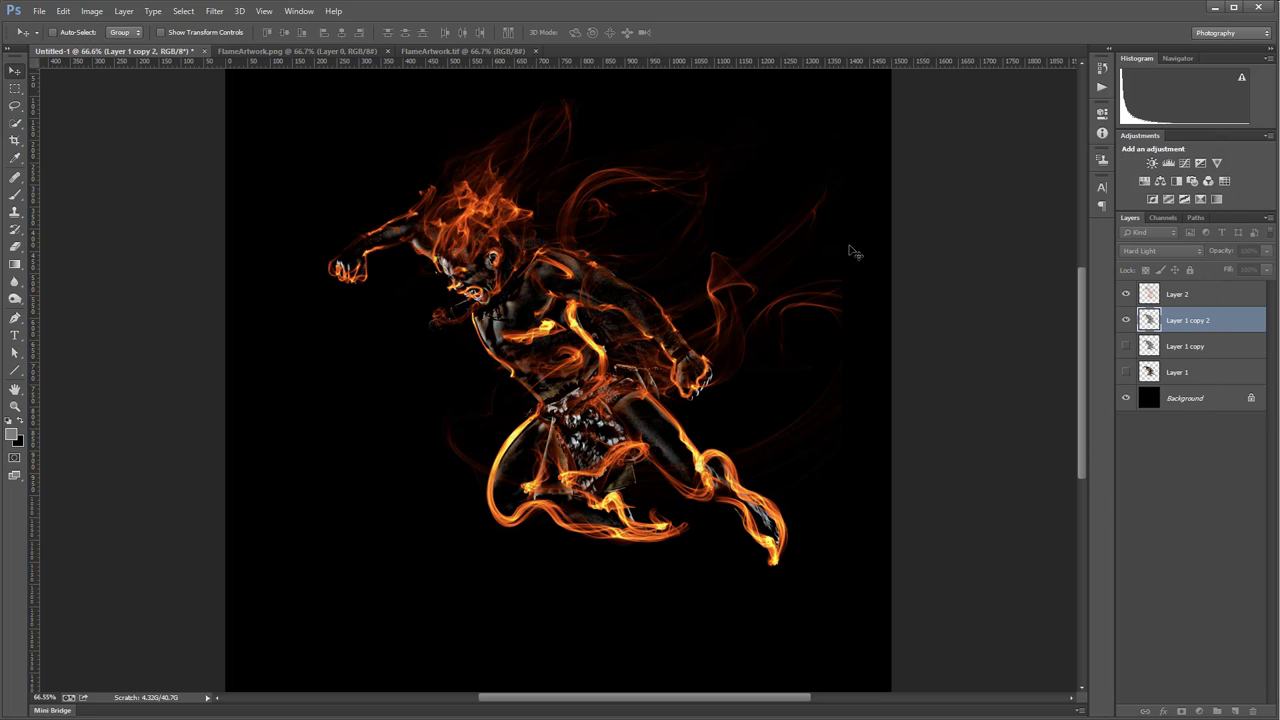
Colorize Layer 1 copy 2 with a Hue/Saturation adjustment at hue 0, saturation 25 and lightness -16
left_click(90, 13)
mouse_move(112, 45)
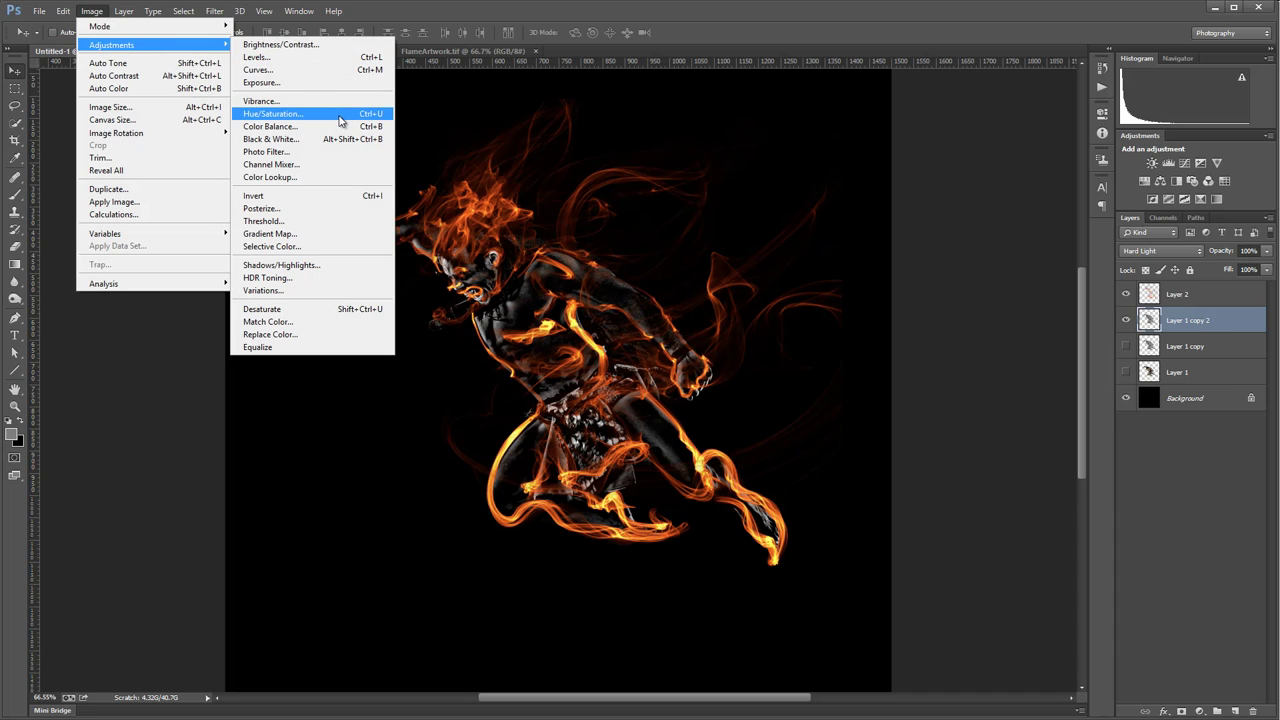
left_click(340, 121)
left_click(1050, 322)
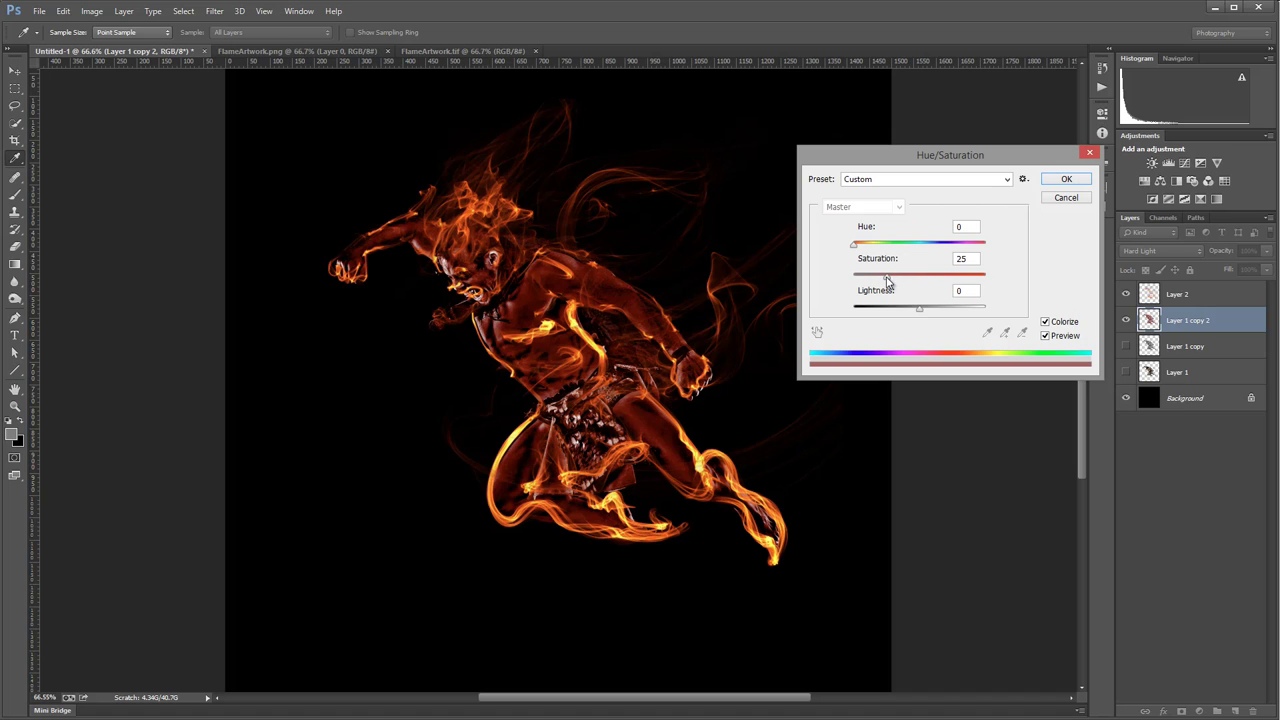
mouse_move(922, 316)
left_mouse_down()
mouse_move(891, 312)
mouse_move(908, 314)
left_mouse_up()
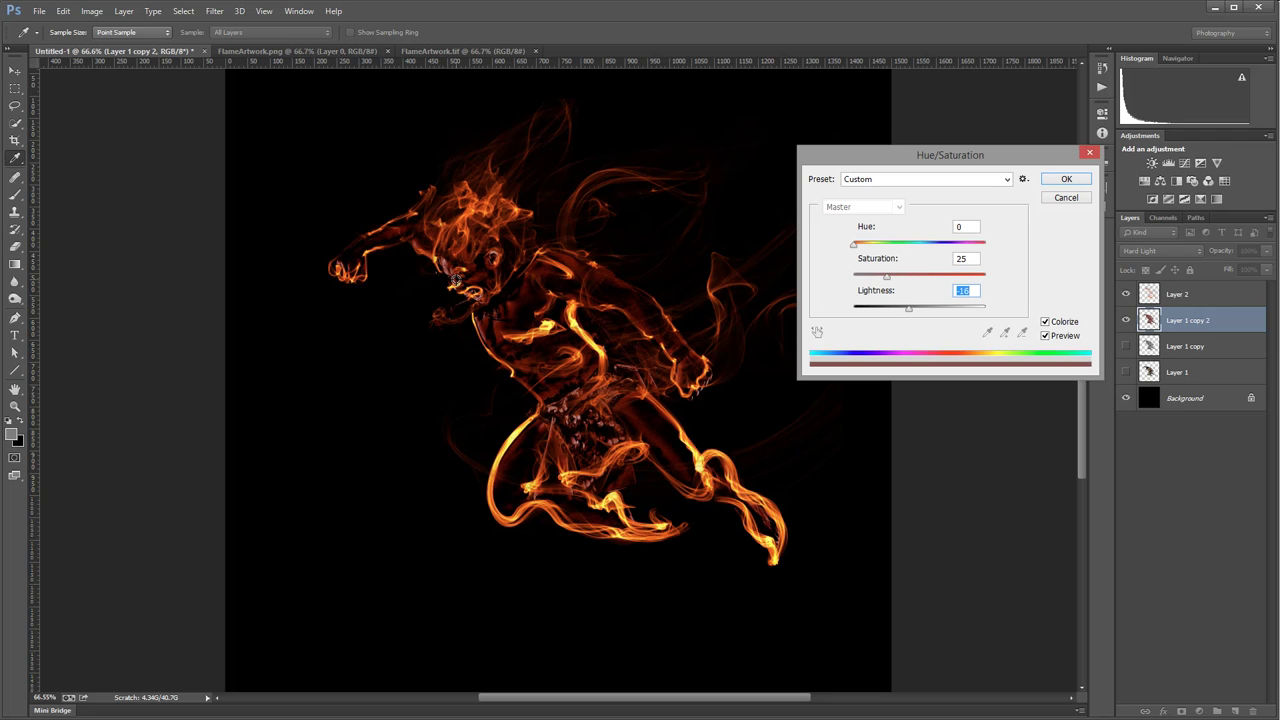
left_click_drag(927, 281, 887, 283)
left_click(1084, 180)
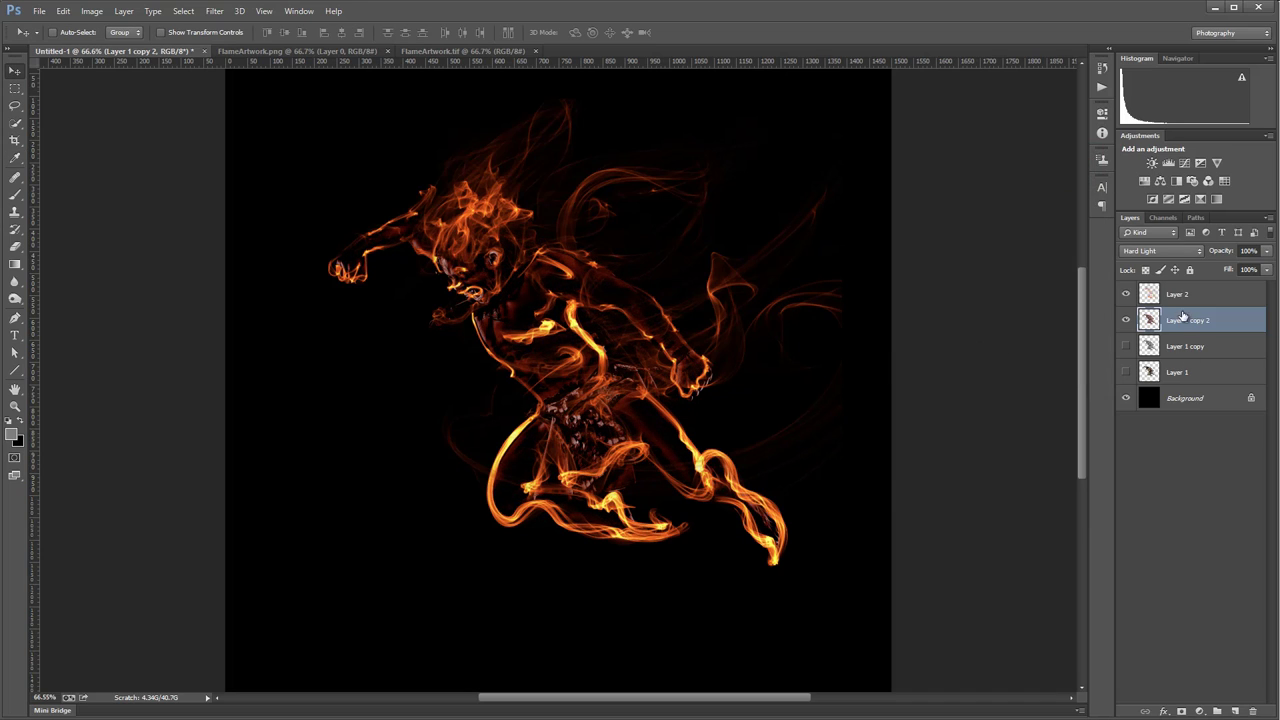
Add a layer mask to Layer 1 copy 2 and paint black over the man's loincloth with a 175 px brush at 10% opacity
left_click(1182, 711)
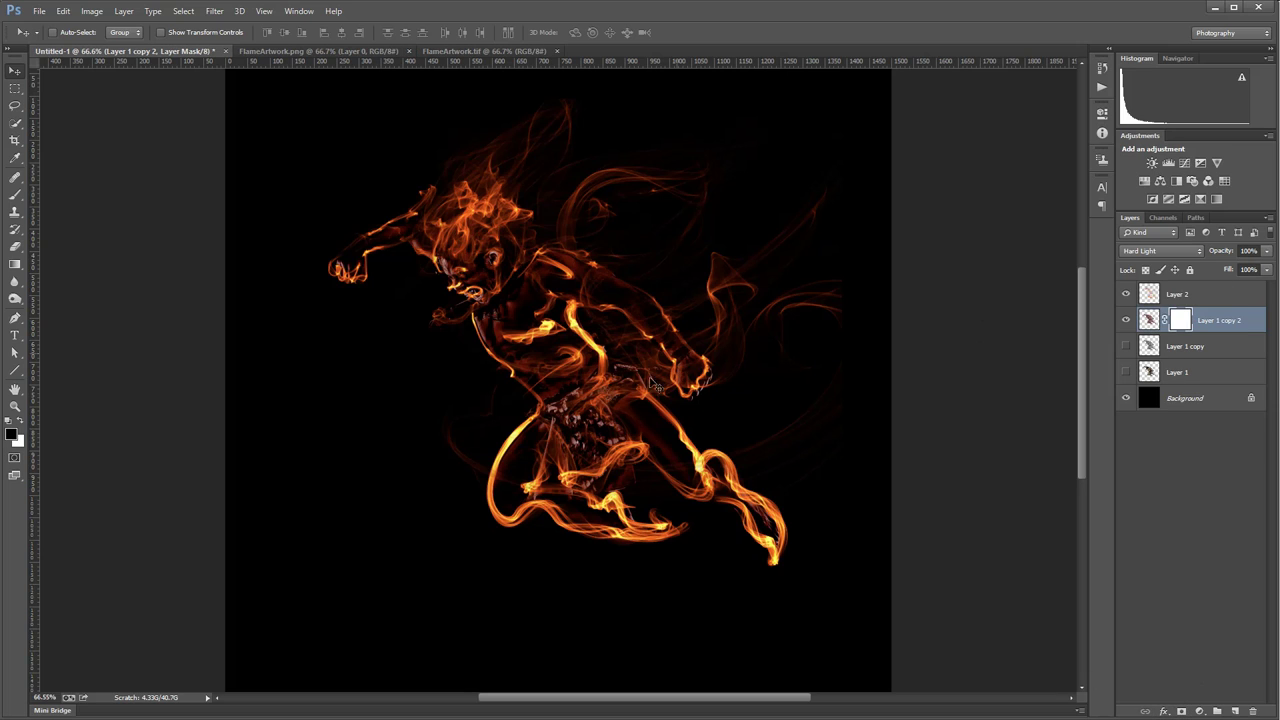
left_click(15, 195)
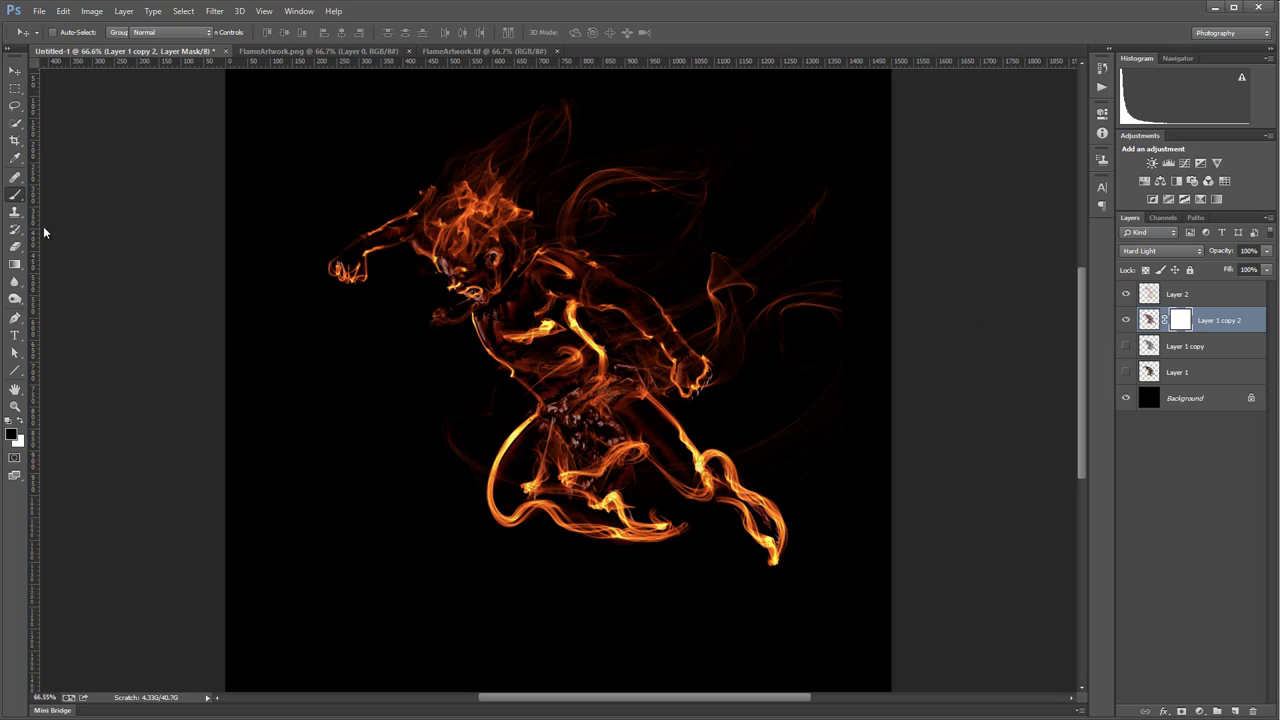
mouse_move(652, 455)
left_mouse_down()
mouse_move(616, 416)
mouse_move(577, 414)
mouse_move(608, 428)
left_mouse_up()
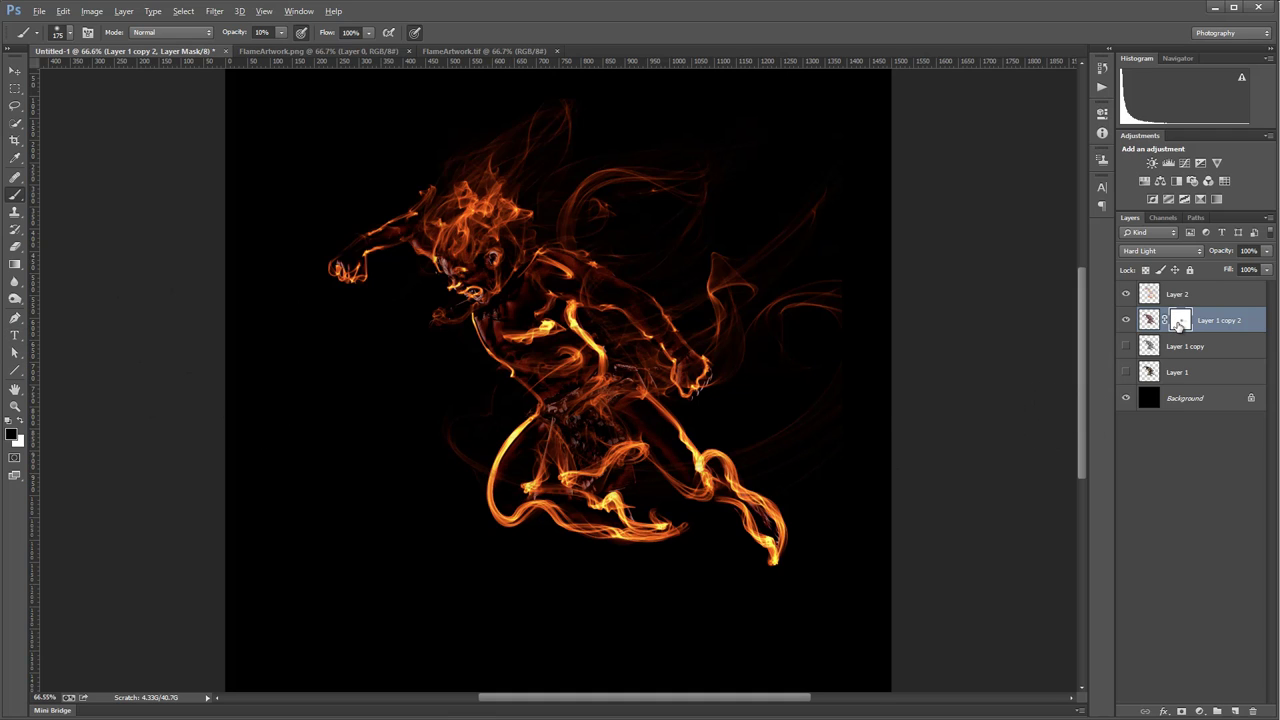
left_click(1180, 322, "alt")
left_click(1180, 322, "alt")
mouse_move(606, 375)
left_mouse_down()
mouse_move(615, 441)
mouse_move(543, 471)
mouse_move(570, 493)
mouse_move(684, 461)
mouse_move(615, 433)
mouse_move(556, 429)
mouse_move(591, 408)
mouse_move(590, 369)
left_mouse_up()
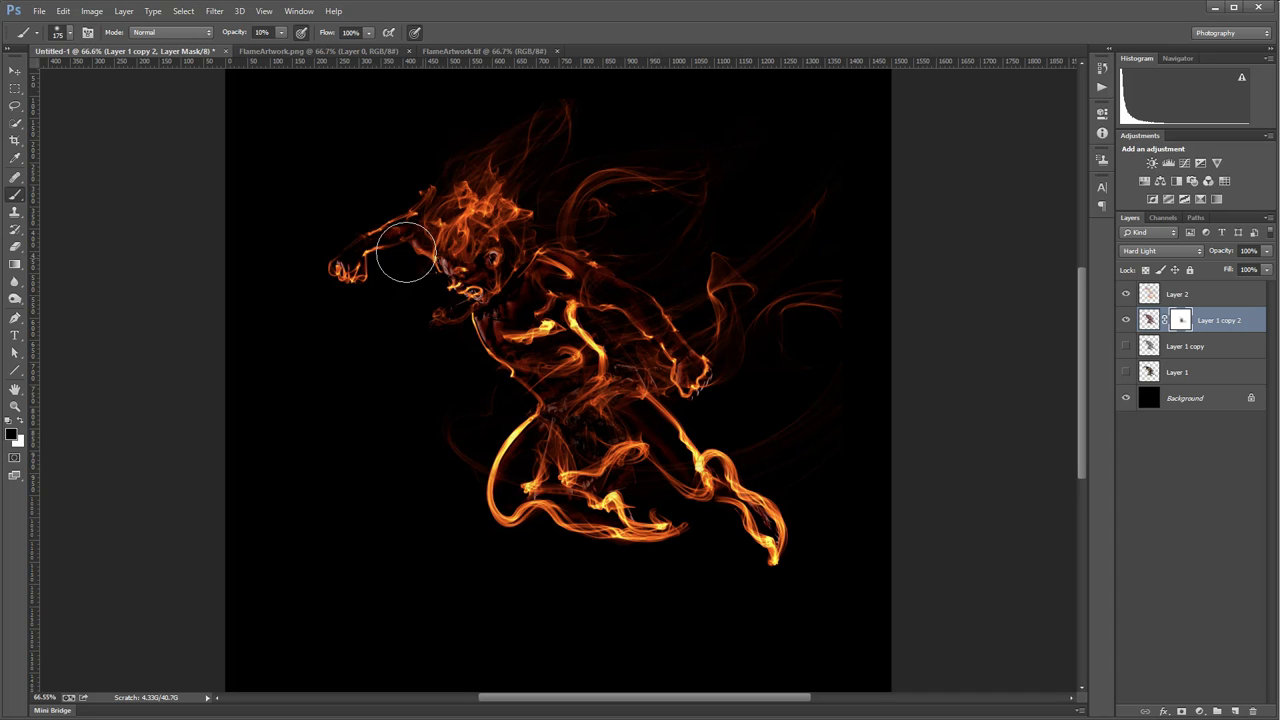
scroll(471, 265, "up", 1)
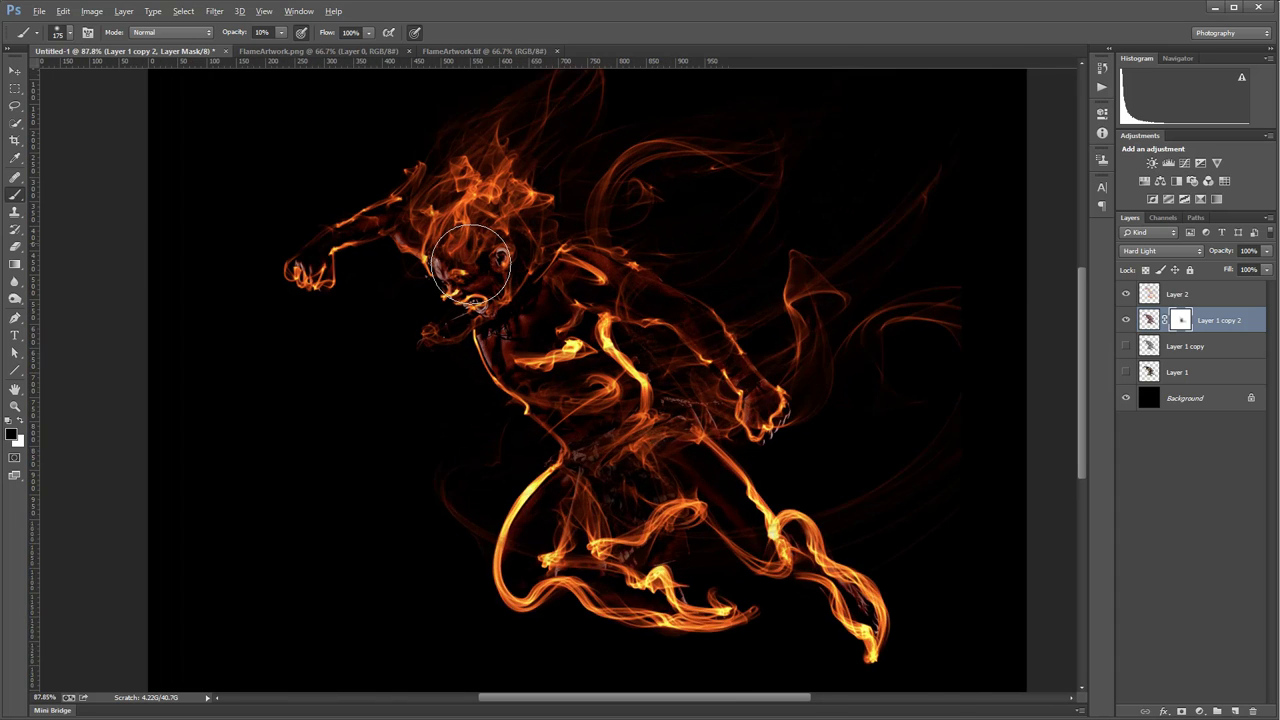
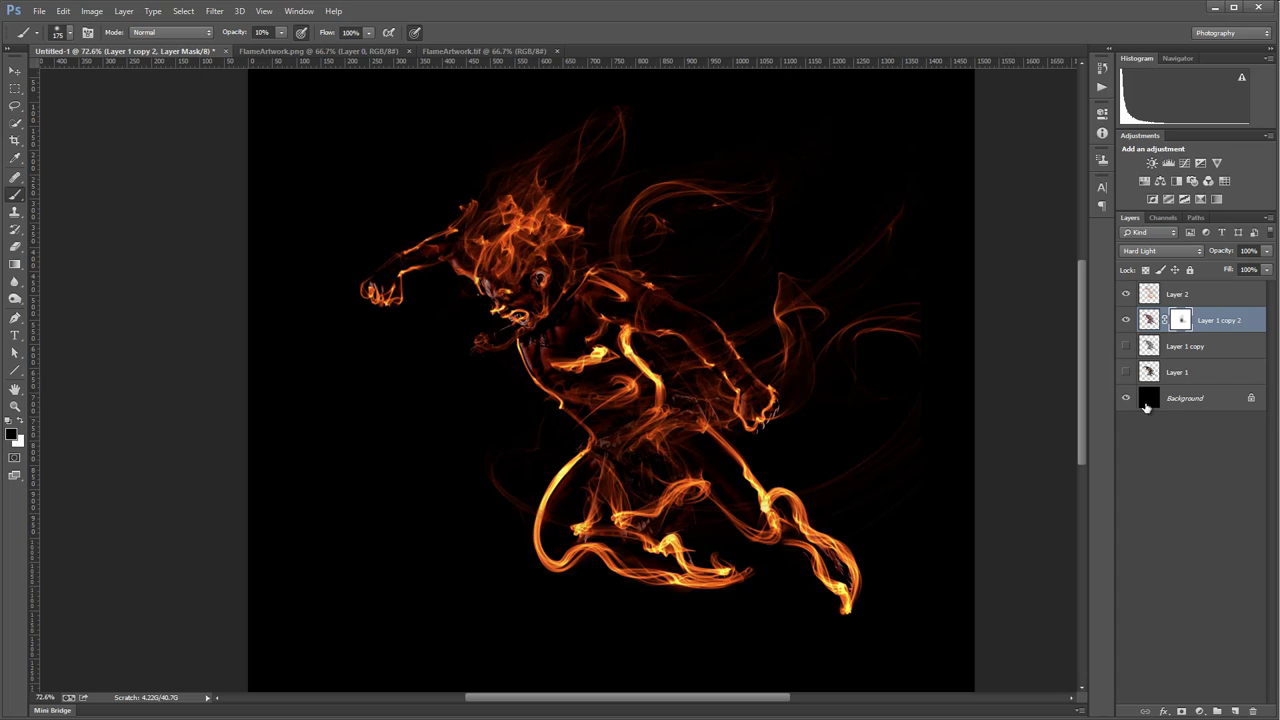
Show Layer 1 copy, try lowering its fill to 19%, and restore the fill to 100%
left_click(1127, 345)
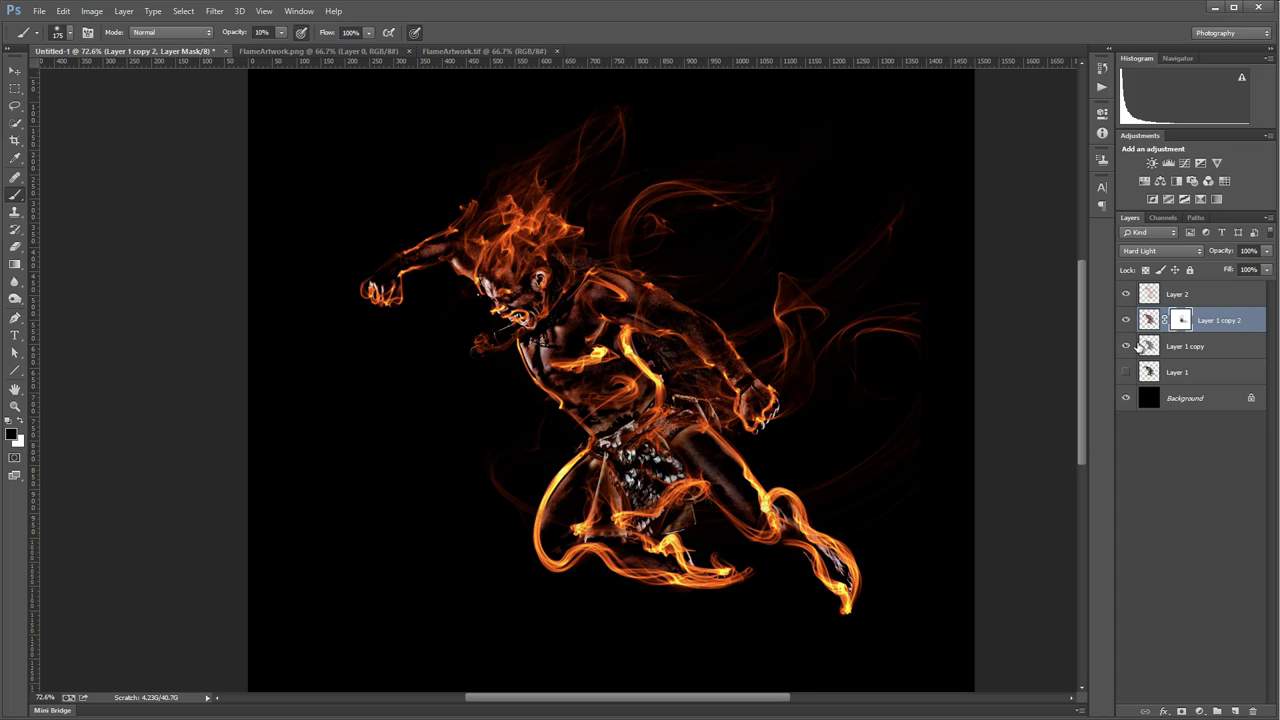
left_click(1177, 347)
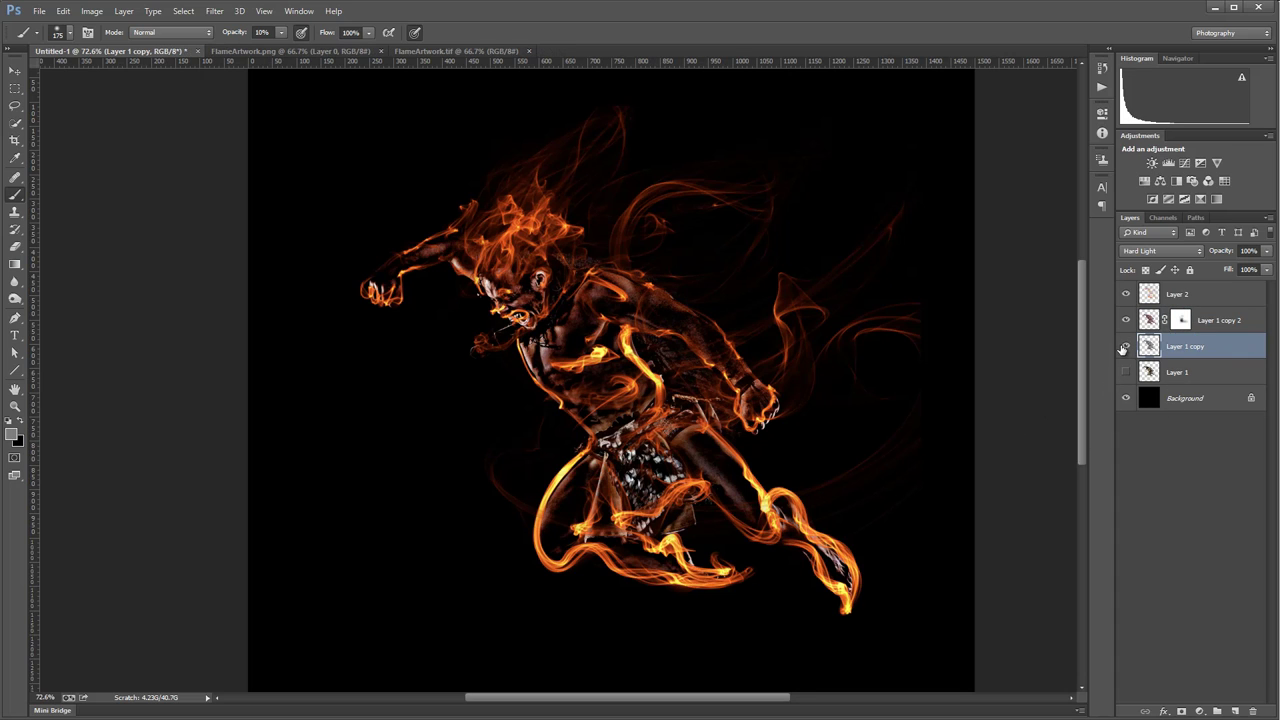
left_click(1267, 270)
left_click_drag(1267, 288, 1212, 288)
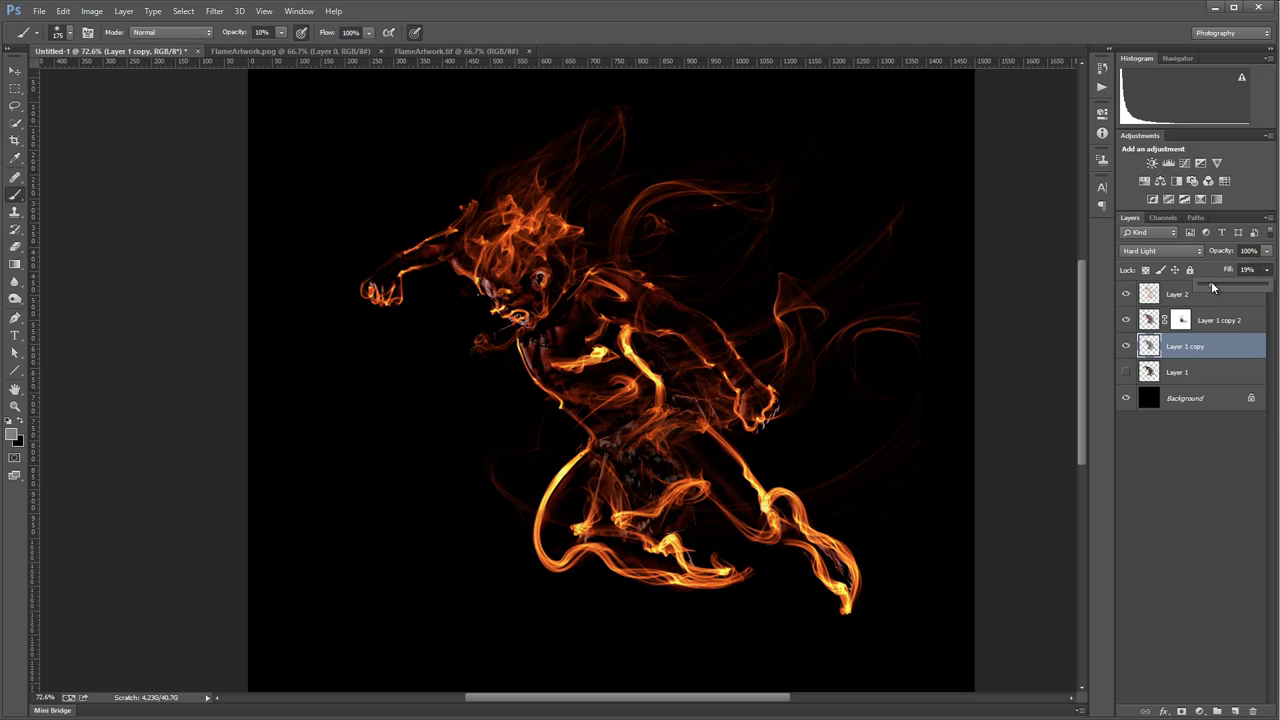
left_click_drag(1211, 287, 1269, 284)
Move Layer 1 copy above Layer 1 copy 2 in the layer stack and hide it
left_click_drag(1214, 348, 1230, 308)
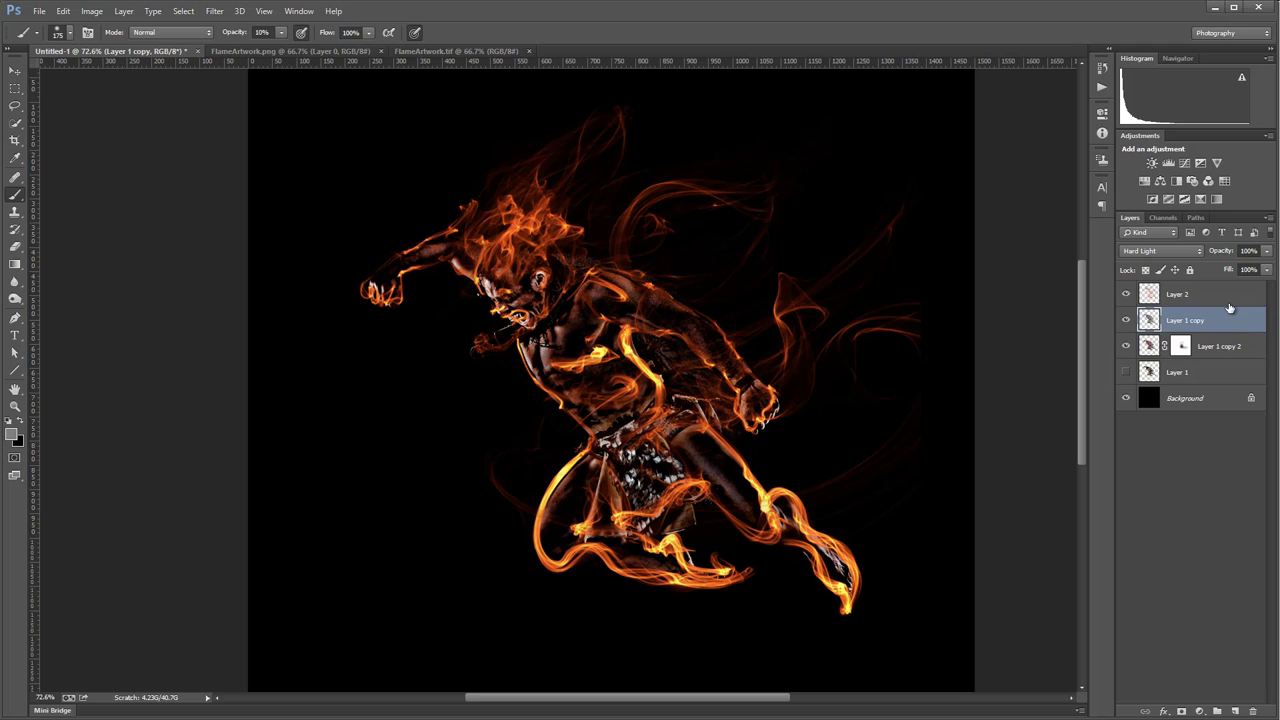
left_click(1126, 320)
left_click(1126, 320)
left_click(1126, 320)
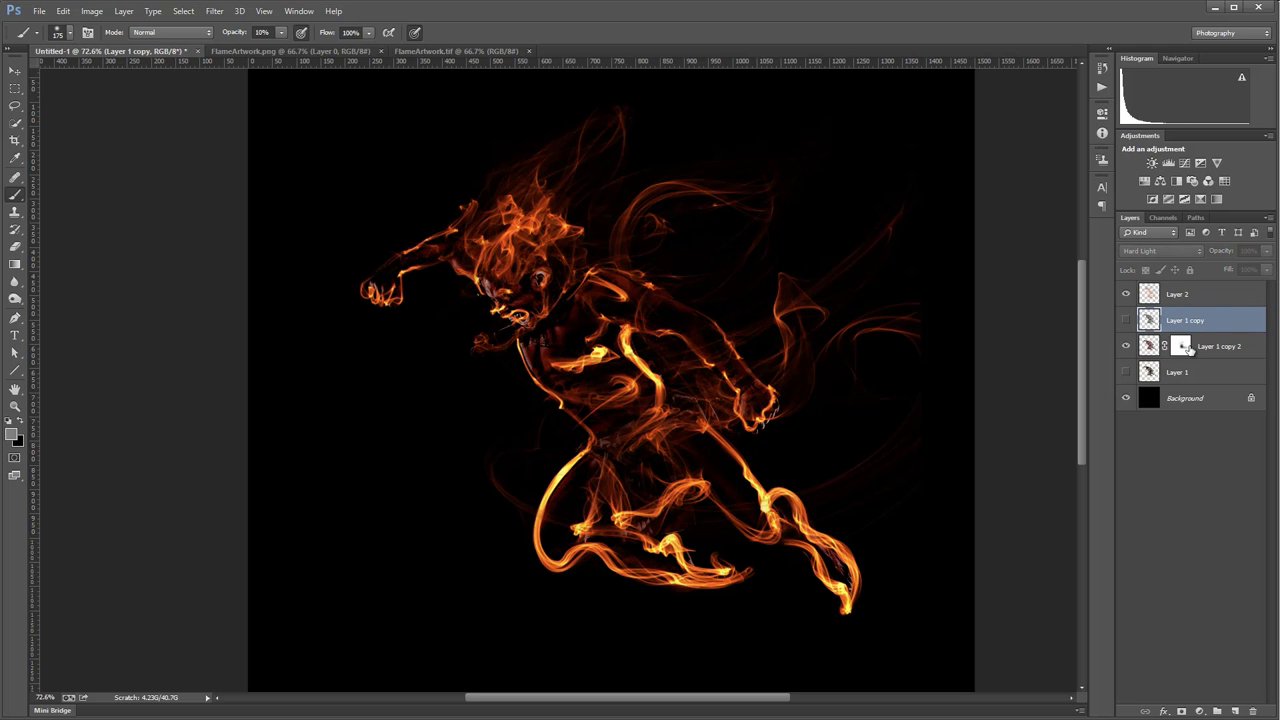
Select Layer 1 copy 2 and compare the flame figure with and without its body detail
left_click(1233, 350)
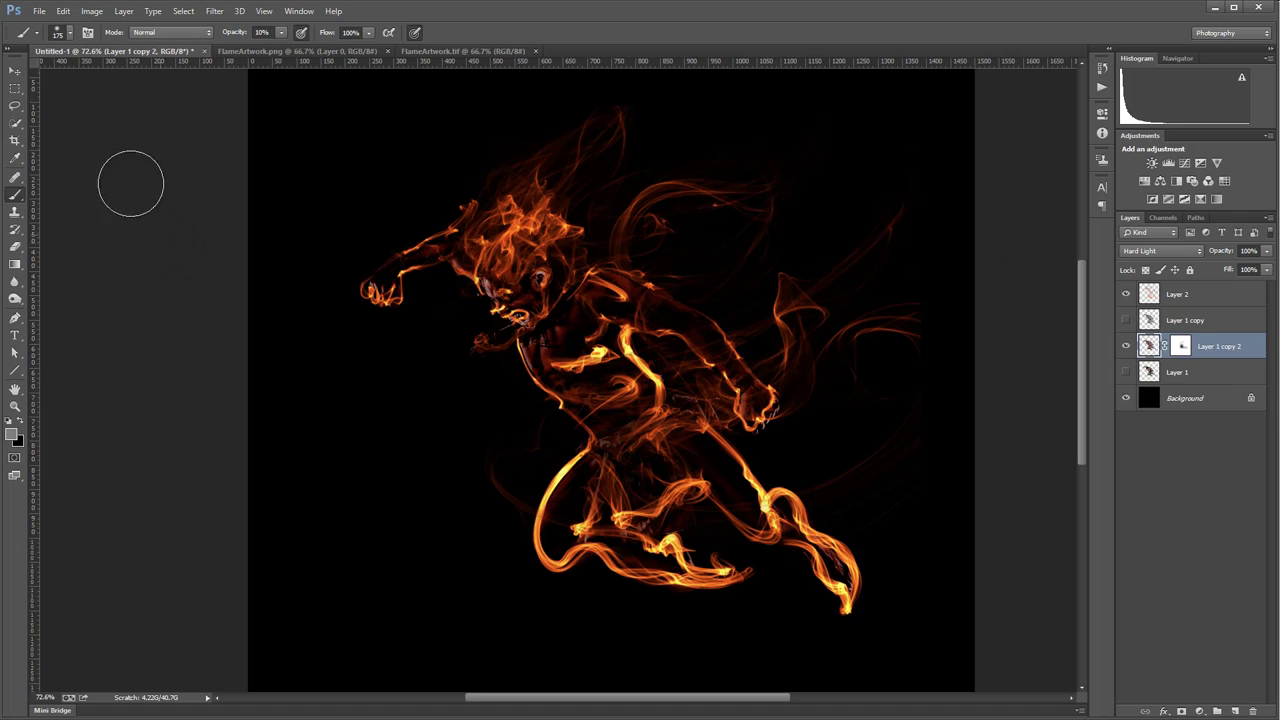
left_click(16, 71)
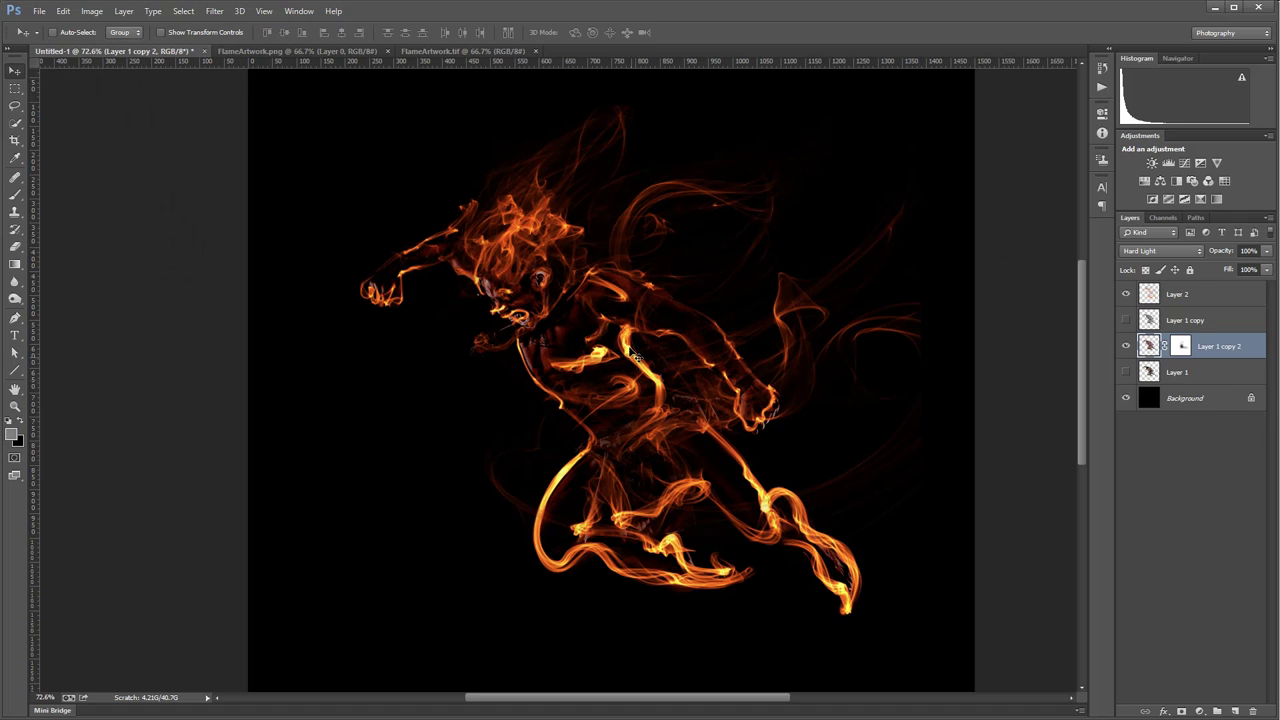
scroll(633, 356, "down", 2)
scroll(633, 356, "up", 1)
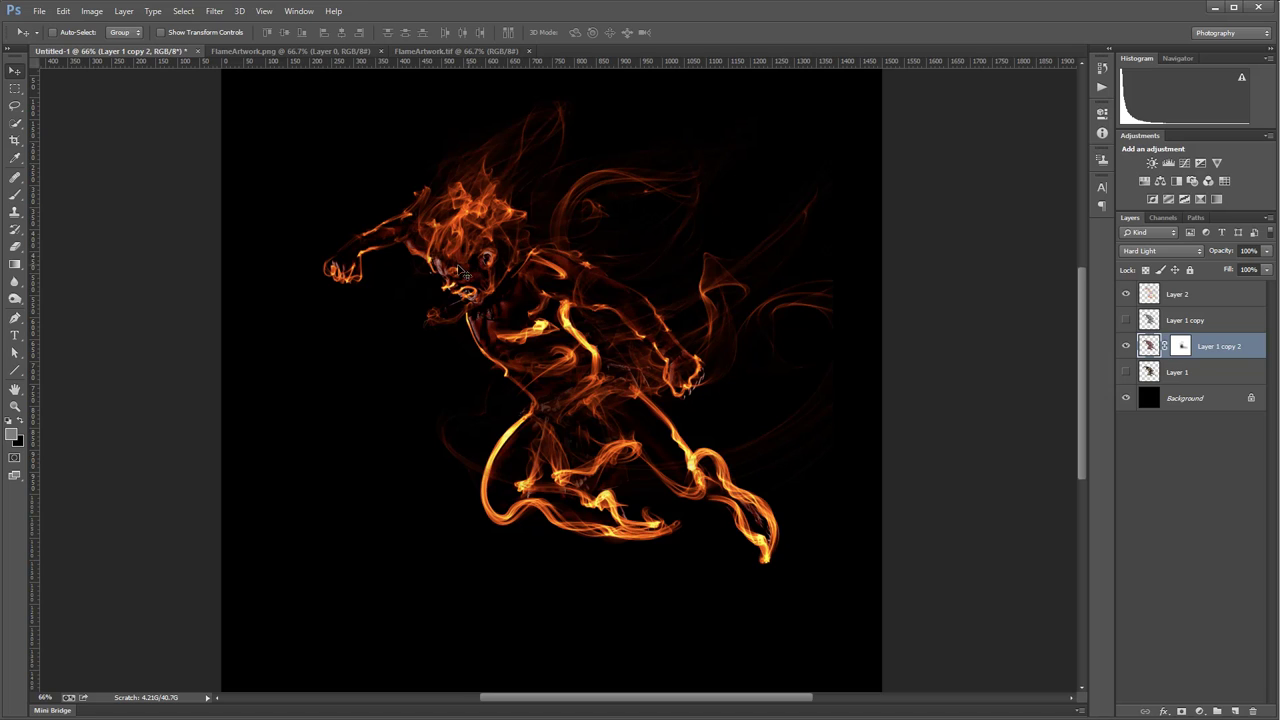
left_click(1126, 346)
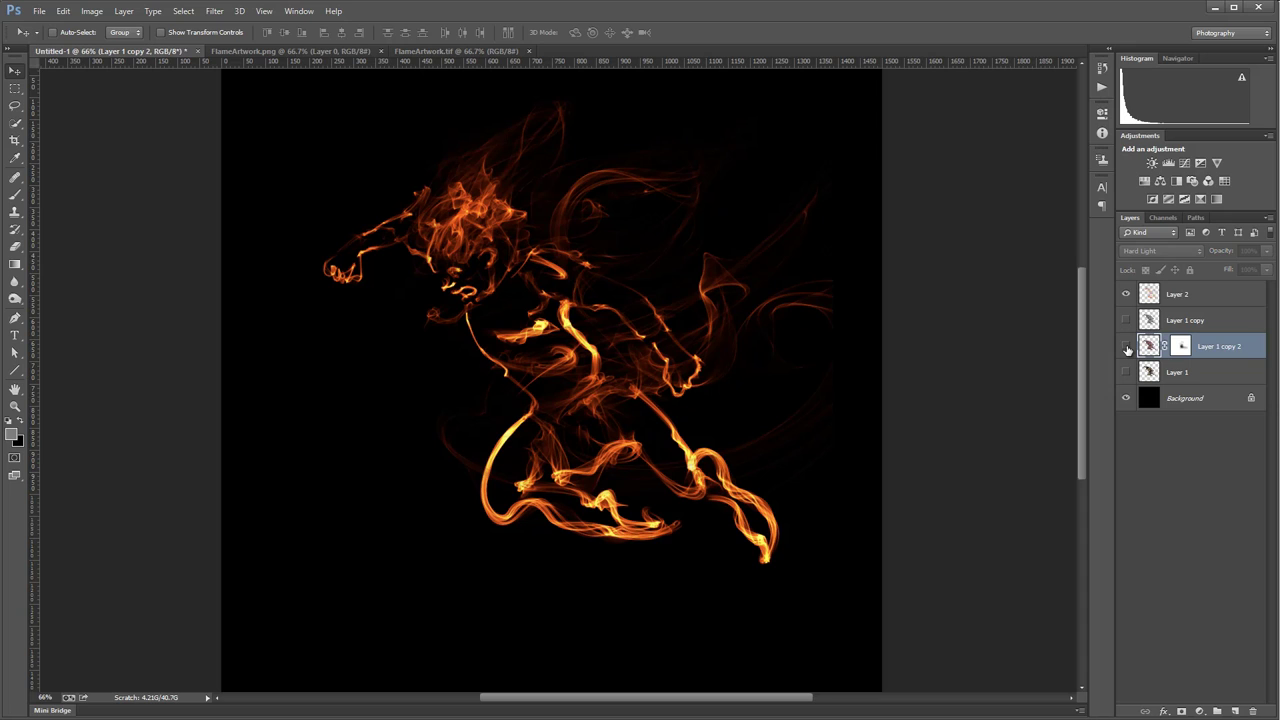
left_click(1126, 346)
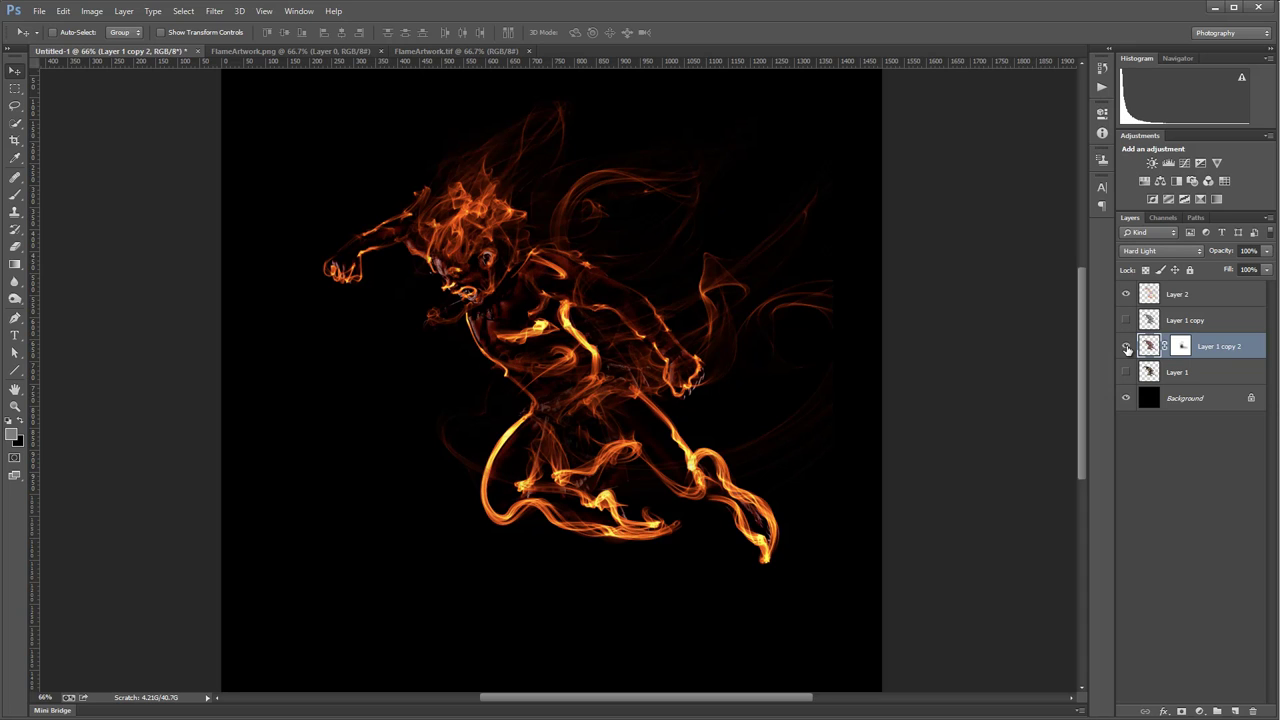
Hide Layer 2, duplicate the background of FlameArtwork.tif, and copy the duplicate into Untitled-1 above Layer 1 copy 2
left_click(1126, 294)
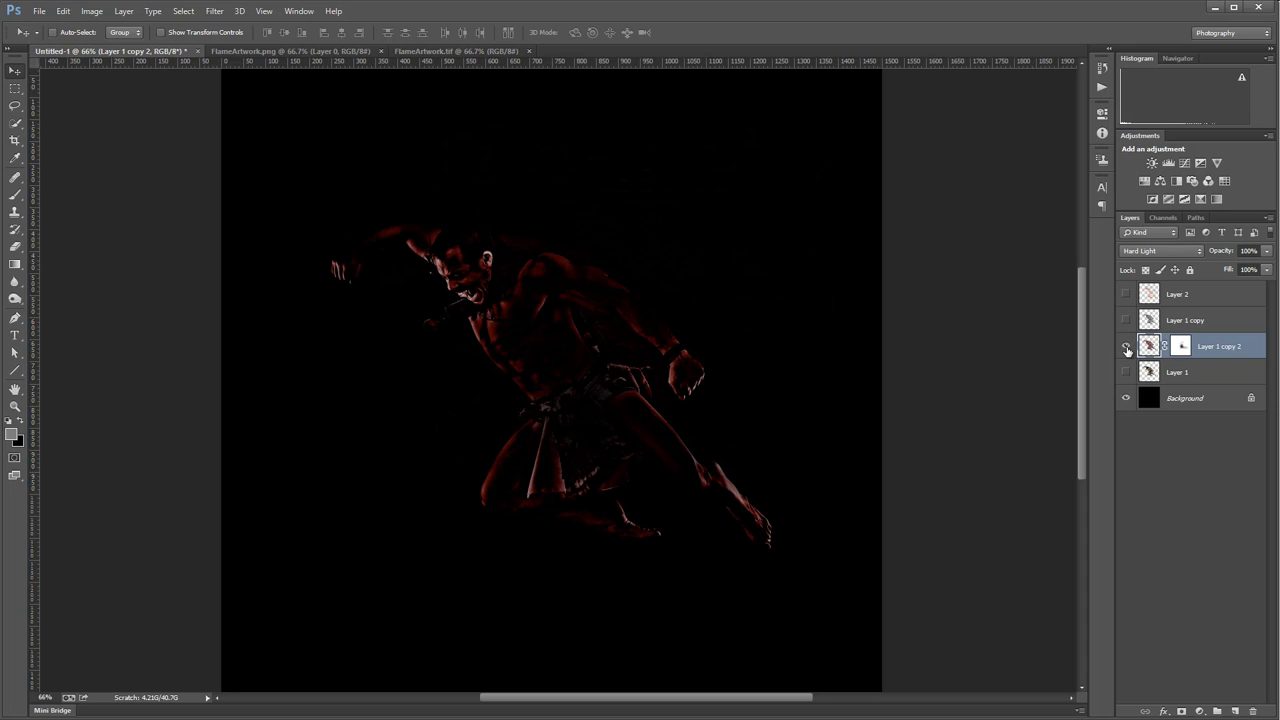
left_click(440, 51)
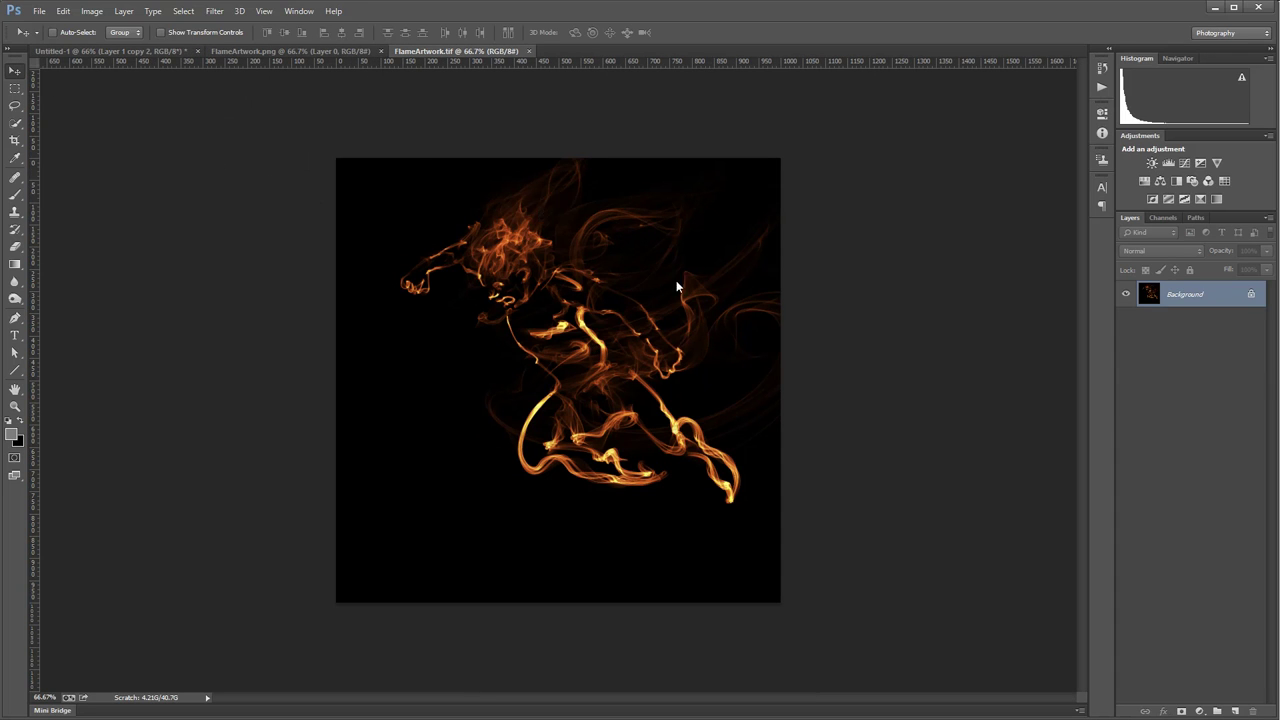
left_click(676, 282)
key("Return")
key("ctrl+j")
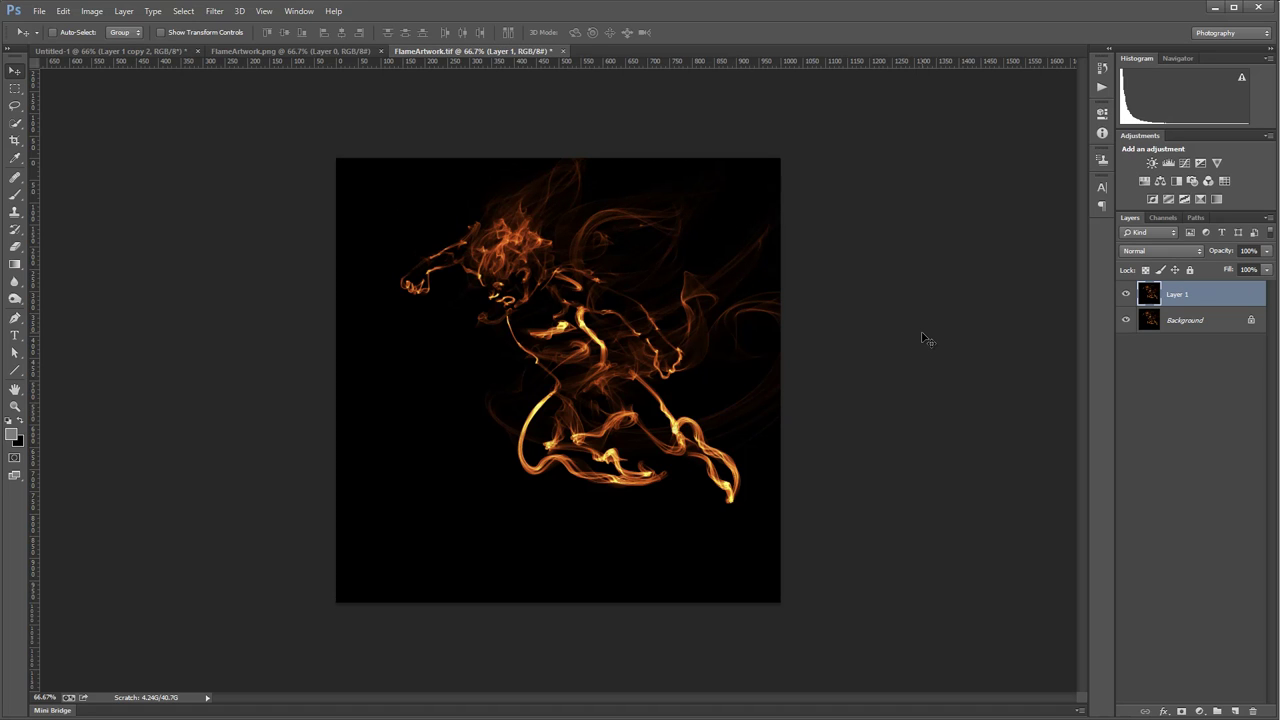
left_click_drag(617, 167, 477, 302)
left_click_drag(448, 258, 600, 333)
Try the Soft Light blend mode on Layer 3, and set it to Screen instead
left_click(1188, 251)
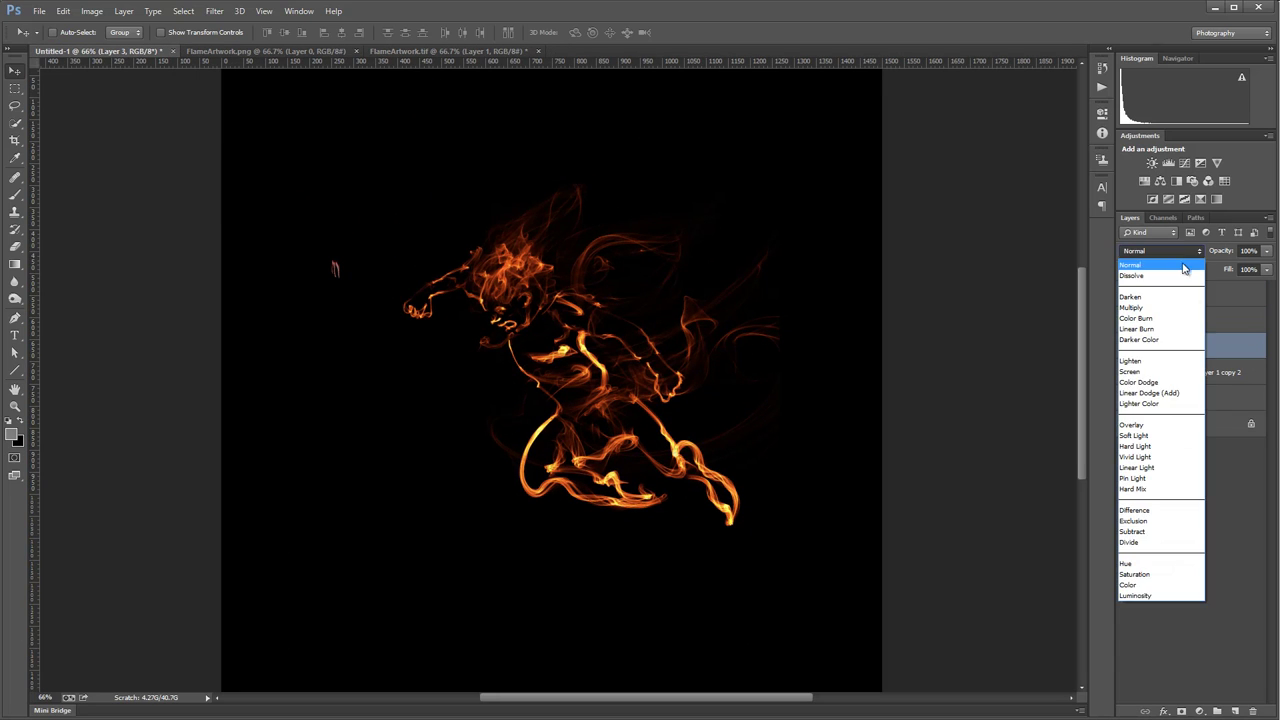
left_click(1160, 436)
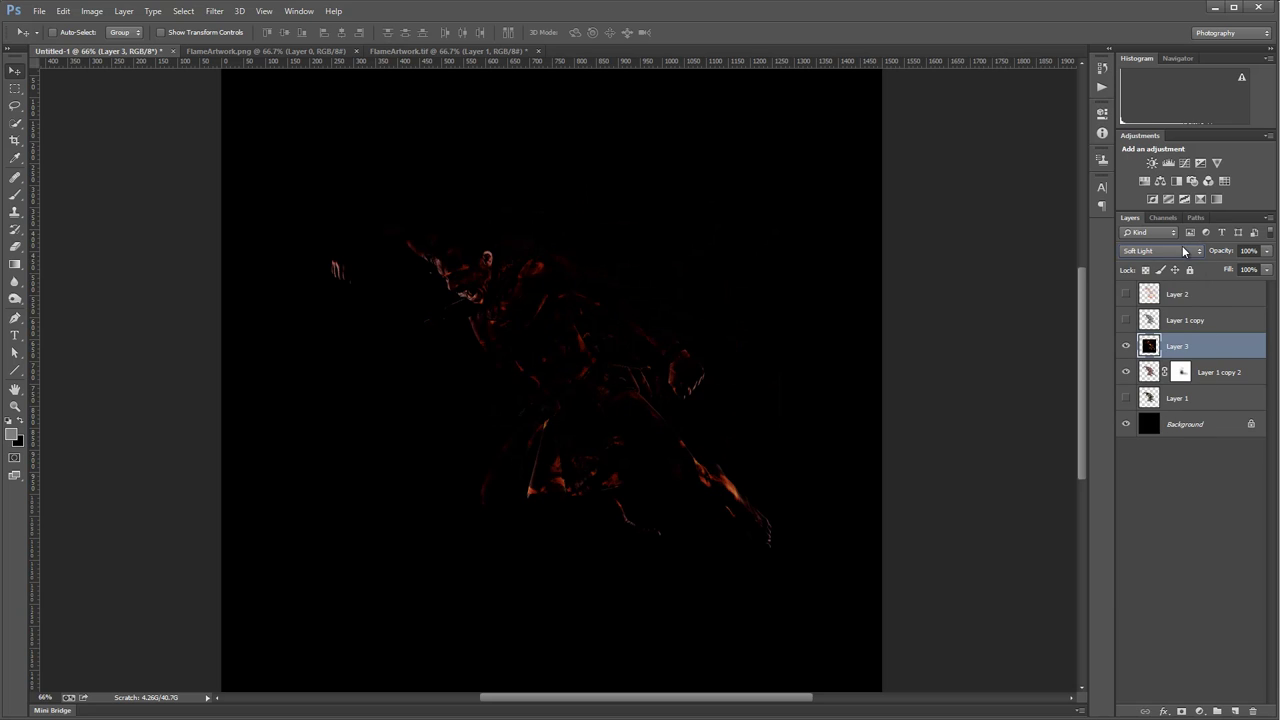
left_click(1186, 256)
left_click(1140, 371)
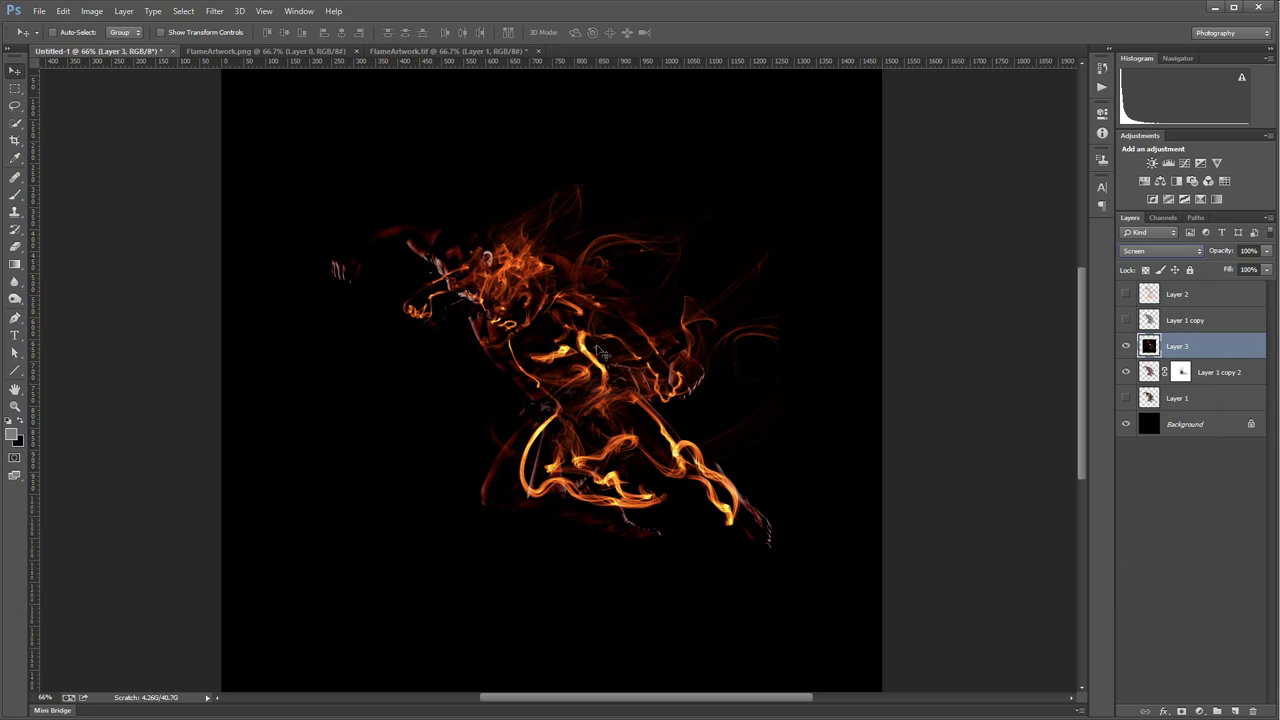
Scale Layer 3 up to 135% and position it so the flame lines match the man's body
left_click_drag(509, 345, 563, 355)
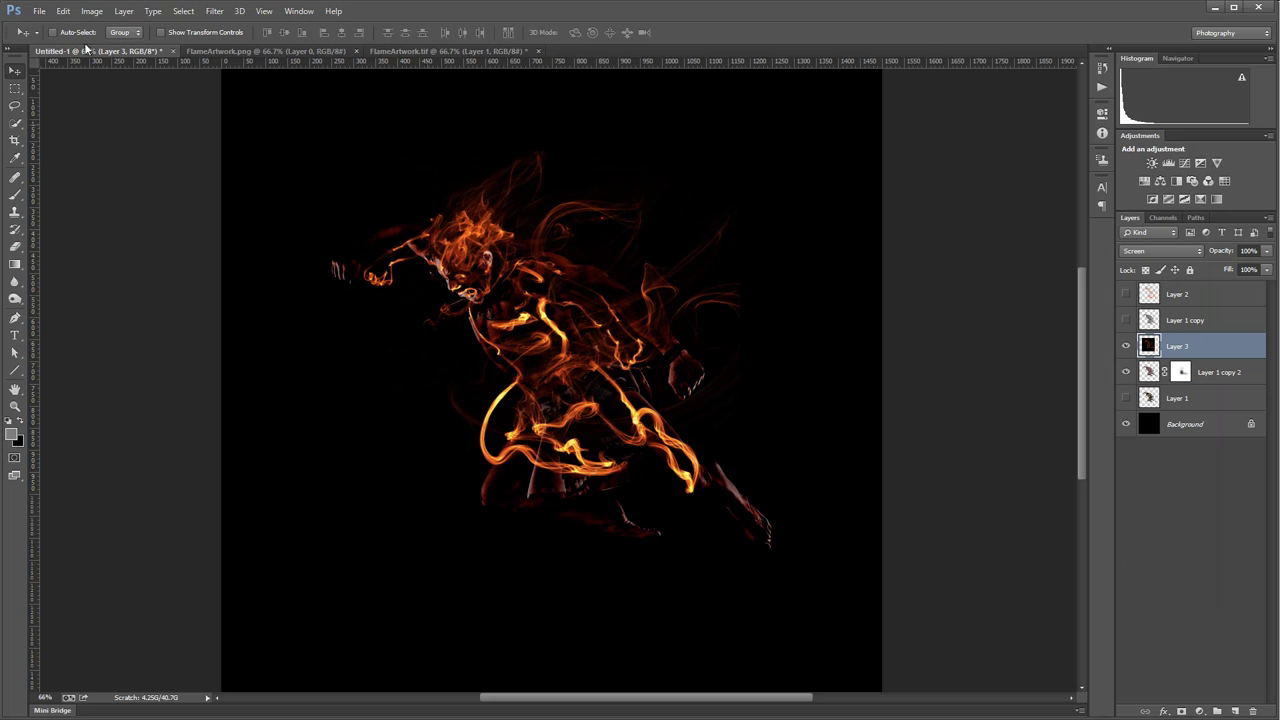
left_click(63, 11)
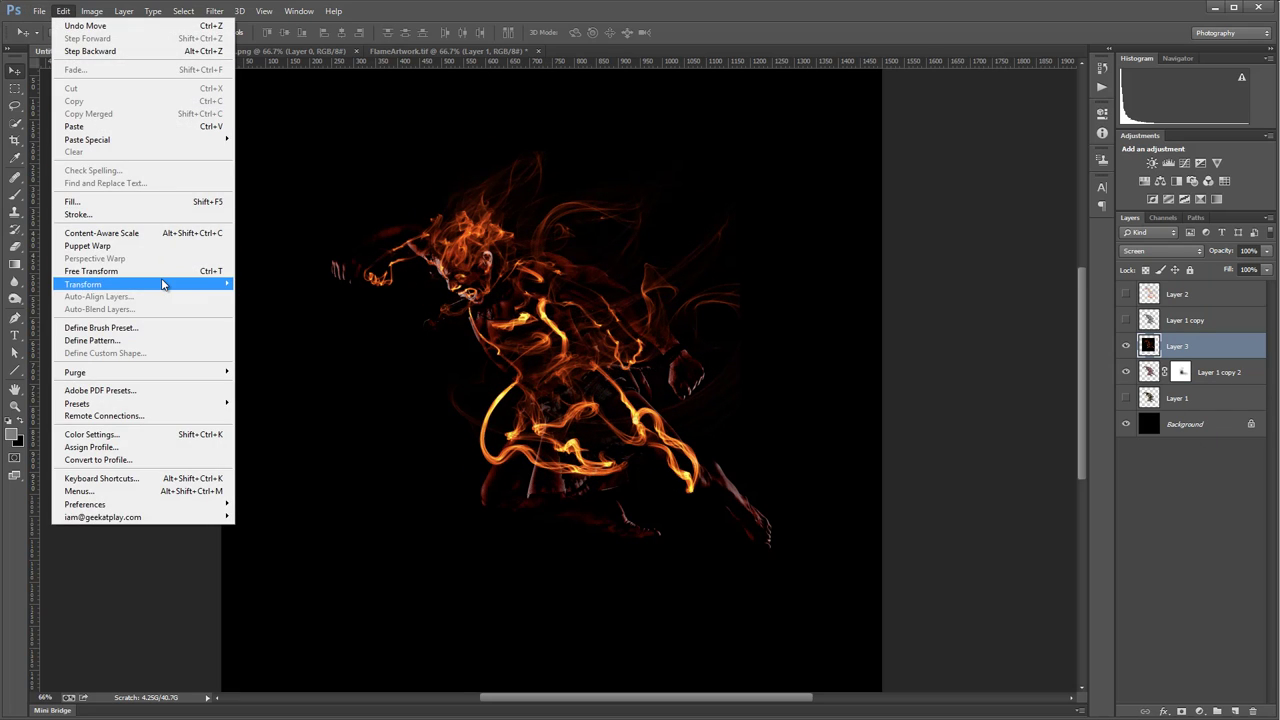
mouse_move(163, 284)
left_click(287, 304)
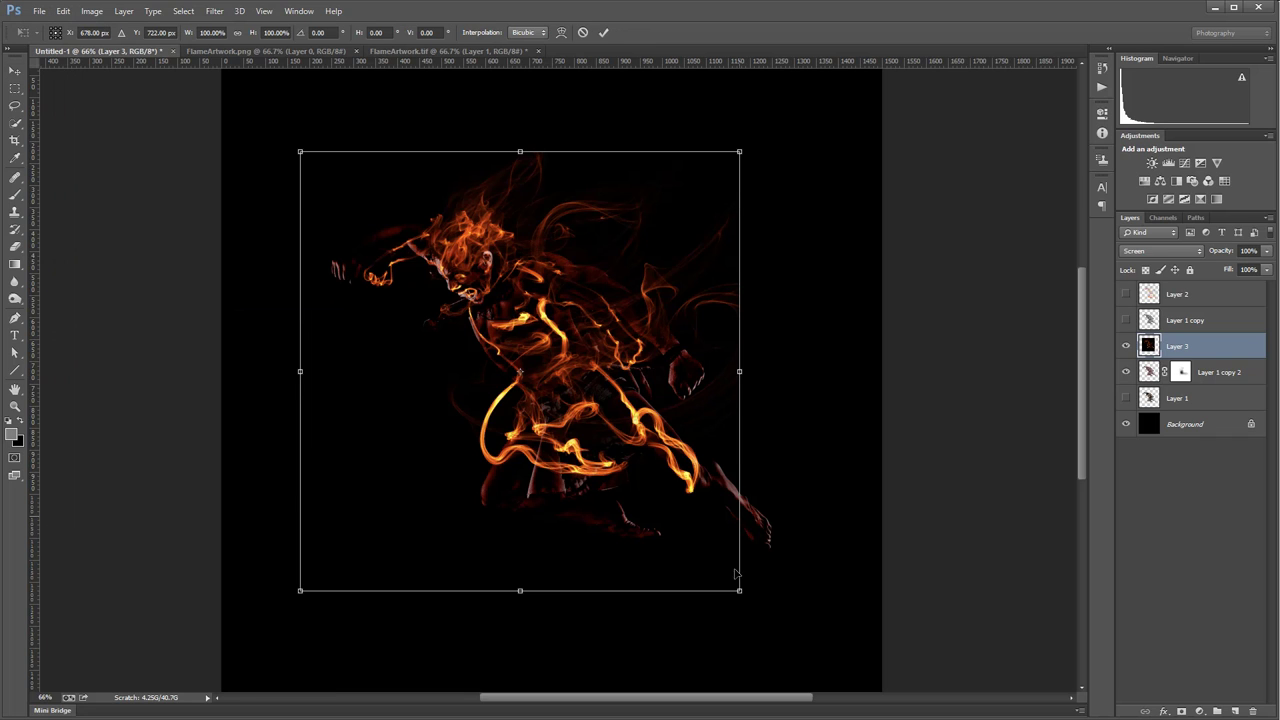
left_click_drag(766, 600, 841, 674)
left_click_drag(299, 151, 251, 100)
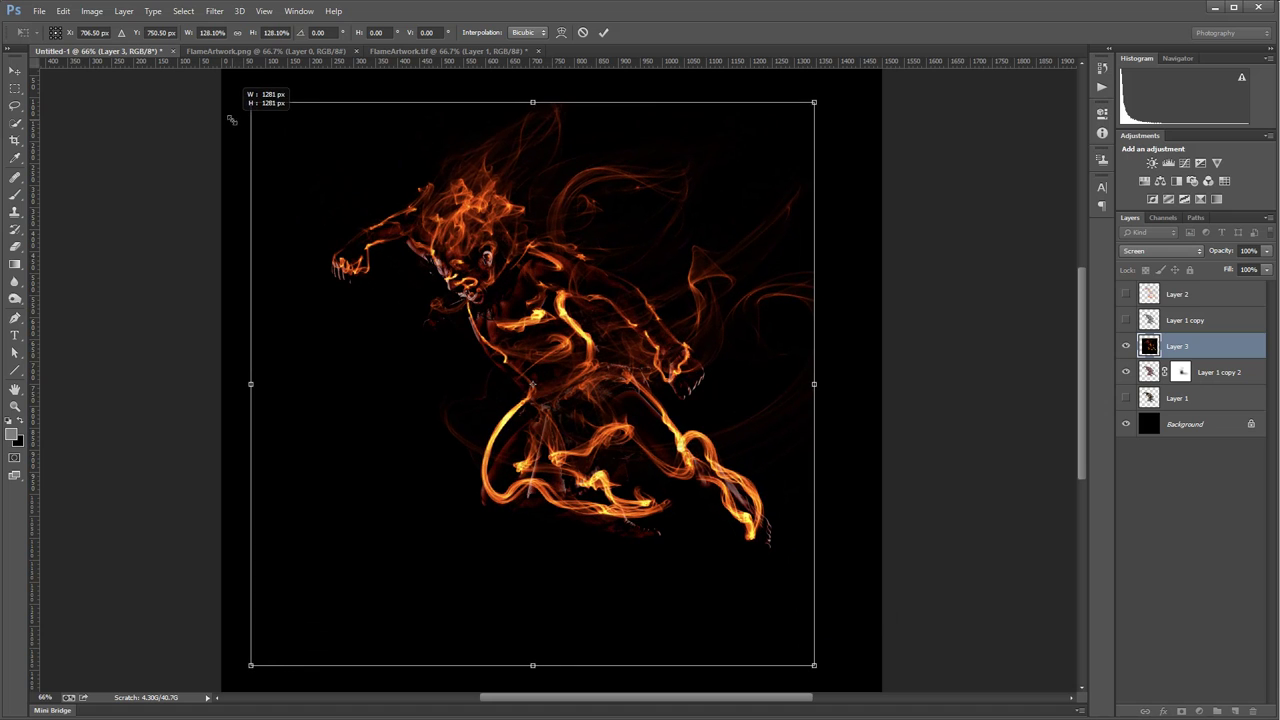
left_click_drag(534, 264, 534, 275)
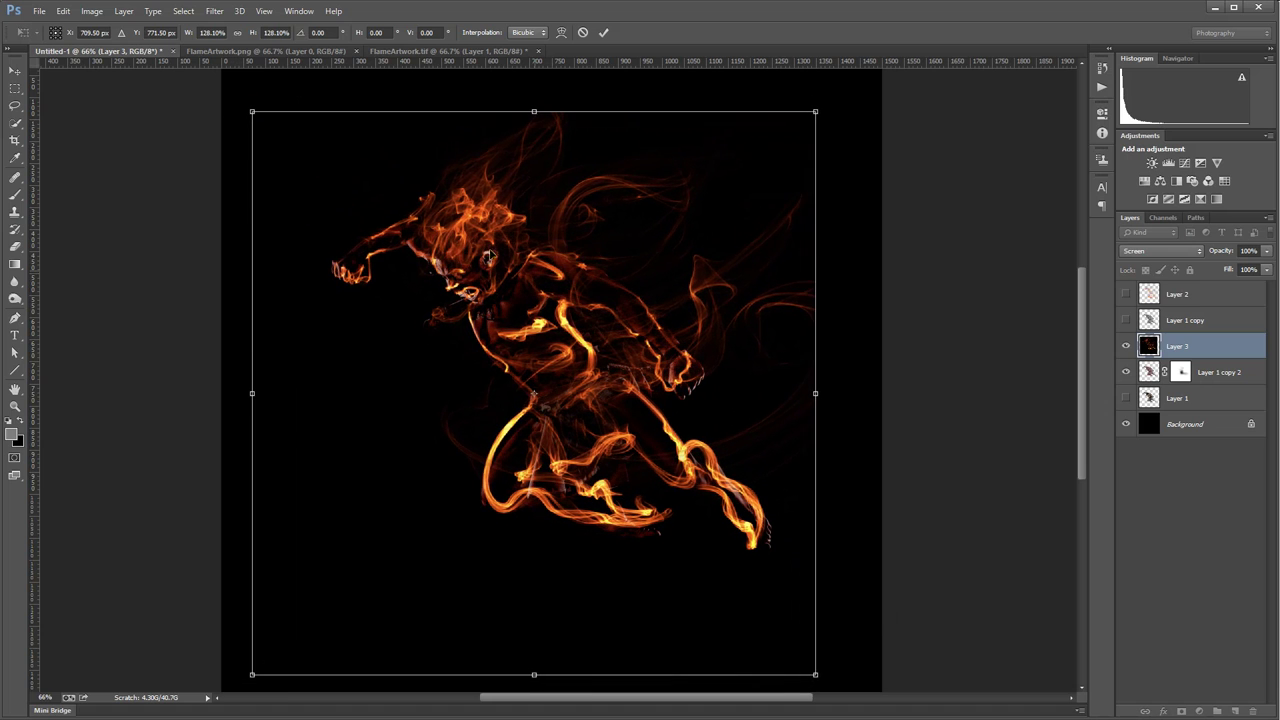
left_click_drag(253, 111, 220, 86)
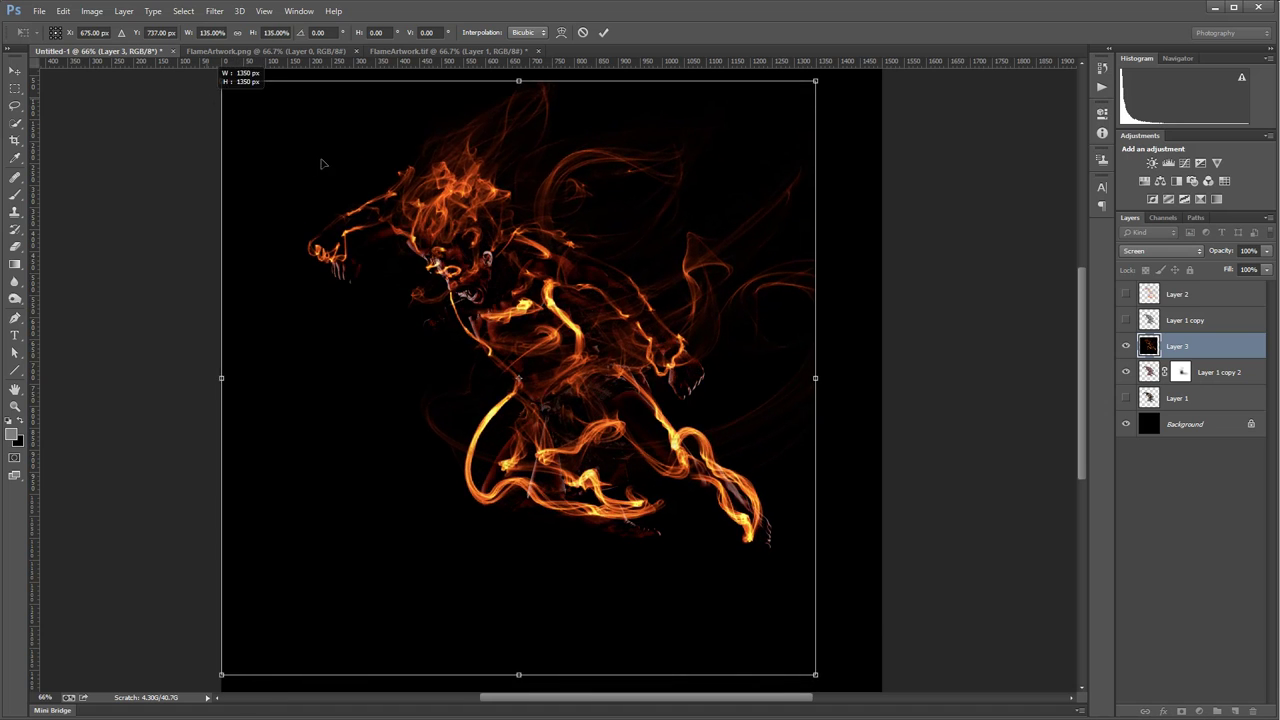
left_click_drag(540, 238, 579, 289)
key("Return")
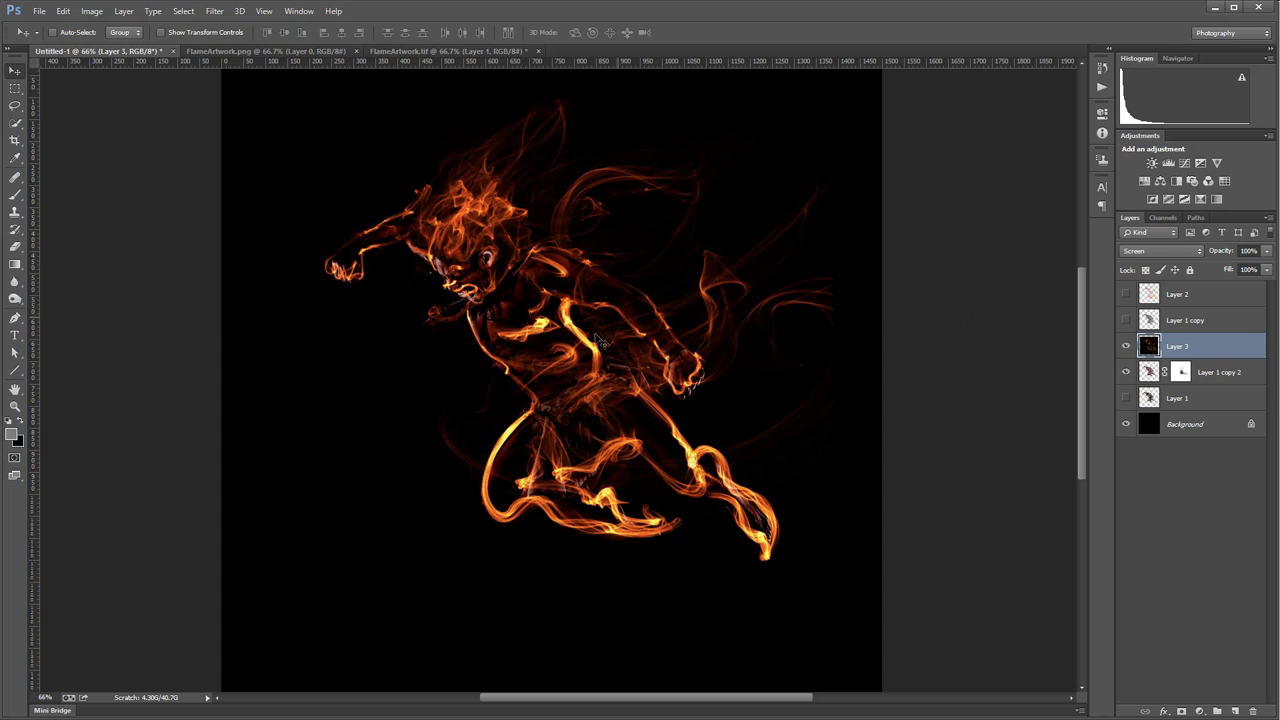
mouse_move(597, 347)
left_mouse_down()
mouse_move(578, 312)
mouse_move(591, 352)
left_mouse_up()
Show Layer 2 again and hide Layer 3
left_click(1127, 294)
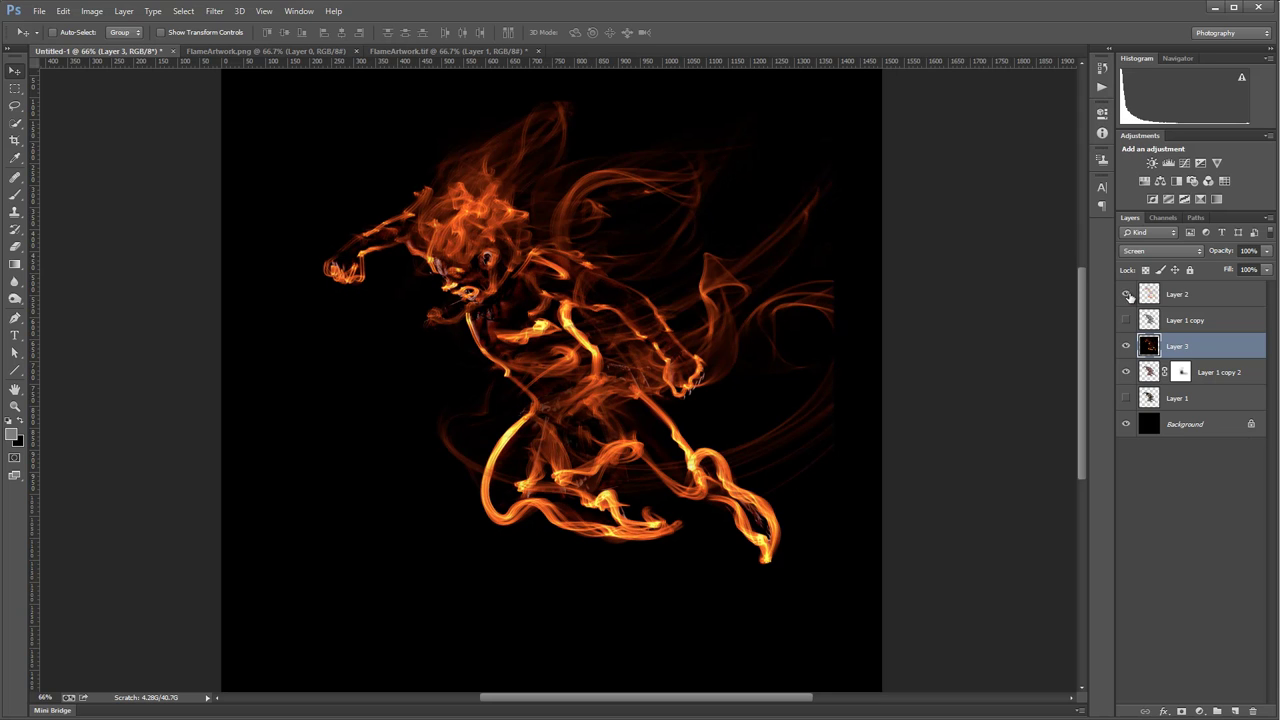
left_click(1127, 346)
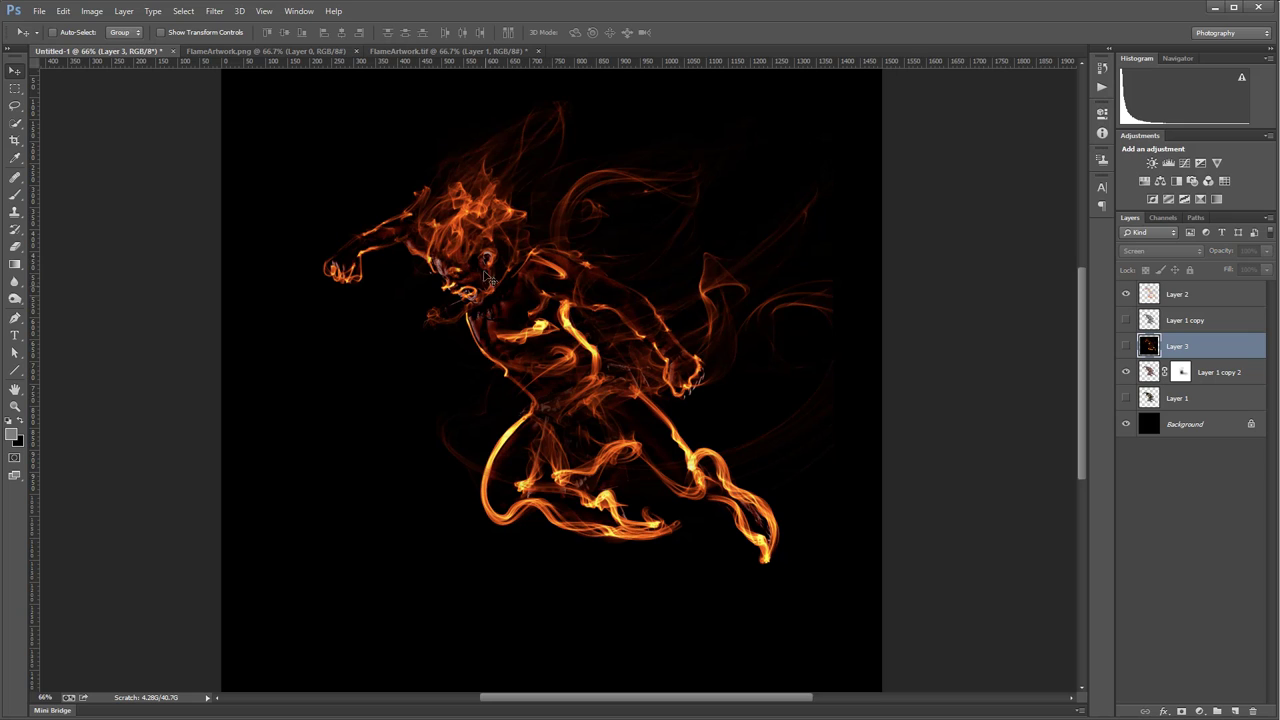
Duplicate Layer 2 and apply a Gaussian Blur with a radius of about 7.4 pixels to the copy
left_click(1158, 300)
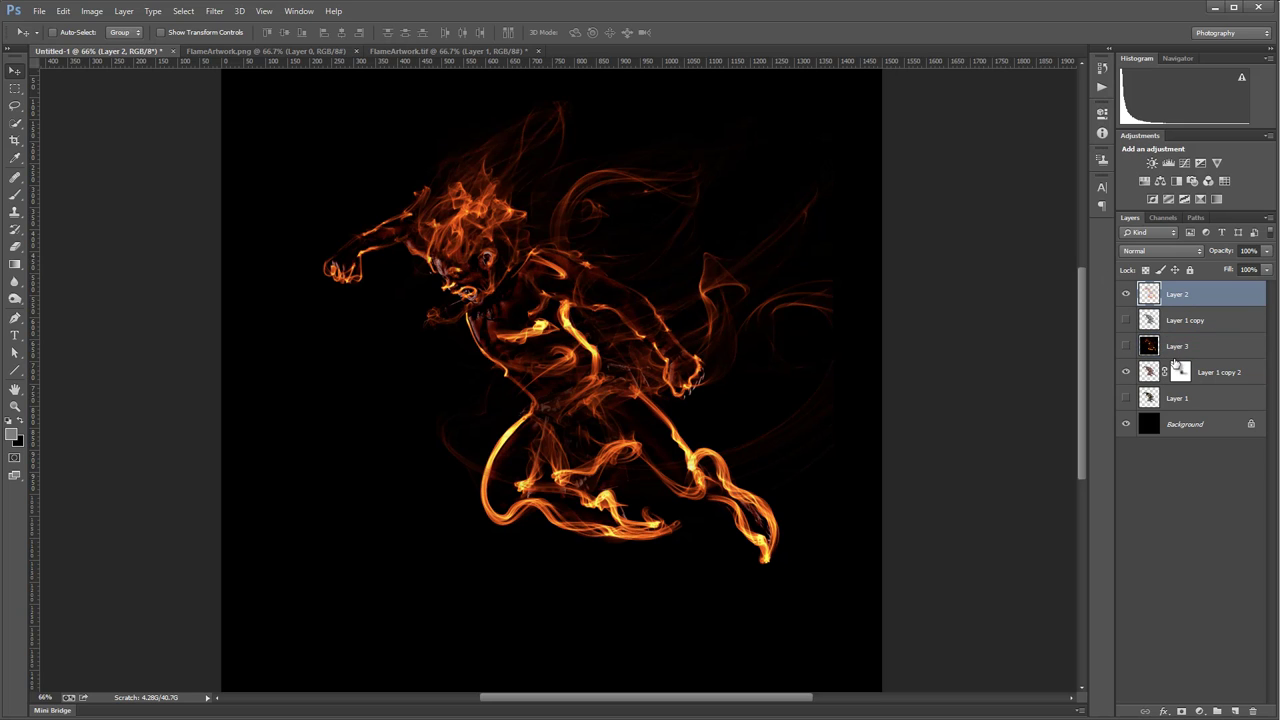
key("ctrl+j")
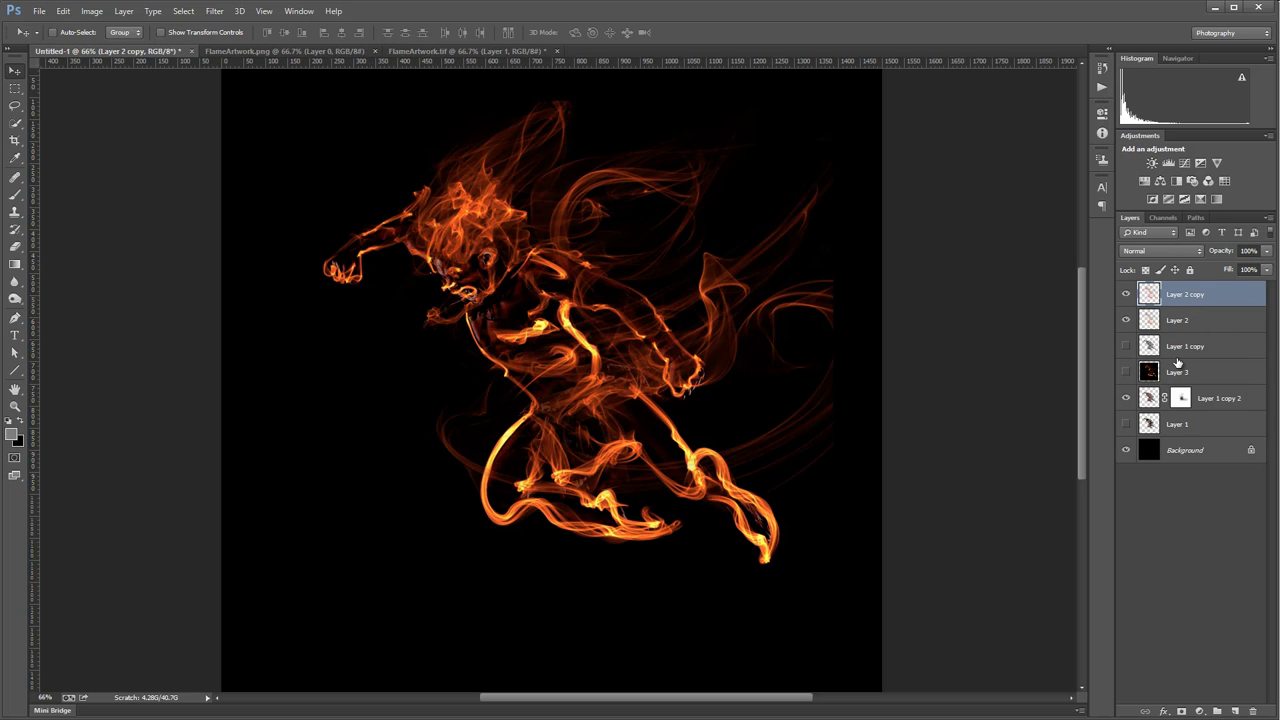
left_click(214, 11)
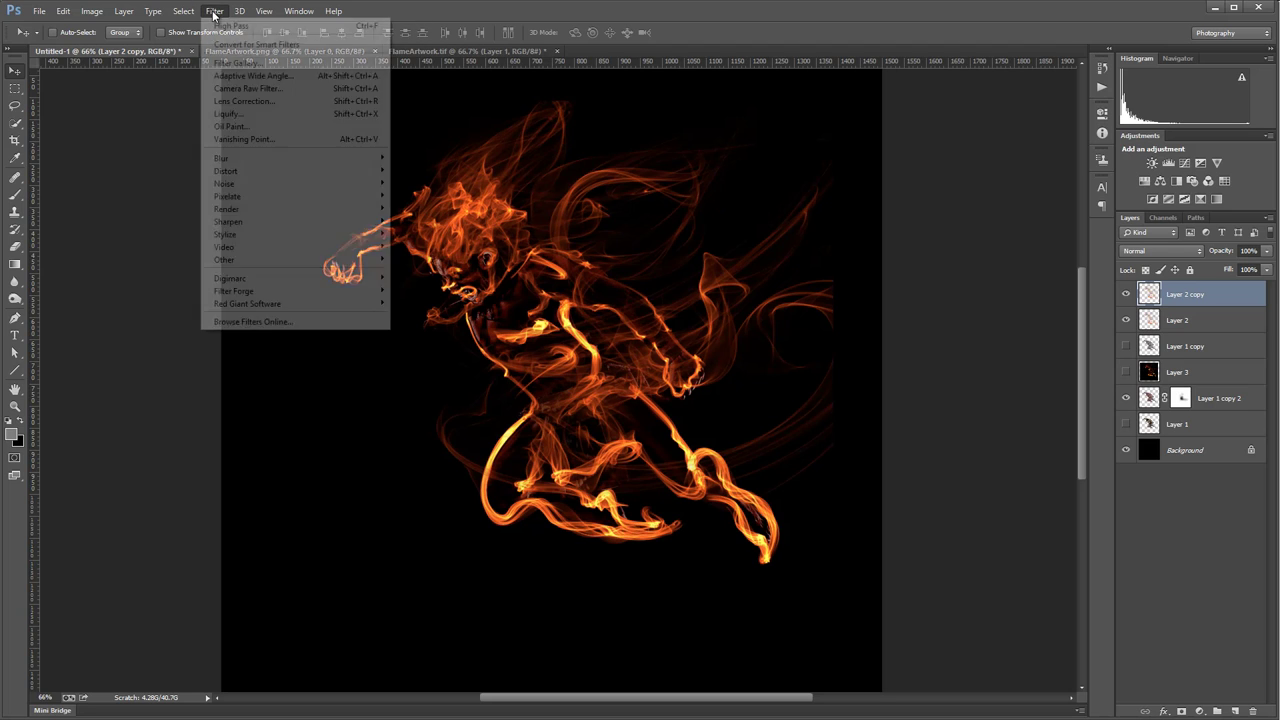
mouse_move(354, 162)
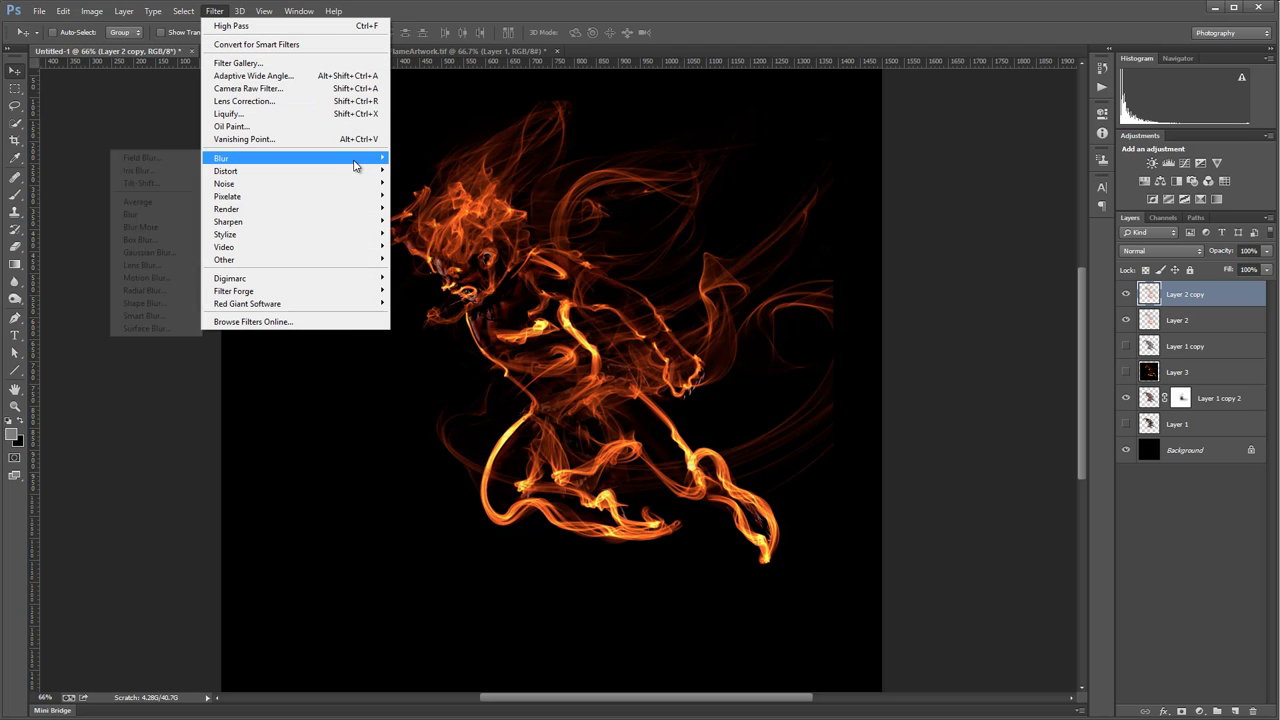
left_click(160, 252)
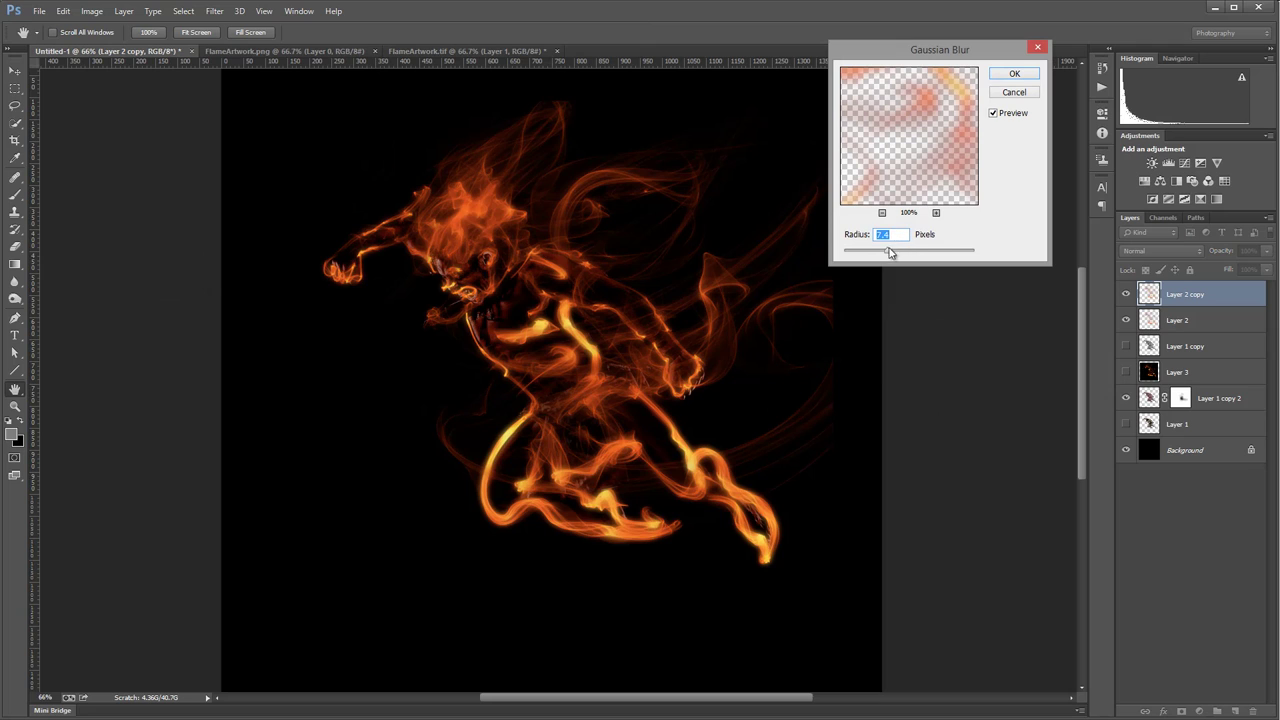
mouse_move(889, 251)
left_mouse_down()
mouse_move(904, 253)
mouse_move(891, 254)
left_mouse_up()
left_click(1016, 76)
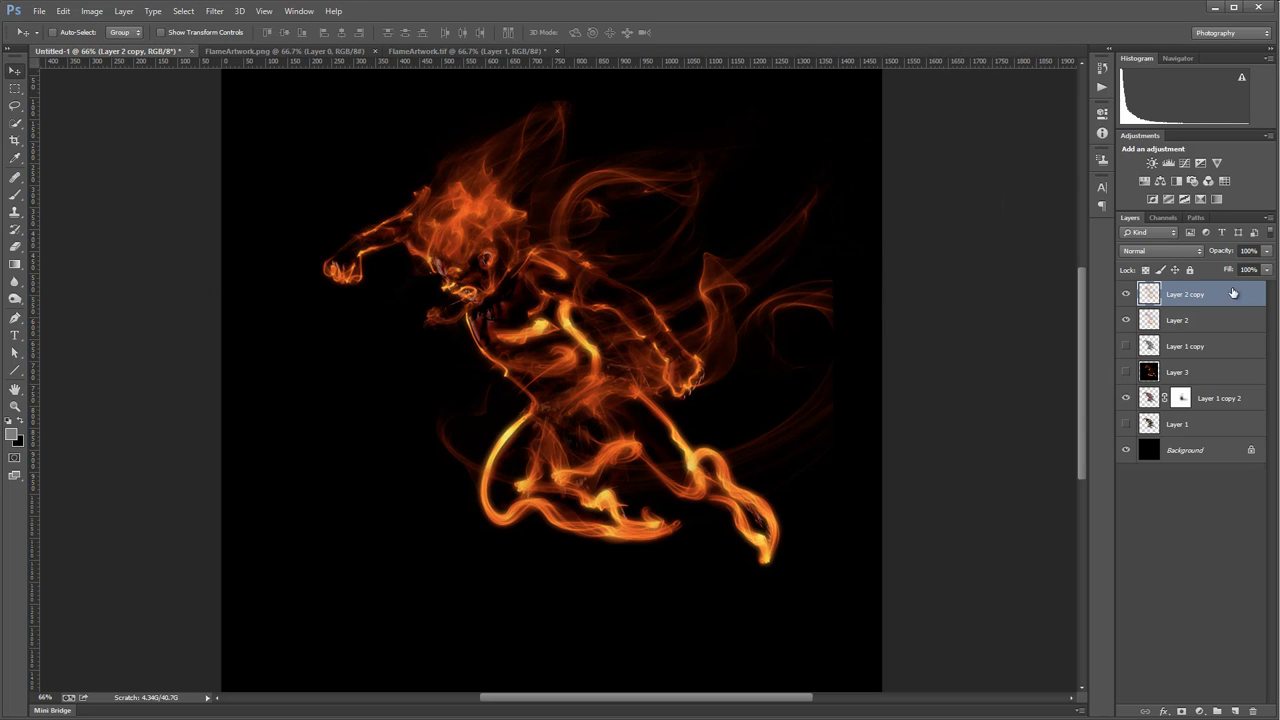
Set Layer 2 copy to the Screen blend mode with a fill of 74%
left_click(1176, 251)
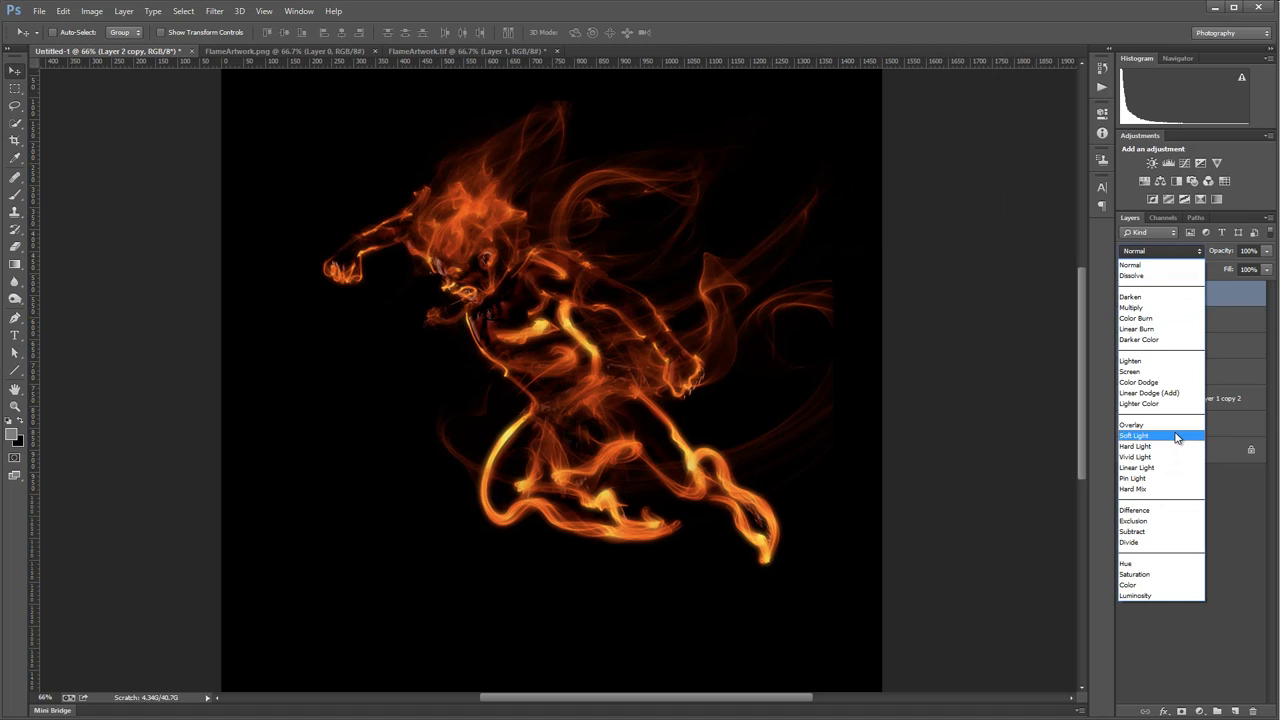
left_click(1184, 371)
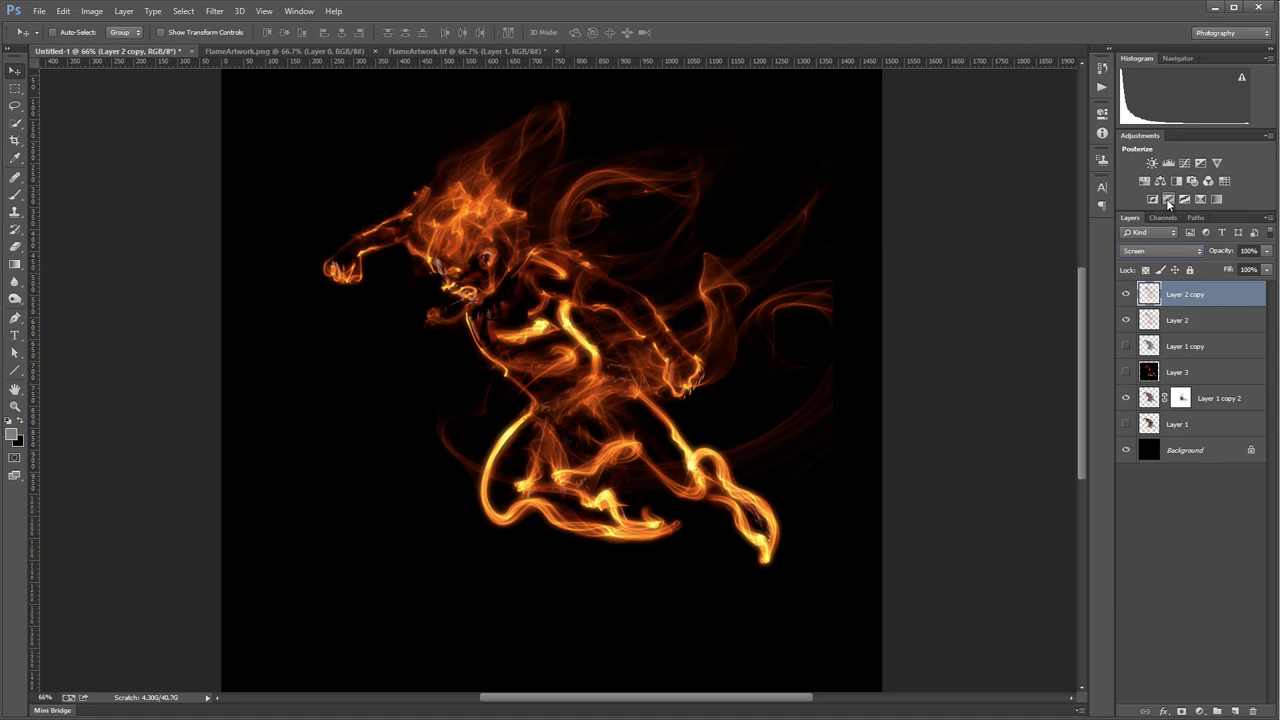
left_click_drag(1269, 272, 1236, 281)
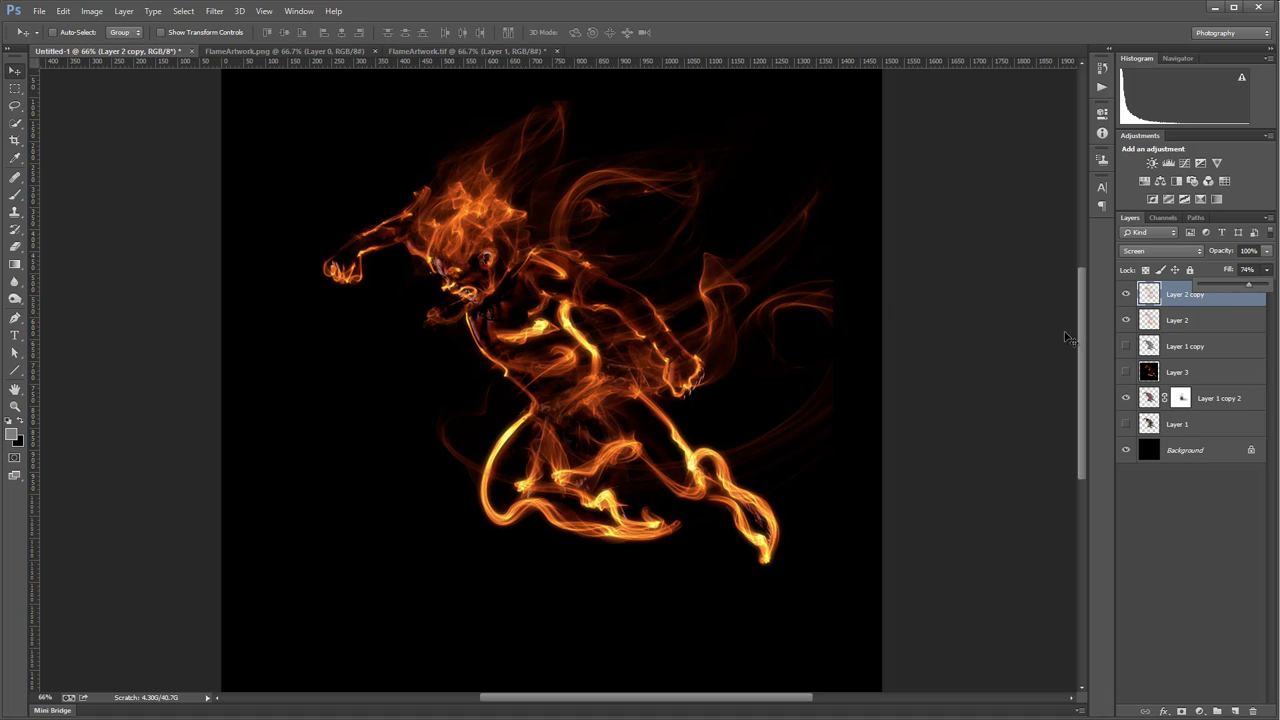
left_click(1229, 307)
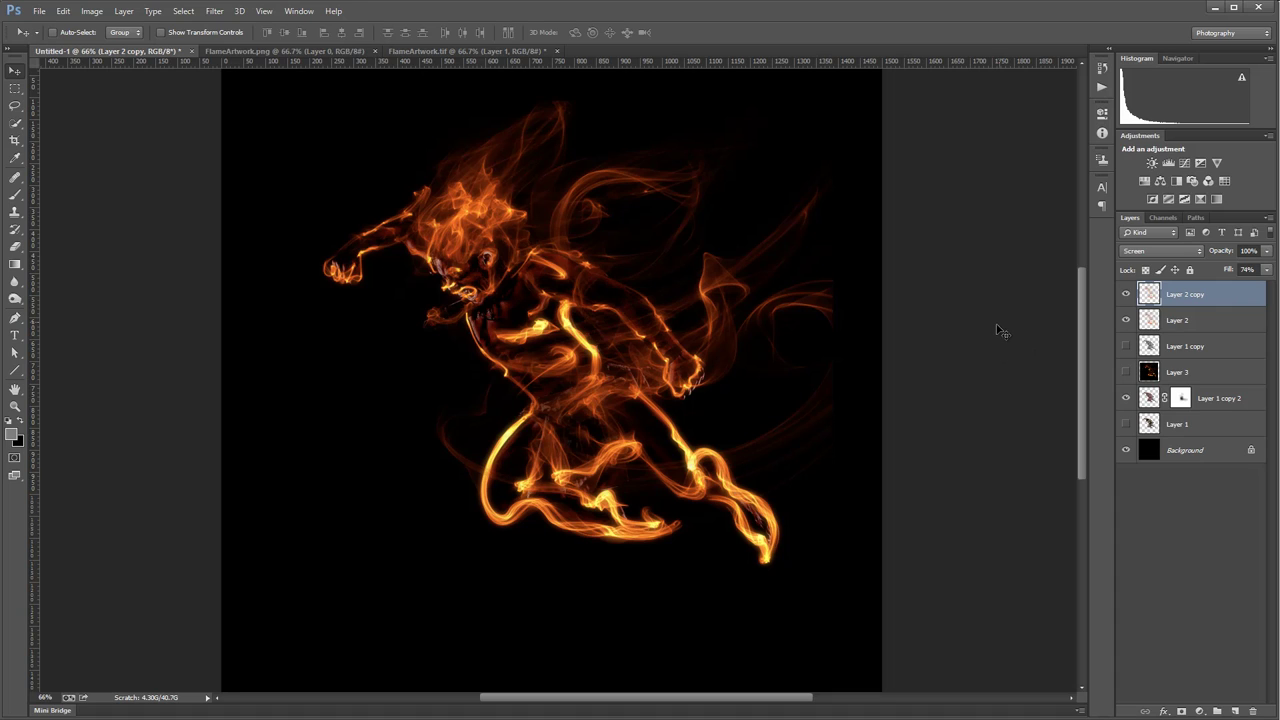
Add a new empty layer above Layer 2 copy
left_click(1235, 711)
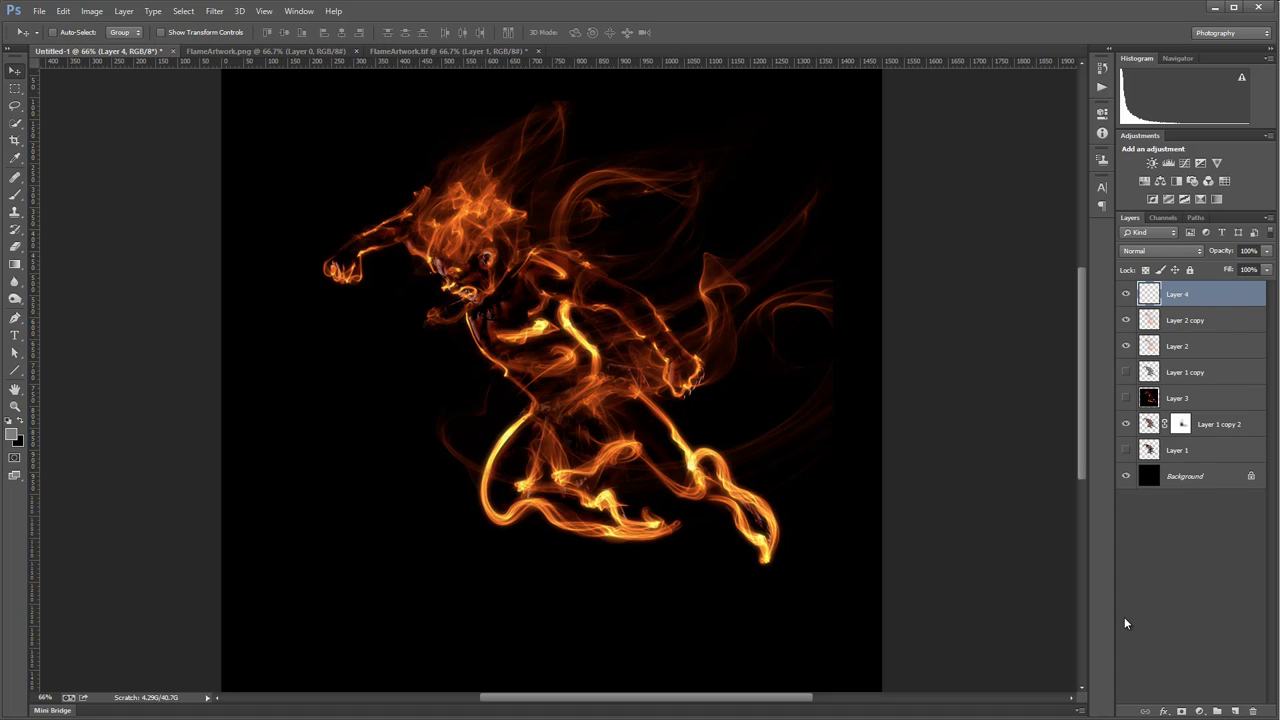
left_click(1235, 711)
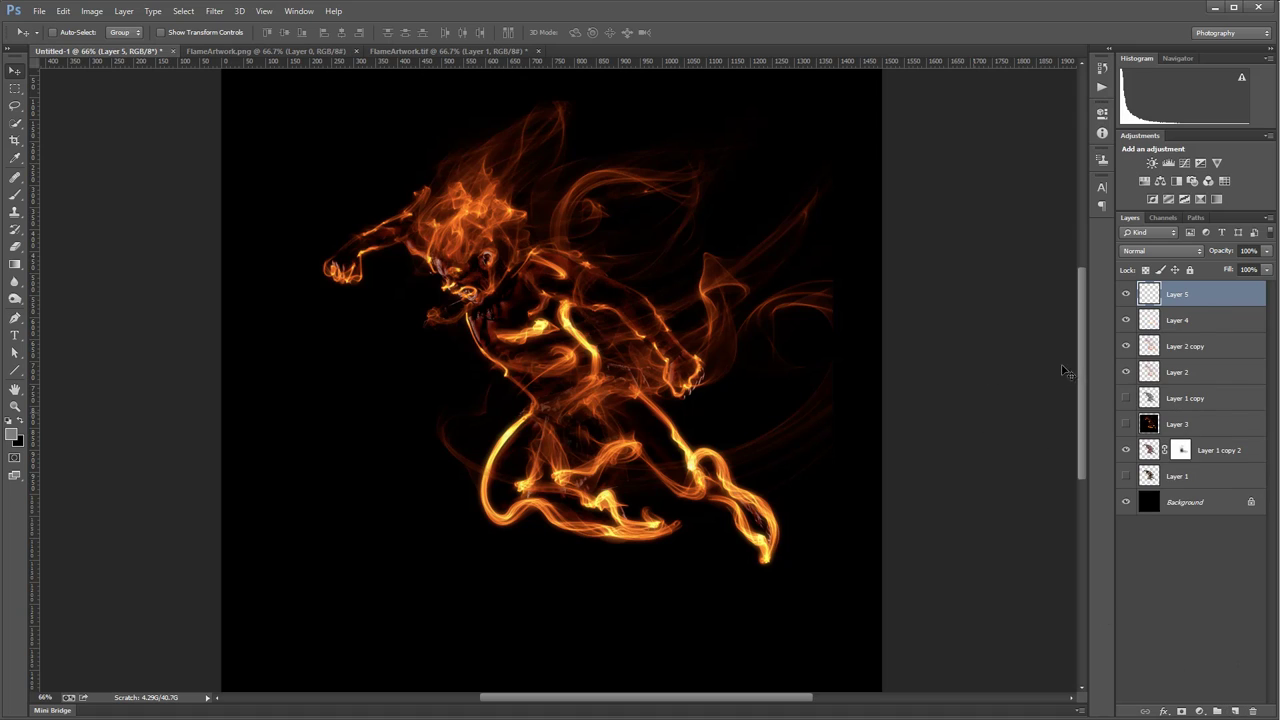
left_click(1197, 316)
left_click(1204, 297)
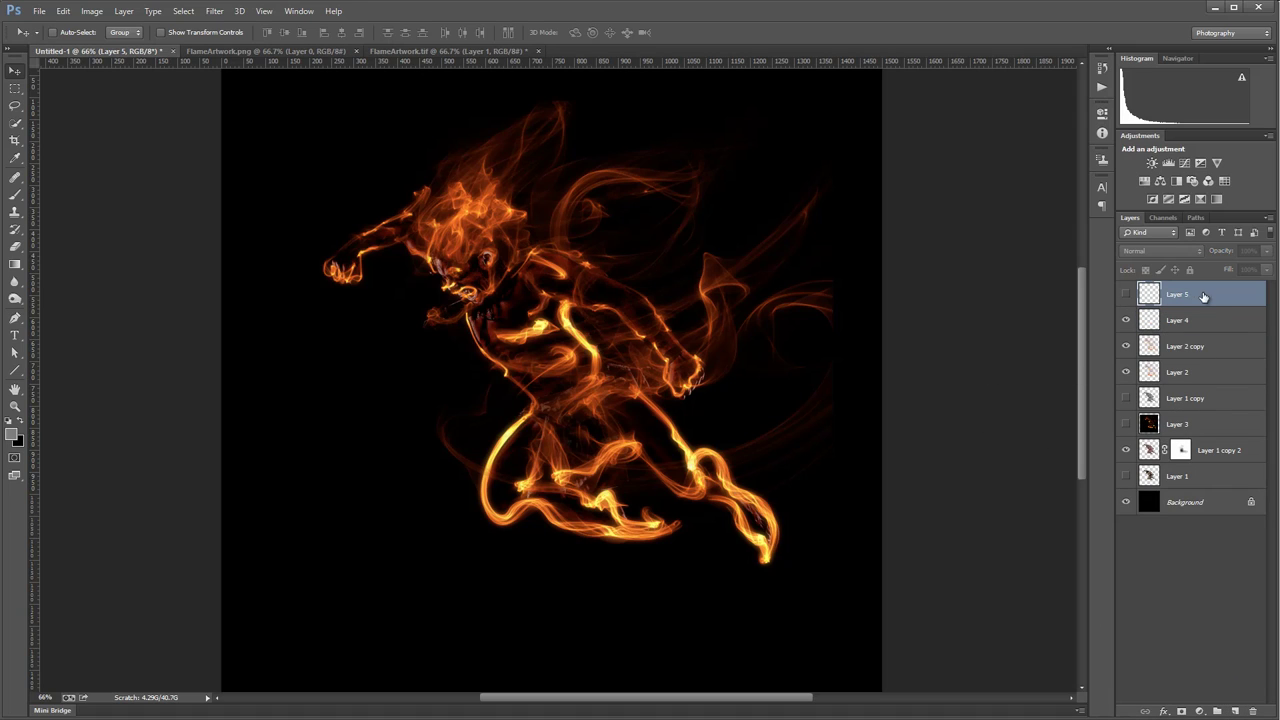
key("Delete")
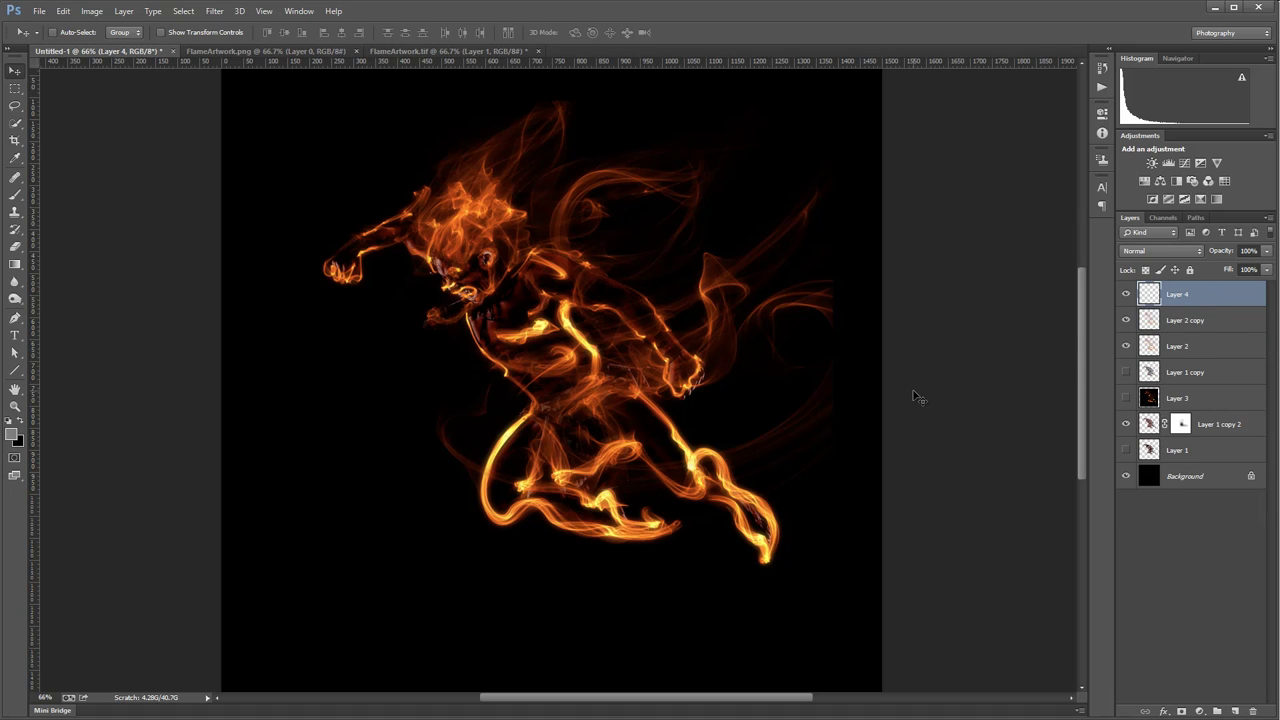
Fill Layer 4 with the black background colour and set its blend mode to Screen
key("alt+BackSpace")
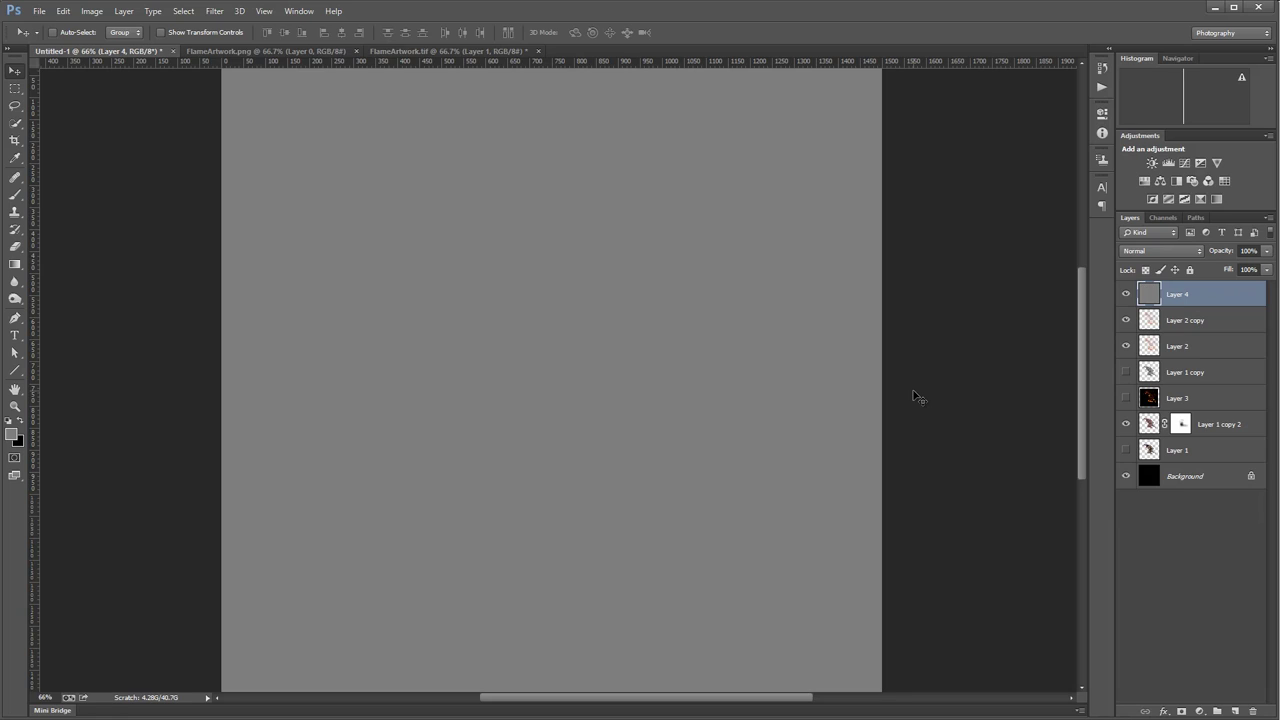
key("ctrl+BackSpace")
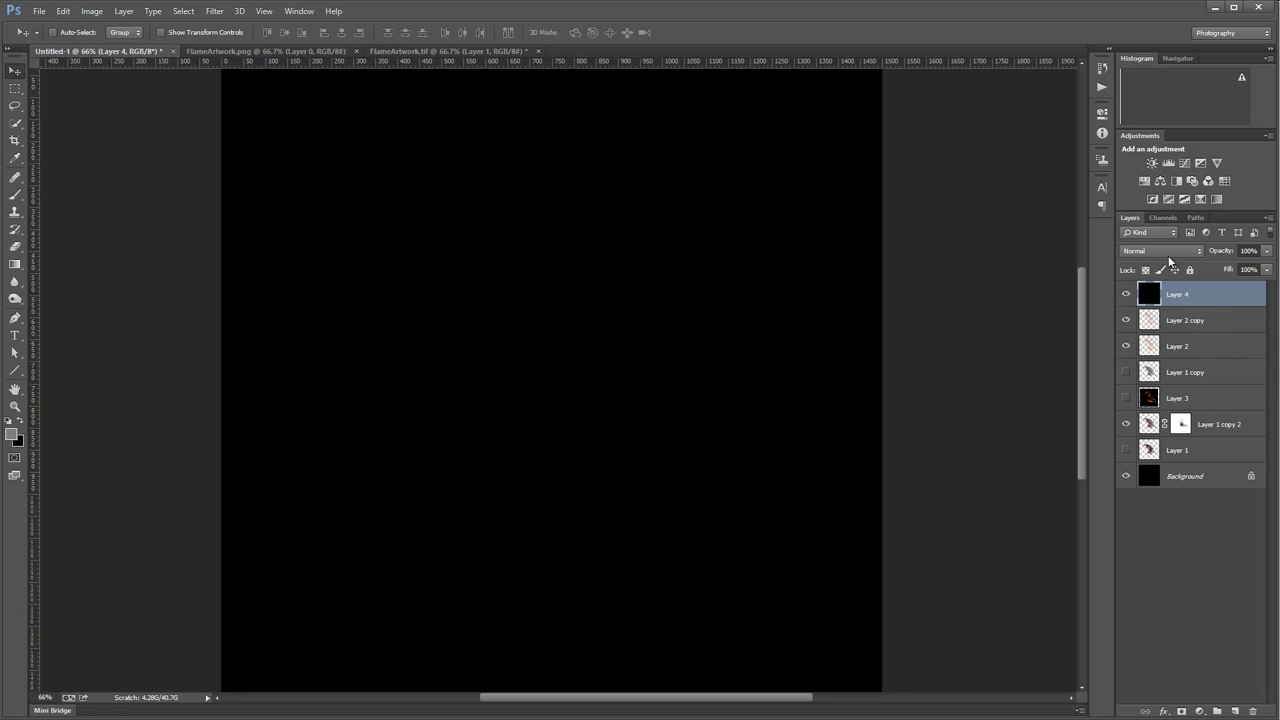
left_click(1166, 251)
left_click(1154, 372)
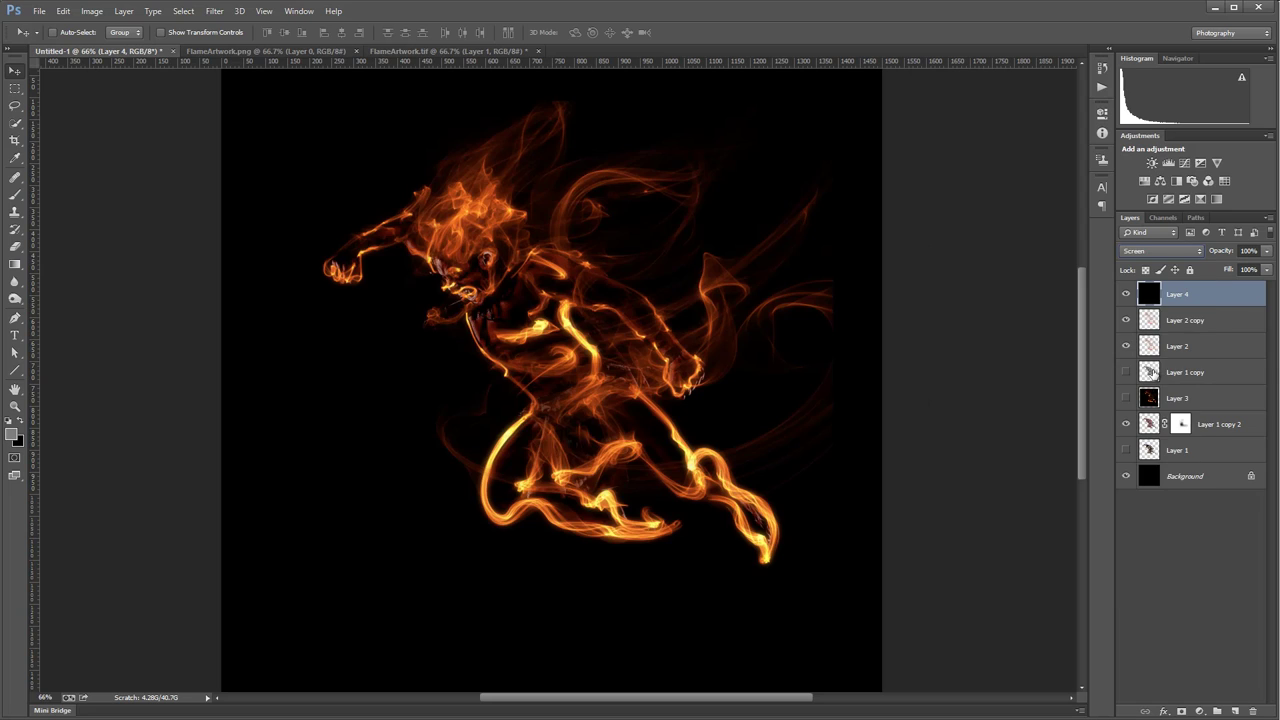
Stamp all visible layers into a new layer above Layer 2 copy and name it Referance
left_click(1200, 319)
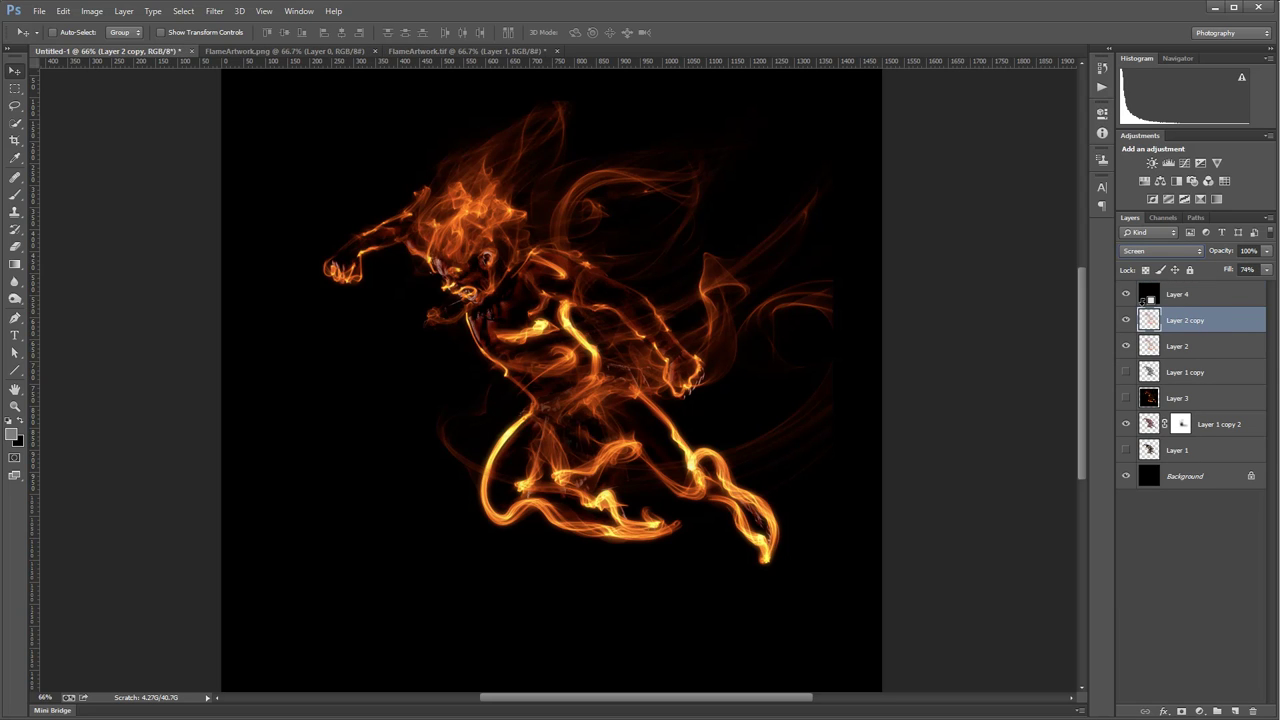
key("ctrl+shift+alt+e")
double_click(1178, 321)
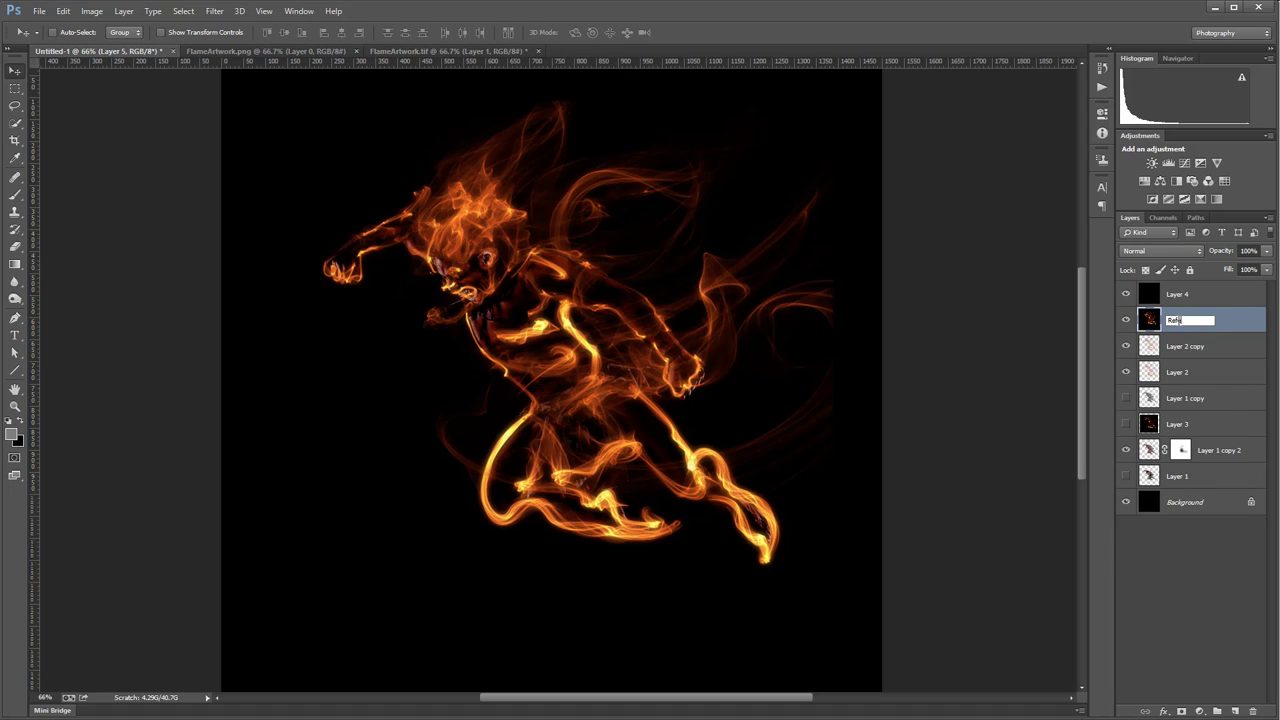
left_click(1256, 326)
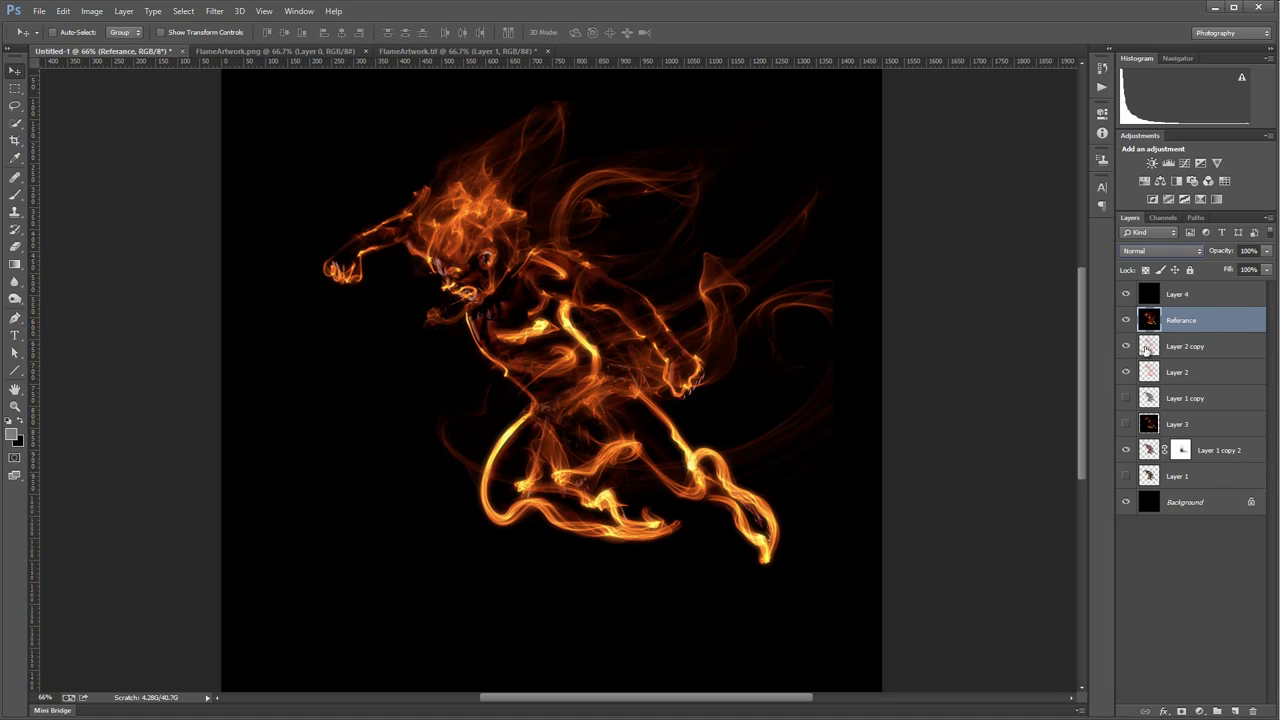
Open the Knoll Light Factory filter on Layer 4, choose Referance as its background layer, and enlarge the filter window
left_click(1189, 296)
left_click(214, 11)
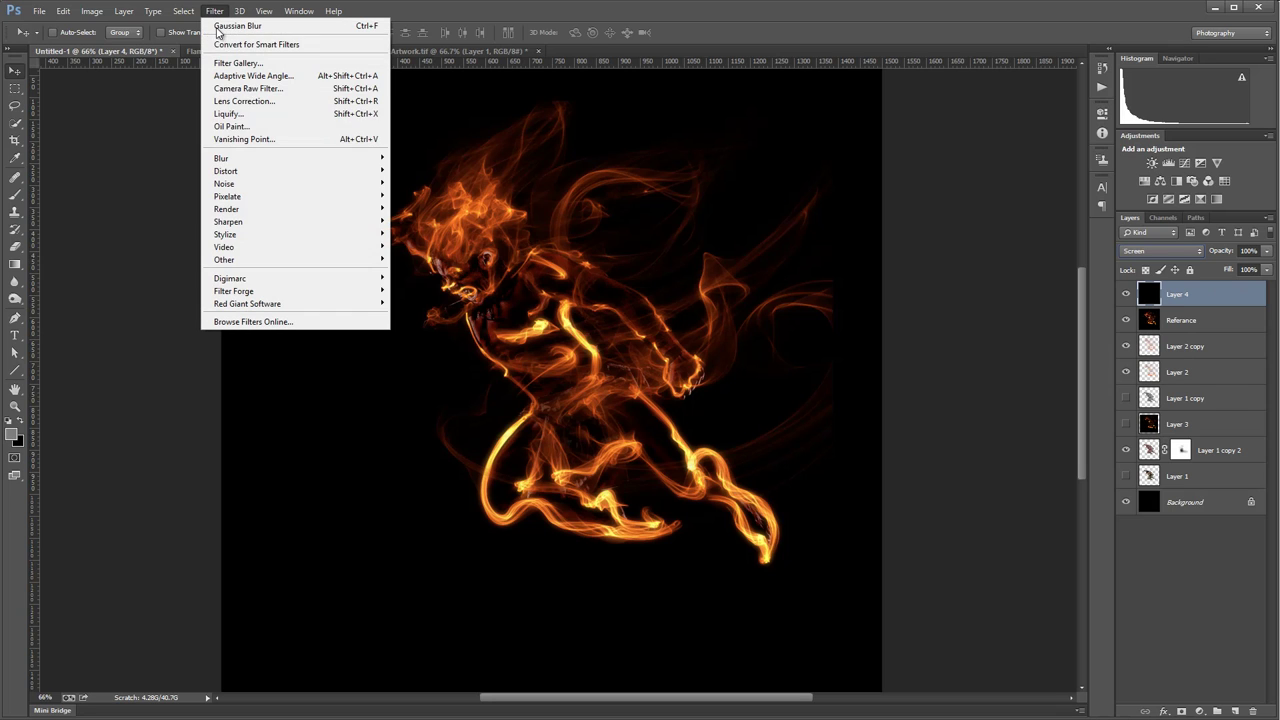
mouse_move(280, 305)
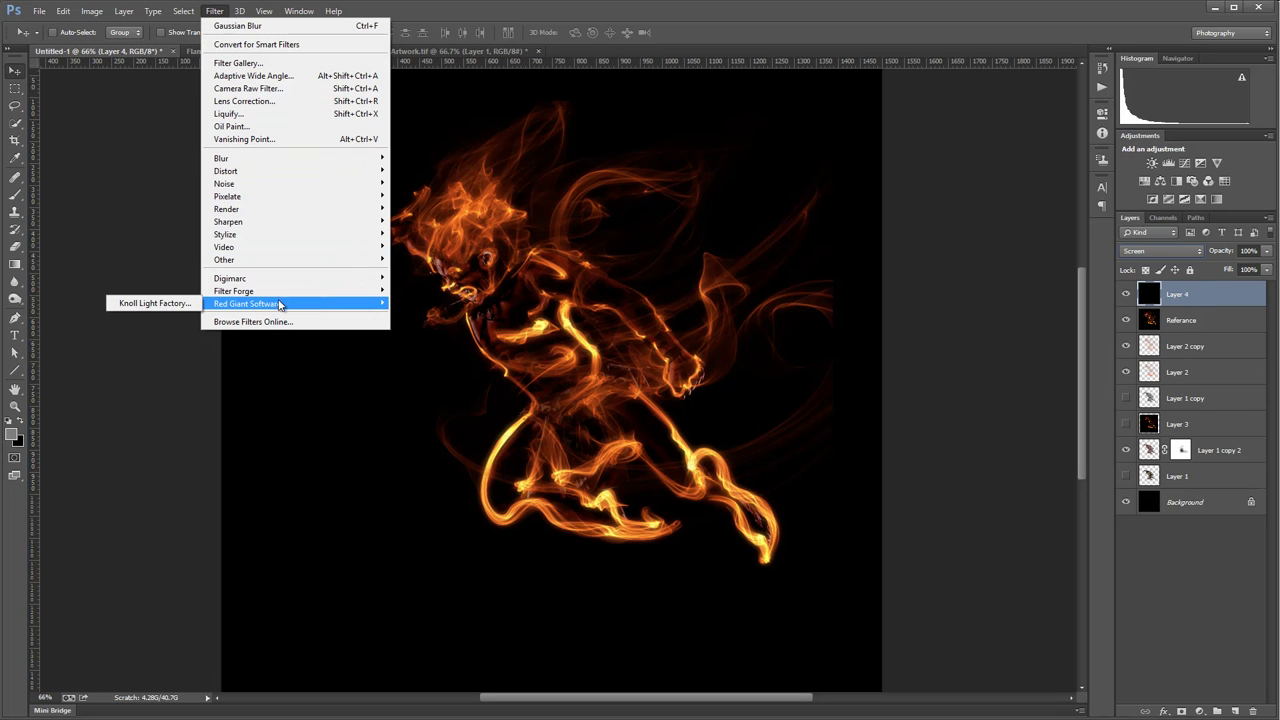
left_click(176, 303)
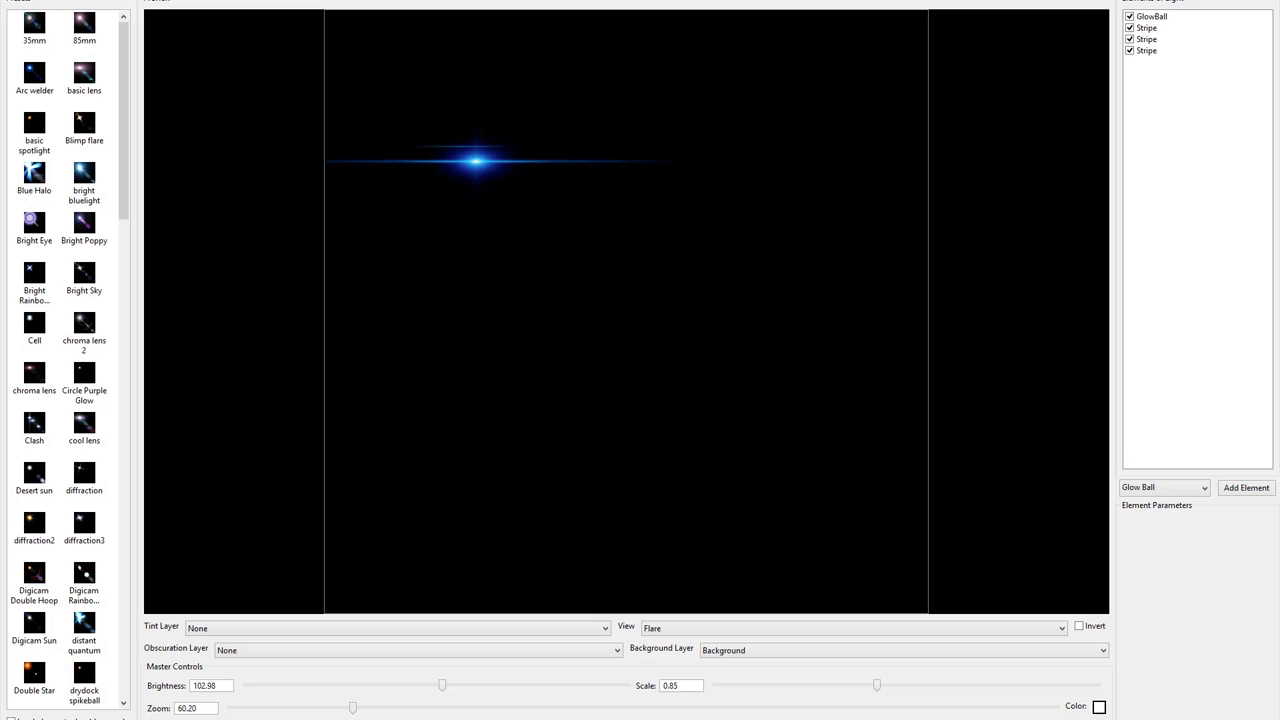
left_click(1003, 649)
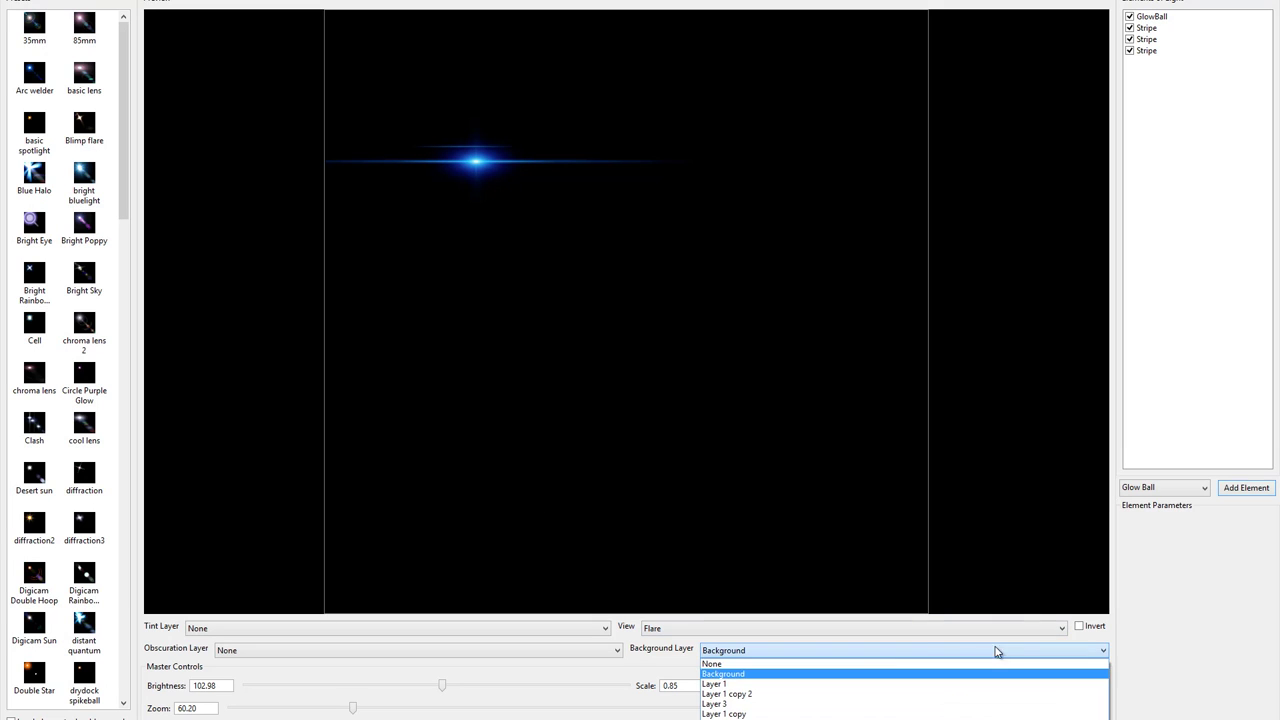
left_click(722, 719)
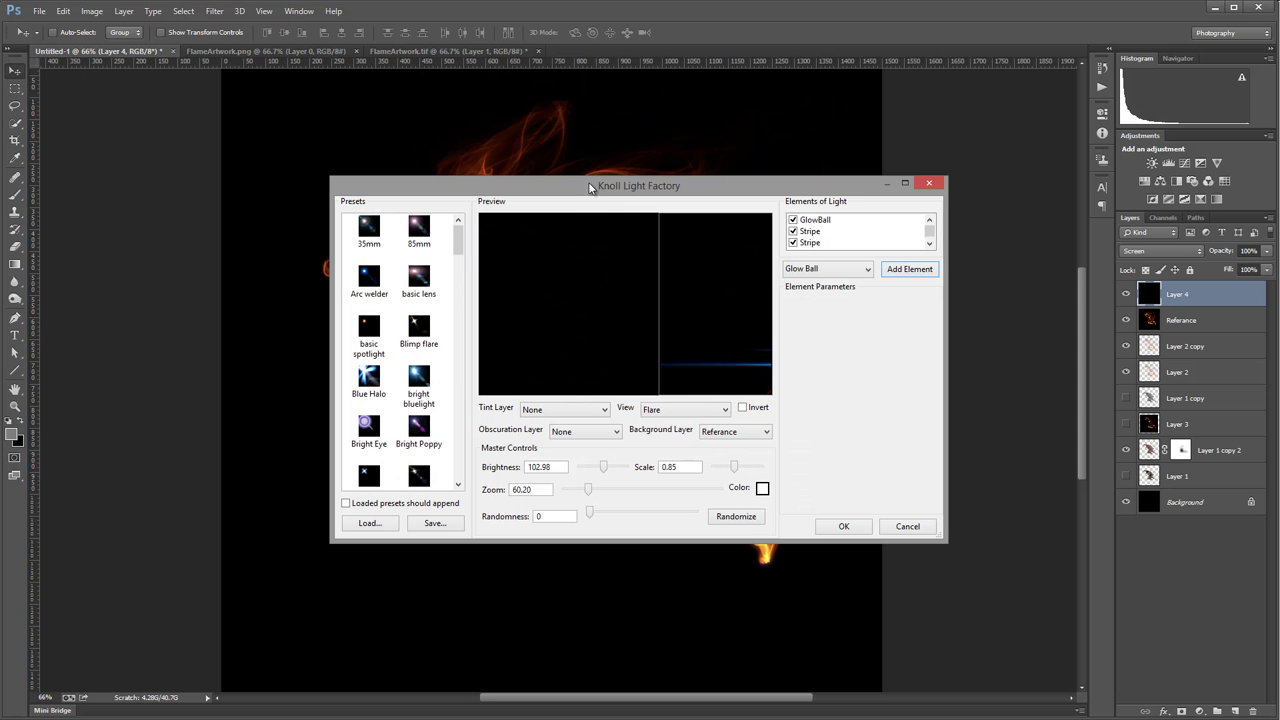
left_click_drag(590, 187, 266, 12)
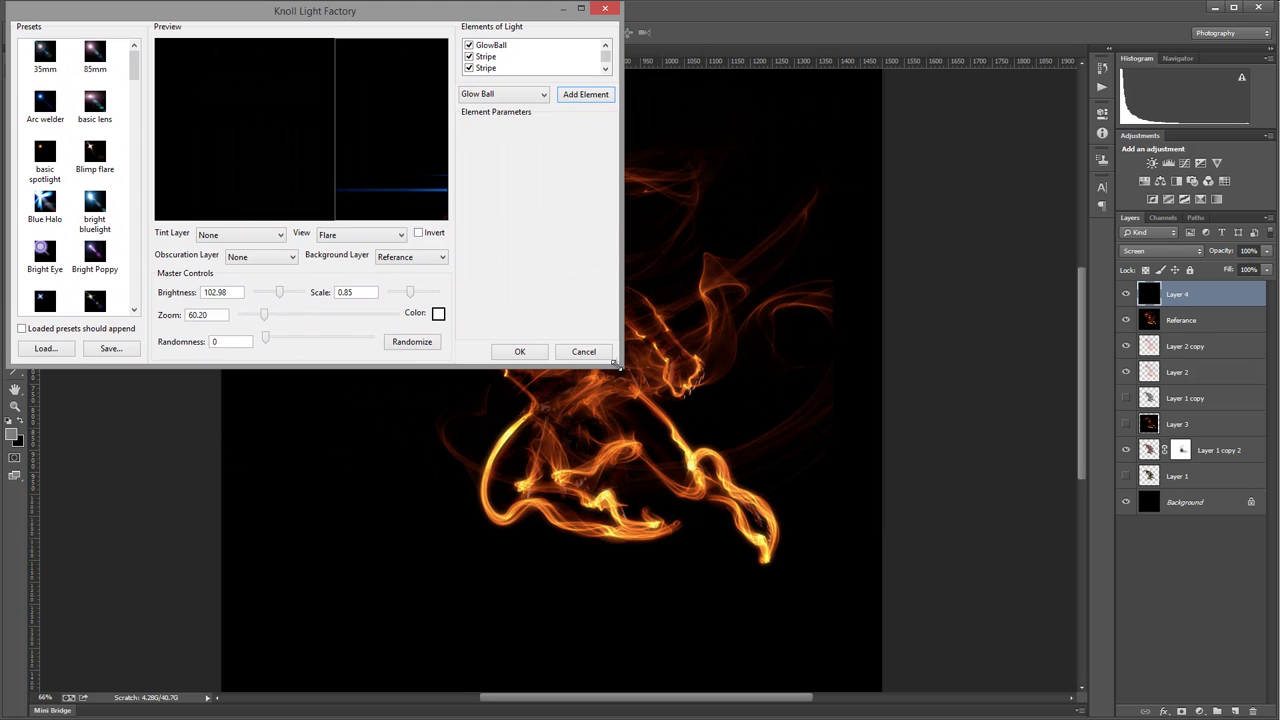
left_click_drag(617, 366, 1238, 702)
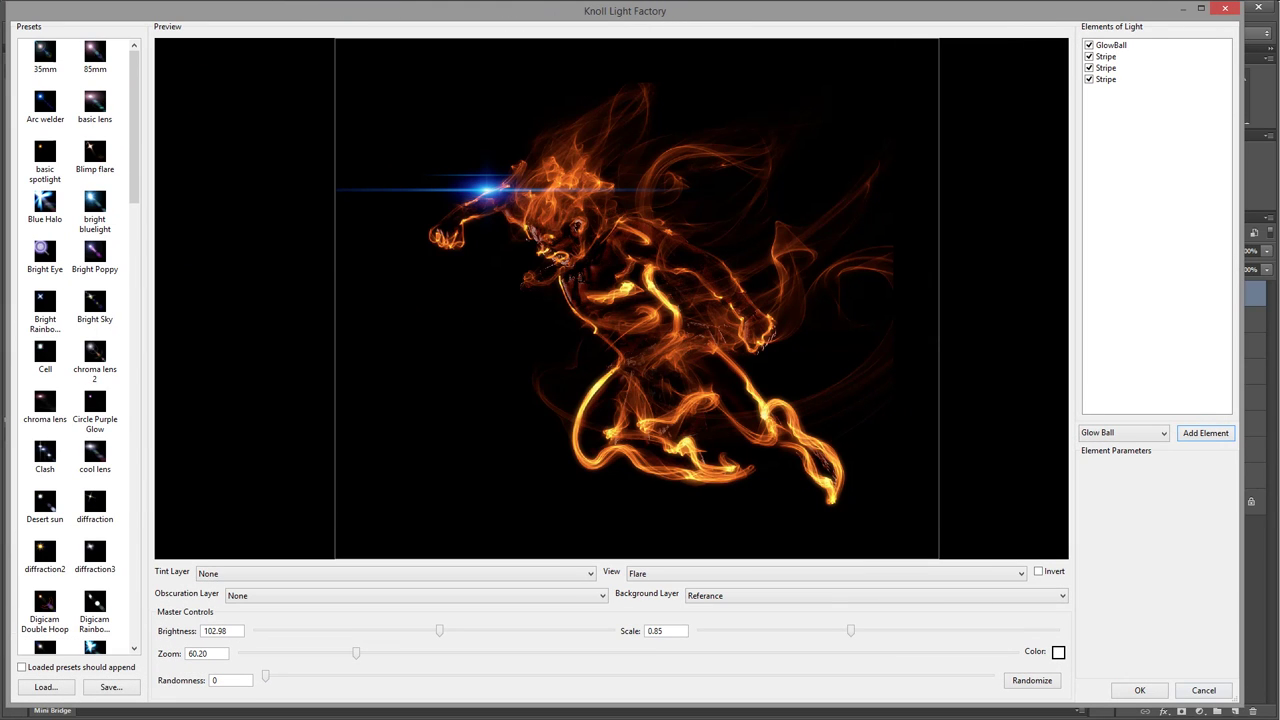
Try the GAPProbe and GAPSpaceL... flare presets and place the flare behind the man's upper back, above his rear arm
left_click_drag(134, 158, 162, 392)
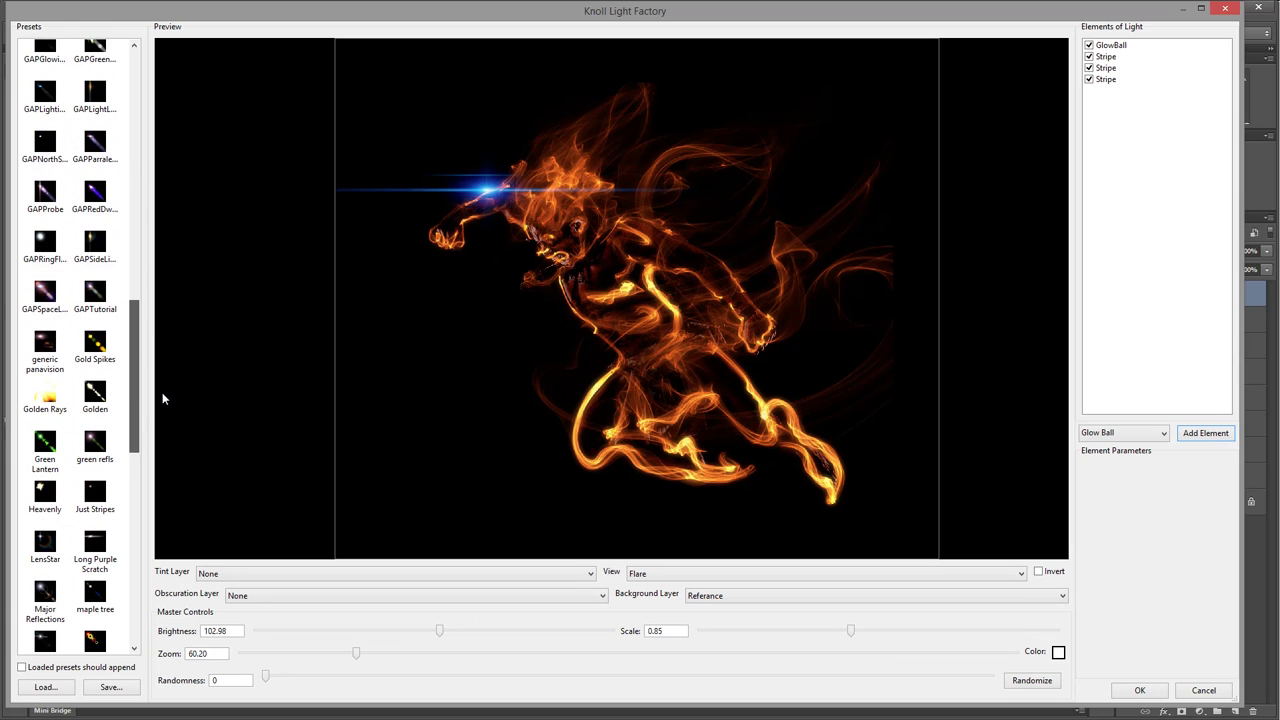
left_click(50, 220)
left_click_drag(506, 190, 681, 219)
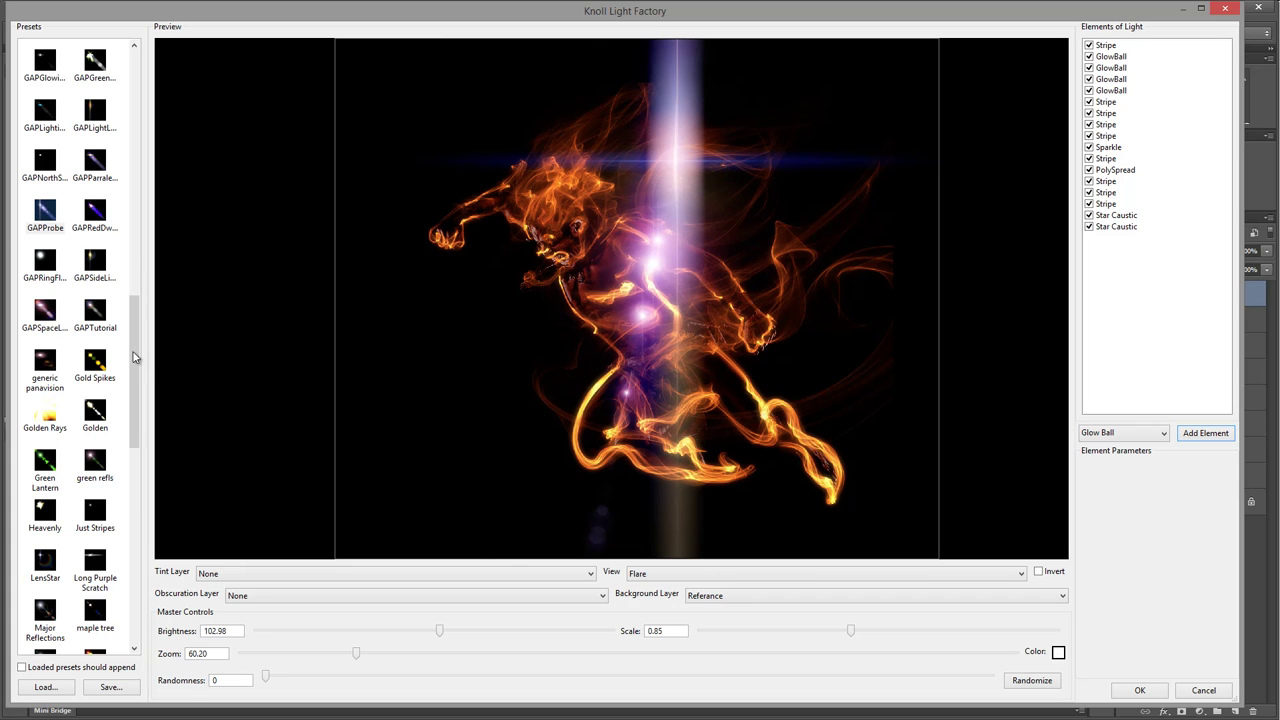
left_click(45, 312)
left_click_drag(701, 145, 715, 206)
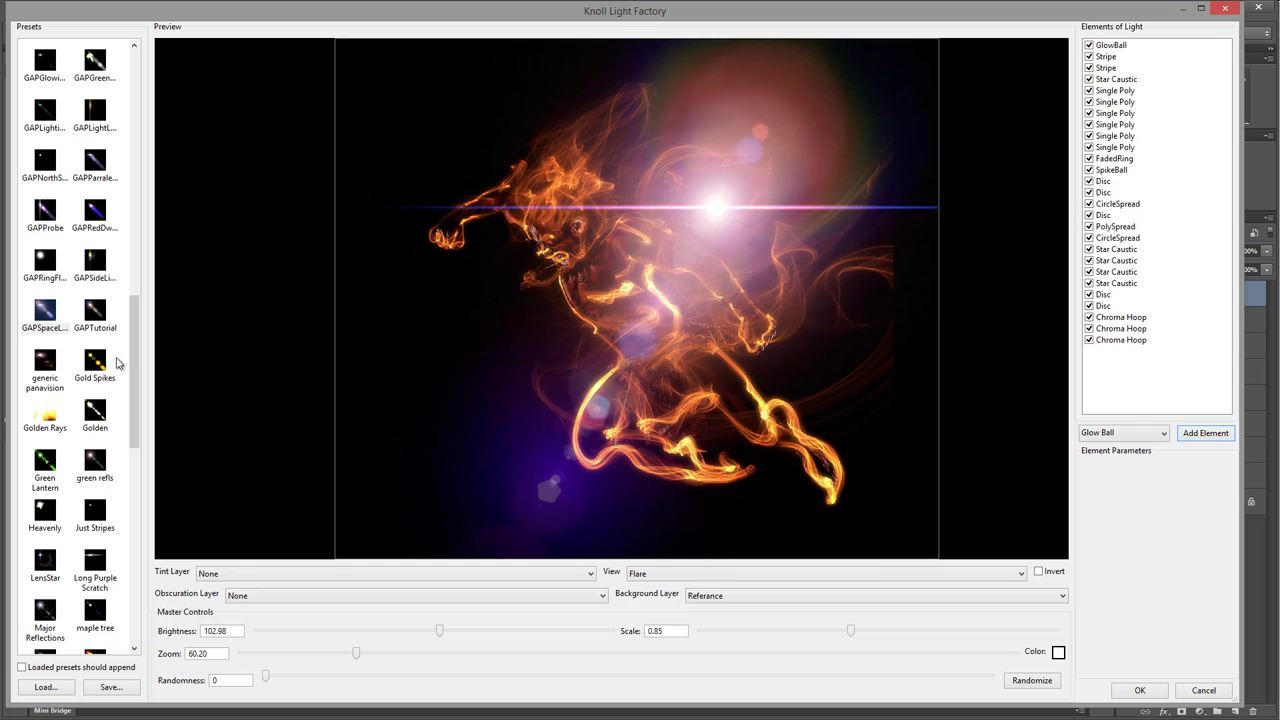
Try the GAPColorRings, GAPBlueStrike, Four Point Star and GAPLightL... flare presets, moving the last one over the man's head
left_click_drag(134, 360, 143, 291)
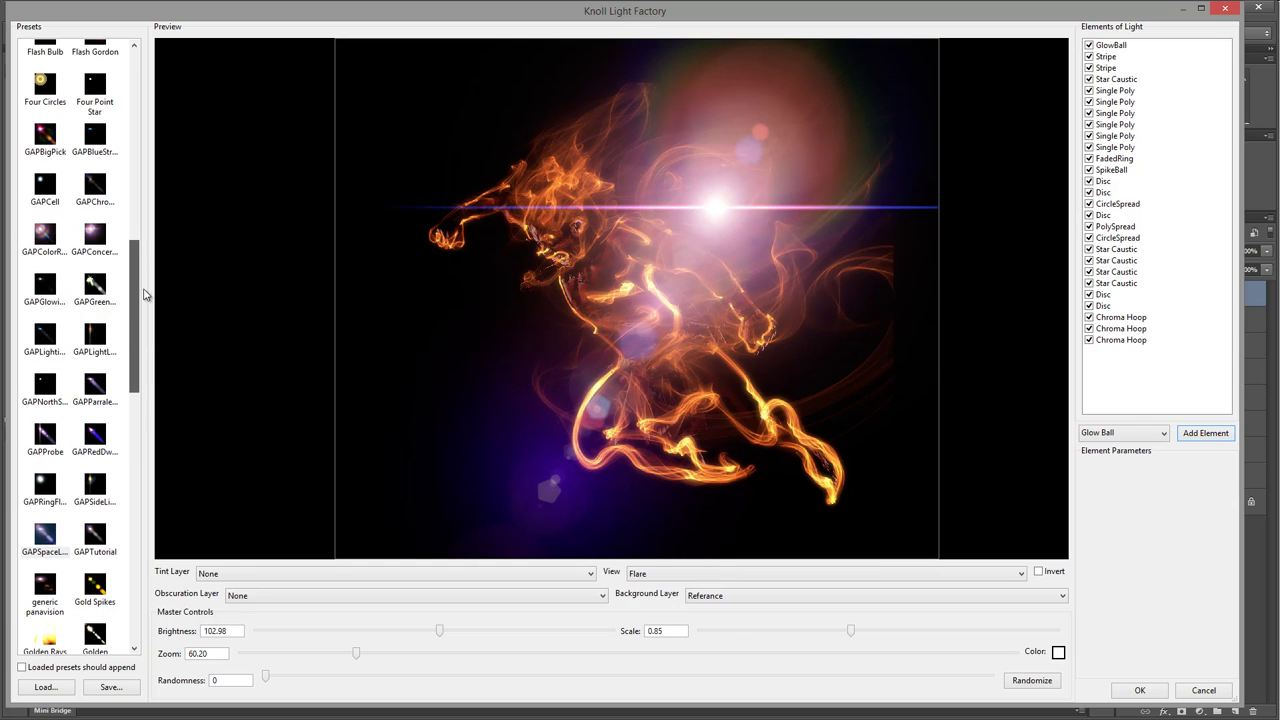
left_click(43, 283)
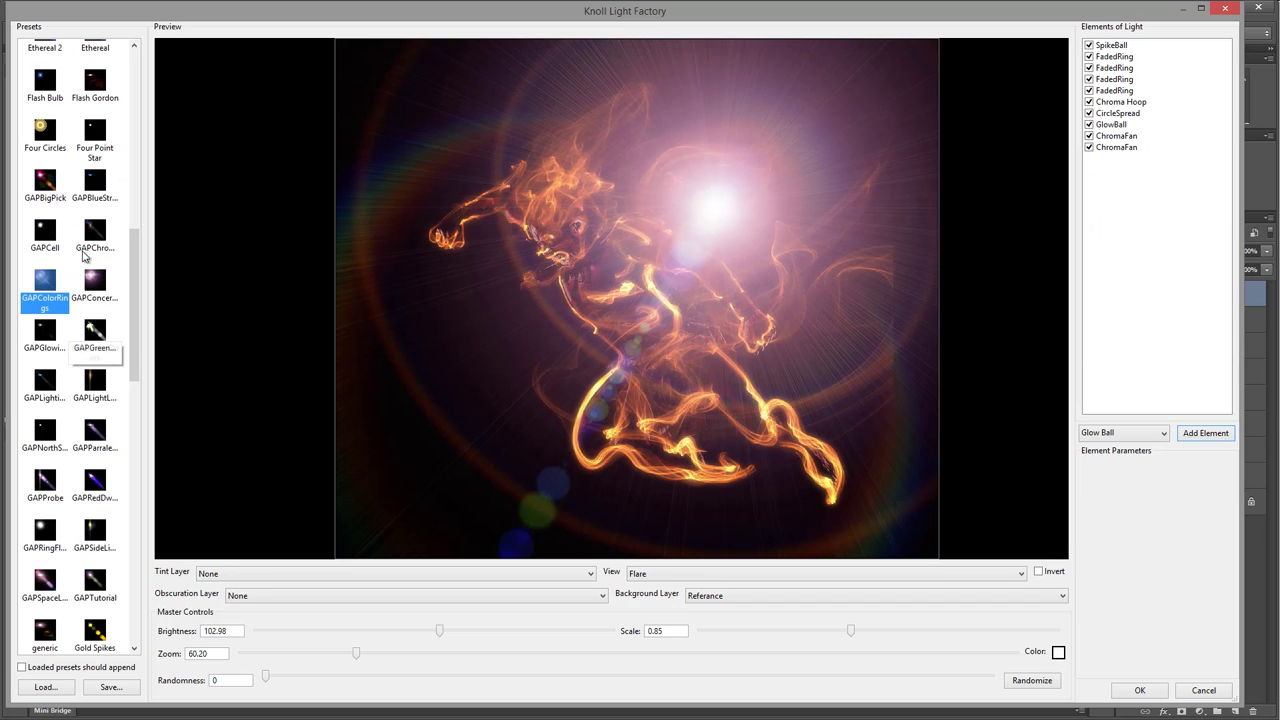
left_click(108, 180)
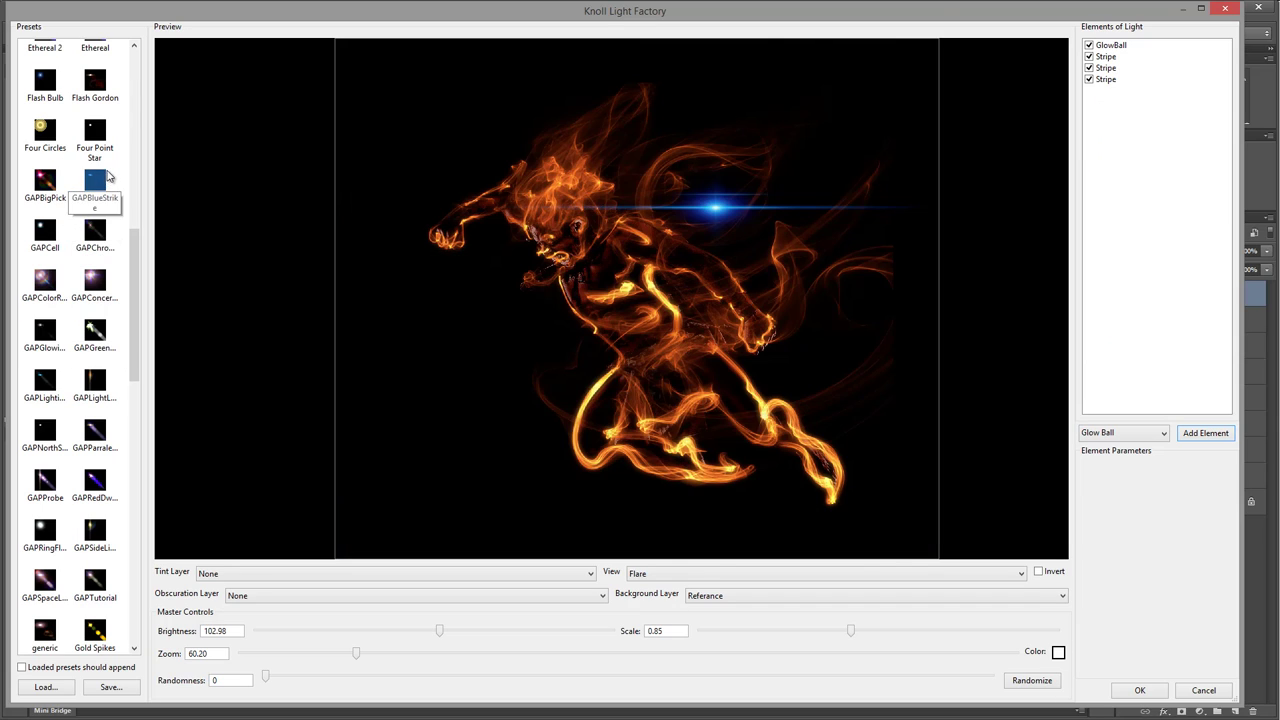
left_click(97, 131)
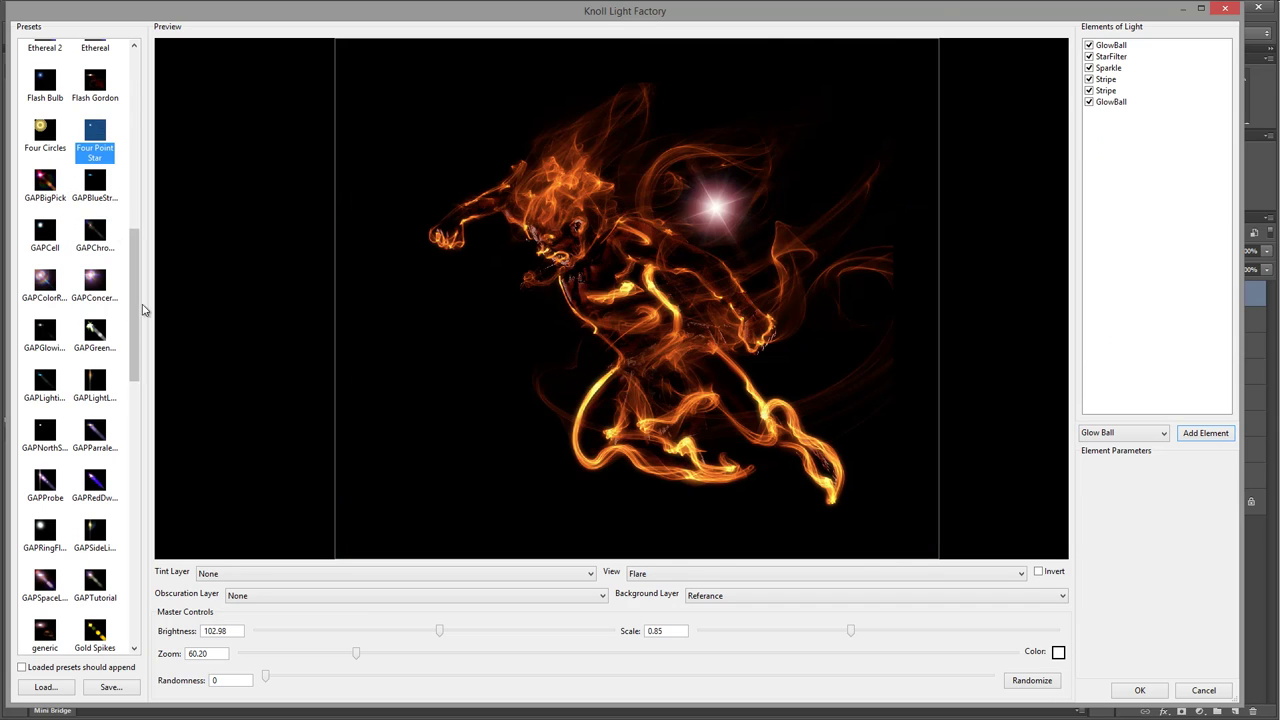
left_click(95, 384)
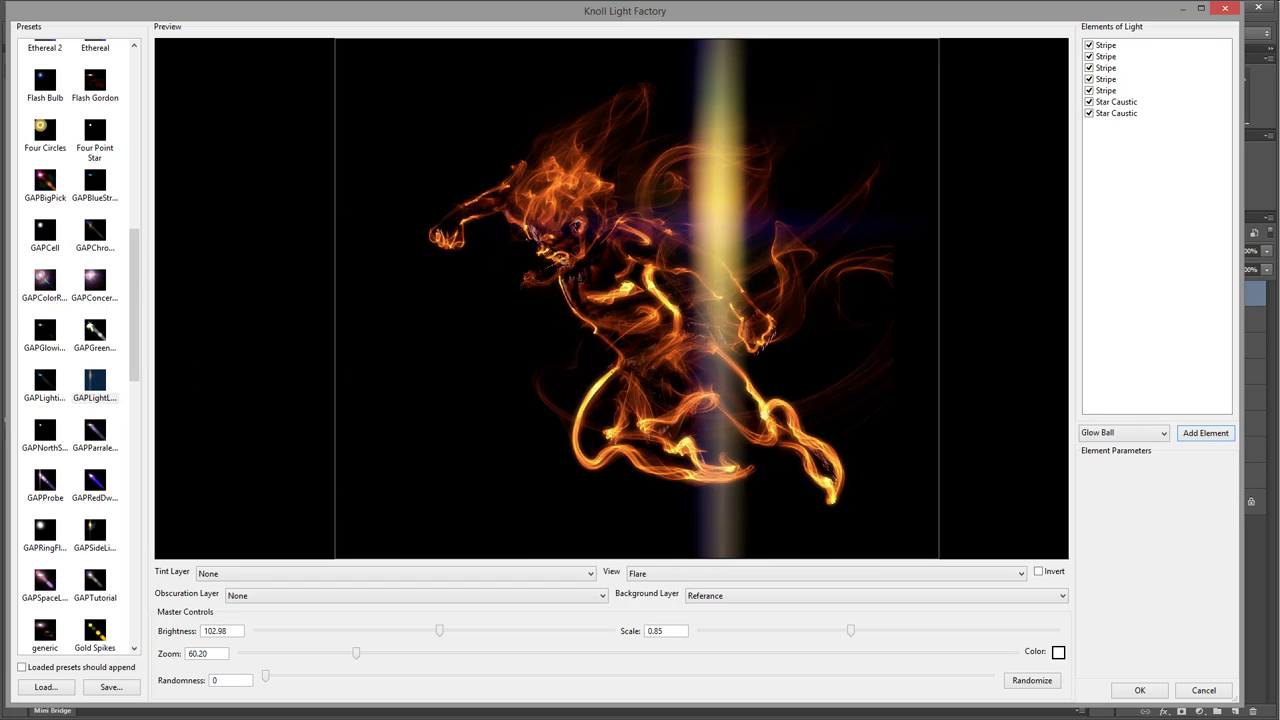
left_click_drag(738, 201, 579, 157)
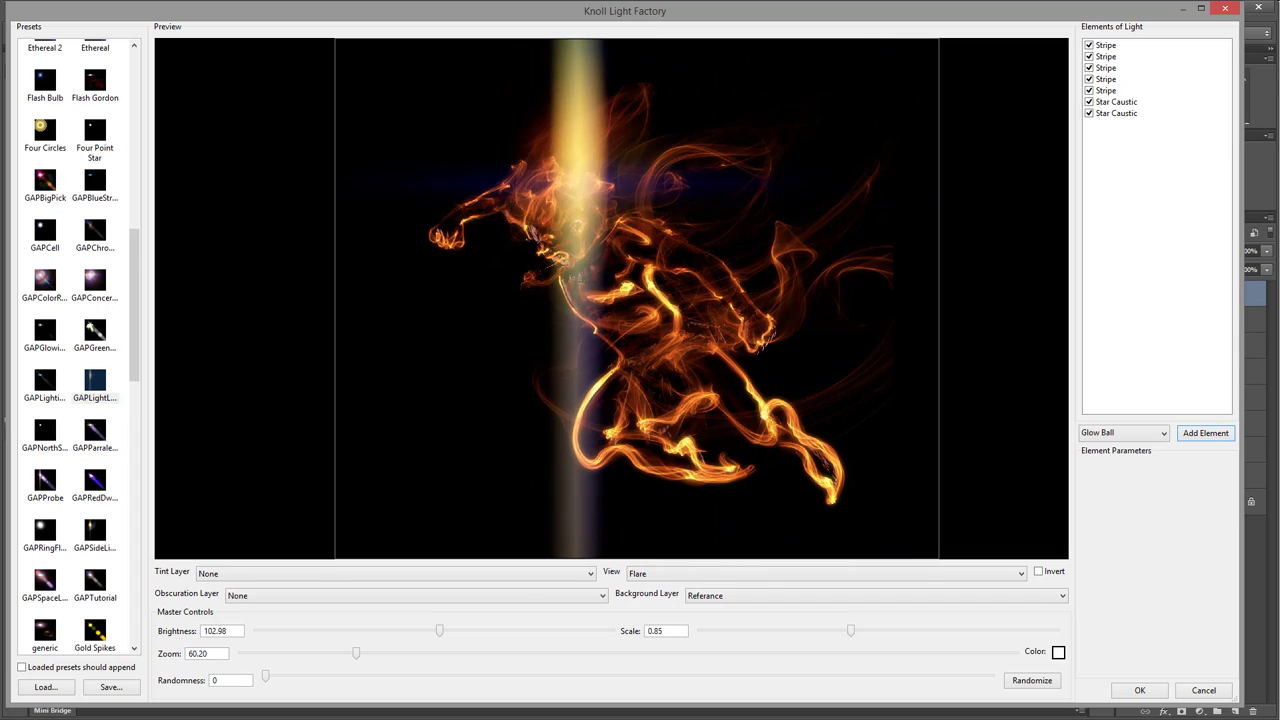
Choose the GAPNorthS... flare preset and place its flare on the man's hair above the forehead
scroll(135, 309, "down", 1)
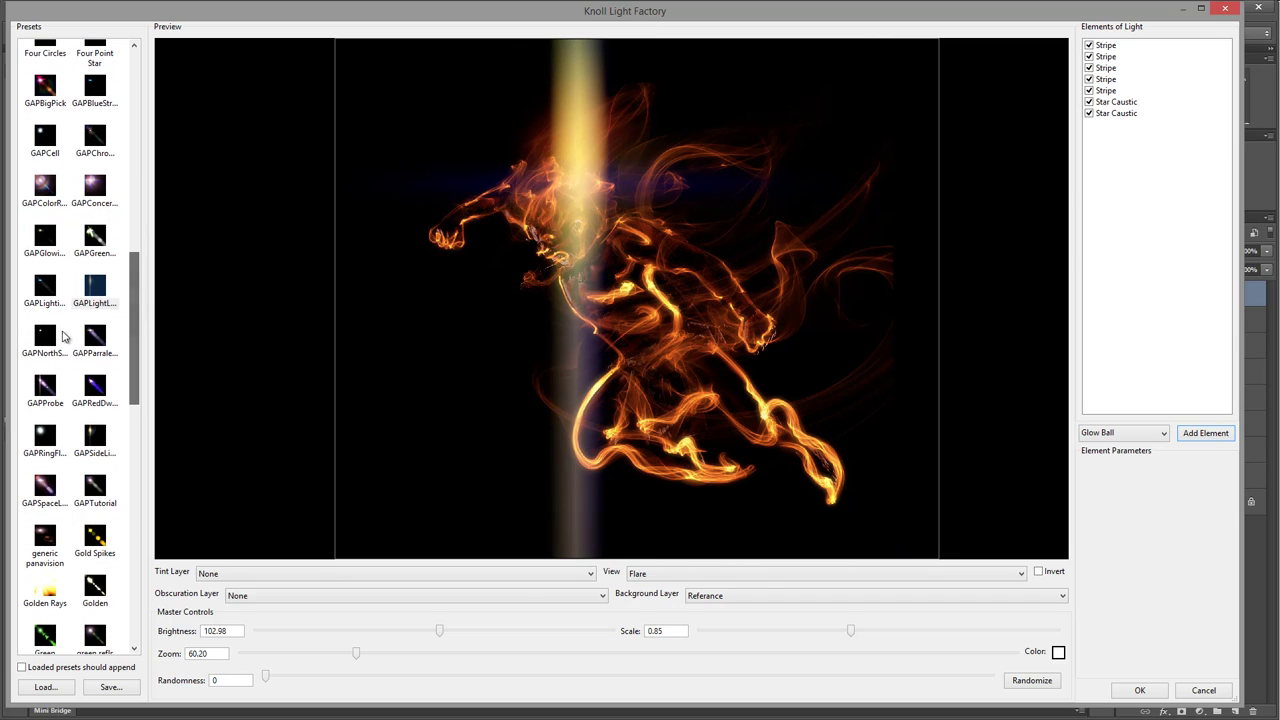
left_click(45, 335)
left_click_drag(582, 155, 557, 192)
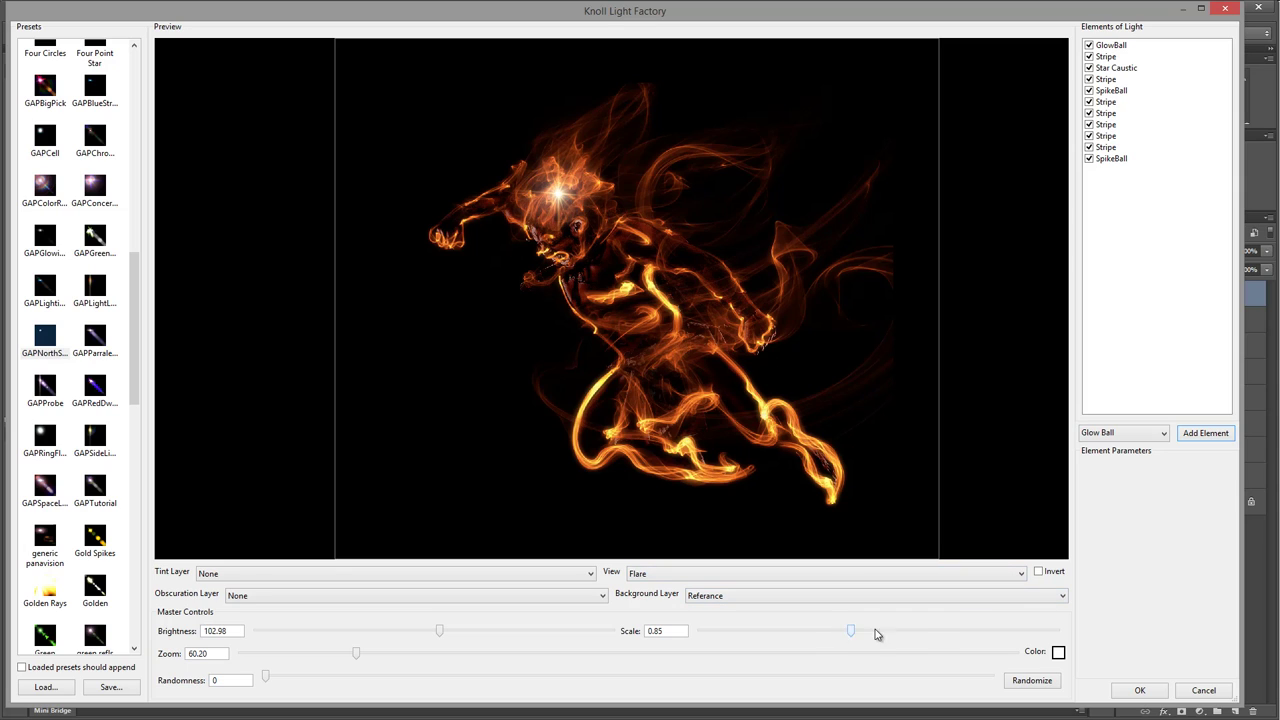
Set the flare's scale to 0.44 and brightness to 106.77, and apply it at the back of the man's head
left_click_drag(875, 634, 760, 645)
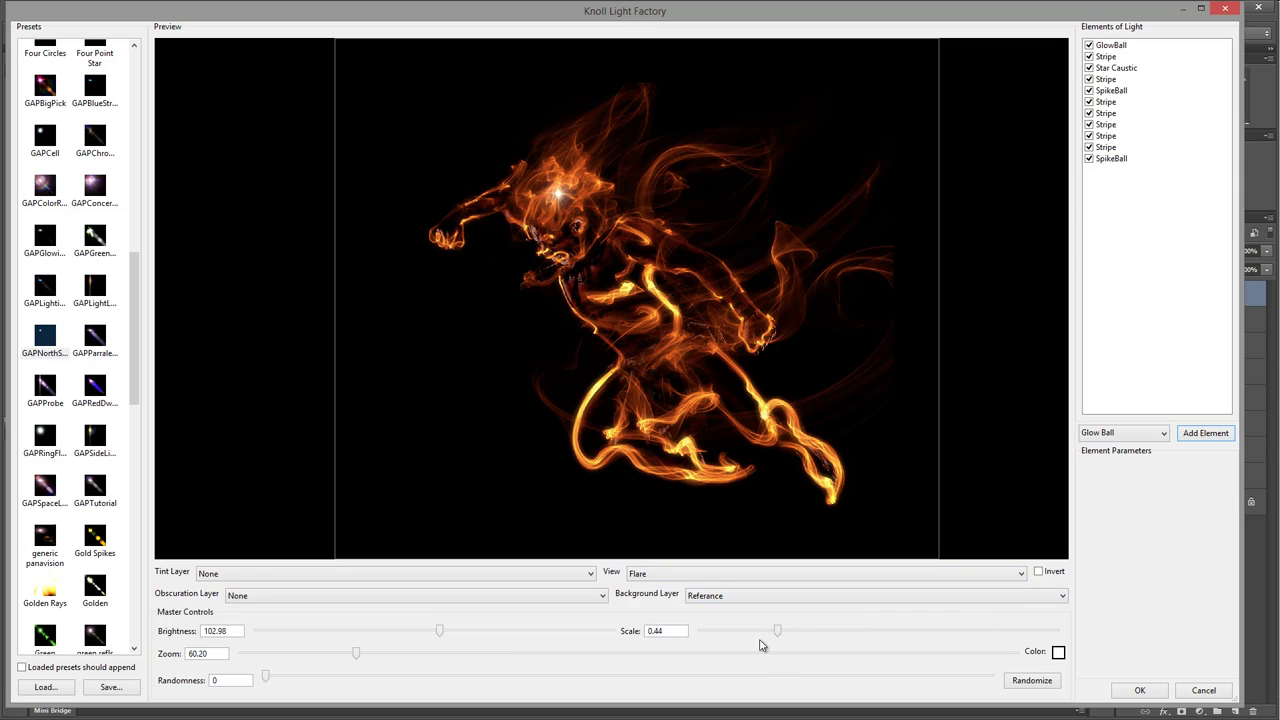
mouse_move(438, 632)
left_mouse_down()
mouse_move(508, 634)
mouse_move(448, 636)
left_mouse_up()
left_click_drag(558, 192, 599, 180)
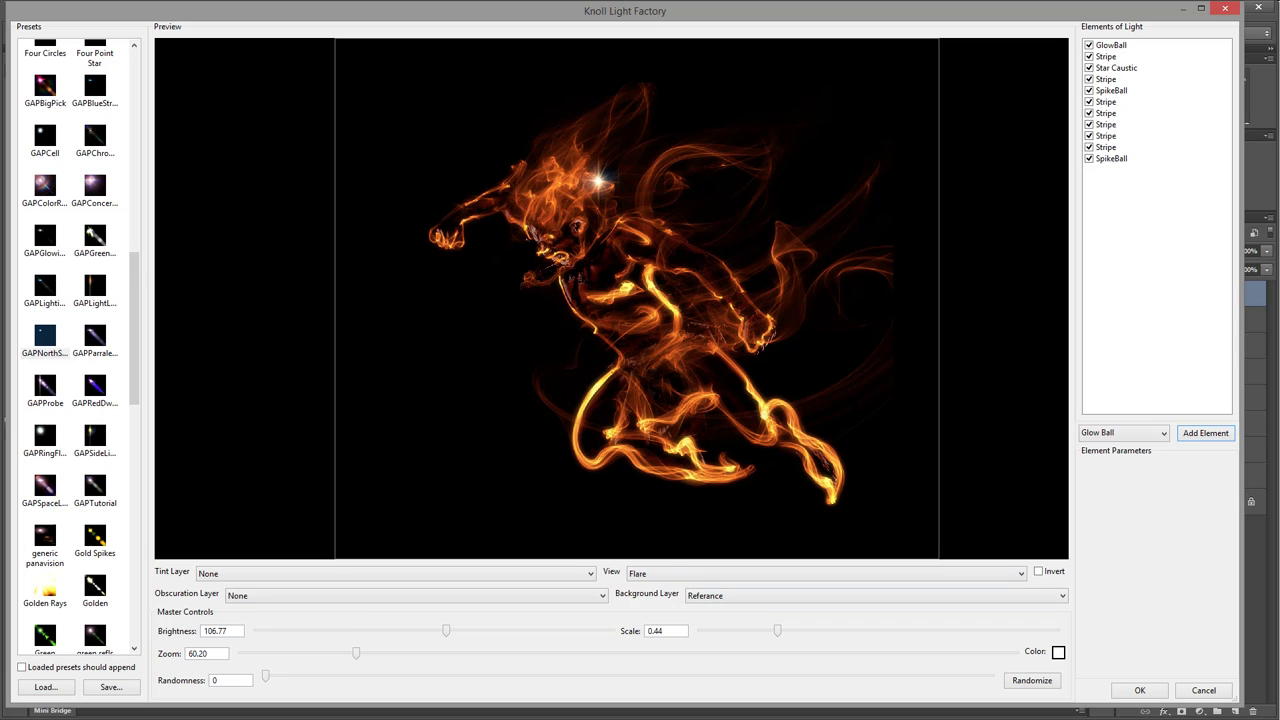
left_click(1141, 690)
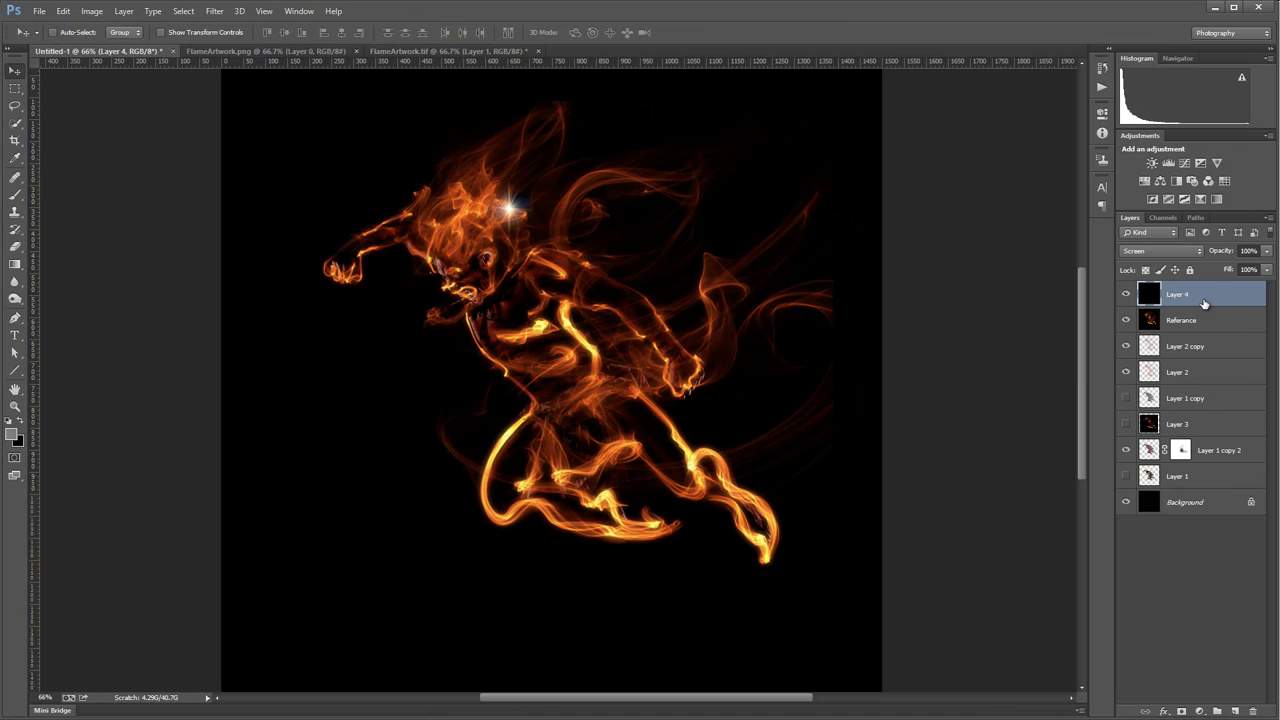
Duplicate Layer 4, scale the copy to 73.33%, and place its flare on the bright line across the man's chest
key("ctrl+j")
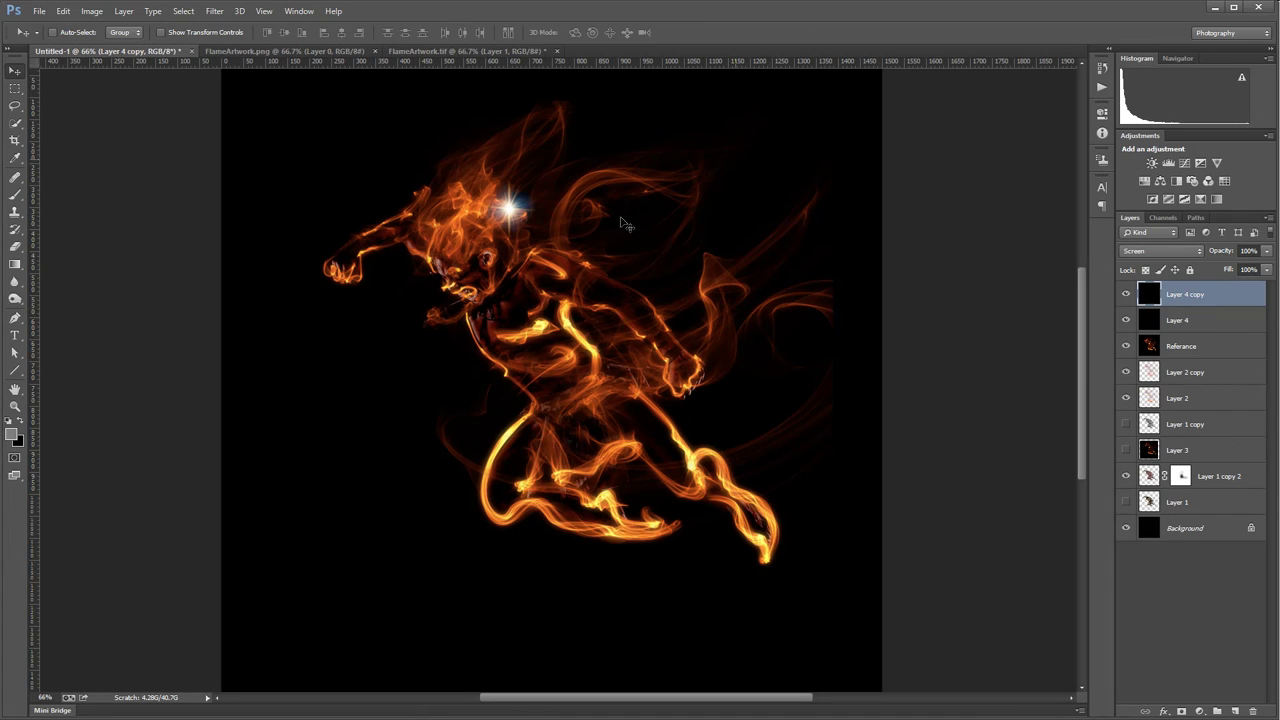
left_click_drag(585, 291, 578, 341)
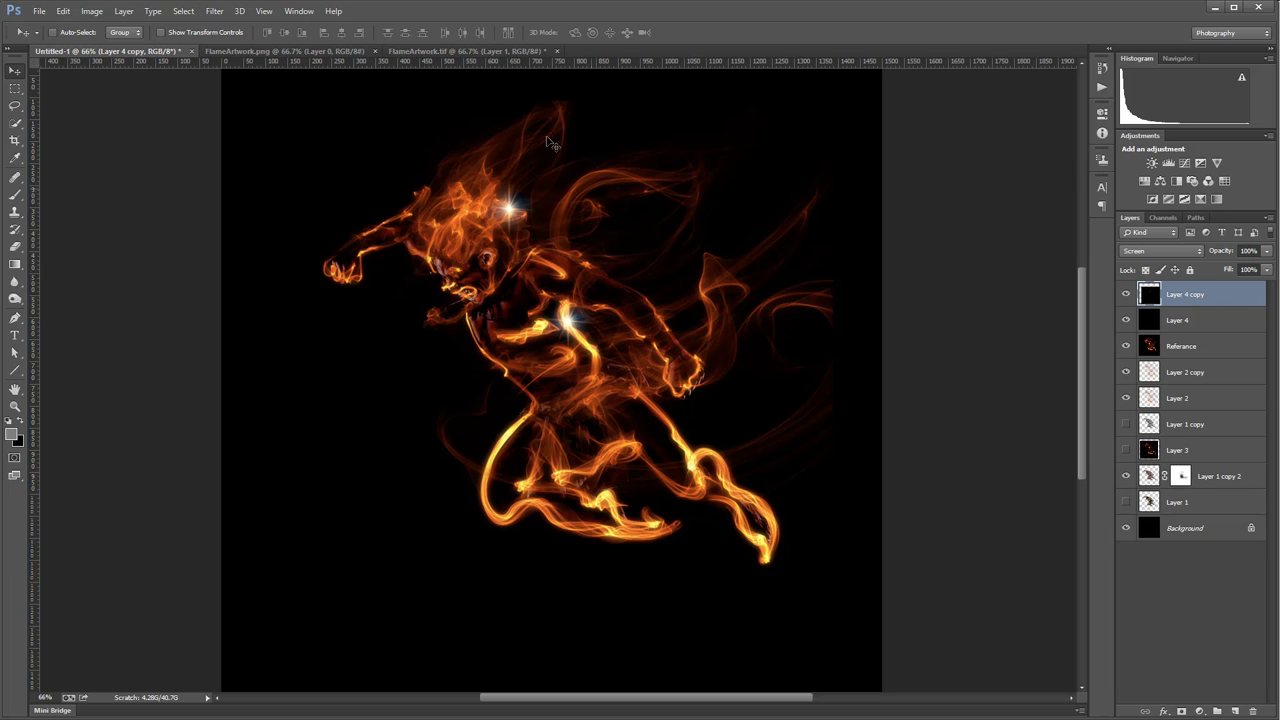
left_click(62, 11)
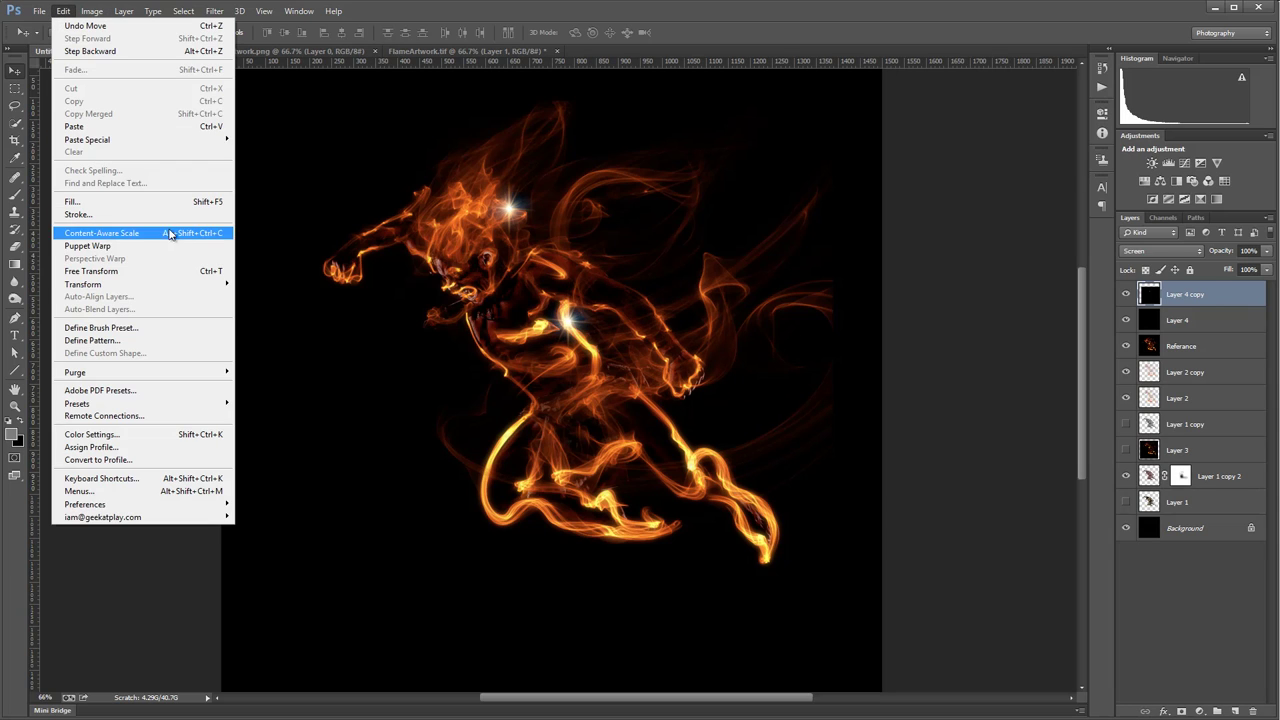
mouse_move(163, 288)
left_click(268, 302)
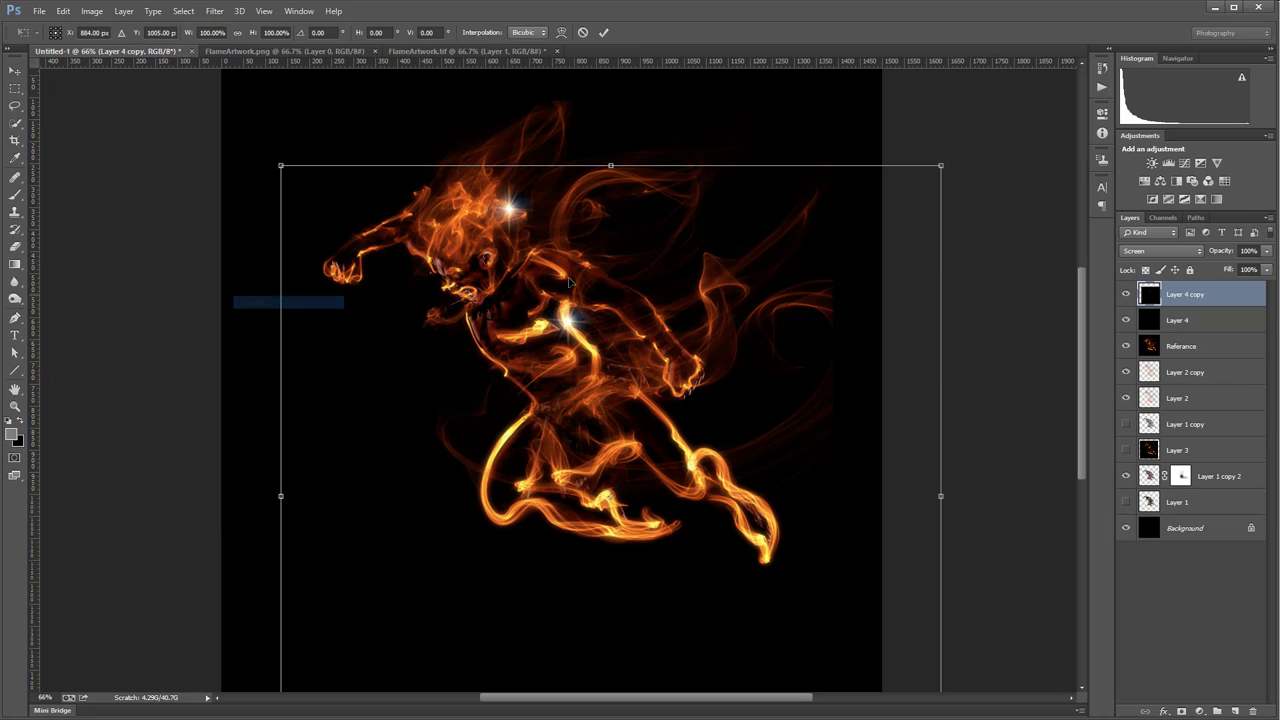
left_click_drag(315, 191, 497, 375)
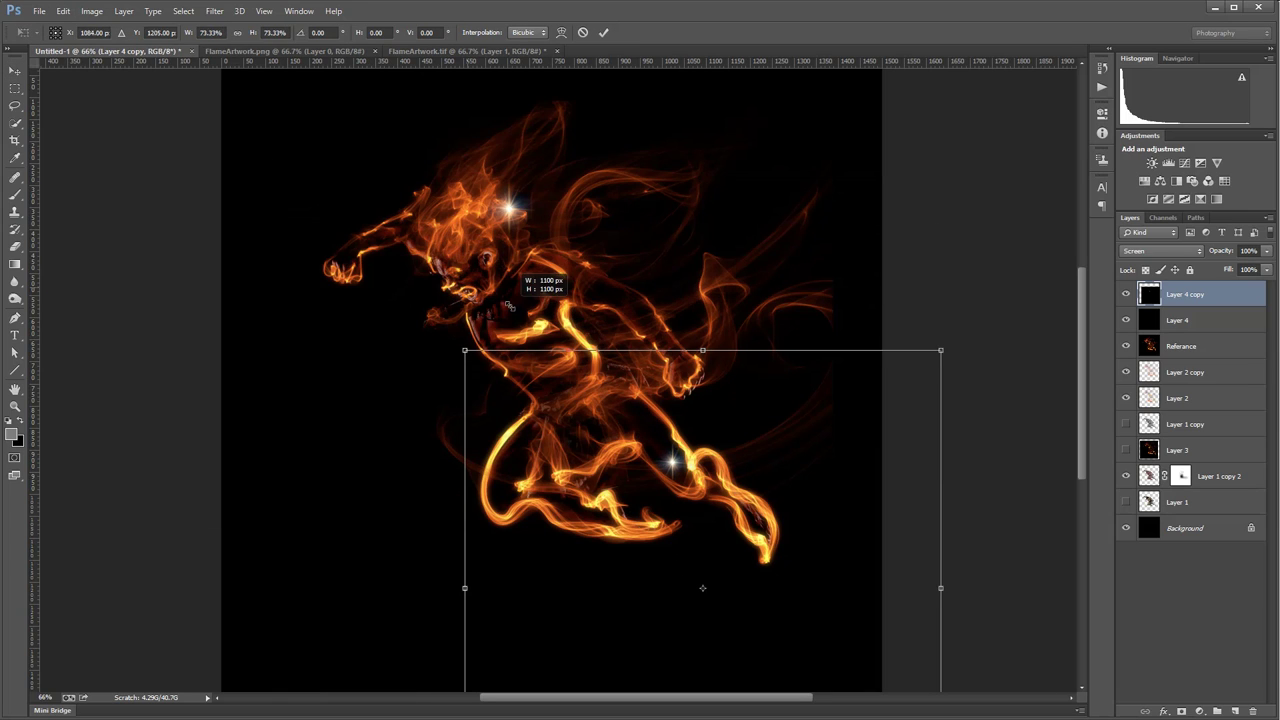
key("Return")
left_click_drag(713, 437, 612, 294)
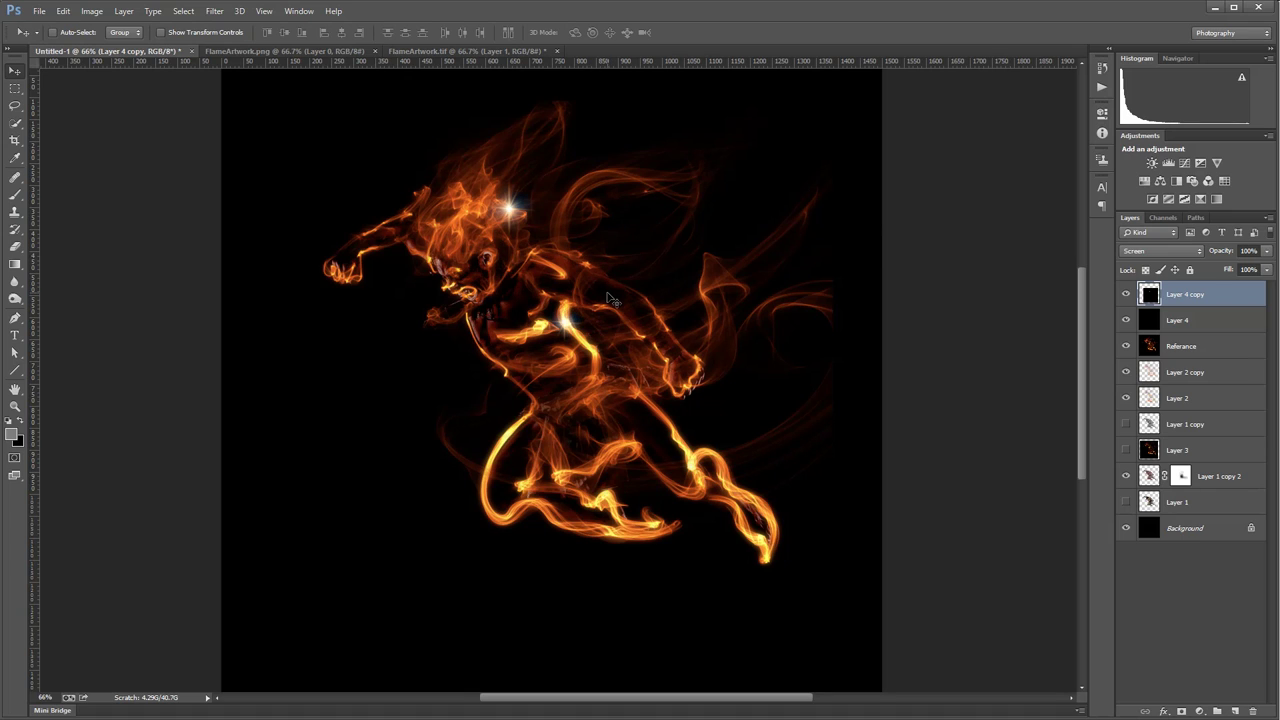
Duplicate Layer 4 copy, scale the new copy down strongly, and place its small flare on the torso's flame line
key("ctrl+j")
left_click_drag(506, 199, 670, 345)
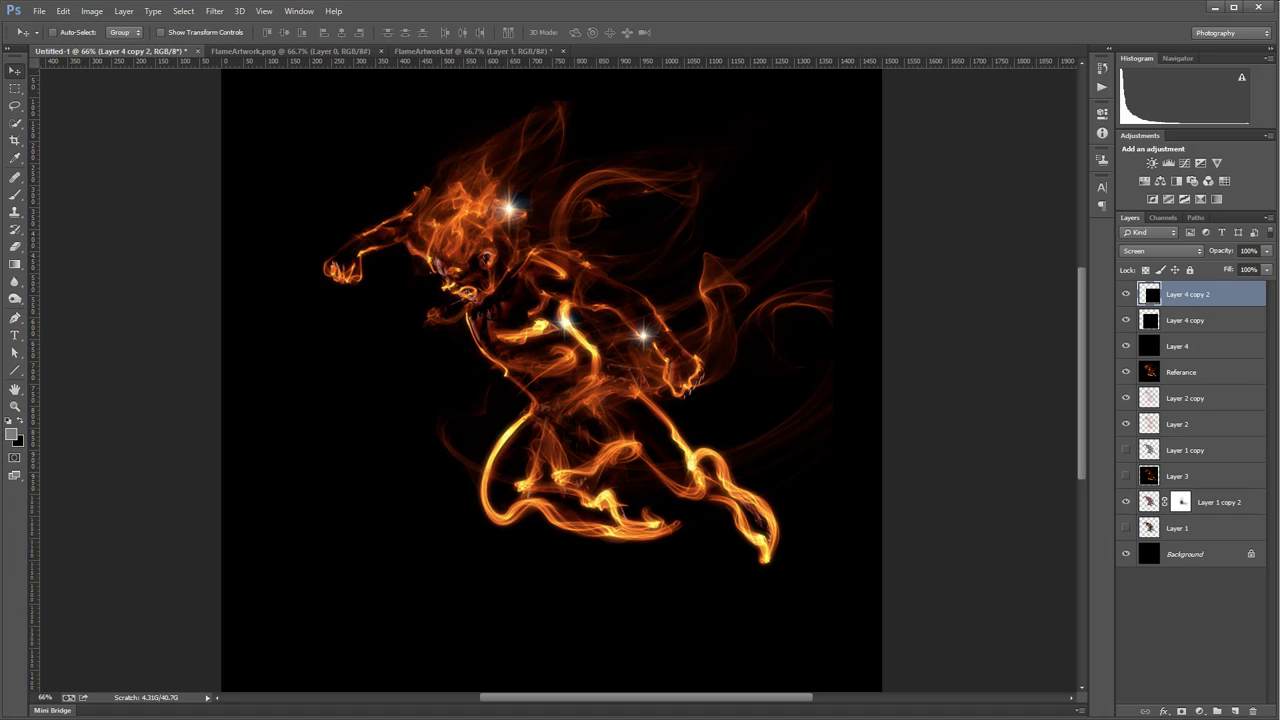
left_click(63, 11)
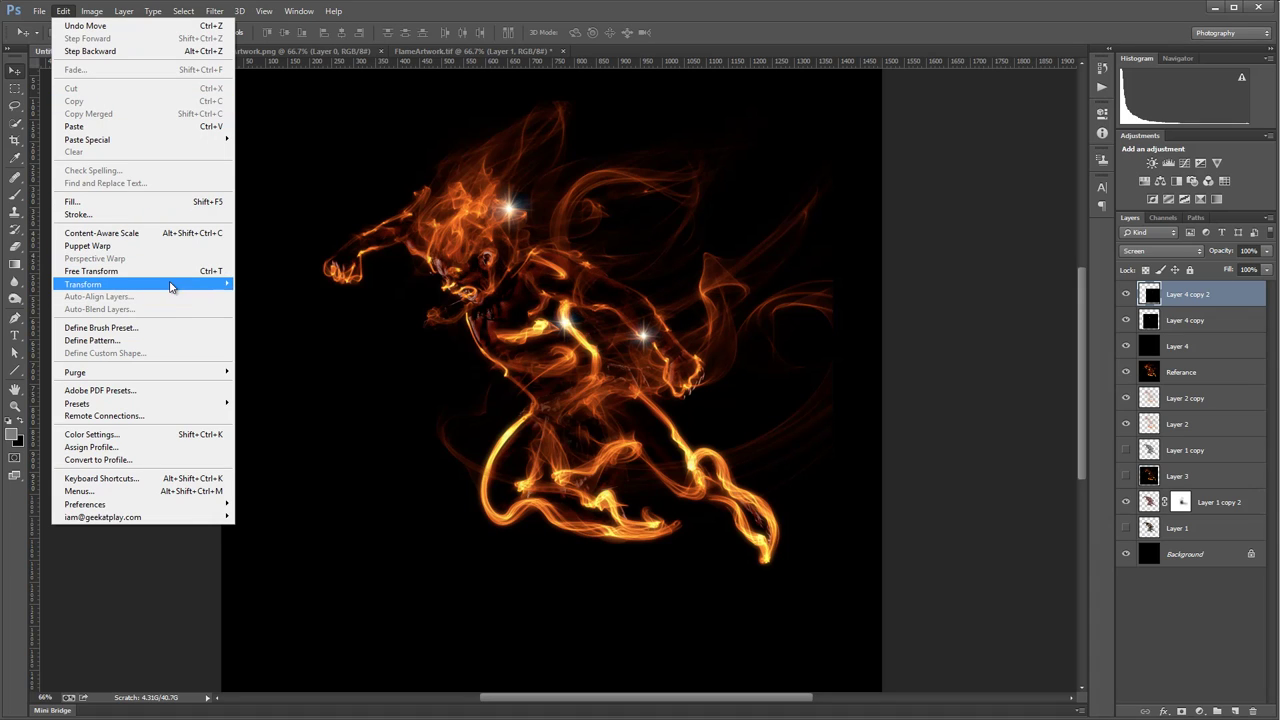
mouse_move(170, 286)
left_click(270, 303)
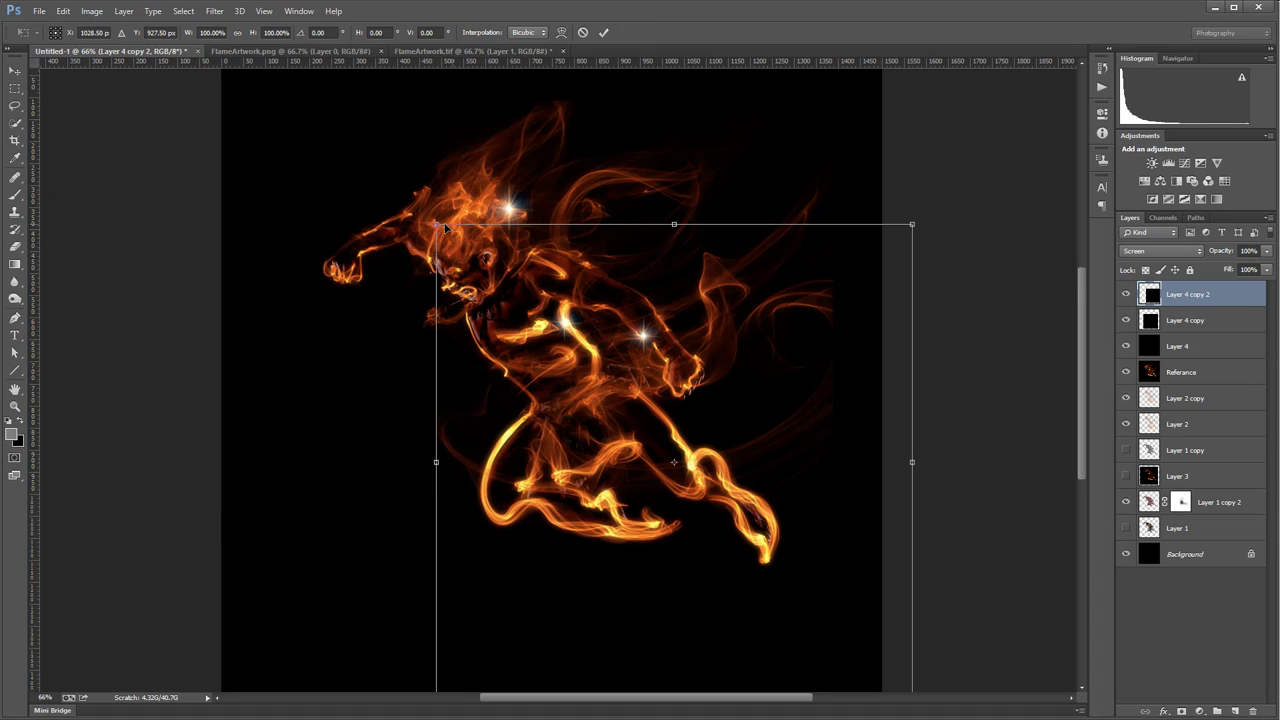
left_click_drag(436, 224, 778, 565)
left_click_drag(861, 587, 651, 335)
left_click_drag(567, 311, 511, 256)
key("Return")
Make two copies of the small flare layer and place them on the man's rear fist and front leg
left_click_drag(614, 259, 592, 452)
key("ctrl+j")
key("ctrl+j")
Duplicate Layer 4 copy 2 and Layer 4 copy, placing both copied flares around the knee of the rear leg
left_click(1200, 346)
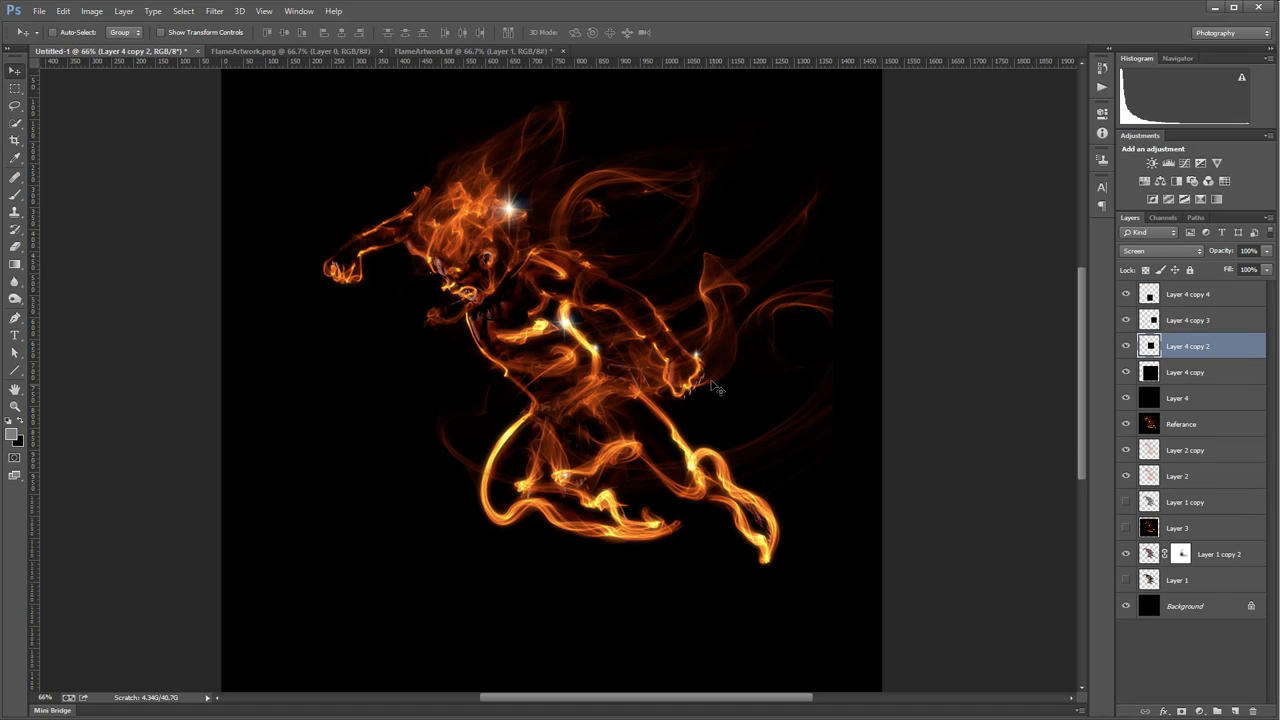
left_click_drag(713, 390, 680, 432)
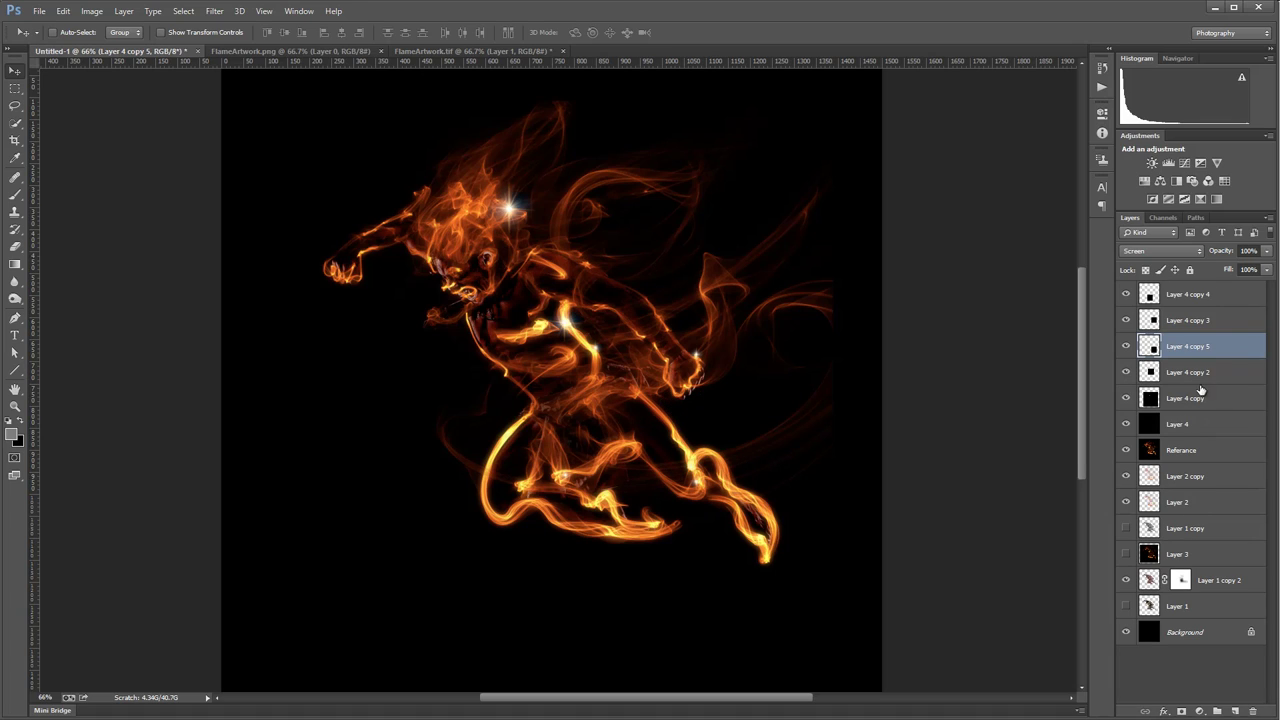
left_click(1188, 396)
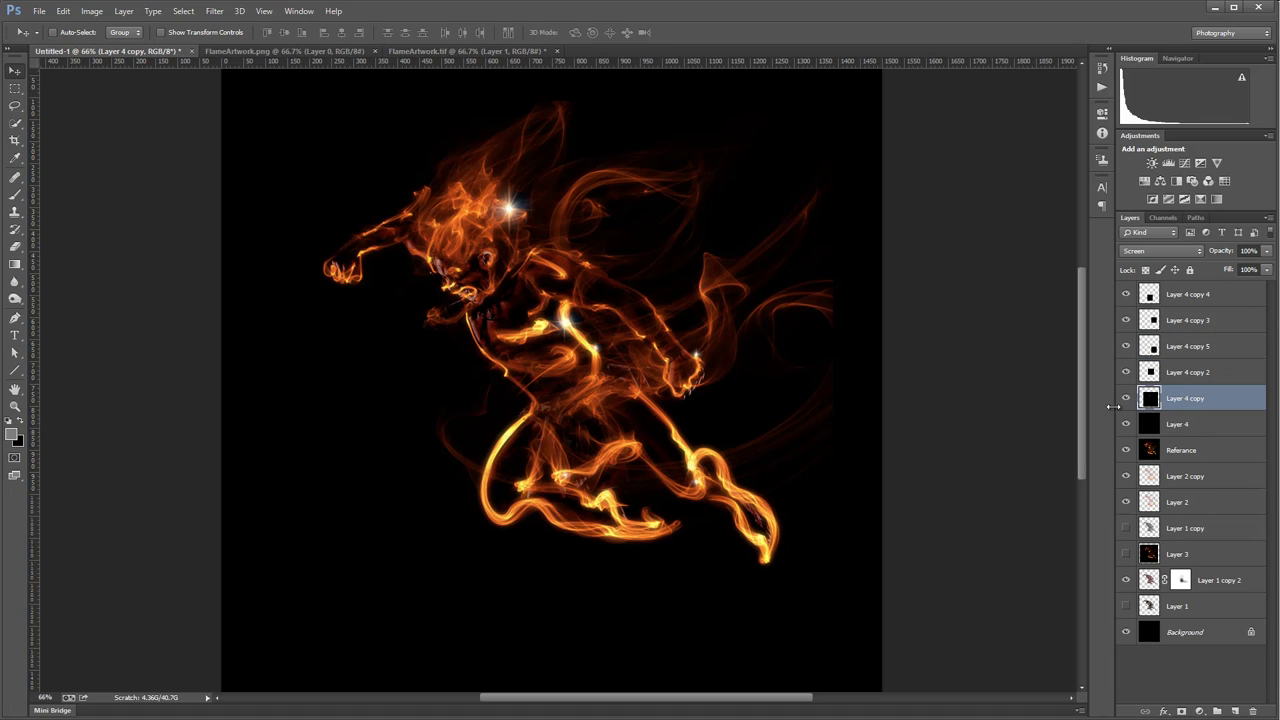
left_click_drag(585, 325, 712, 468)
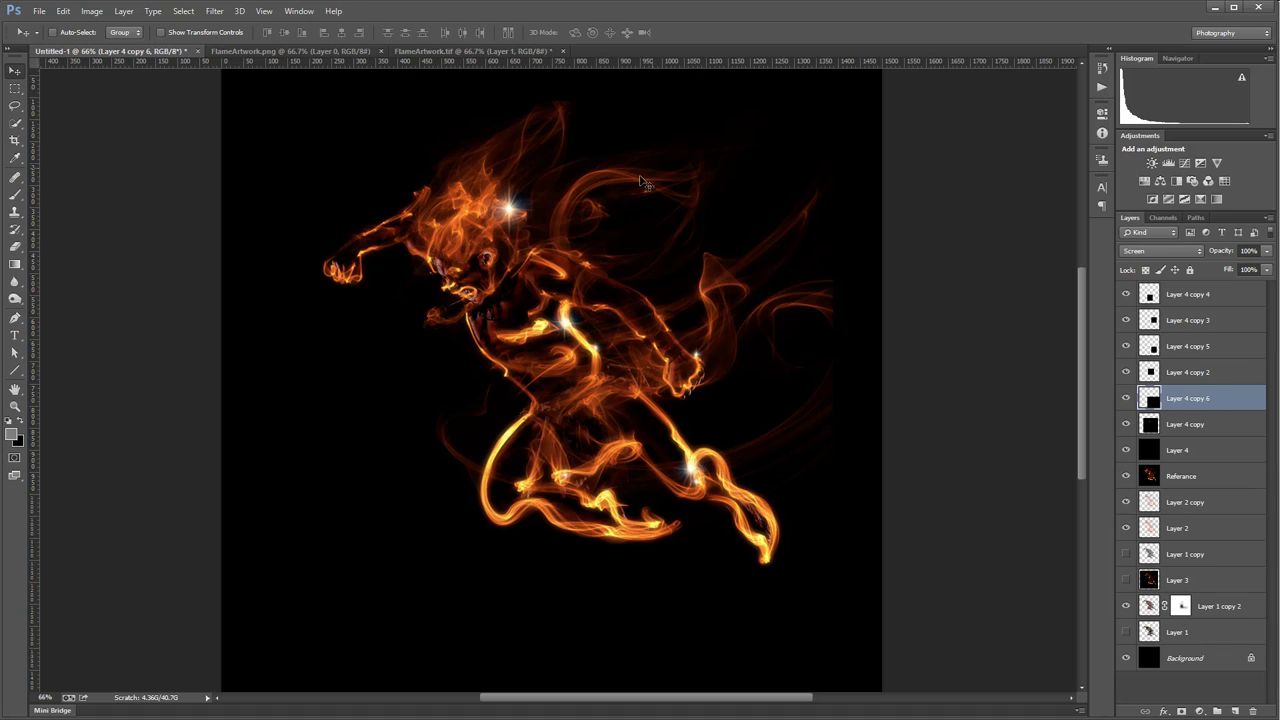